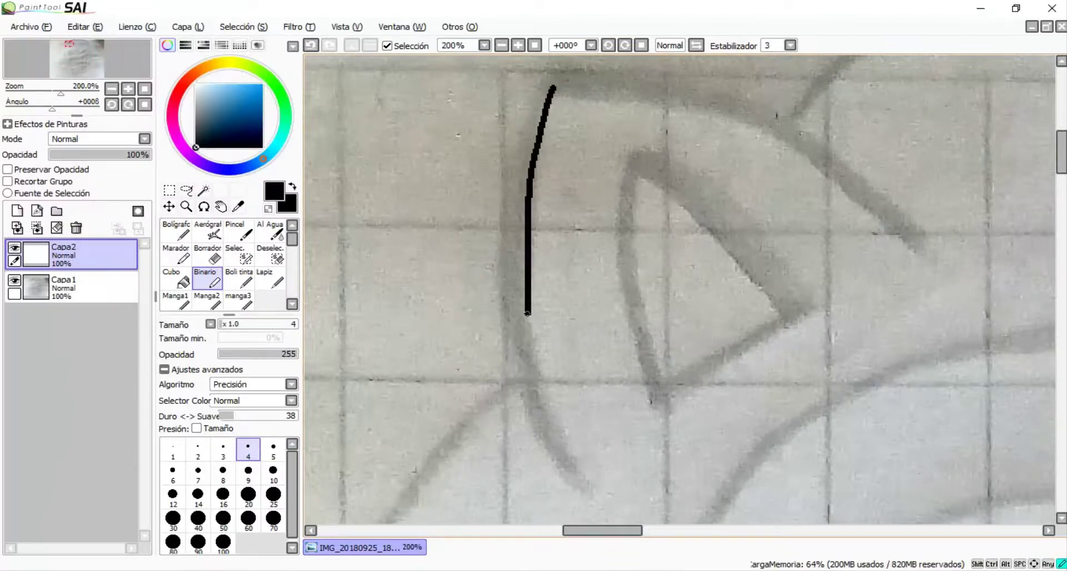
Step: Redraw the outer outline of the left ear over the sketch as two curves meeting at the tip
key(ctrl+z)
key(ctrl+z)
mouse_move(547, 71)
mouse_down()
mouse_move(501, 267)
mouse_move(518, 400)
mouse_move(556, 470)
mouse_up()
mouse_move(547, 69)
mouse_down()
mouse_move(678, 100)
mouse_move(859, 194)
mouse_up()
key(ctrl+z)
mouse_move(547, 70)
mouse_down()
mouse_move(867, 186)
mouse_move(925, 239)
mouse_up()
scroll(906, 154, down, 2)
scroll(922, 156, up, 2)
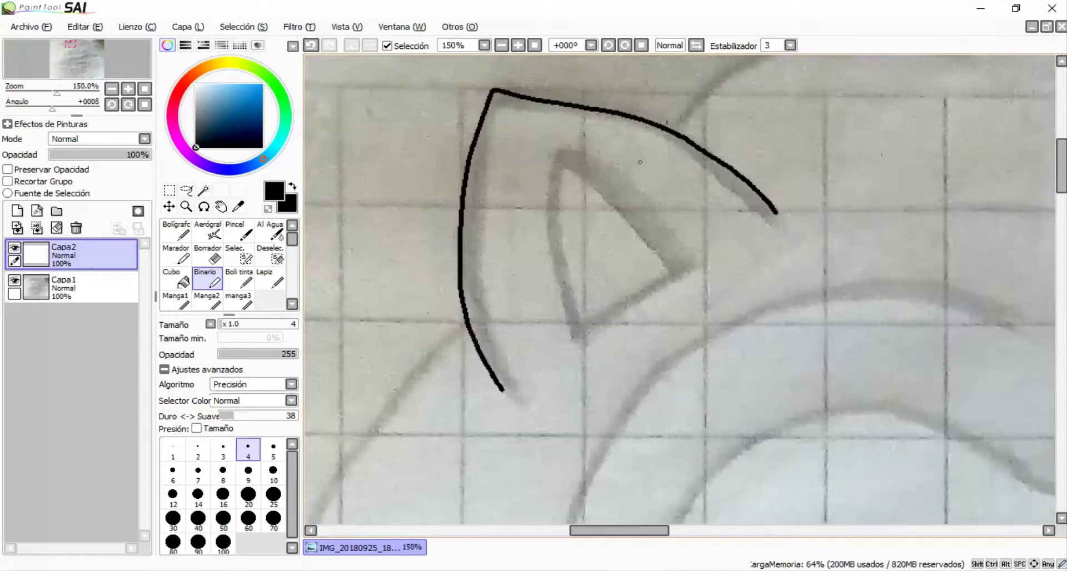
Step: Trace the inner triangle of the left ear with three curved lines, redoing the inner side line
drag(560, 138, 685, 217)
drag(559, 139, 547, 303)
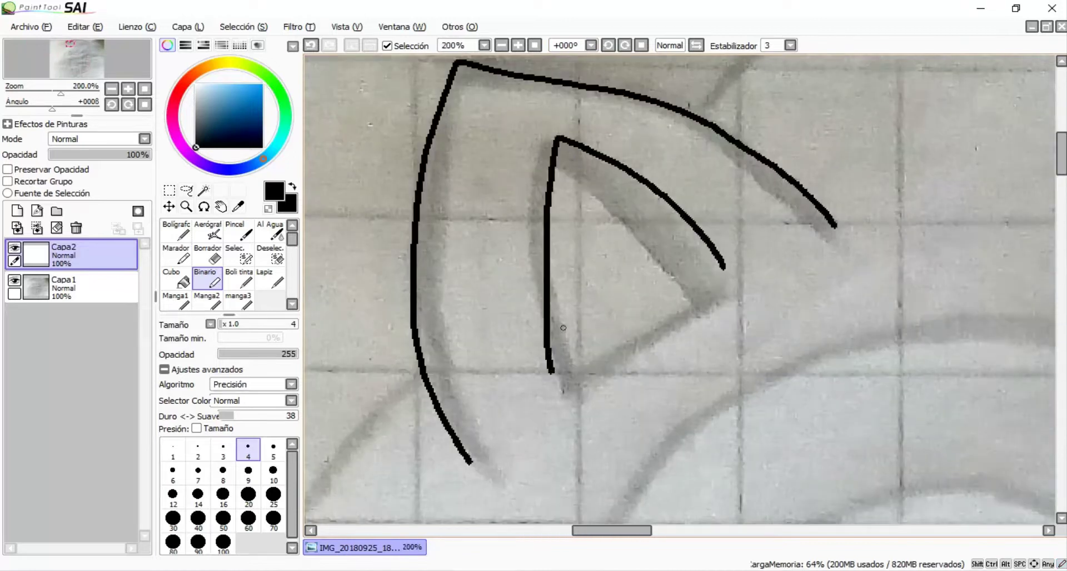
scroll(563, 328, up, 1)
drag(537, 430, 576, 475)
key(ctrl+z)
scroll(589, 252, down, 1)
key(ctrl+z)
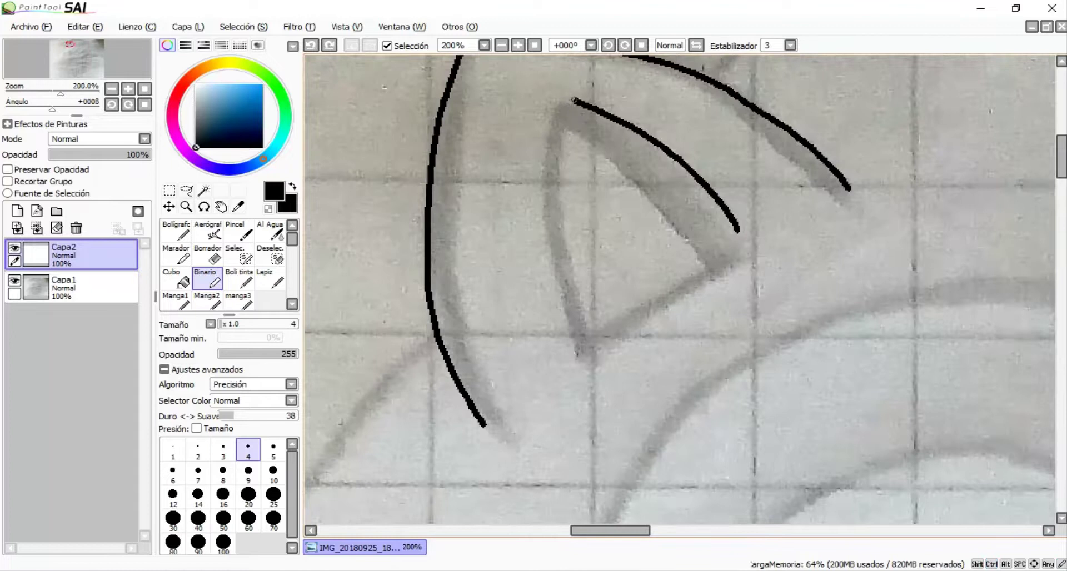
key(ctrl+z)
scroll(578, 178, up, 1)
mouse_move(571, 60)
mouse_down()
mouse_move(541, 209)
mouse_move(556, 399)
mouse_move(575, 448)
mouse_up()
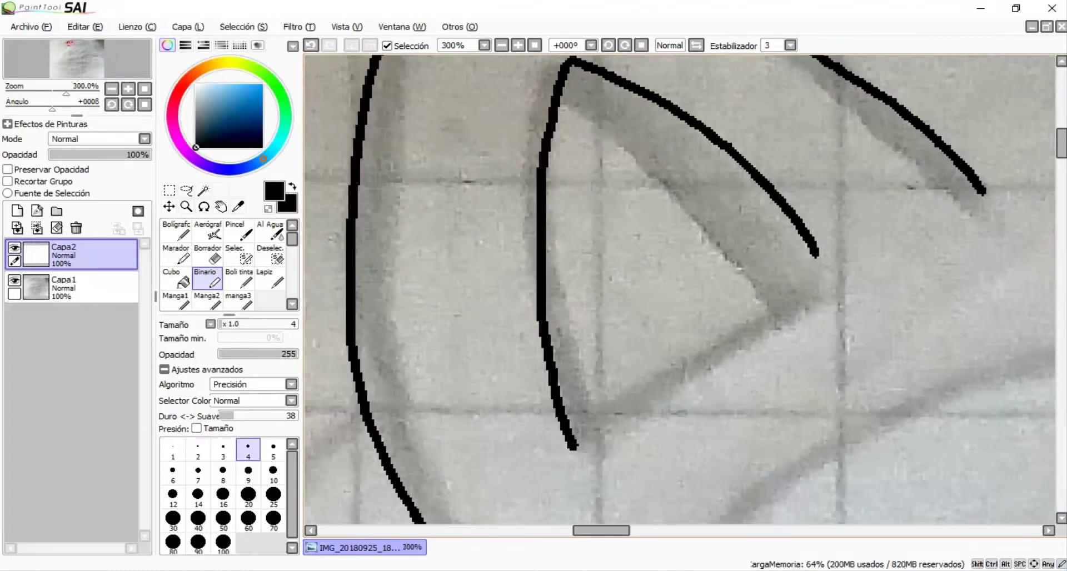
mouse_move(816, 262)
mouse_down()
mouse_move(734, 368)
mouse_move(639, 421)
mouse_up()
scroll(701, 310, up, 5)
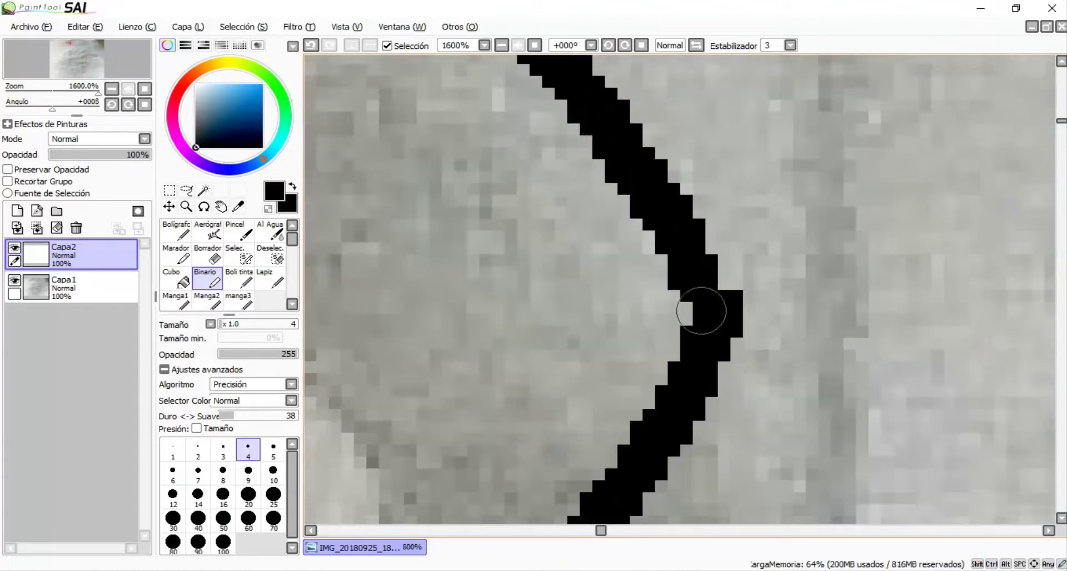
Step: Copy the inked ear, flip the pasted copy horizontally onto the right ear sketch, and merge it into Capa2
scroll(708, 289, down, 9)
scroll(708, 289, up, 1)
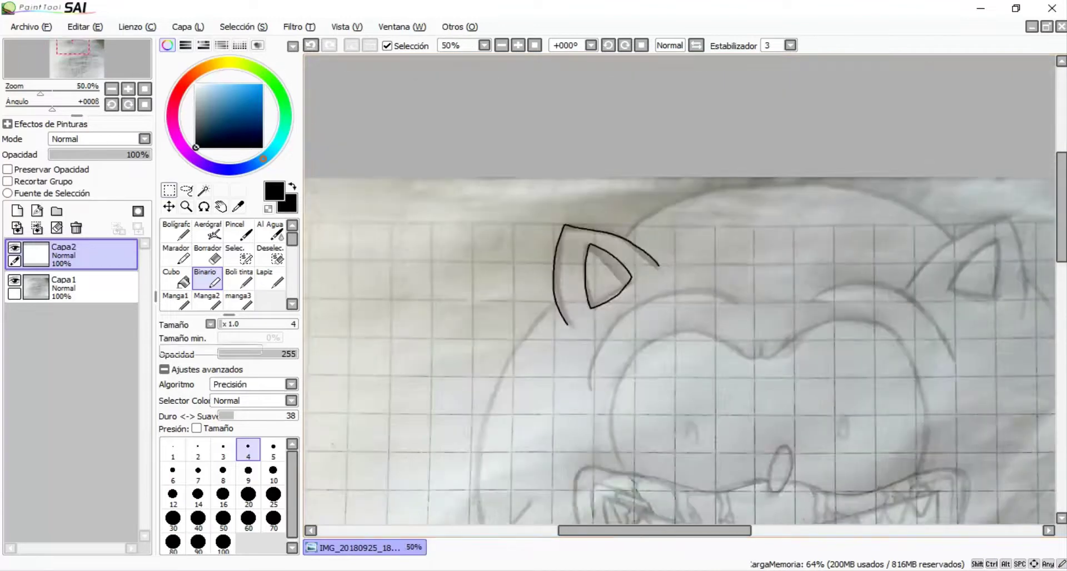
key(m)
drag(470, 192, 708, 359)
key(ctrl+c)
key(ctrl+v)
key(ctrl+t)
click(228, 482)
scroll(642, 370, down, 2)
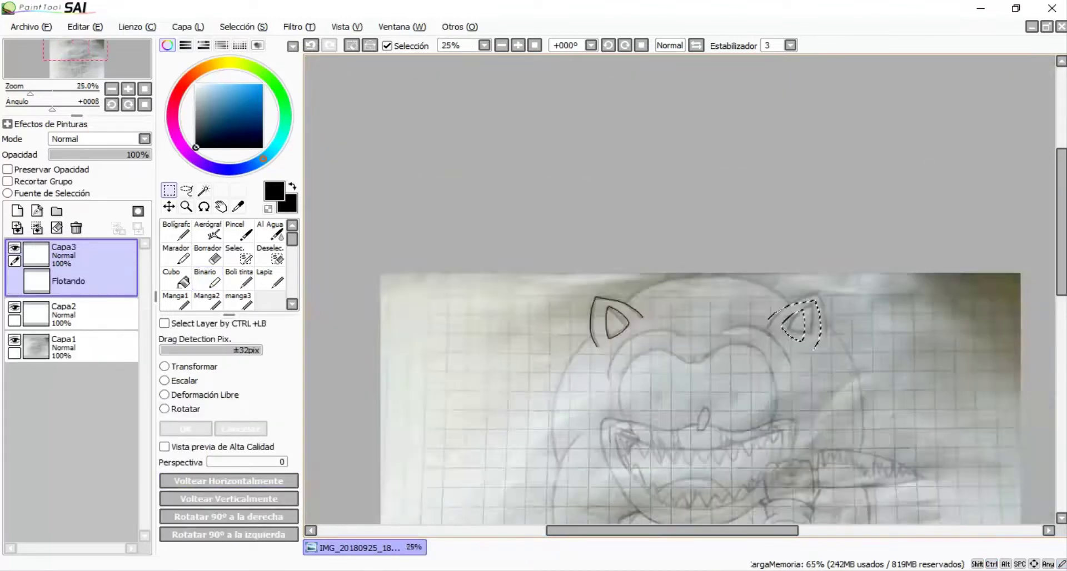
scroll(828, 325, up, 1)
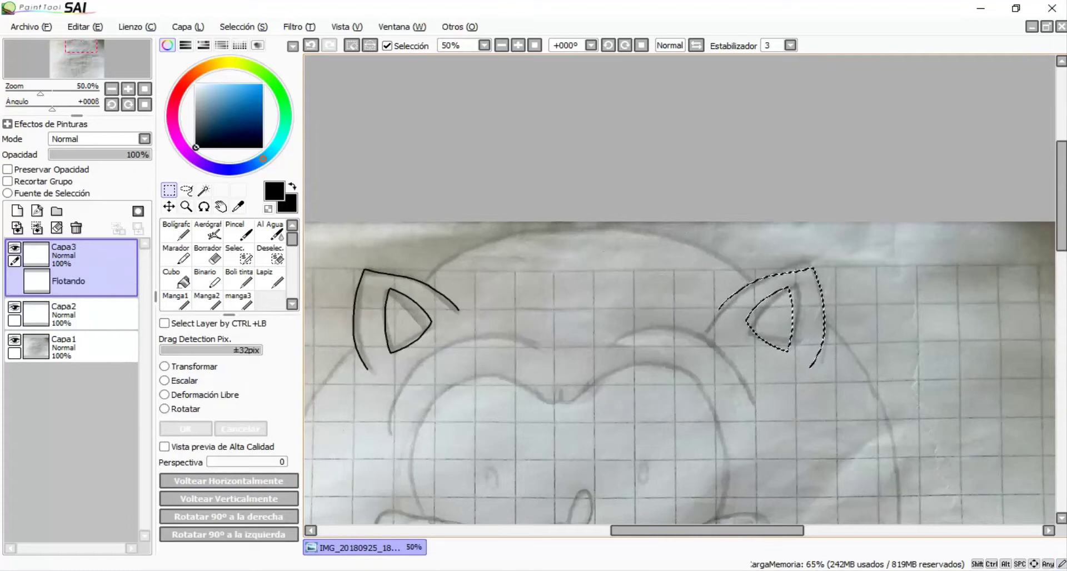
key(Return)
key(ctrl+e)
key(ctrl+d)
click(205, 278)
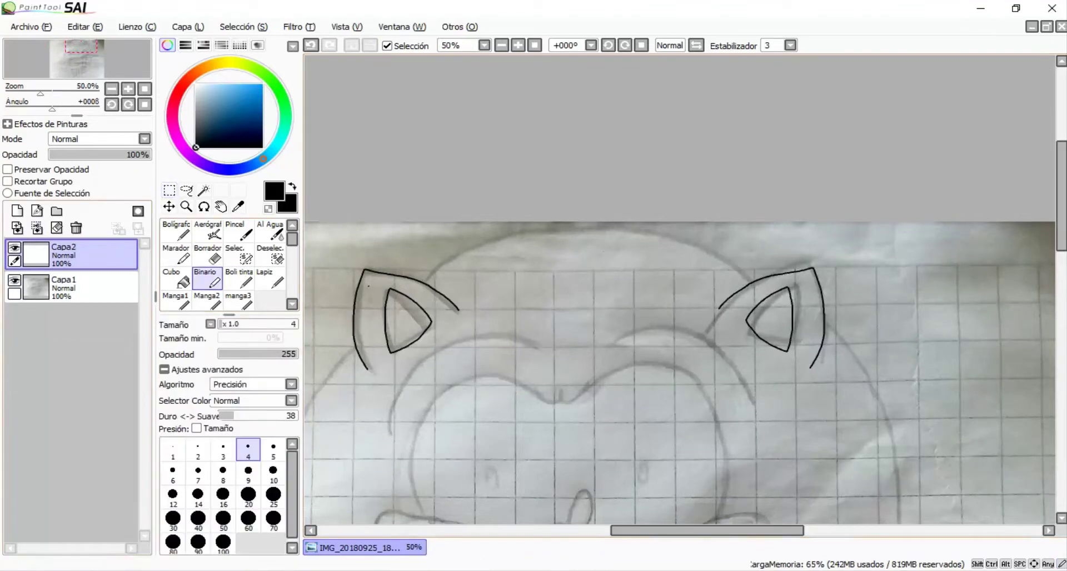
Step: Trace the top of the head as an arc joining the two ears, using the Binario brush at size 4
scroll(438, 256, up, 1)
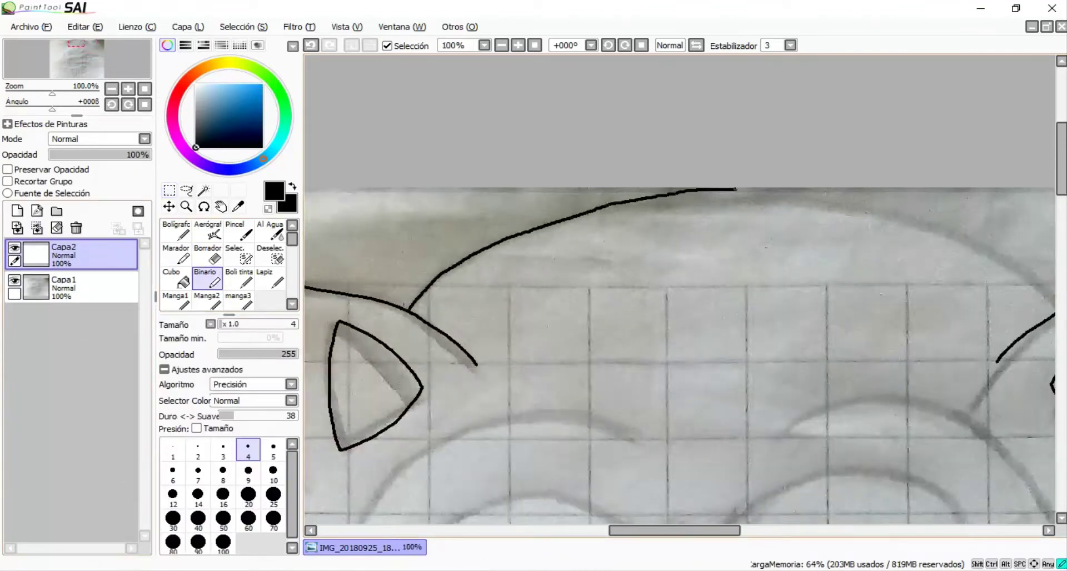
scroll(679, 289, down, 1)
scroll(679, 289, up, 3)
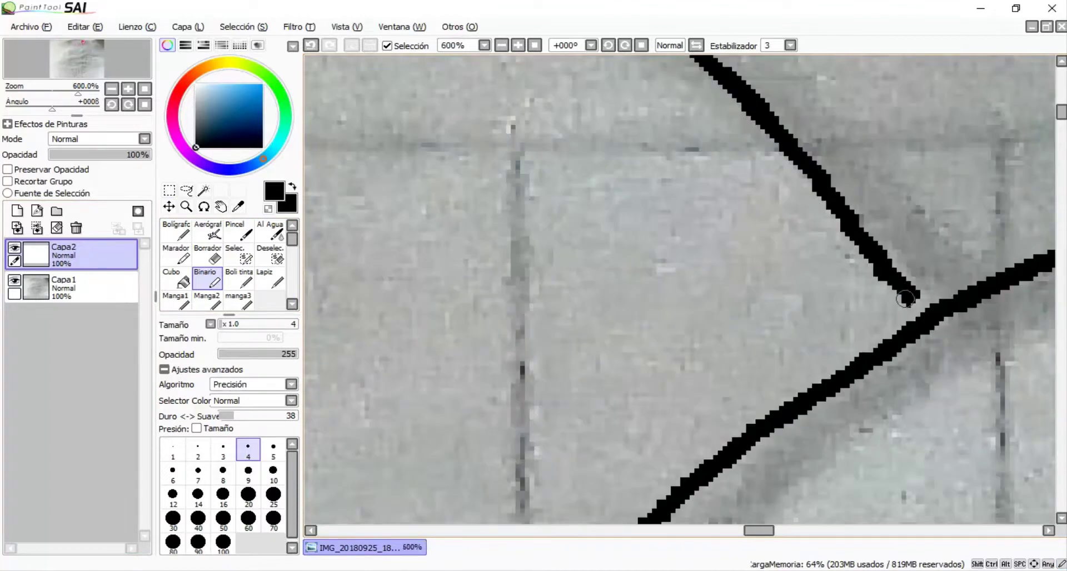
scroll(679, 289, down, 3)
scroll(713, 292, down, 1)
scroll(713, 292, up, 1)
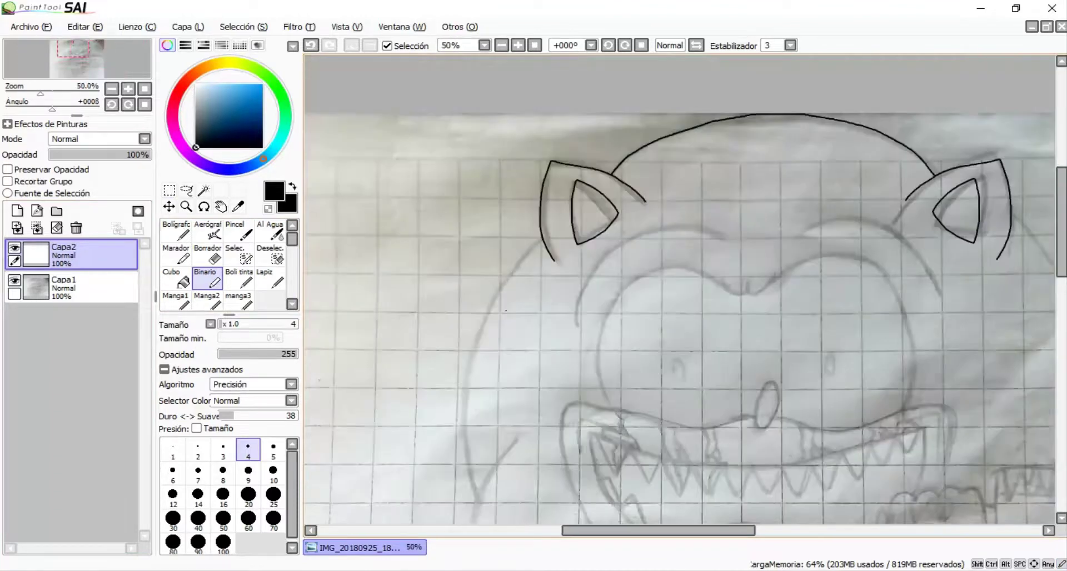
Step: Trace the slanted oval nose over the sketch
scroll(713, 292, down, 1)
scroll(655, 347, up, 6)
mouse_move(654, 346)
mouse_down()
mouse_move(699, 405)
mouse_move(785, 273)
mouse_move(761, 120)
mouse_up()
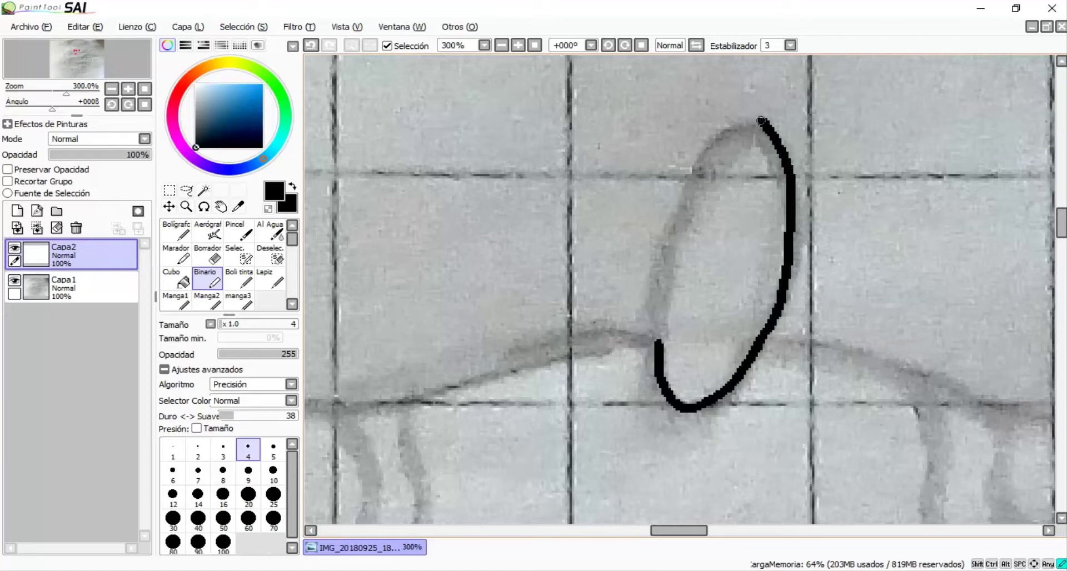
drag(689, 178, 658, 357)
scroll(643, 316, down, 4)
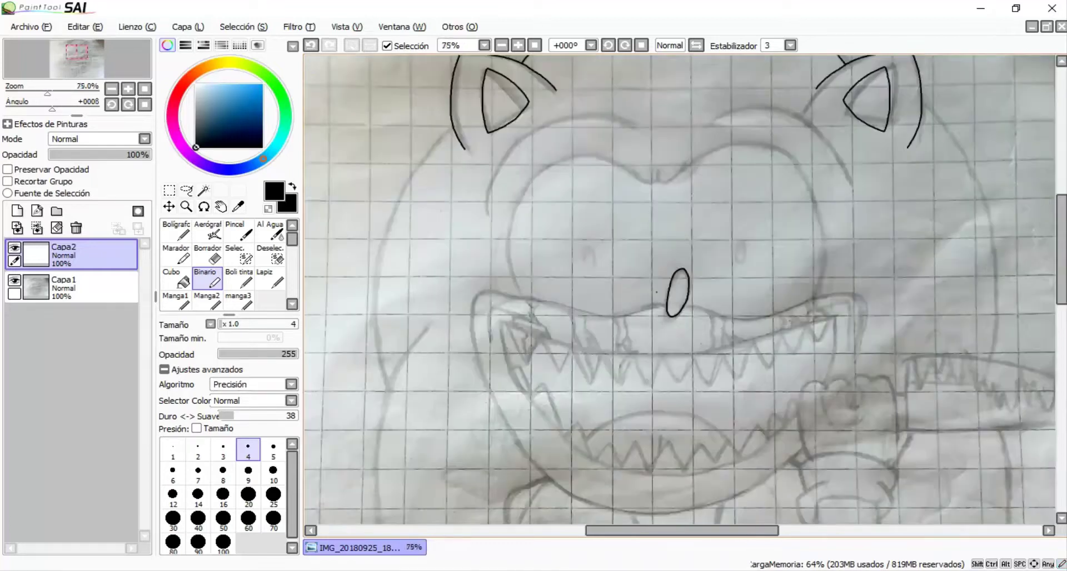
Step: Trace the mouth's upper edge from the nose to the right corner of the mouth
scroll(644, 316, up, 2)
scroll(679, 294, down, 1)
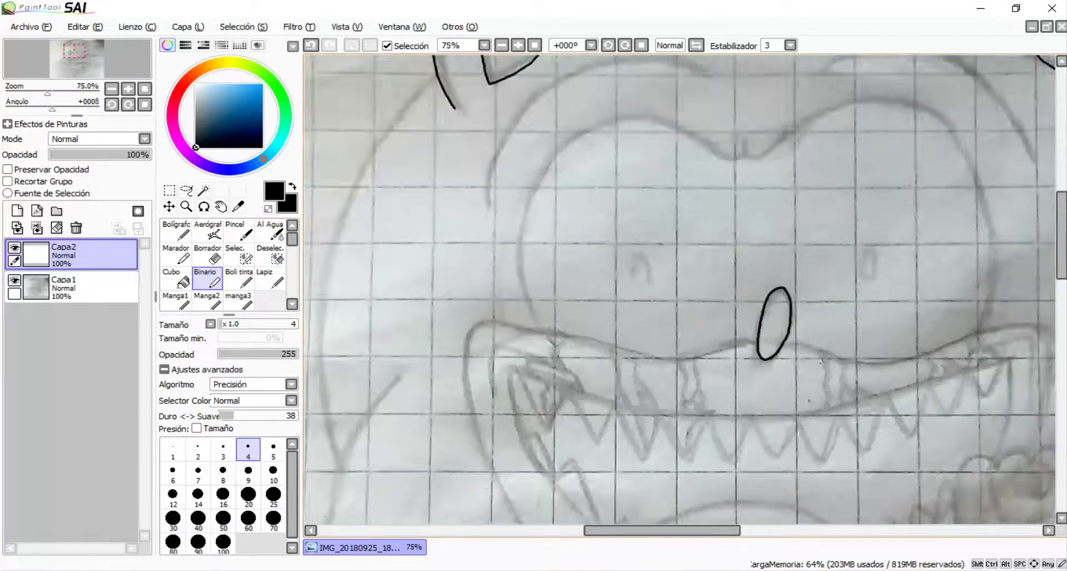
scroll(679, 294, up, 1)
scroll(904, 372, down, 1)
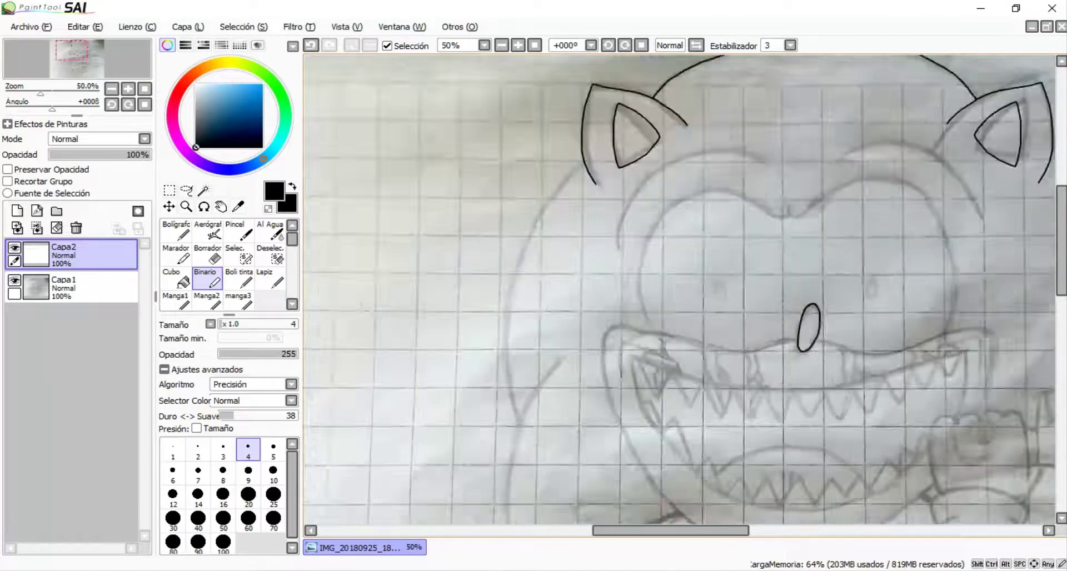
scroll(904, 373, up, 2)
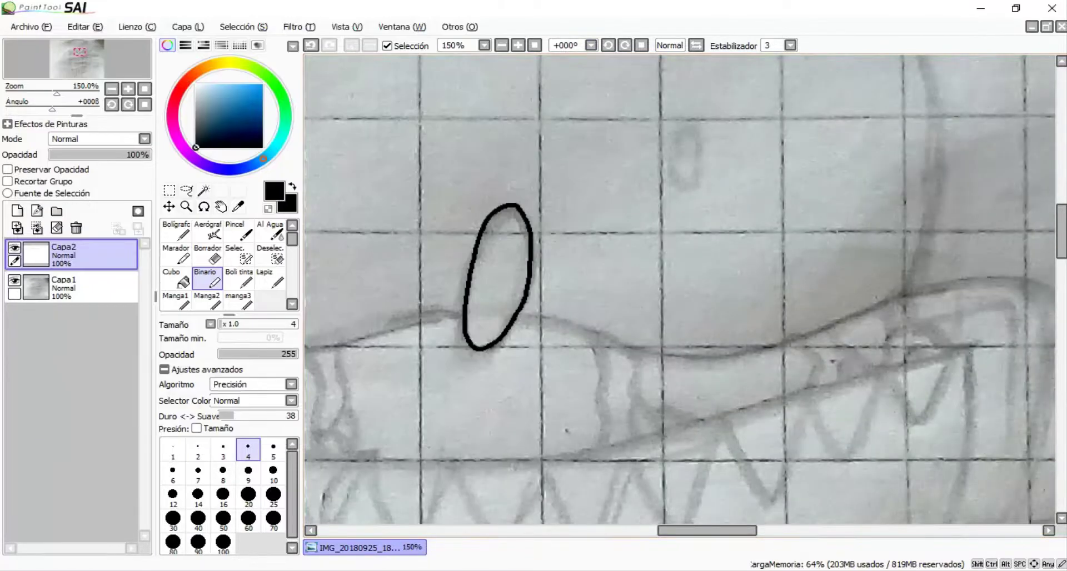
drag(904, 372, 787, 302)
drag(683, 275, 750, 299)
scroll(750, 299, up, 1)
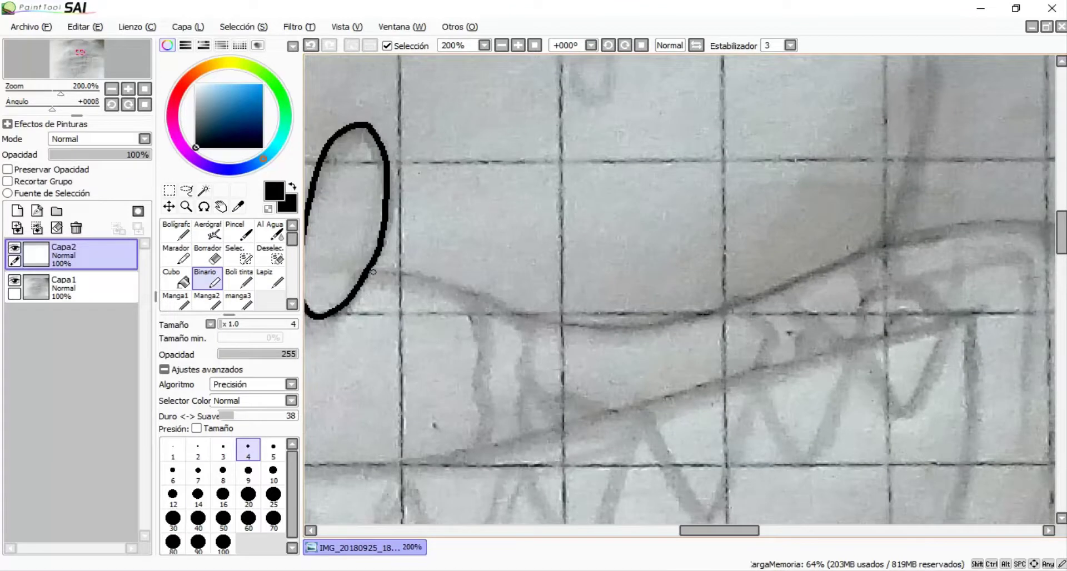
mouse_move(472, 295)
mouse_down()
mouse_move(553, 315)
mouse_move(721, 305)
mouse_move(855, 258)
mouse_move(1051, 225)
mouse_up()
scroll(945, 233, down, 3)
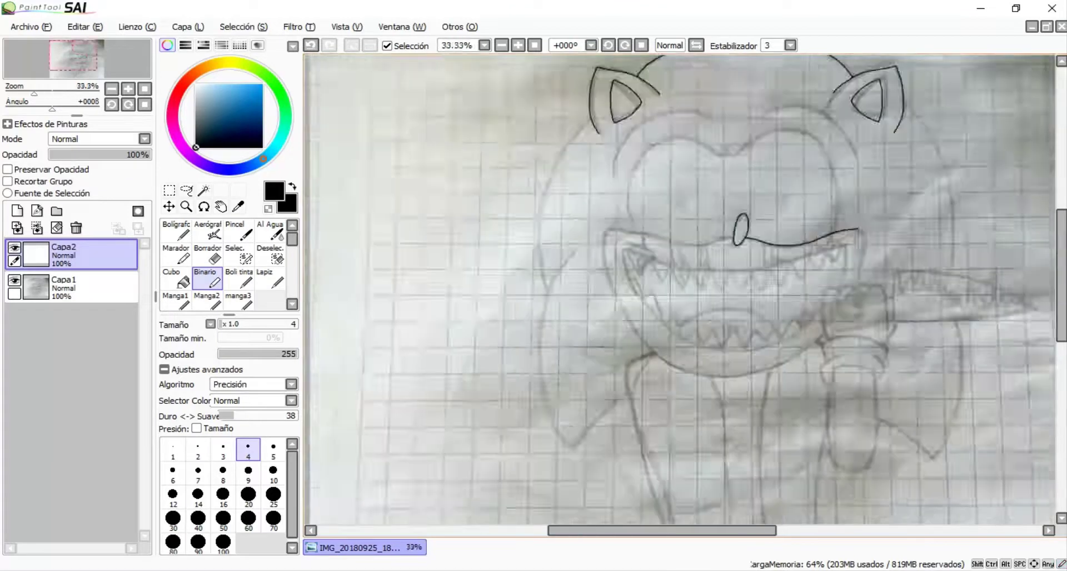
Step: Trace the mouth's upper edge from the nose to the left corner and erase the overshoot inside the nose
scroll(898, 227, up, 2)
scroll(903, 246, up, 1)
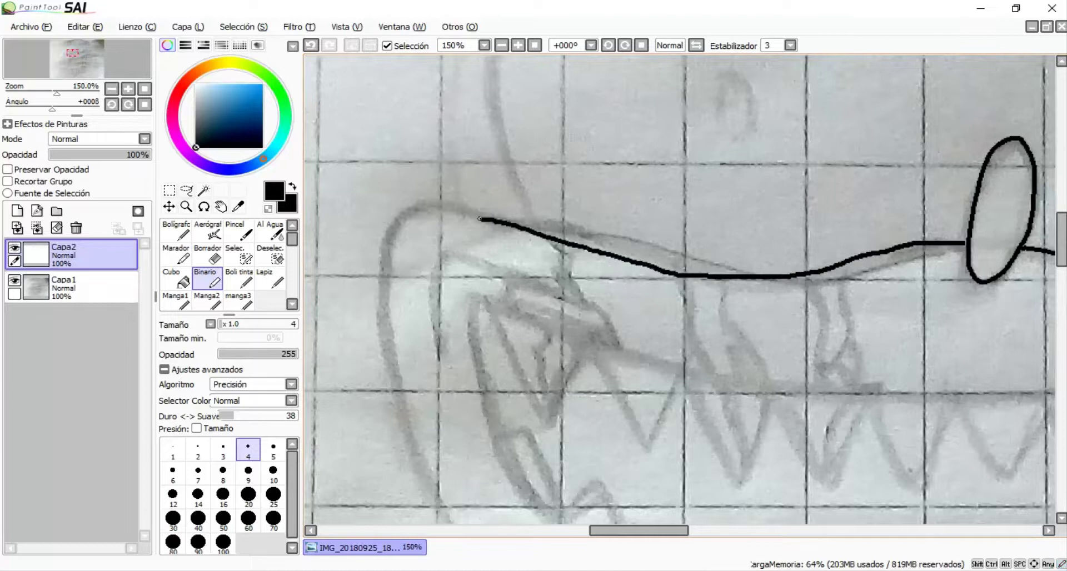
key(ctrl+z)
scroll(820, 316, right, 2)
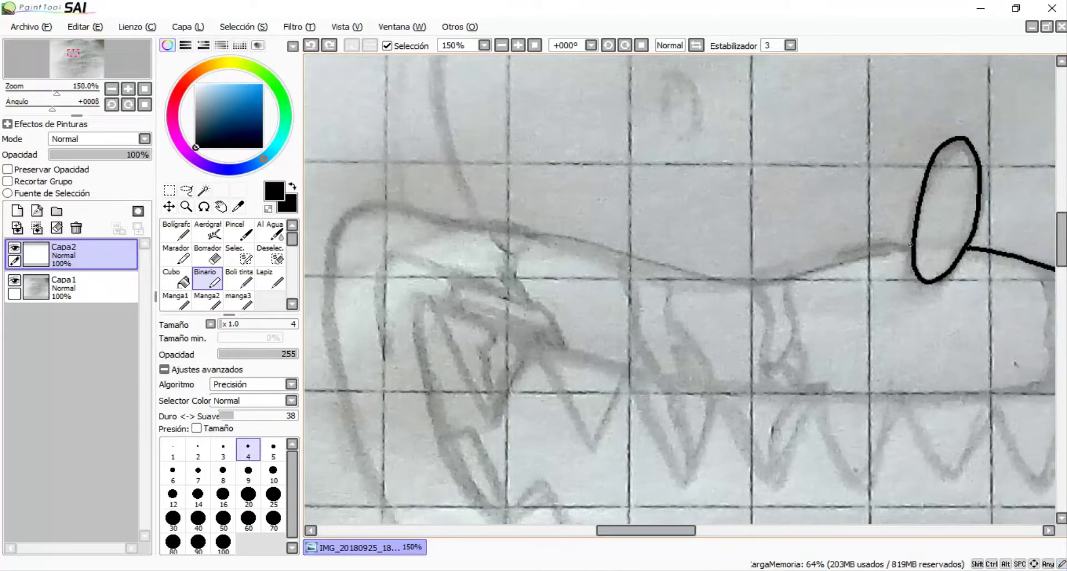
key(ctrl+z)
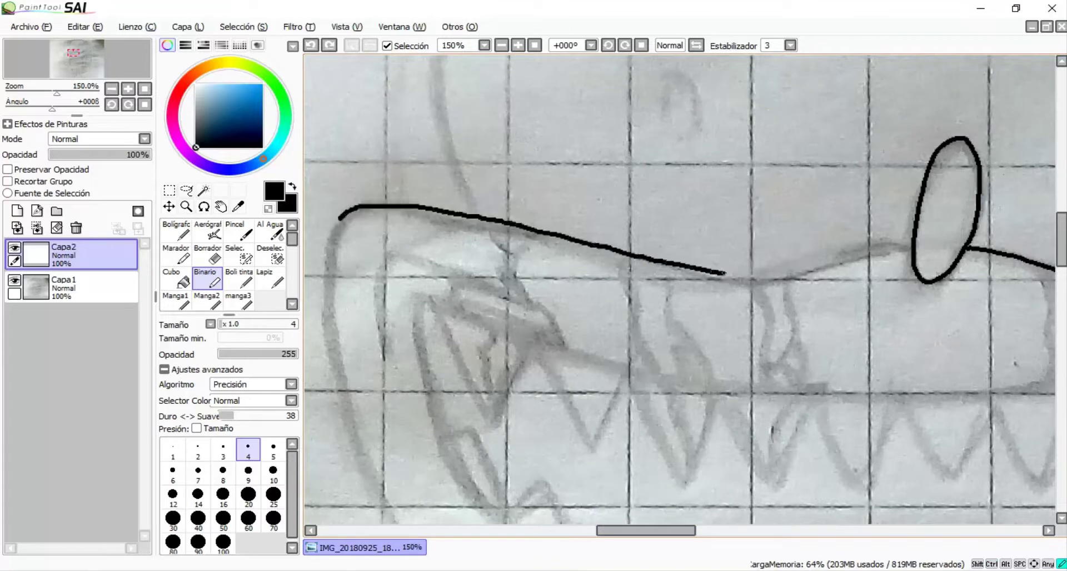
scroll(911, 246, up, 7)
key(e)
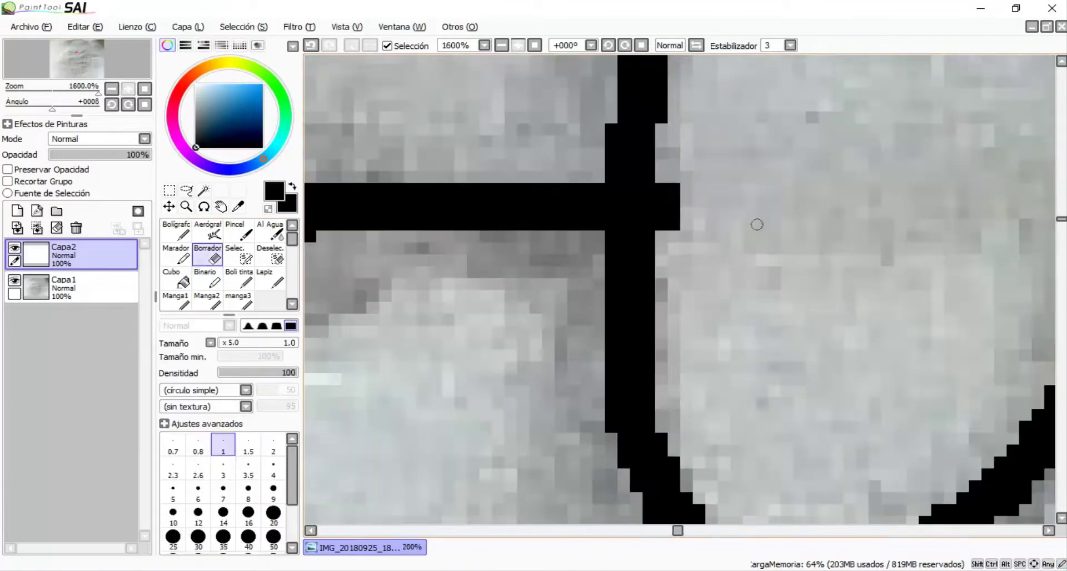
scroll(687, 238, down, 8)
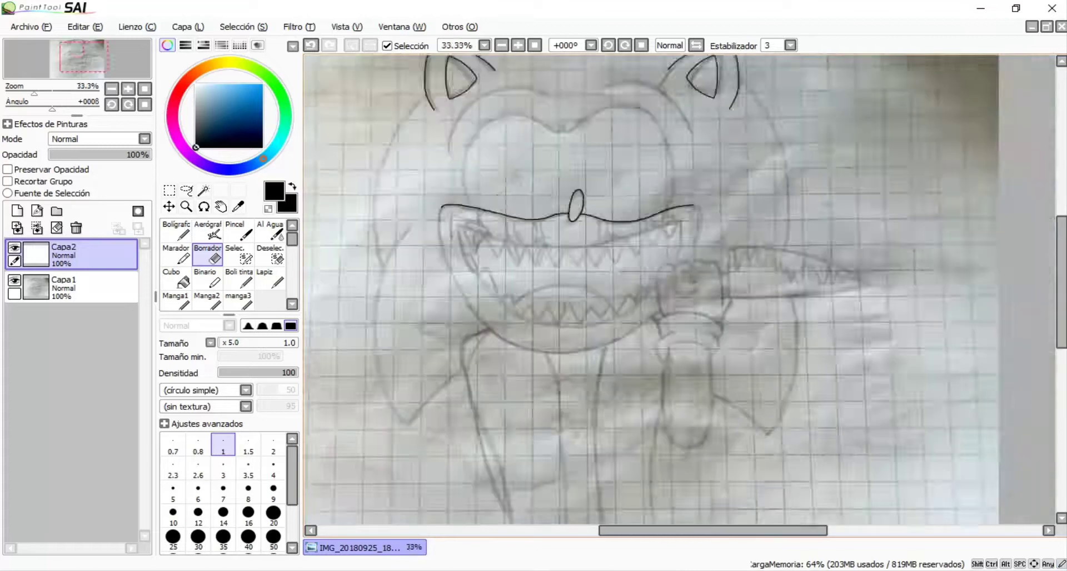
Step: Trace the mouth's left side from the corner down and around to the chin with the Binario brush
scroll(686, 238, up, 3)
key(b)
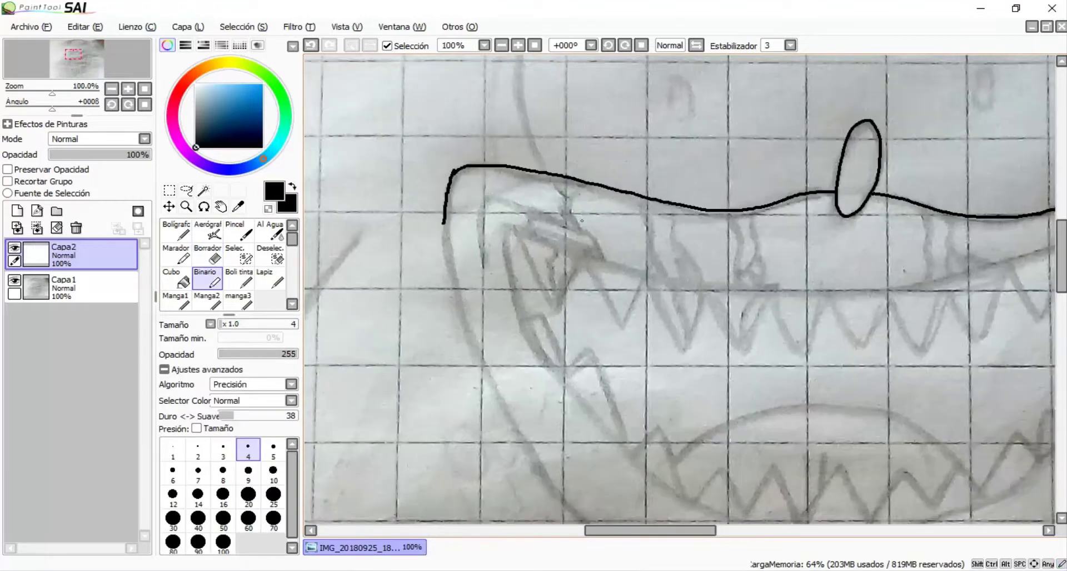
key(ctrl+z)
scroll(438, 240, down, 2)
scroll(438, 240, up, 1)
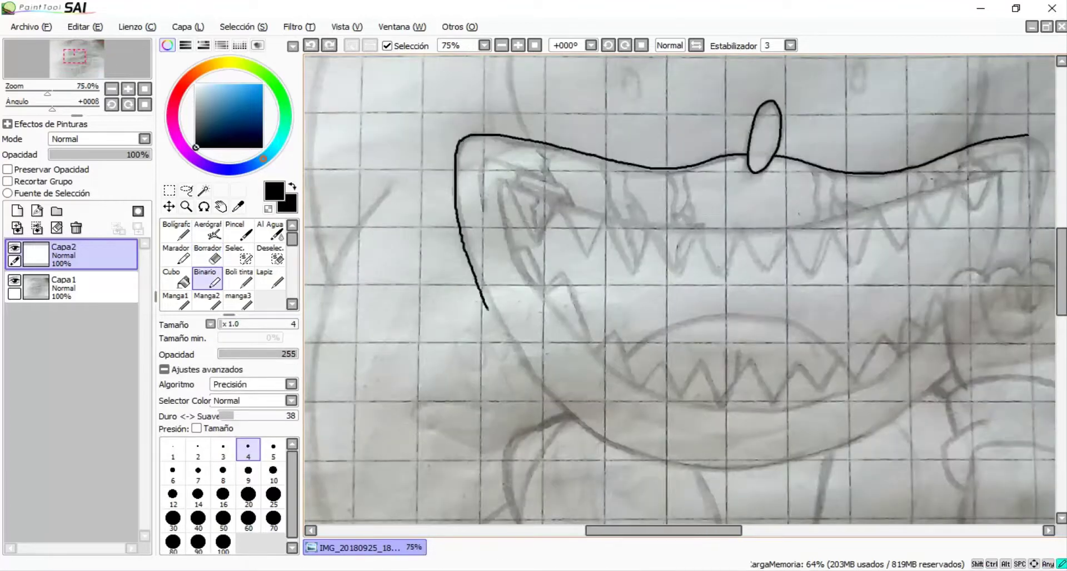
scroll(662, 481, up, 2)
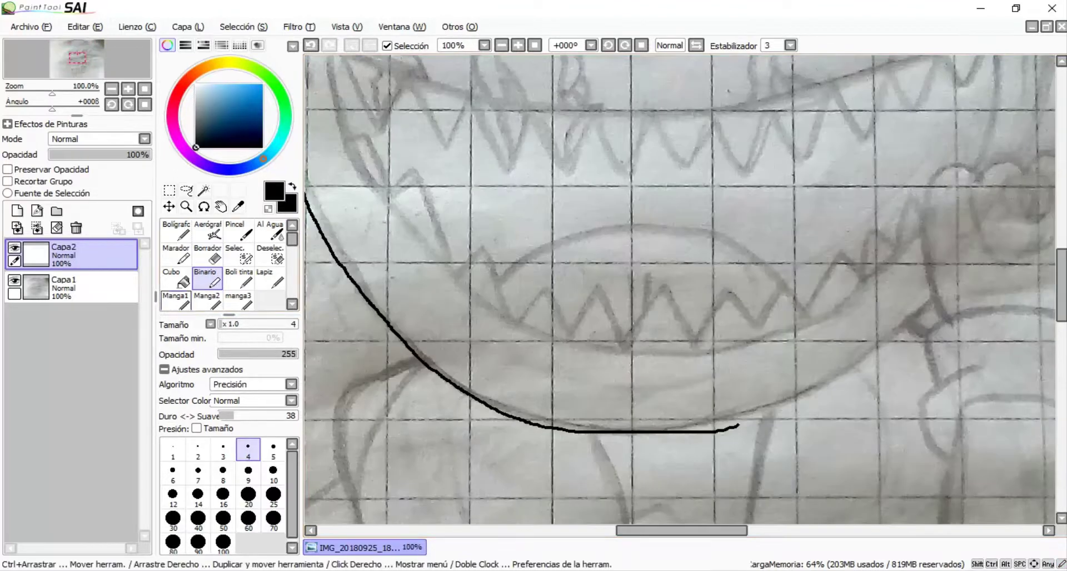
Step: Erase the uneven chin part of the mouth outline with a size 16 eraser
key(e)
scroll(661, 482, up, 2)
click(248, 514)
drag(514, 392, 548, 412)
scroll(548, 412, down, 2)
drag(656, 426, 774, 421)
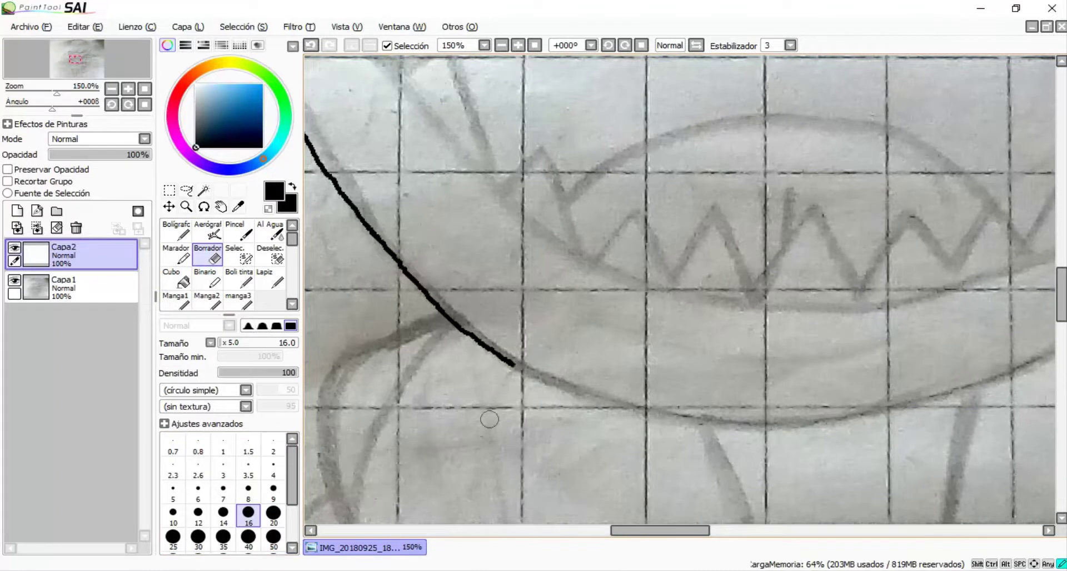
Step: Redraw the mouth's lower curve along the chin up to the hand with the Binario brush
key(n)
scroll(451, 345, up, 2)
mouse_move(451, 346)
mouse_down()
mouse_move(688, 439)
mouse_move(994, 507)
mouse_up()
scroll(994, 507, down, 2)
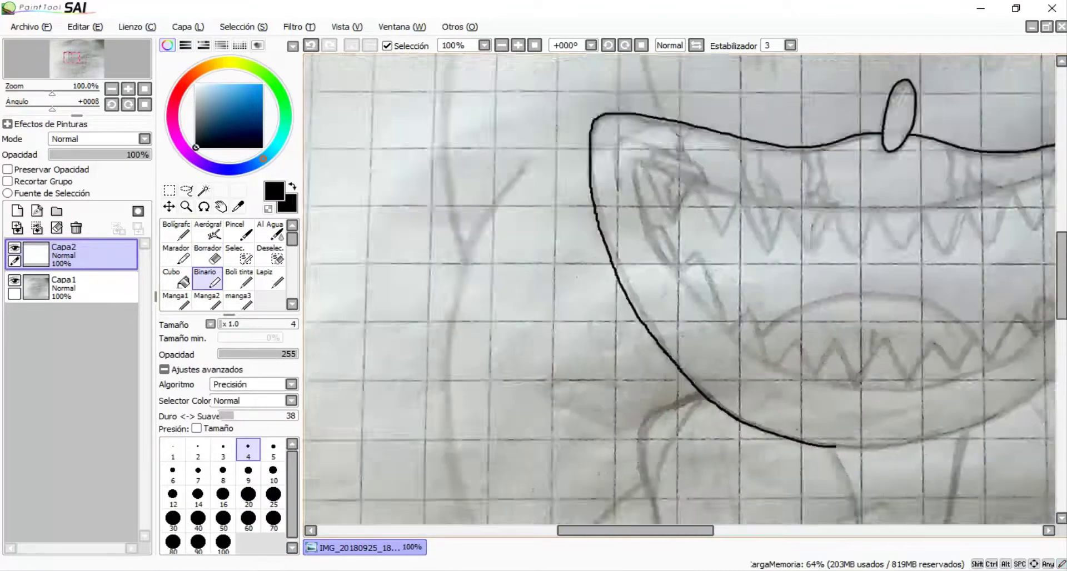
scroll(679, 289, up, 1)
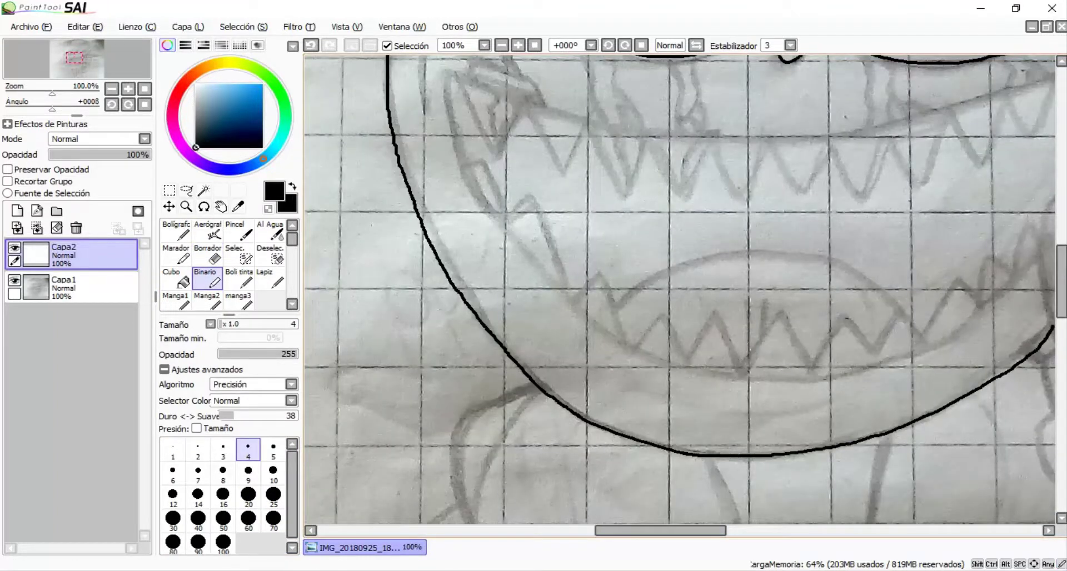
scroll(680, 333, down, 2)
scroll(679, 333, up, 2)
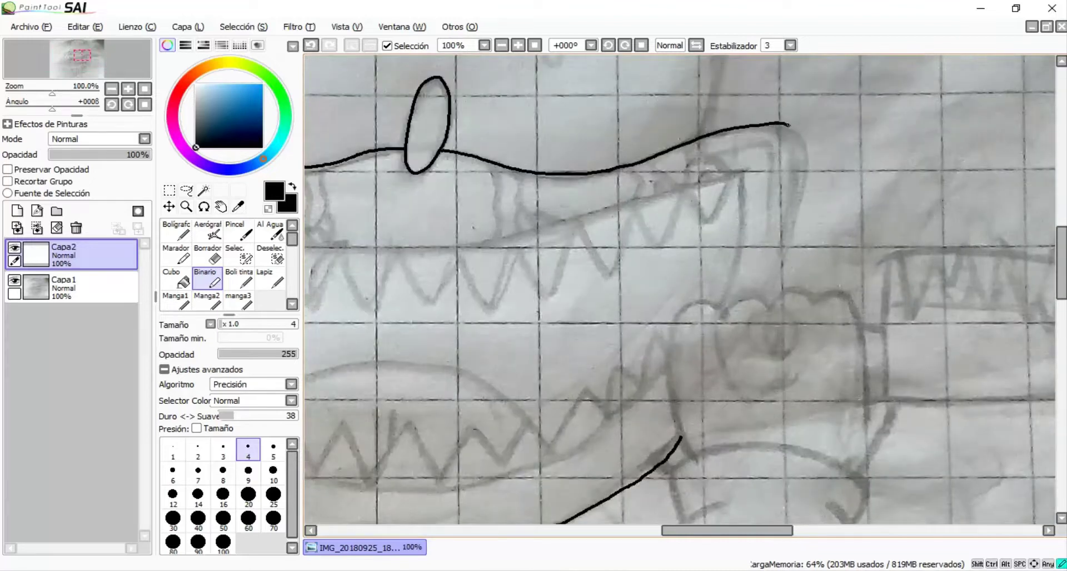
Step: Trace the rounded right corner of the mouth and its side down to the hand, redoing the stroke once
scroll(784, 201, up, 1)
key(ctrl+z)
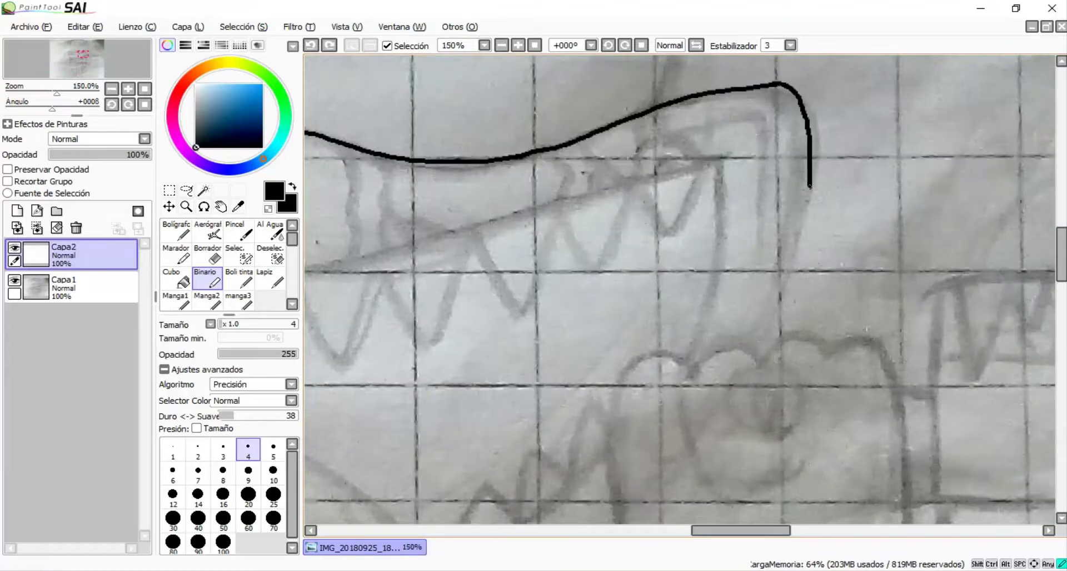
scroll(751, 340, down, 3)
scroll(722, 367, up, 4)
Step: Erase the right end of the mouth's lower curve and redraw it up to the hand
key(e)
mouse_move(658, 408)
mouse_down()
mouse_move(723, 368)
mouse_move(550, 472)
mouse_up()
key(e)
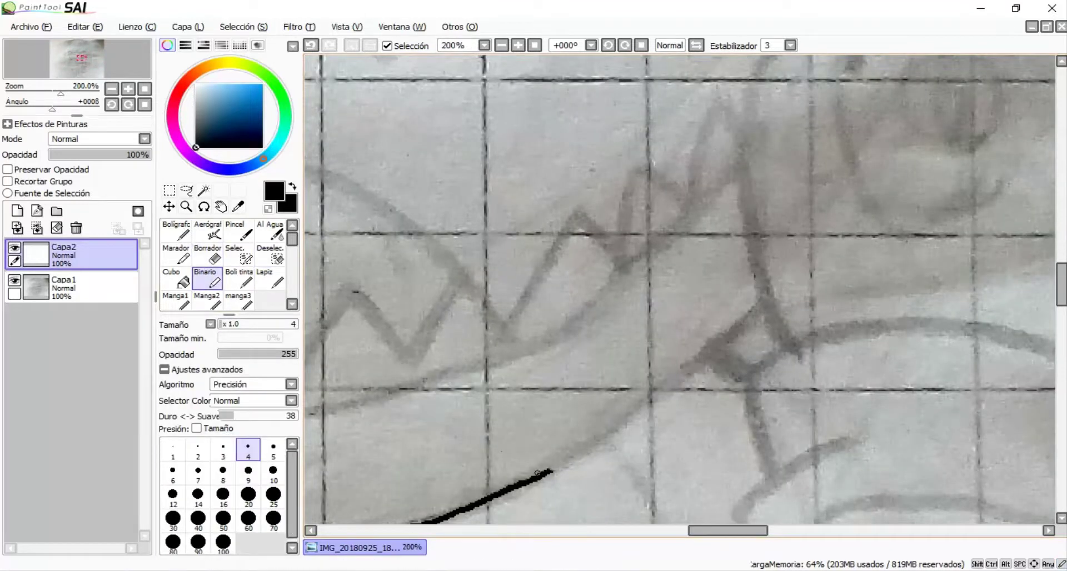
drag(602, 441, 733, 325)
scroll(734, 325, down, 8)
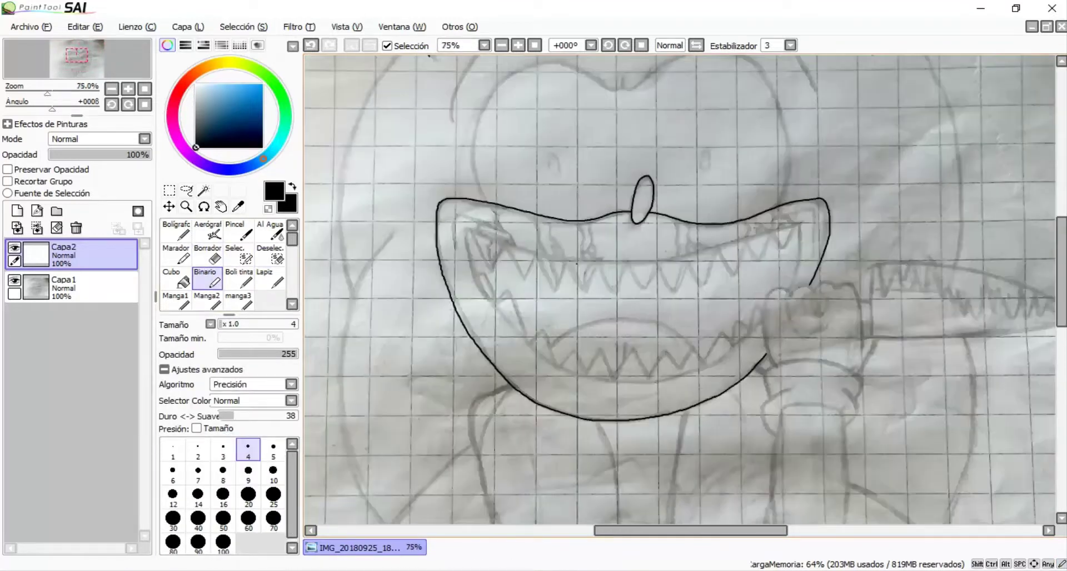
scroll(573, 162, up, 6)
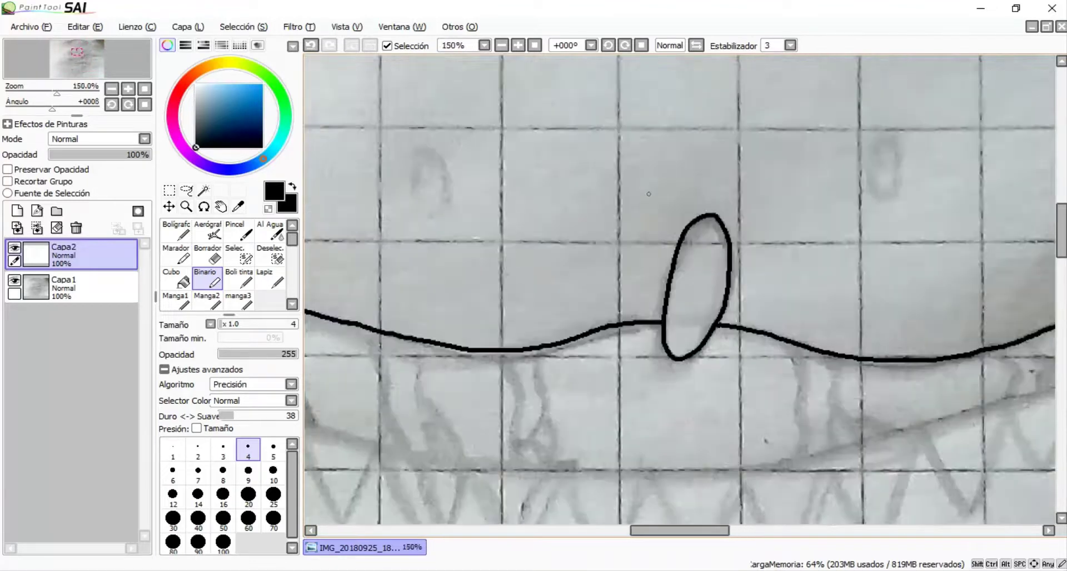
Step: Trace the left eye as a small upright oval over its pencil mark, redoing the stroke until it closes cleanly
scroll(517, 179, up, 5)
mouse_move(481, 204)
mouse_down()
mouse_move(540, 410)
mouse_move(462, 284)
mouse_up()
key(ctrl+z)
drag(453, 205, 519, 410)
key(ctrl+z)
mouse_move(451, 250)
mouse_down()
mouse_move(549, 437)
mouse_move(485, 181)
mouse_move(453, 248)
mouse_up()
scroll(498, 355, down, 2)
scroll(497, 355, up, 1)
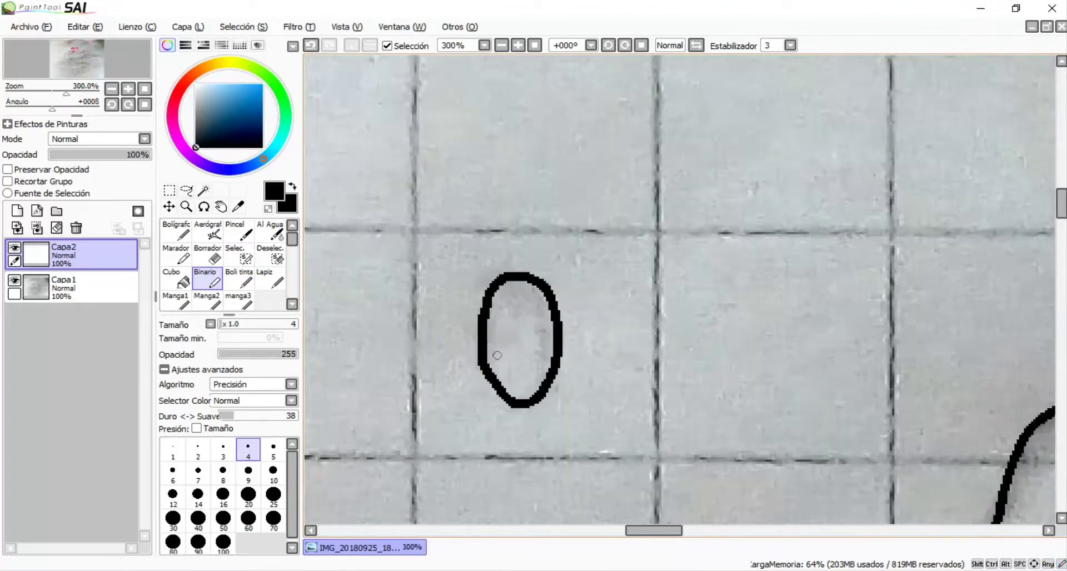
Step: Draw a short vertical pupil line in the middle of the left eye's oval, redoing it several times
scroll(521, 368, down, 2)
key(ctrl+z)
scroll(528, 352, up, 4)
mouse_move(561, 264)
mouse_down()
mouse_move(561, 356)
mouse_move(558, 327)
mouse_up()
key(ctrl+z)
key(ctrl+z)
drag(556, 292, 555, 380)
key(ctrl+z)
mouse_move(573, 272)
mouse_down()
mouse_move(572, 403)
mouse_move(560, 312)
mouse_move(567, 411)
mouse_up()
key(ctrl+z)
key(ctrl+z)
click(567, 284)
scroll(566, 411, down, 6)
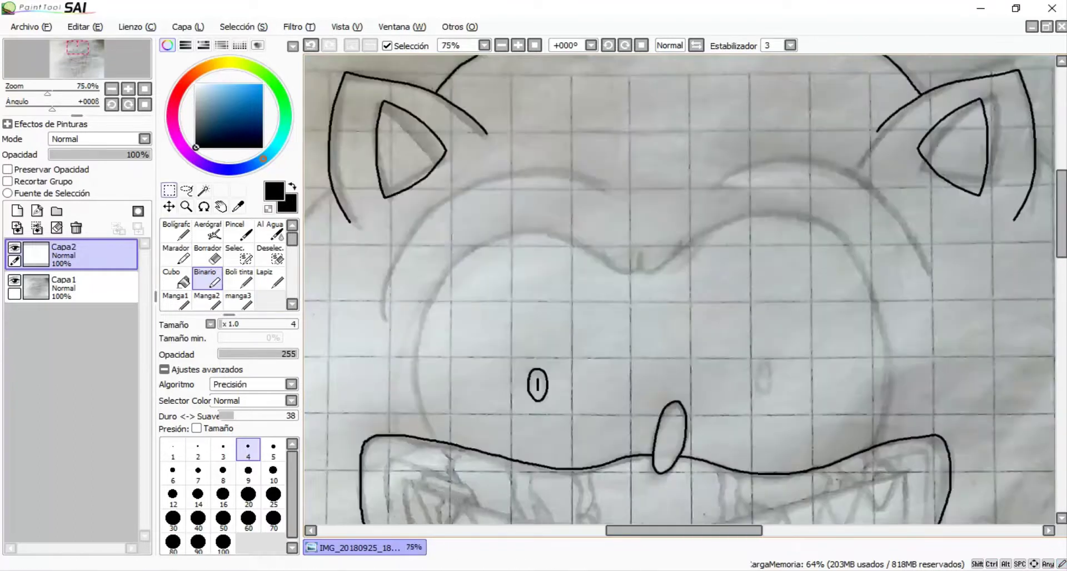
Step: Select the finished left eye, copy it onto a new layer and move the copy across as the right eye
key(m)
drag(502, 368, 576, 424)
drag(501, 348, 573, 421)
key(ctrl+v)
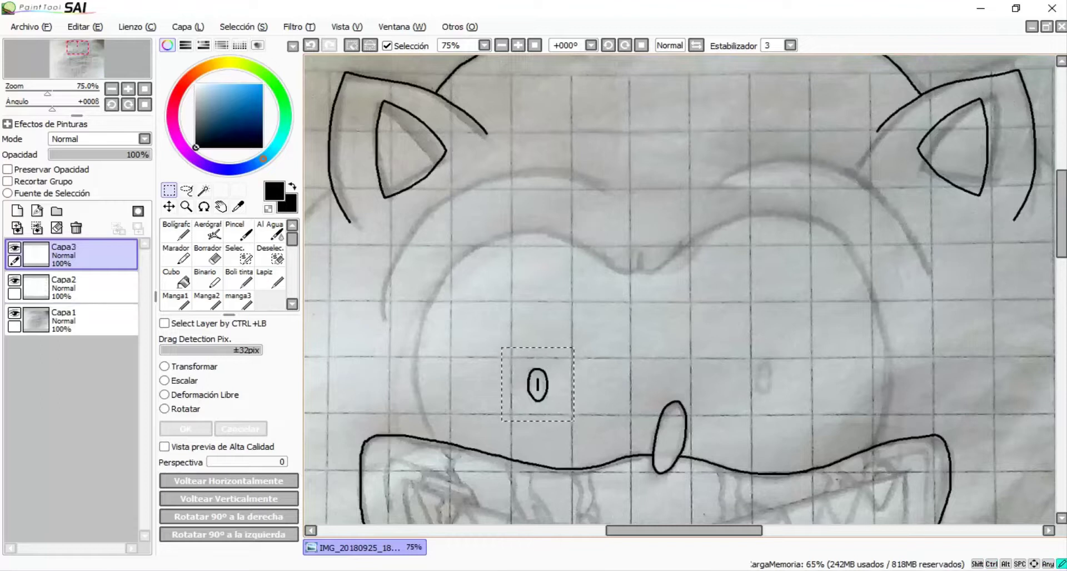
Step: Select the original left eye on layer Capa2 and move it inward towards the nose
click(94, 288)
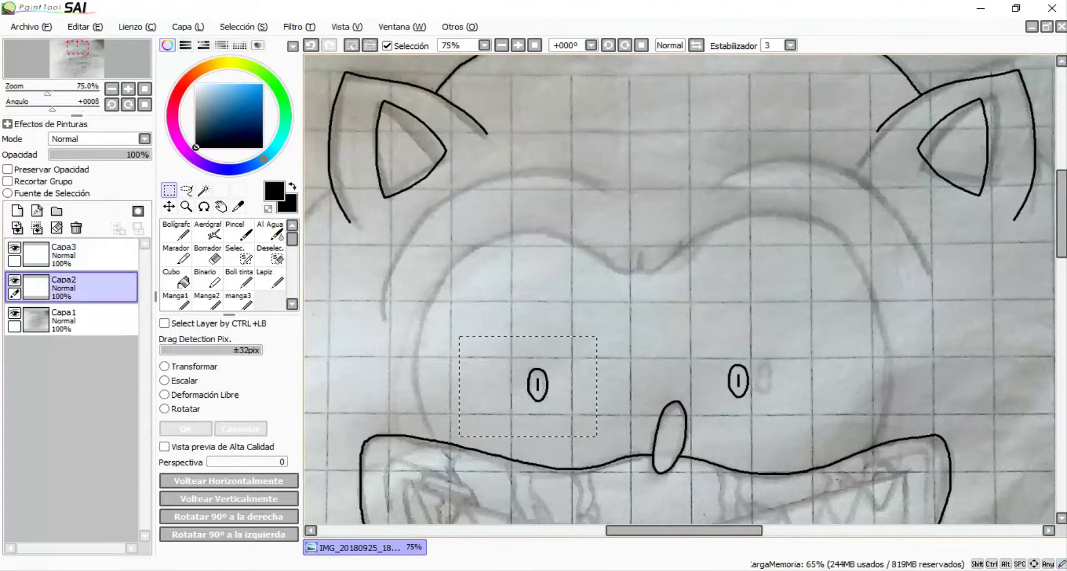
key(minus)
key(minus)
key(minus)
key(ctrl+d)
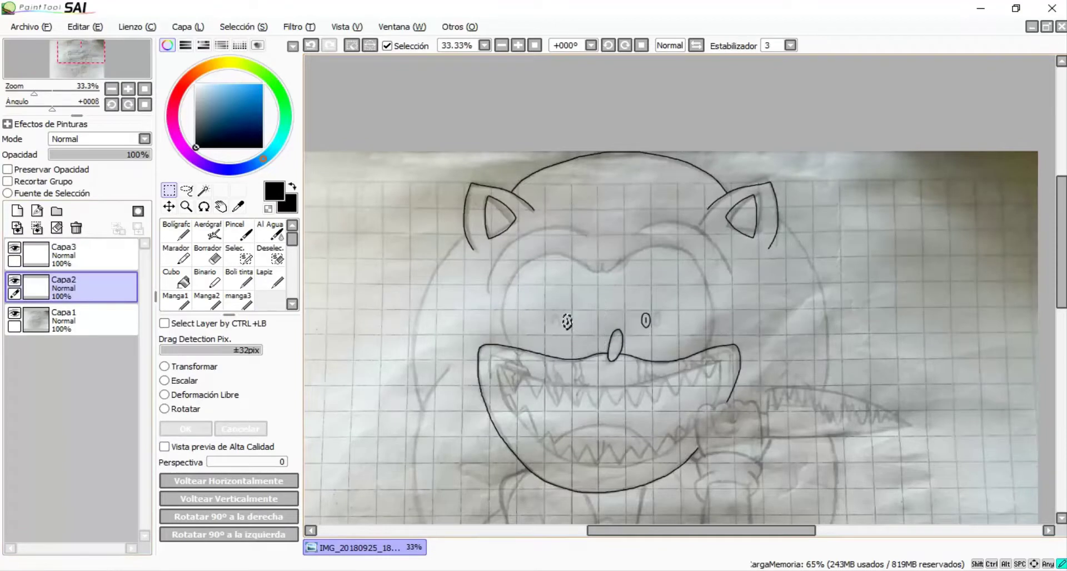
scroll(578, 330, up, 4)
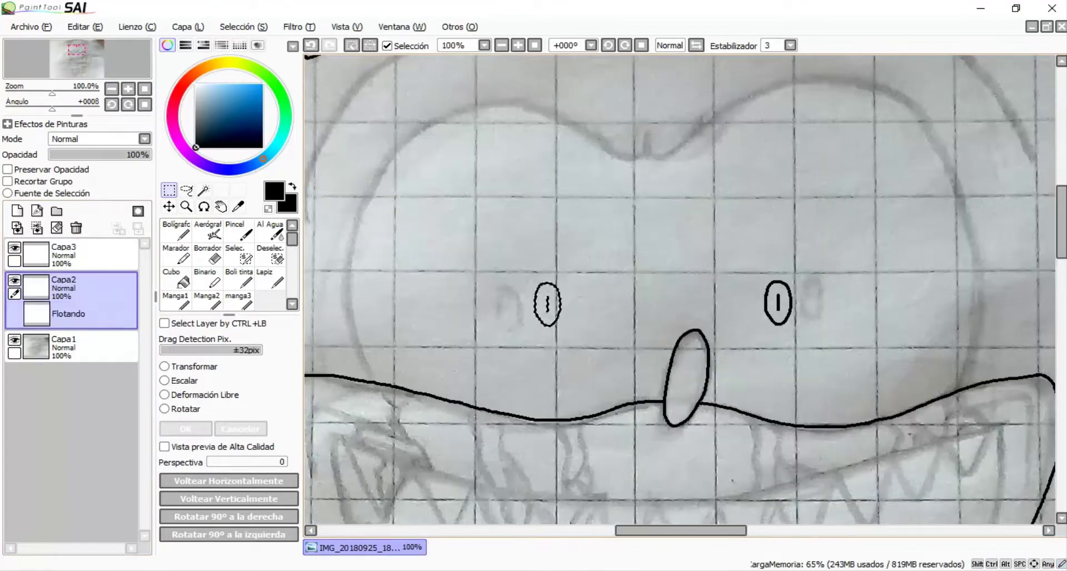
Step: Select the right eye on layer Capa3 and move it outward over its pencil mark
click(94, 255)
drag(733, 270, 824, 351)
drag(779, 303, 808, 295)
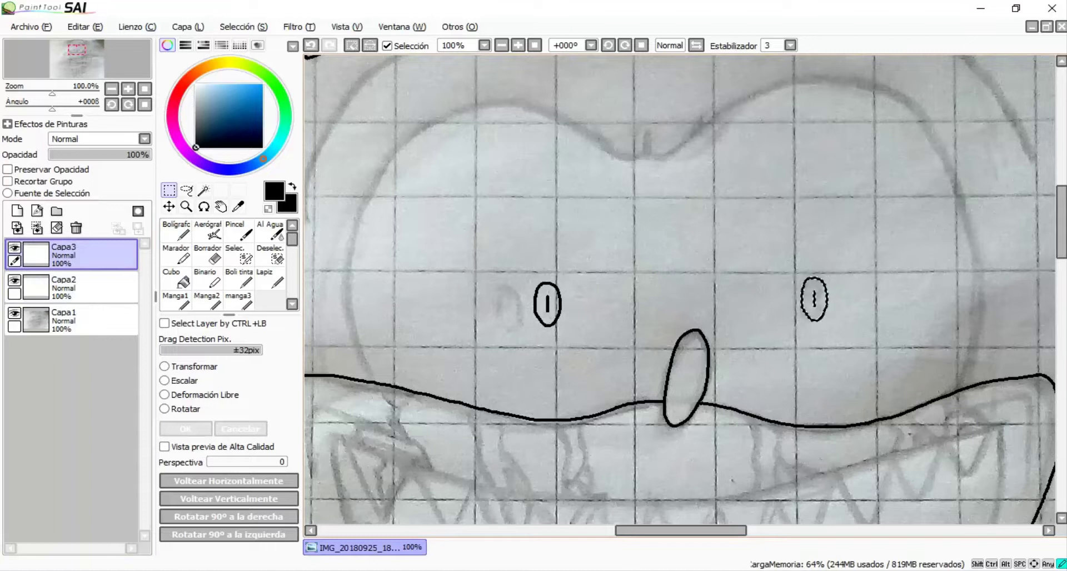
Step: Clear the selection and merge layer Capa3 down into Capa2
key(ctrl+d)
key(ctrl+e)
key(minus)
key(minus)
key(minus)
key(minus)
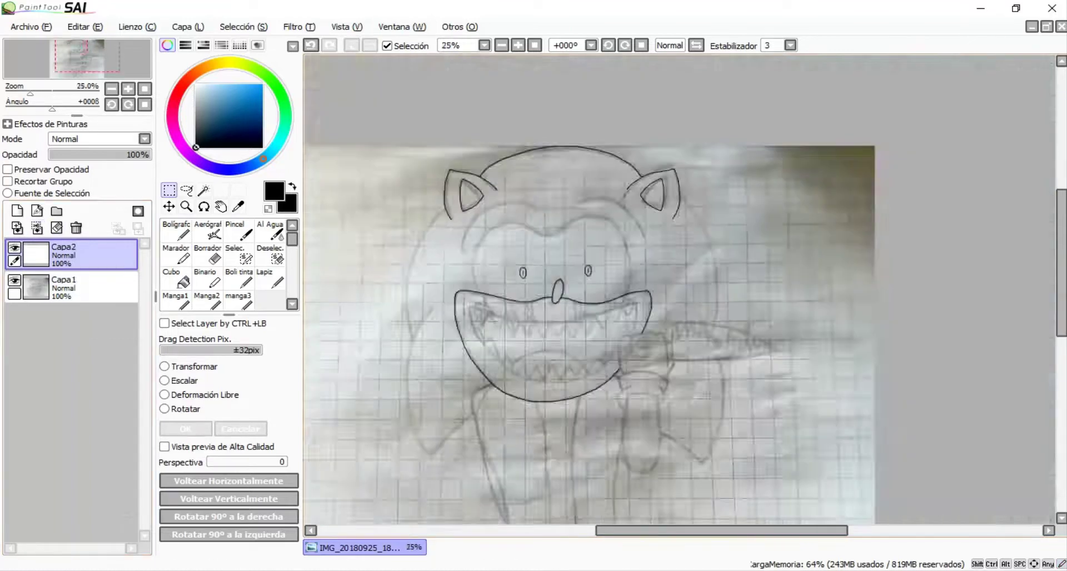
Step: Select the left eye and nudge it slightly upward to line up with the right eye
scroll(553, 302, up, 4)
drag(515, 254, 586, 350)
drag(552, 303, 552, 294)
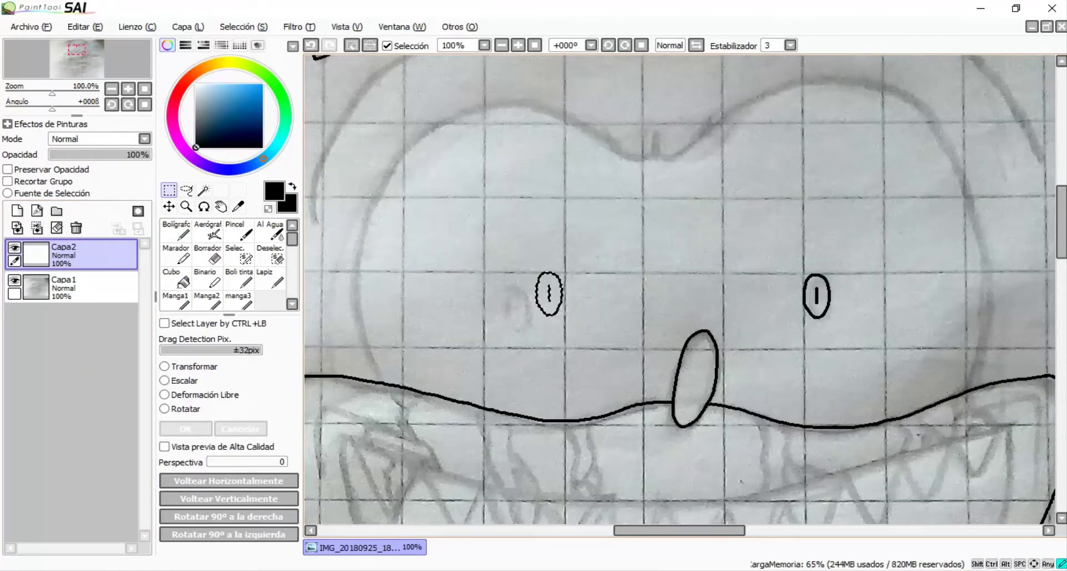
scroll(547, 299, down, 3)
Step: Trace the left half of the face mask from the mouth up to the central dip with the Binario brush, redoing it once
click(207, 280)
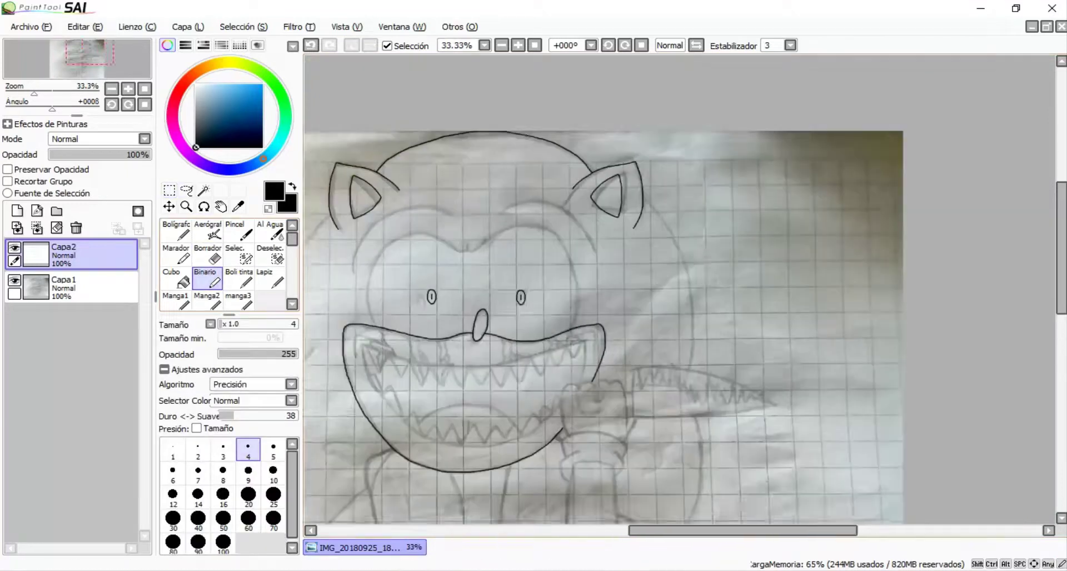
scroll(352, 282, up, 3)
drag(421, 415, 429, 215)
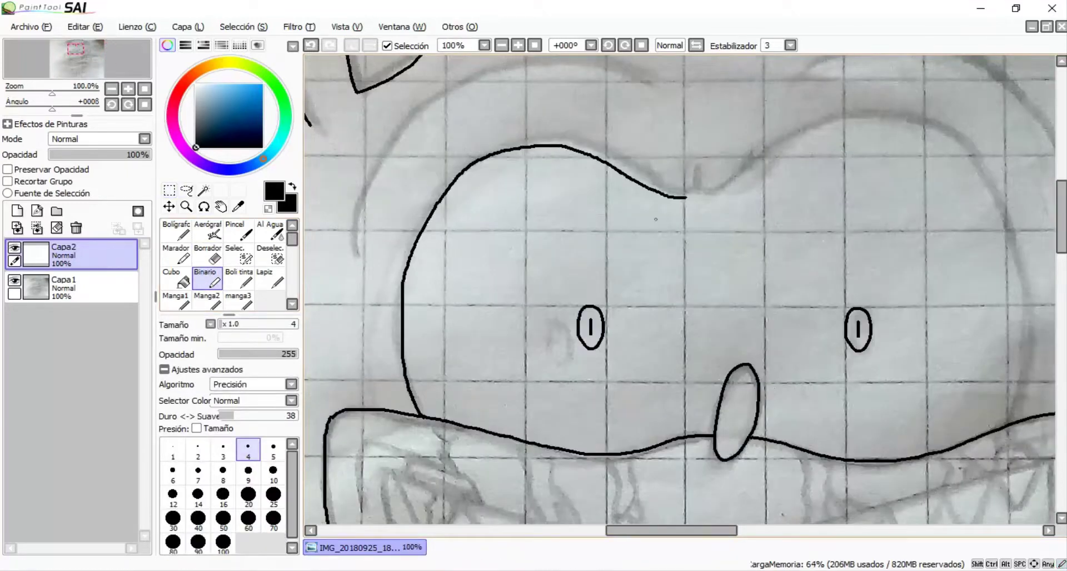
scroll(695, 216, down, 3)
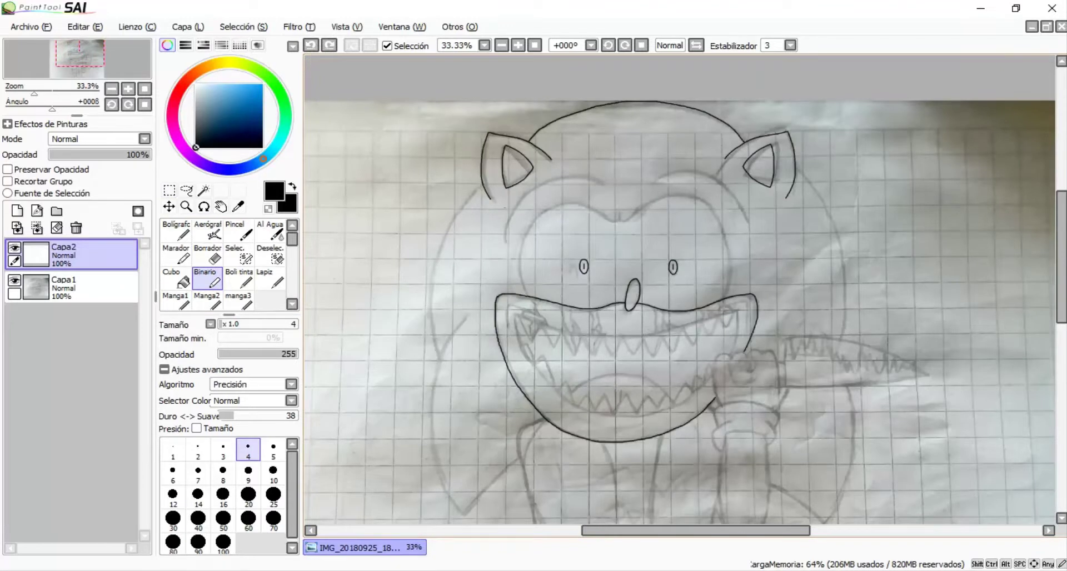
scroll(528, 211, up, 2)
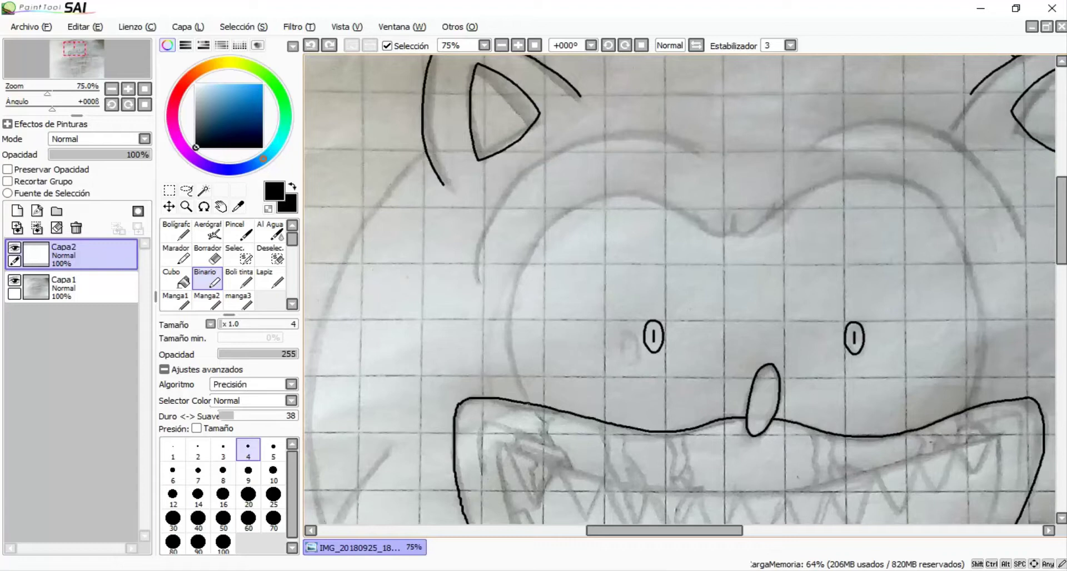
scroll(736, 204, up, 3)
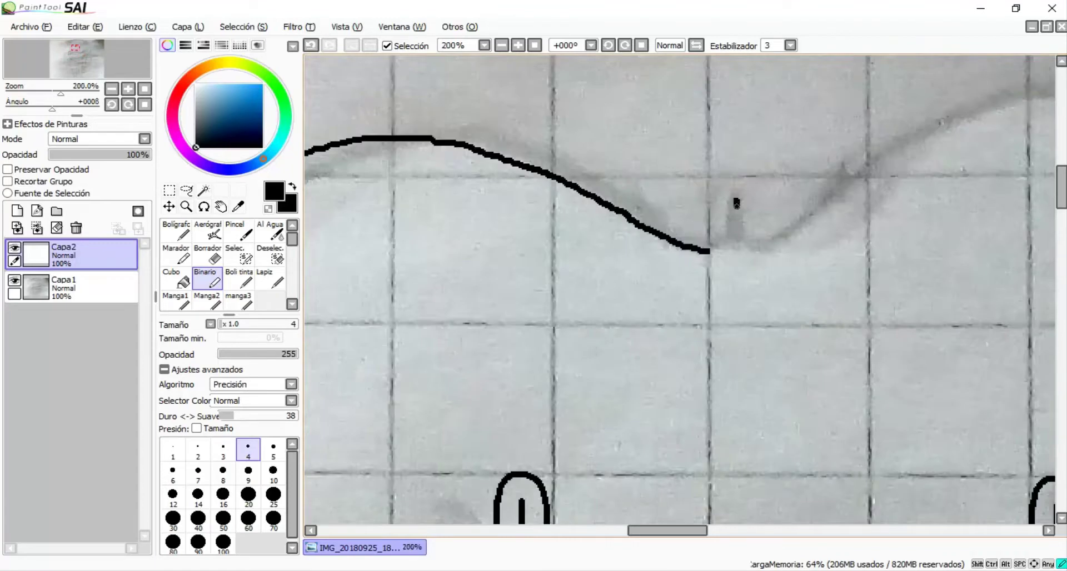
scroll(536, 244, down, 3)
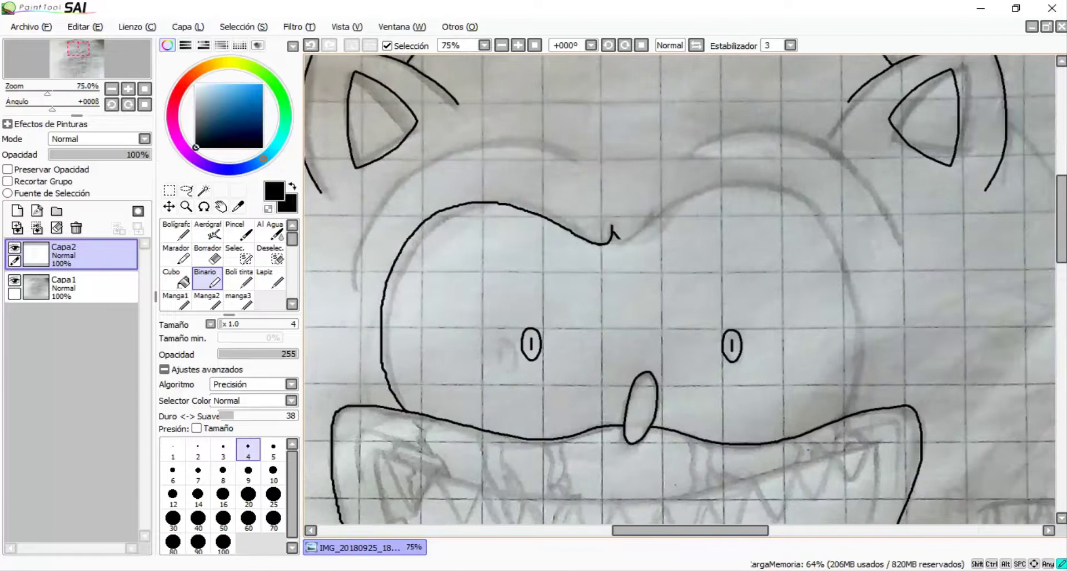
Step: Redraw the small upward notch at the mask's central dip and try the arch above the right eye
key(ctrl+z)
scroll(400, 191, up, 2)
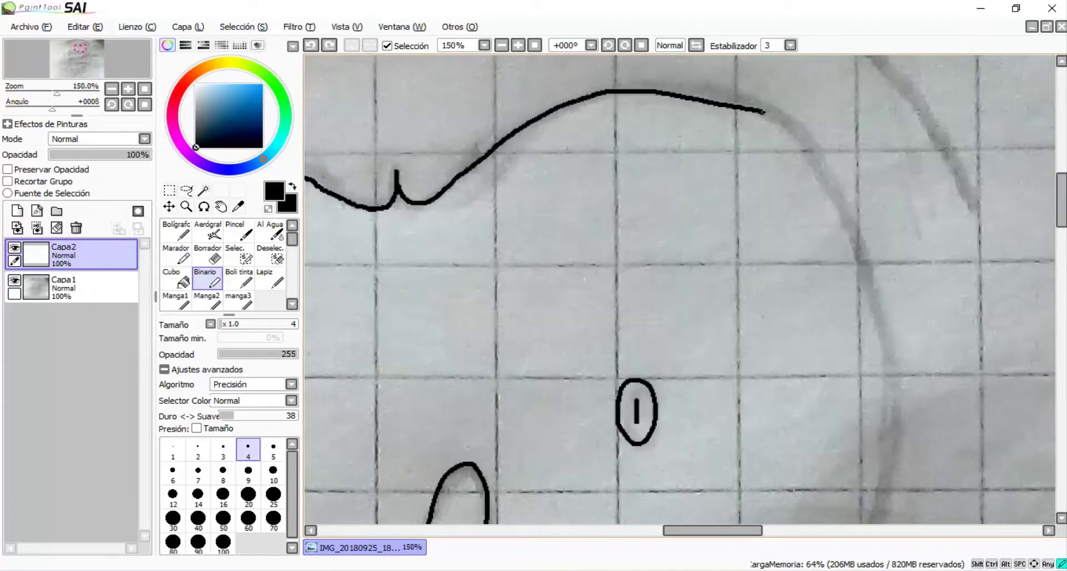
scroll(843, 355, down, 2)
scroll(860, 391, up, 4)
drag(886, 178, 867, 464)
scroll(867, 463, down, 4)
key(ctrl+z)
scroll(547, 311, up, 2)
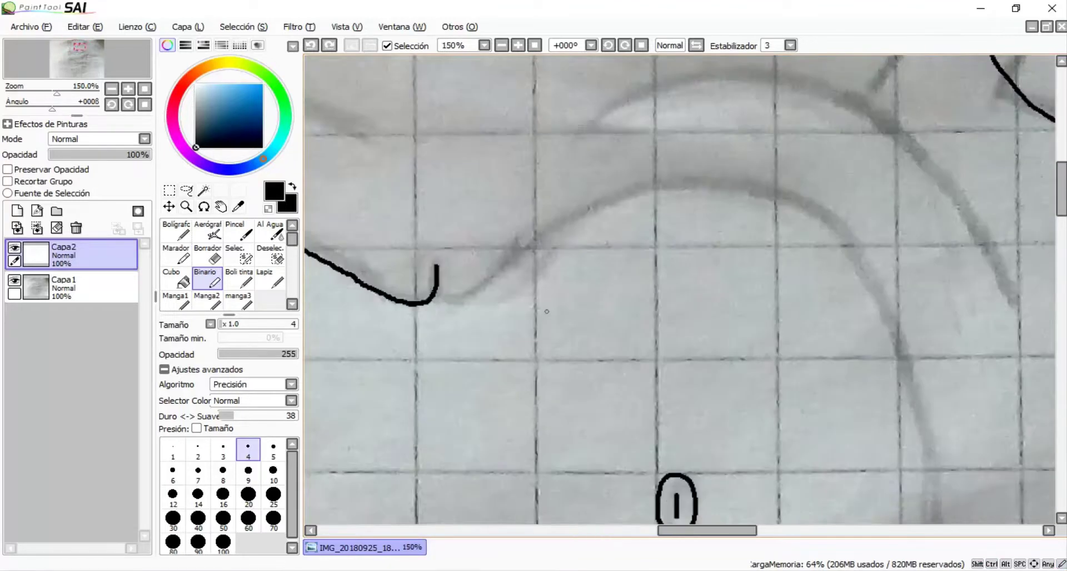
Step: Trace the mask's arch from the central notch over the right eye and partway down its right side
key(ctrl+z)
drag(560, 244, 667, 214)
key(ctrl+z)
mouse_move(460, 302)
mouse_down()
mouse_move(700, 205)
mouse_move(844, 234)
mouse_move(927, 368)
mouse_move(939, 464)
mouse_up()
scroll(940, 464, down, 3)
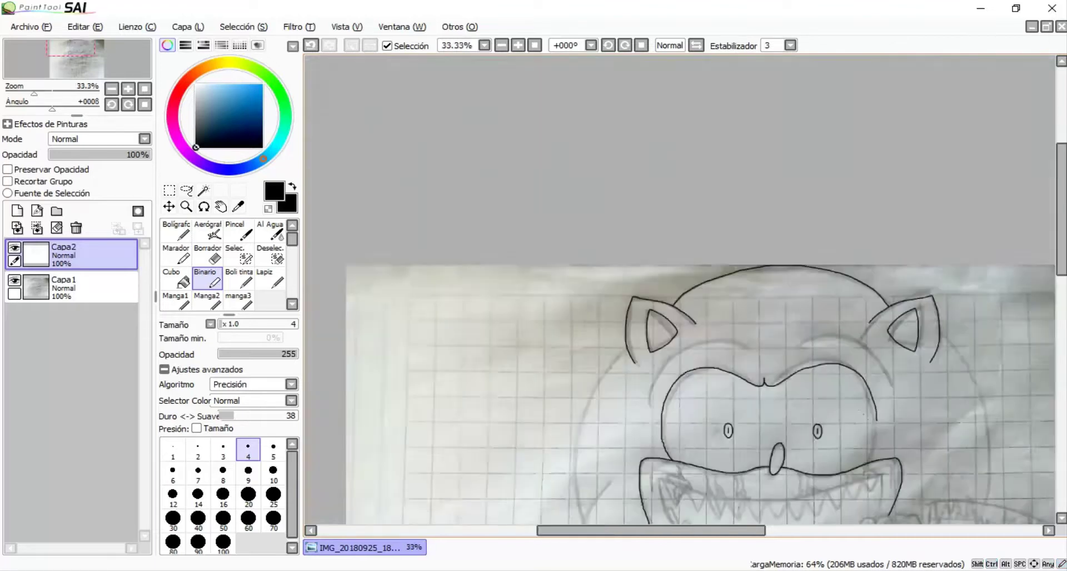
Step: Extend the mask's right side down to the upper line of the mouth, redoing the stroke once
scroll(817, 103, up, 4)
drag(817, 106, 809, 345)
key(ctrl+z)
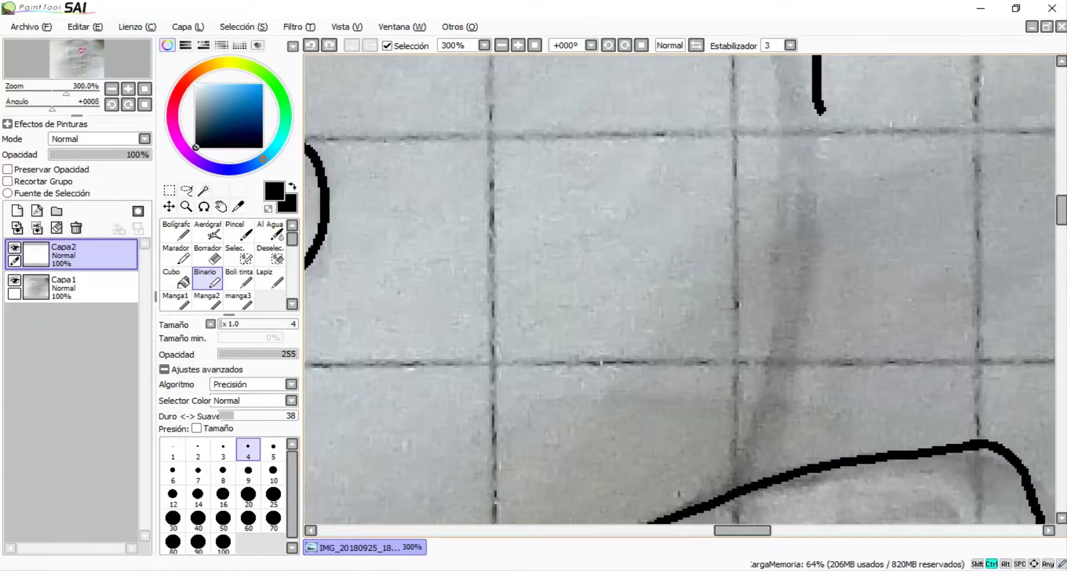
drag(810, 101, 747, 522)
Step: Erase the bump where the mask's right-side strokes meet with a size 16 eraser and bridge the gap with the Binario brush
key(e)
scroll(767, 162, up, 1)
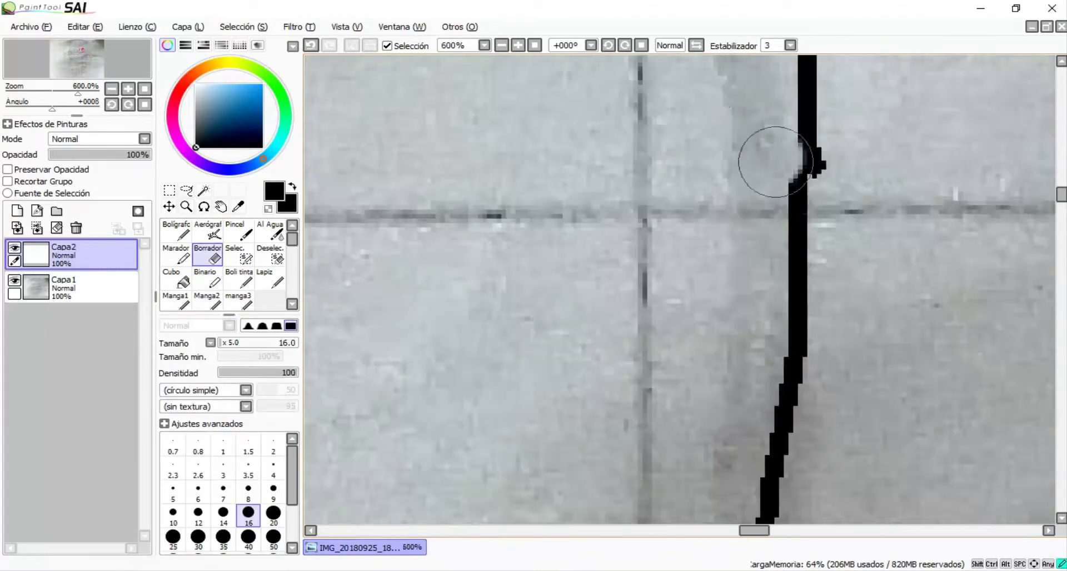
drag(778, 159, 770, 166)
scroll(770, 167, up, 1)
scroll(684, 172, up, 3)
key(n)
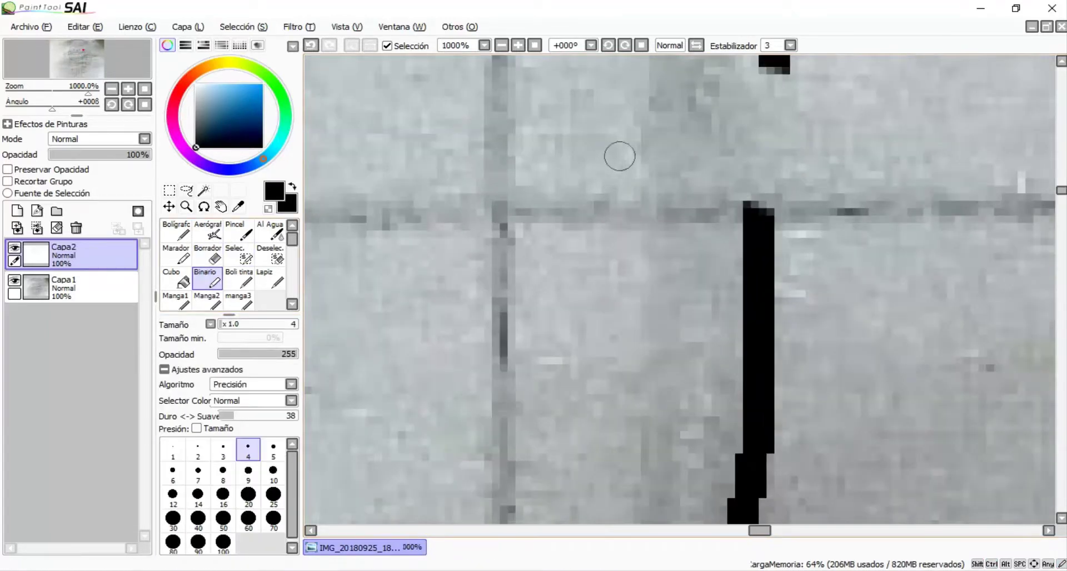
scroll(620, 157, up, 2)
drag(729, 85, 694, 328)
scroll(695, 328, down, 15)
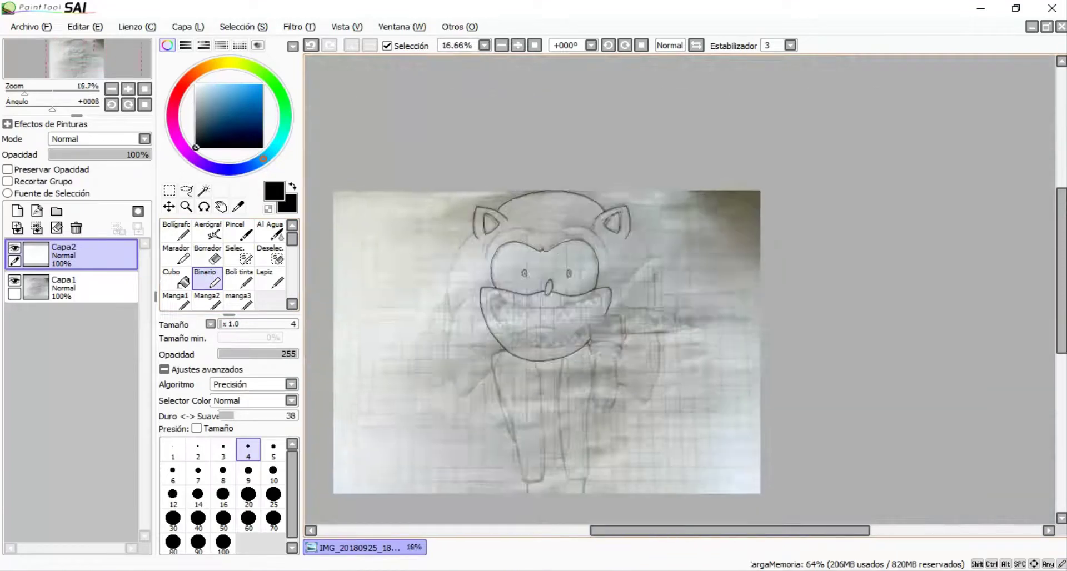
Step: Erase another uneven stretch of the line art and redraw it with the Binario brush
scroll(623, 296, up, 11)
key(e)
mouse_move(645, 219)
mouse_down()
mouse_move(622, 296)
mouse_move(638, 425)
mouse_up()
key(n)
mouse_move(646, 232)
mouse_down()
mouse_move(637, 439)
mouse_move(924, 483)
mouse_up()
scroll(636, 439, down, 6)
scroll(304, 428, down, 2)
scroll(305, 428, up, 3)
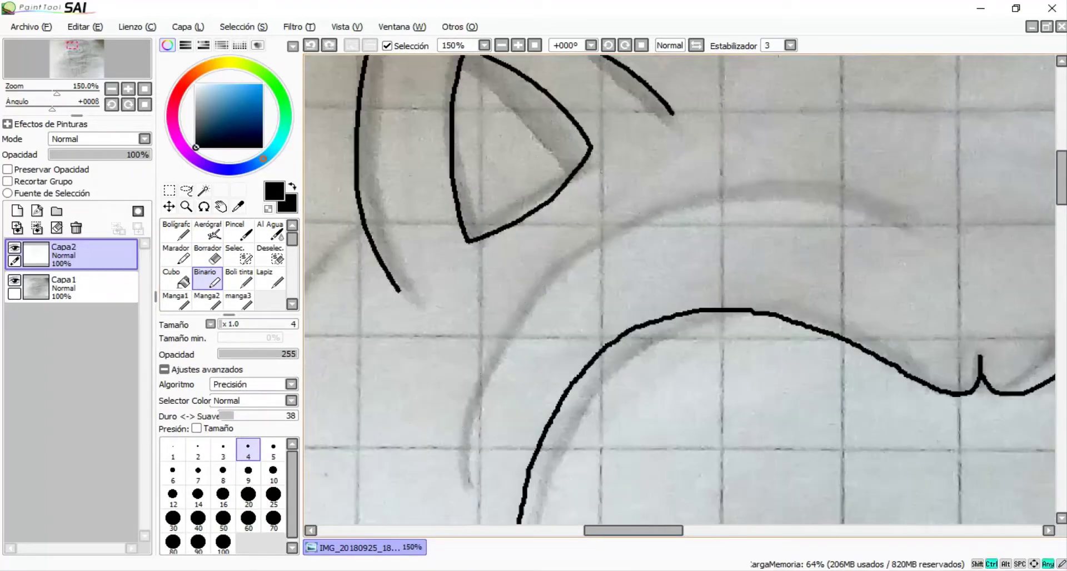
mouse_move(909, 214)
mouse_down()
mouse_move(642, 189)
mouse_move(917, 215)
mouse_move(665, 204)
mouse_move(527, 278)
mouse_move(456, 414)
mouse_up()
key(ctrl+z)
key(ctrl+z)
mouse_move(469, 327)
mouse_down()
mouse_move(578, 198)
mouse_move(831, 172)
mouse_up()
key(ctrl+z)
key(ctrl+z)
drag(895, 207, 444, 400)
key(ctrl+z)
mouse_move(459, 362)
mouse_down()
mouse_move(569, 233)
mouse_move(862, 204)
mouse_move(861, 187)
mouse_move(548, 314)
mouse_up()
key(ctrl+z)
key(ctrl+z)
key(ctrl+z)
drag(491, 348, 485, 399)
drag(575, 233, 488, 352)
key(ctrl+z)
key(ctrl+z)
drag(473, 476, 634, 238)
key(ctrl+z)
Step: Trace the curved brow line above the left side of the face mask, redoing the stroke until it is smooth
drag(948, 225, 707, 192)
drag(774, 342, 771, 318)
key(ctrl+z)
mouse_move(945, 201)
mouse_down()
mouse_move(684, 207)
mouse_move(537, 315)
mouse_up()
key(ctrl+z)
mouse_move(472, 375)
mouse_down()
mouse_move(757, 167)
mouse_move(912, 189)
mouse_up()
scroll(912, 189, down, 5)
scroll(912, 189, up, 2)
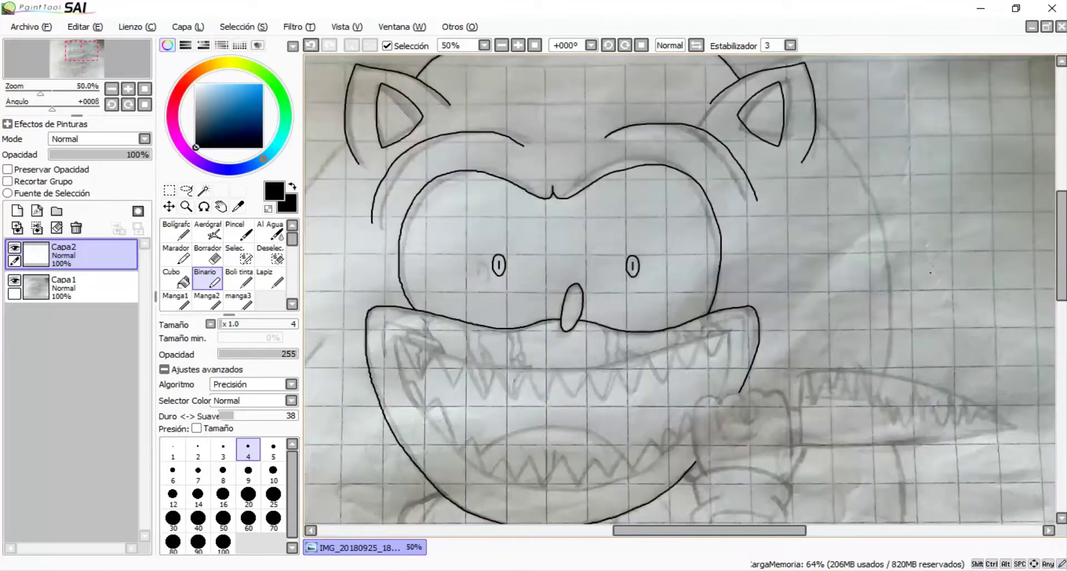
scroll(612, 292, up, 4)
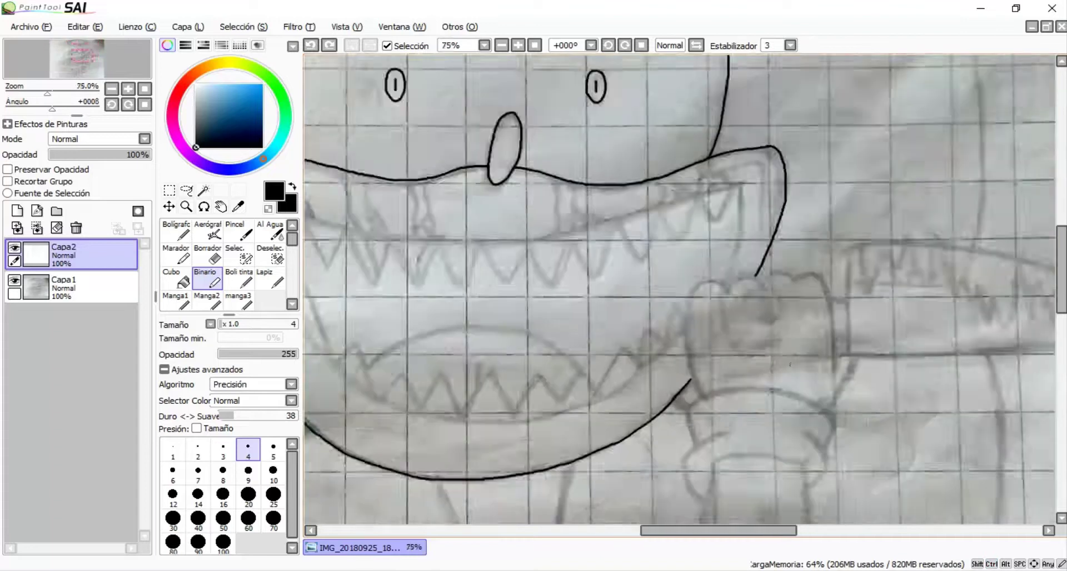
drag(610, 428, 617, 212)
key(ctrl+z)
scroll(612, 293, down, 1)
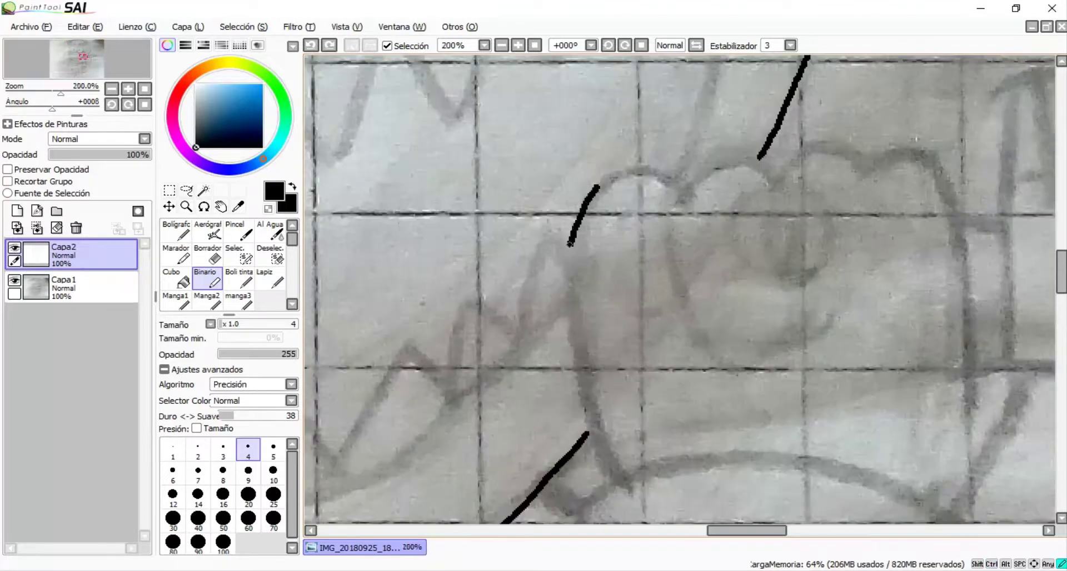
key(ctrl+z)
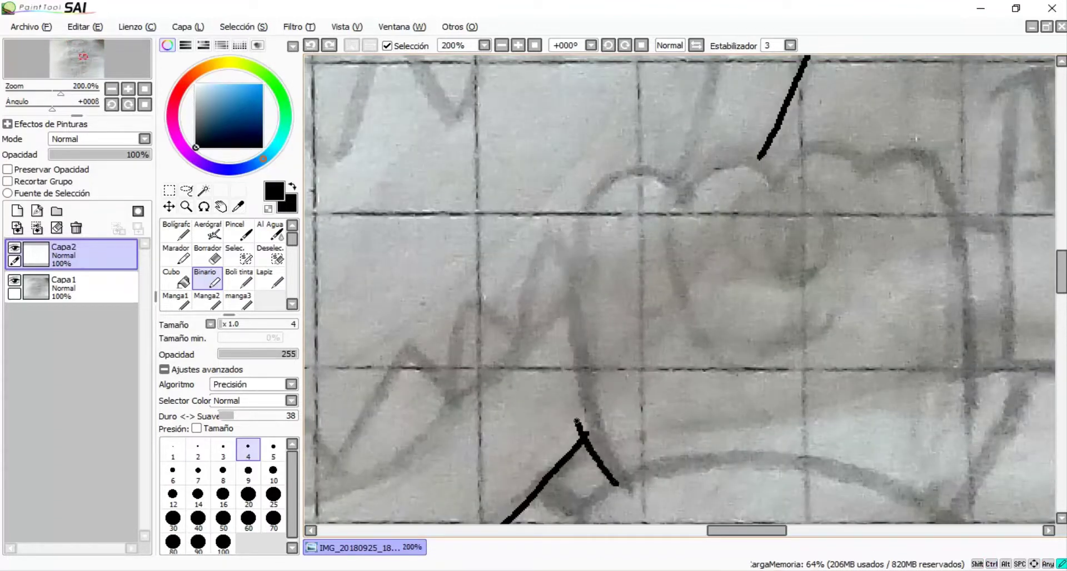
mouse_move(607, 489)
mouse_down()
mouse_move(578, 350)
mouse_move(614, 181)
mouse_up()
key(ctrl+z)
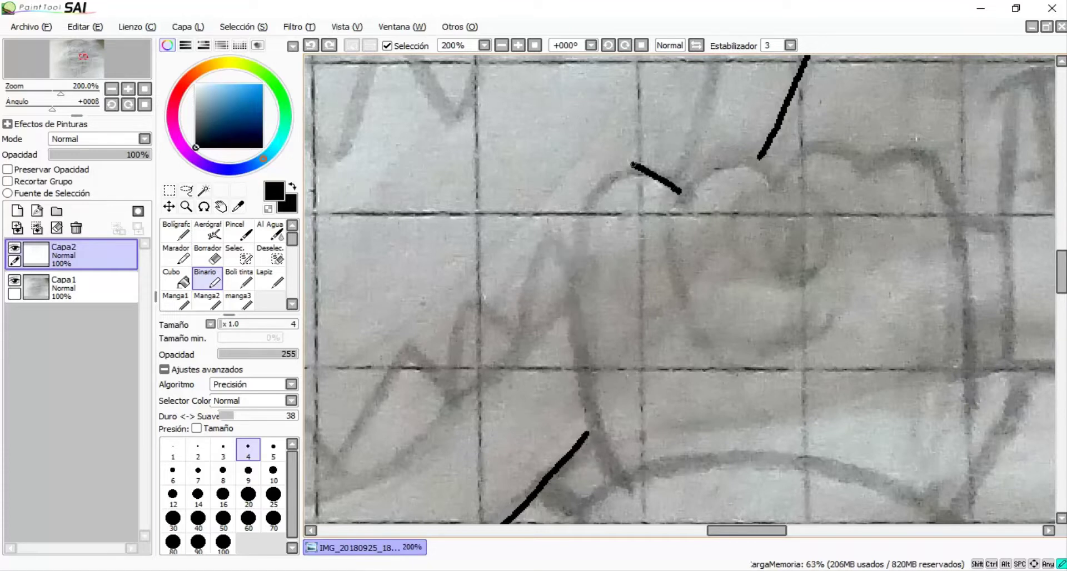
drag(583, 313, 585, 420)
key(ctrl+z)
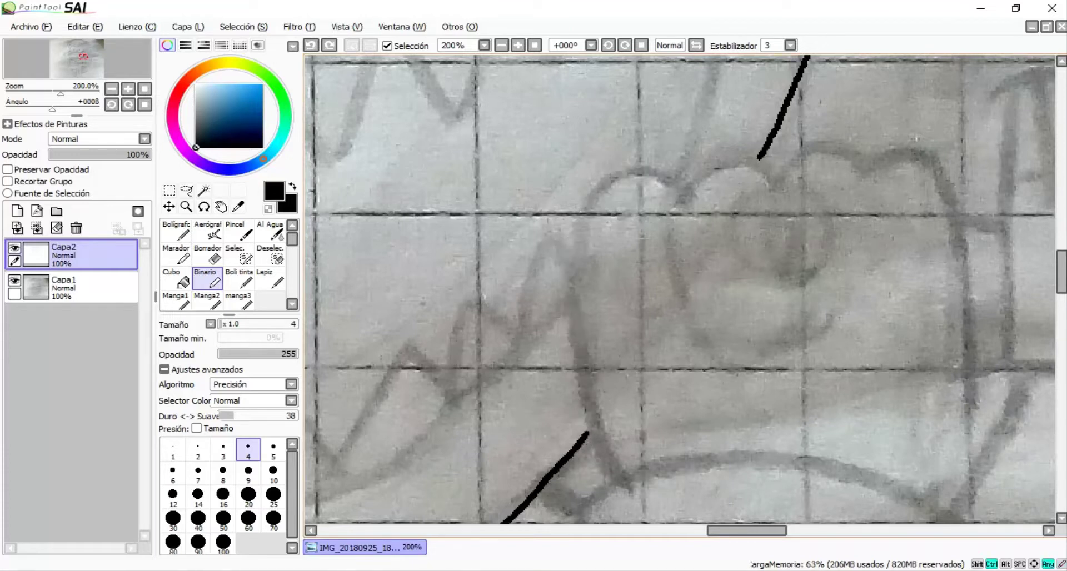
drag(571, 328, 606, 221)
key(ctrl+z)
drag(596, 431, 587, 303)
key(ctrl+z)
drag(569, 390, 581, 256)
key(ctrl+z)
Step: Trace the left edge of the hand from the wrist up to the first finger in one stroke
scroll(990, 339, down, 1)
scroll(989, 339, up, 2)
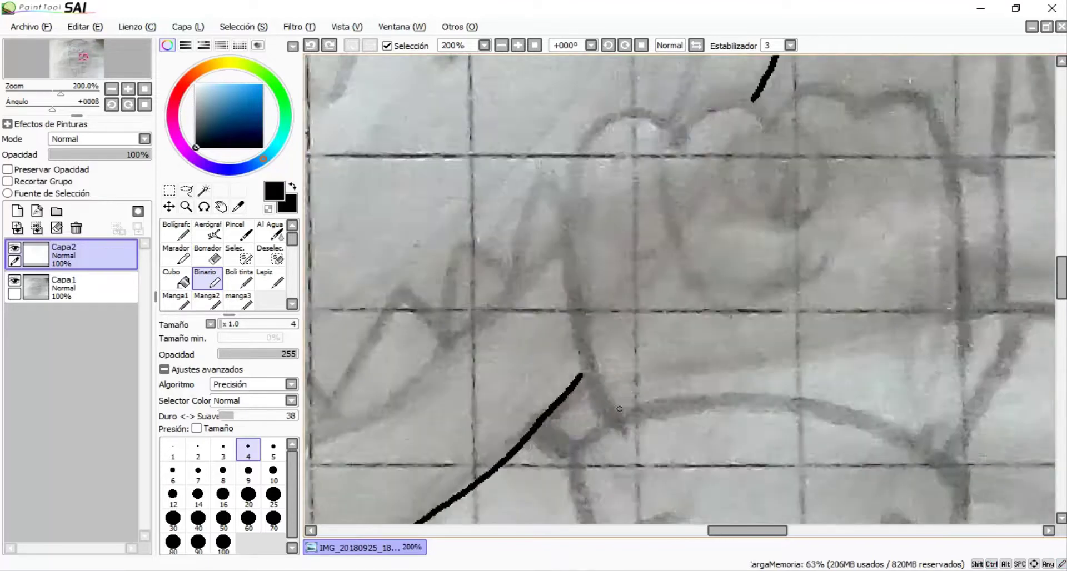
scroll(844, 290, down, 1)
drag(656, 377, 659, 129)
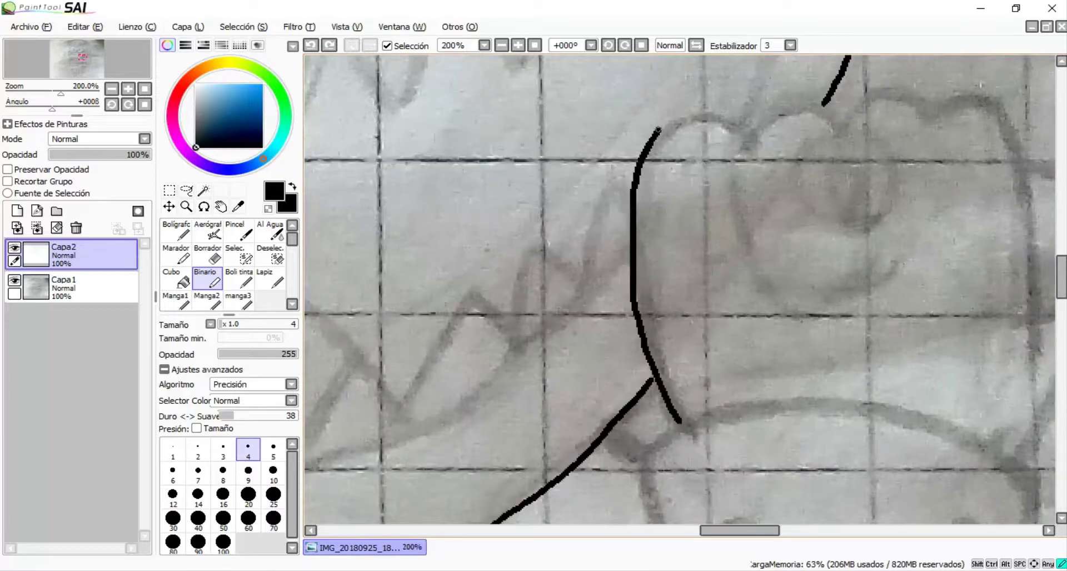
scroll(687, 383, up, 2)
scroll(715, 282, down, 1)
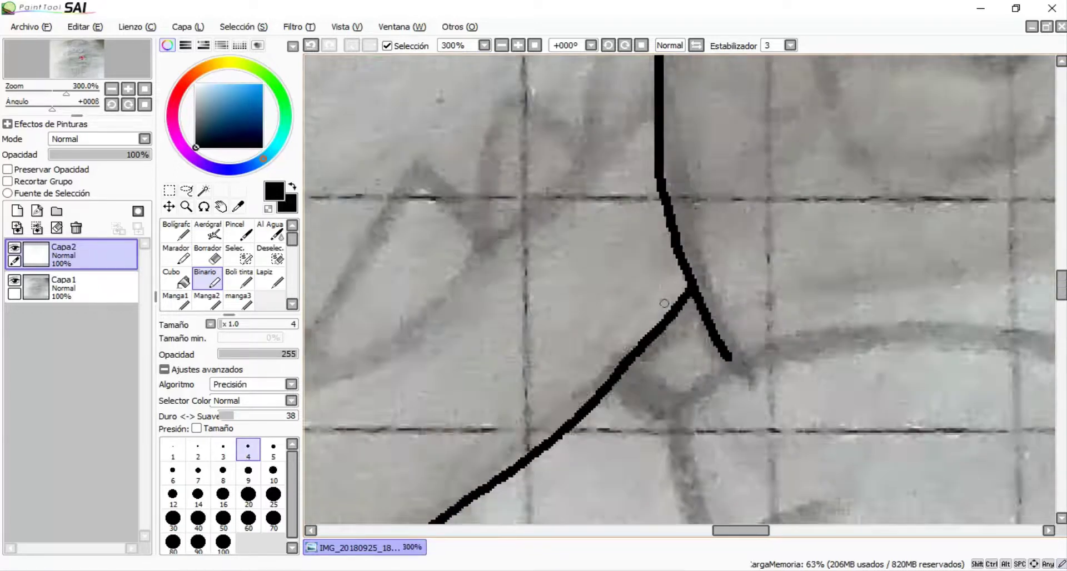
scroll(715, 283, down, 1)
scroll(675, 211, up, 1)
Step: Trace the four rounded fingers along the top of the fist
scroll(674, 211, up, 1)
mouse_move(674, 211)
mouse_down()
mouse_move(821, 167)
mouse_move(851, 225)
mouse_up()
scroll(850, 225, down, 3)
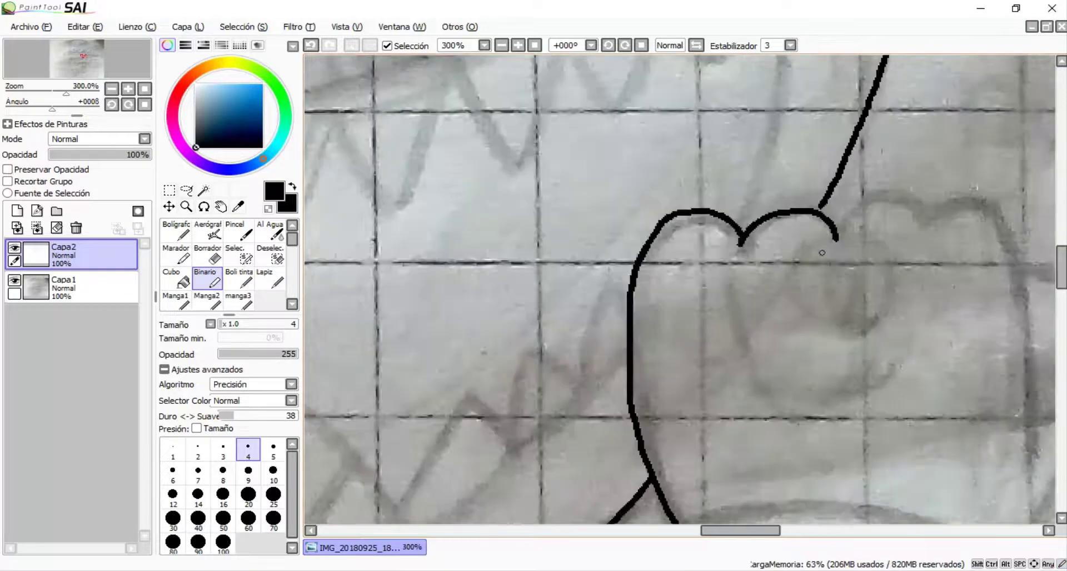
scroll(762, 253, up, 3)
mouse_move(763, 252)
mouse_down()
mouse_move(895, 189)
mouse_move(944, 256)
mouse_up()
scroll(945, 255, down, 2)
scroll(734, 258, up, 2)
drag(734, 258, 898, 266)
scroll(897, 345, down, 2)
Step: Trace the right edge of the fist from the last finger down to the wrist, redoing the stroke once
drag(895, 224, 915, 417)
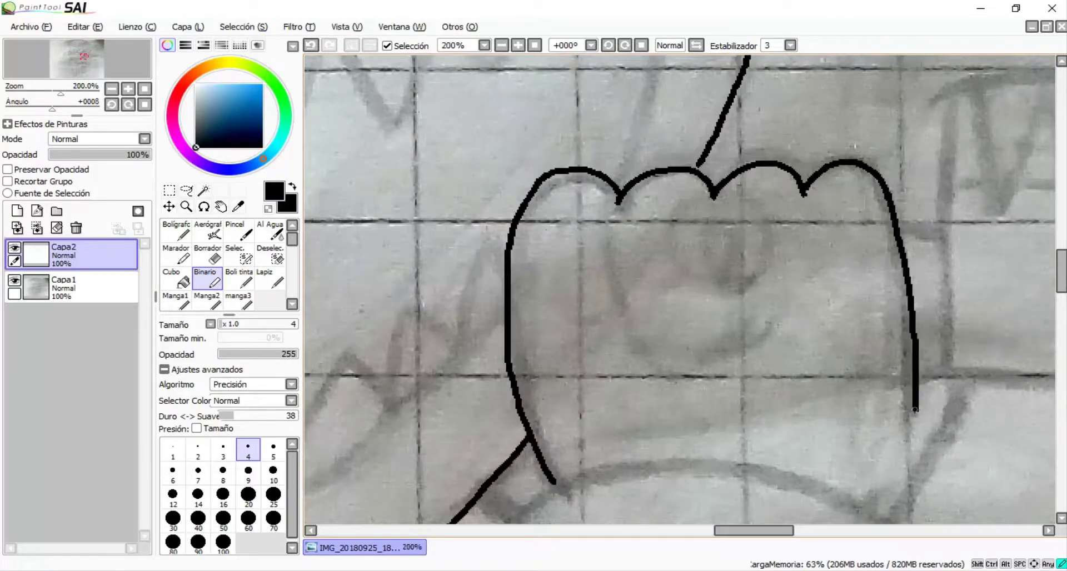
scroll(932, 387, down, 1)
key(ctrl+z)
drag(945, 338, 881, 479)
scroll(894, 356, down, 1)
Step: Trace the narrow knife guard beside the fist with its lower edge, straight outer side and upper edge
drag(781, 352, 843, 346)
scroll(780, 352, down, 1)
drag(828, 189, 842, 314)
key(ctrl+z)
drag(816, 133, 817, 344)
scroll(787, 174, up, 2)
drag(853, 130, 723, 131)
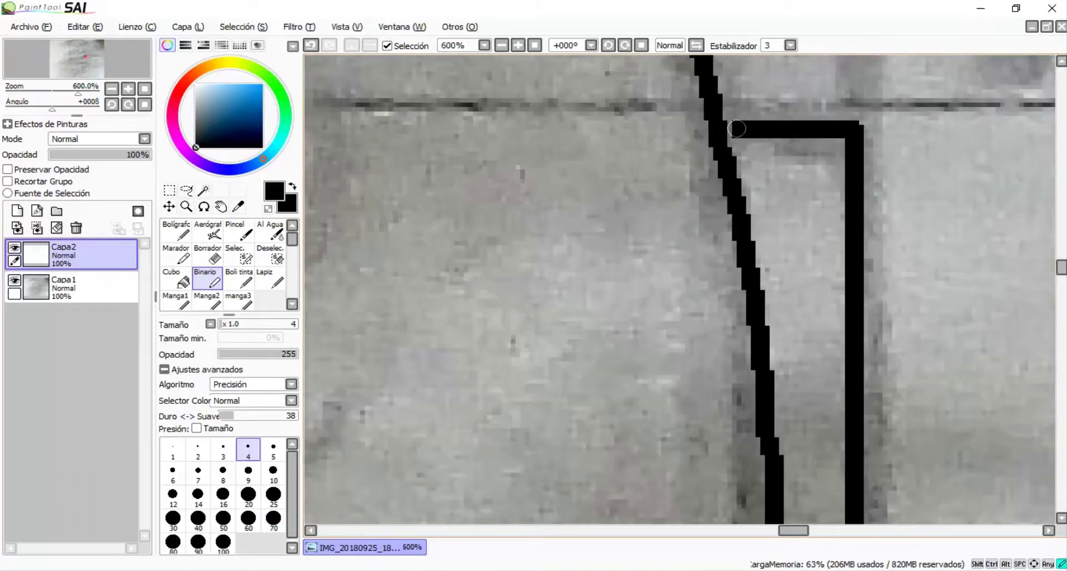
Step: Trace the straighter long edge of the knife blade from its tip down to the guard, redoing the stroke until it fits
scroll(675, 194, down, 6)
scroll(674, 194, up, 3)
scroll(683, 191, down, 3)
mouse_move(684, 190)
mouse_down()
mouse_move(463, 161)
mouse_move(489, 125)
mouse_up()
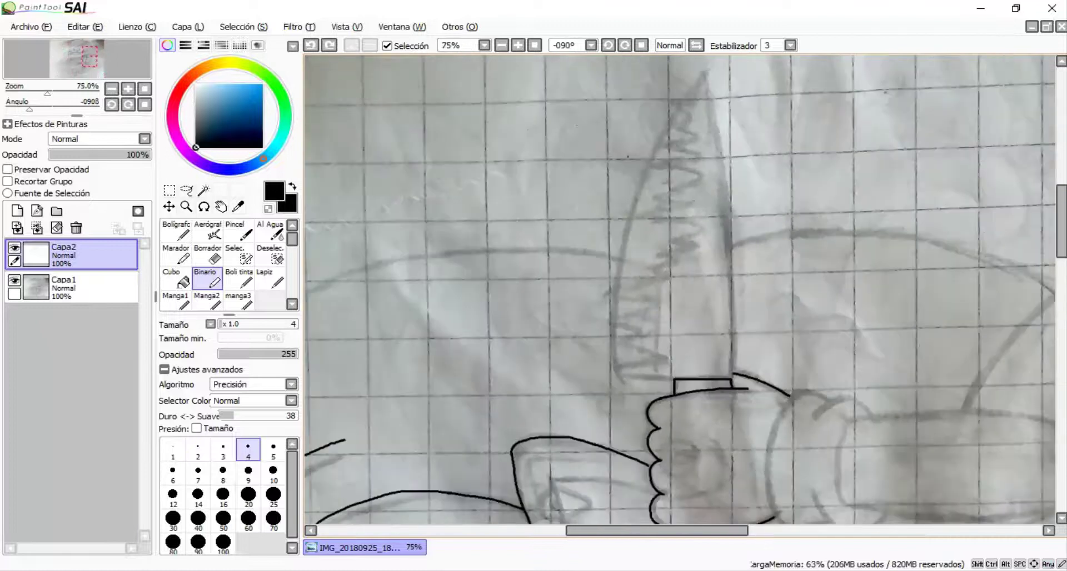
key(ctrl+z)
scroll(679, 289, up, 1)
scroll(680, 289, down, 1)
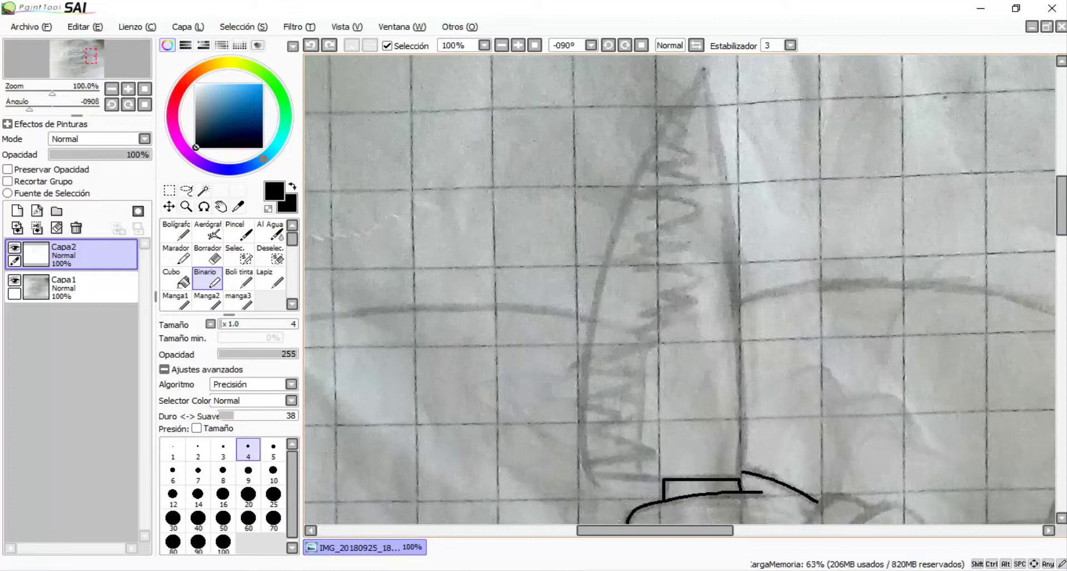
key(ctrl+z)
key(ctrl+z)
key(ctrl+z)
key(ctrl+z)
key(ctrl+z)
key(ctrl+z)
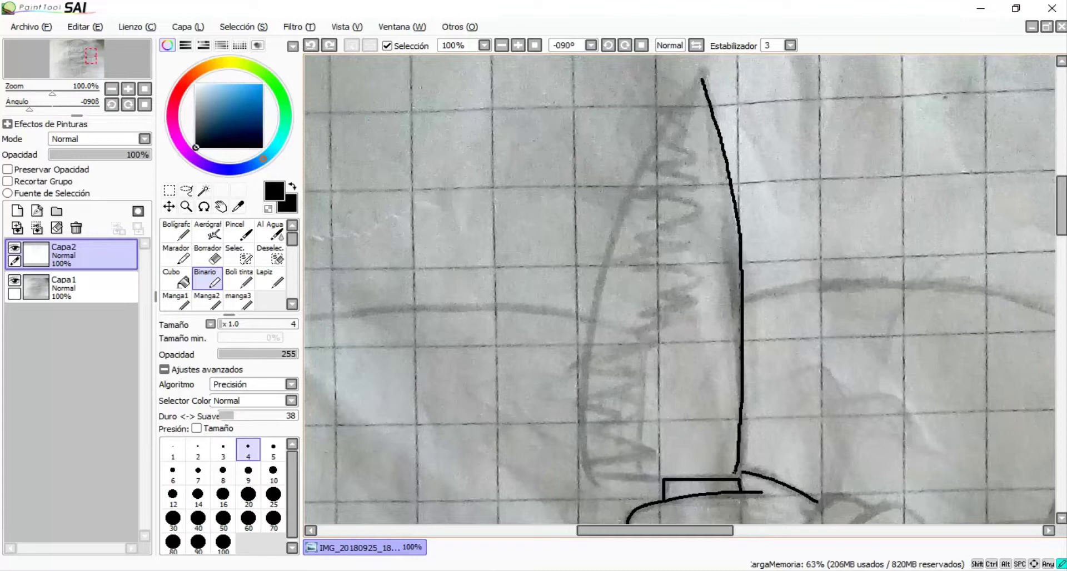
Step: Trim the uneven lower end of the blade's straighter edge and extend the line to meet the guard
scroll(733, 465, down, 1)
scroll(733, 464, up, 2)
key(e)
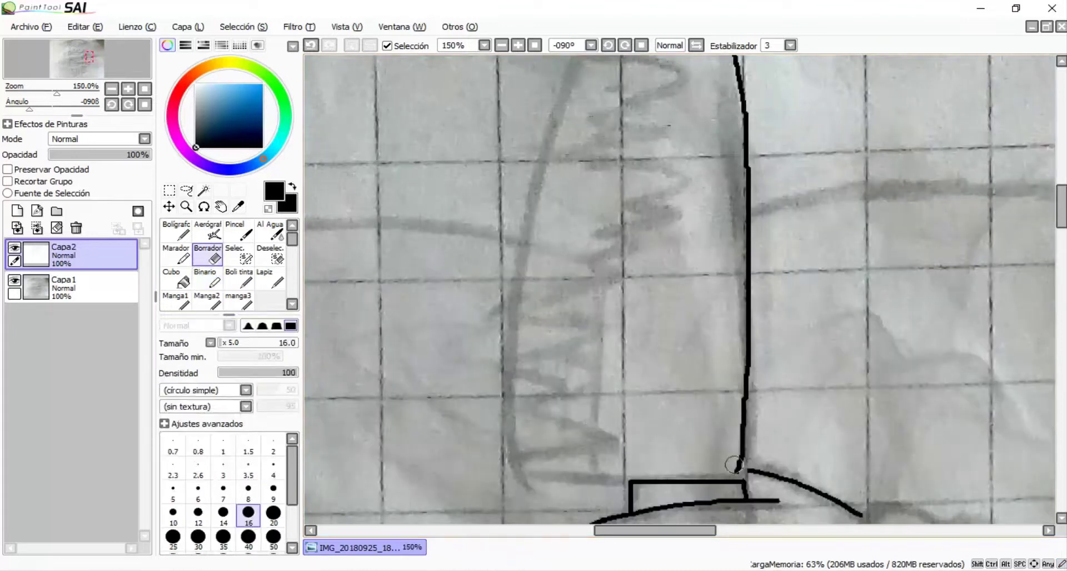
key(b)
scroll(701, 452, up, 2)
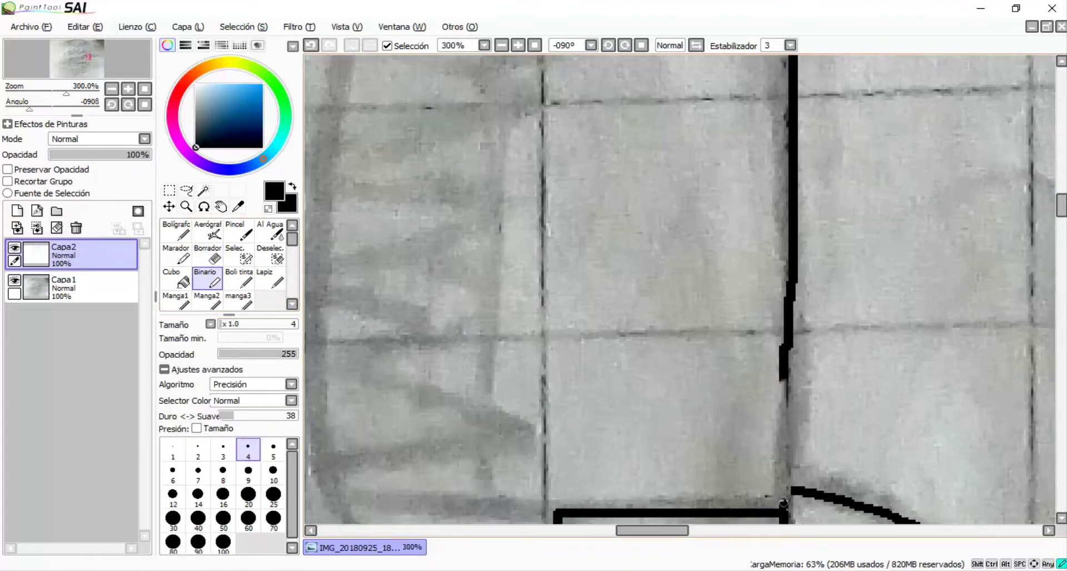
scroll(784, 360, down, 6)
scroll(784, 360, up, 2)
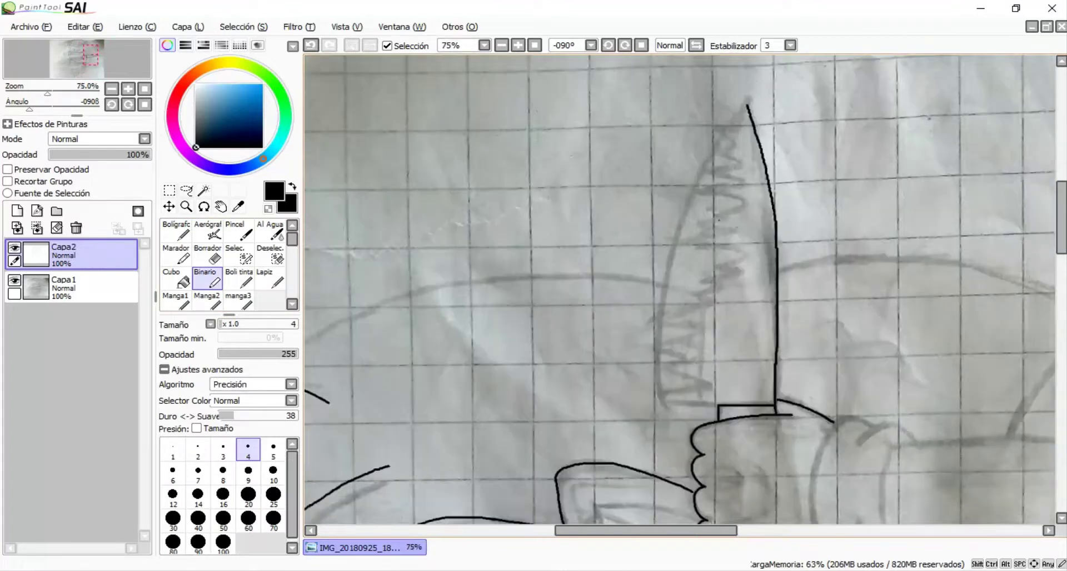
Step: Trace the curved edge of the blade from the tip down toward its base
key(ctrl+z)
scroll(742, 223, up, 1)
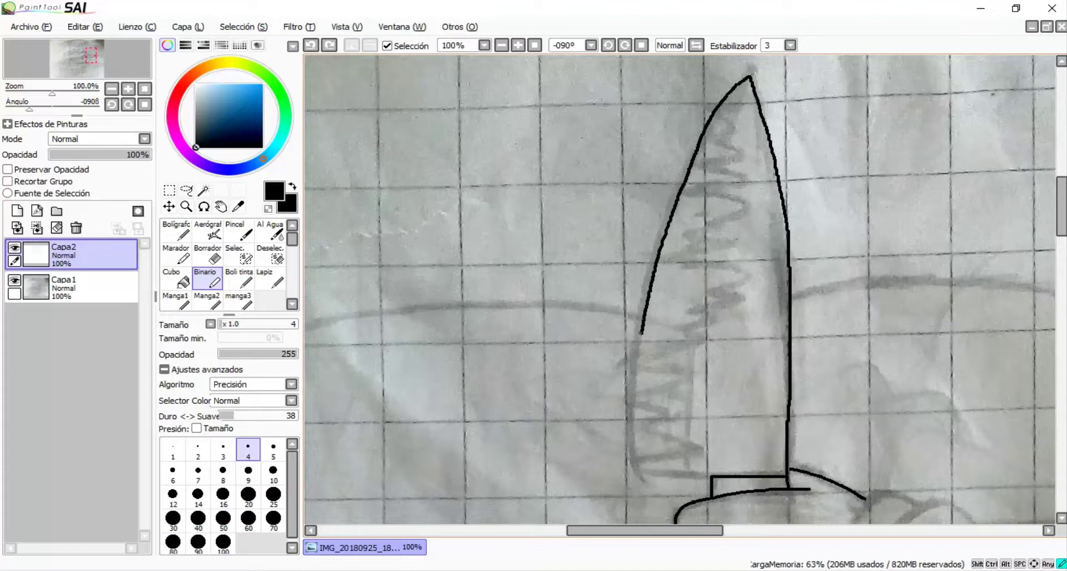
scroll(632, 466, up, 2)
key(m)
key(ctrl+z)
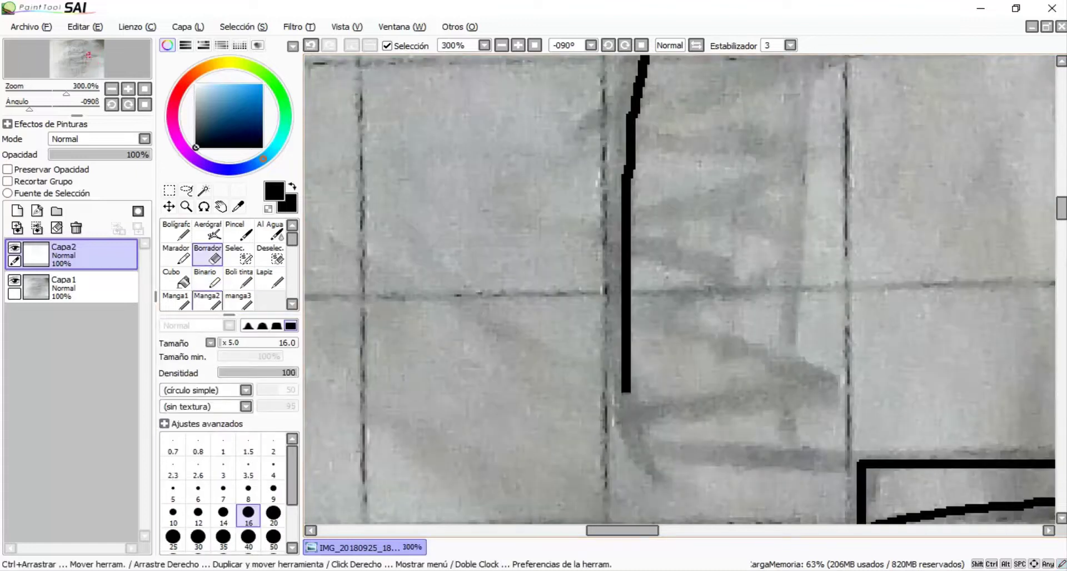
Step: Close the base of the blade with a rounded corner running into the guard, redoing the stroke where needed
key(b)
mouse_move(660, 450)
mouse_down()
mouse_move(713, 467)
mouse_move(867, 470)
mouse_up()
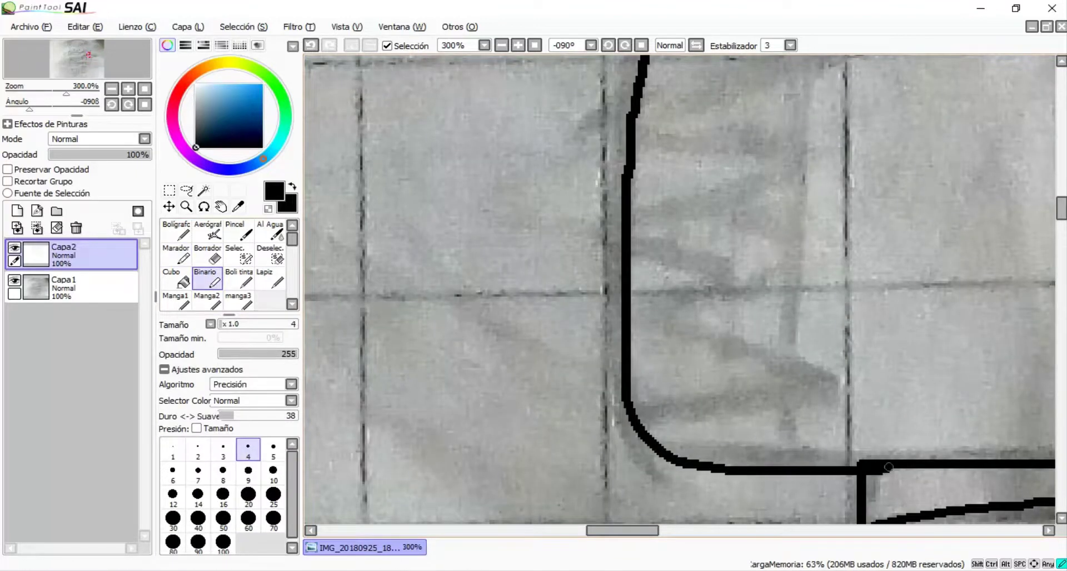
key(ctrl+z)
scroll(867, 470, down, 5)
scroll(662, 416, up, 4)
scroll(815, 413, up, 2)
mouse_move(815, 412)
mouse_down()
mouse_move(566, 402)
mouse_move(470, 363)
mouse_move(436, 325)
mouse_move(419, 285)
mouse_move(494, 324)
mouse_move(408, 274)
mouse_move(436, 409)
mouse_up()
scroll(417, 270, up, 1)
scroll(476, 309, up, 4)
scroll(437, 408, down, 9)
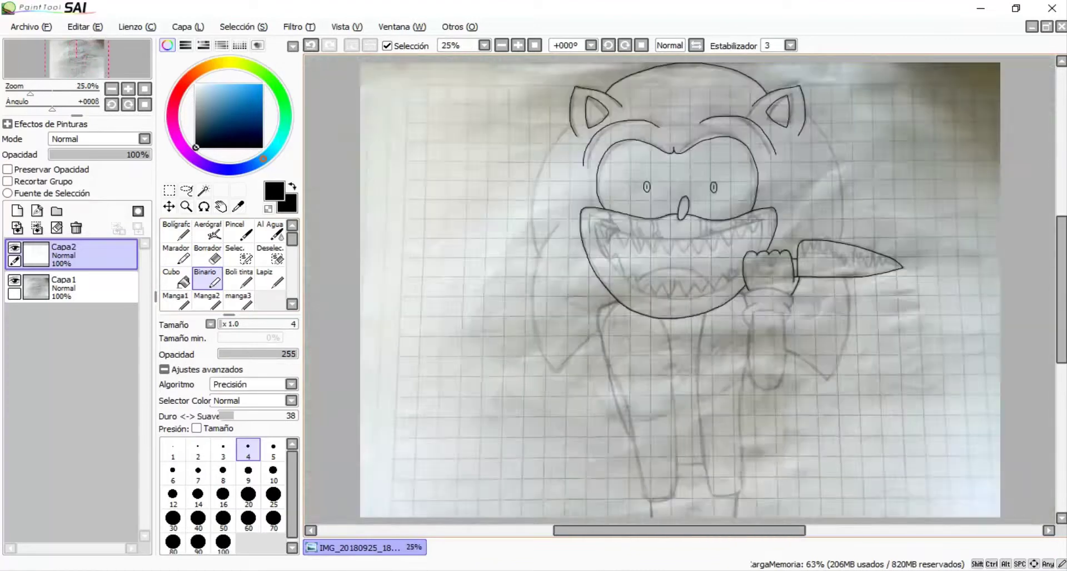
Step: Trace the two flared ends of the glove cuff and start the rounded band between cuff and fist
scroll(695, 379, up, 6)
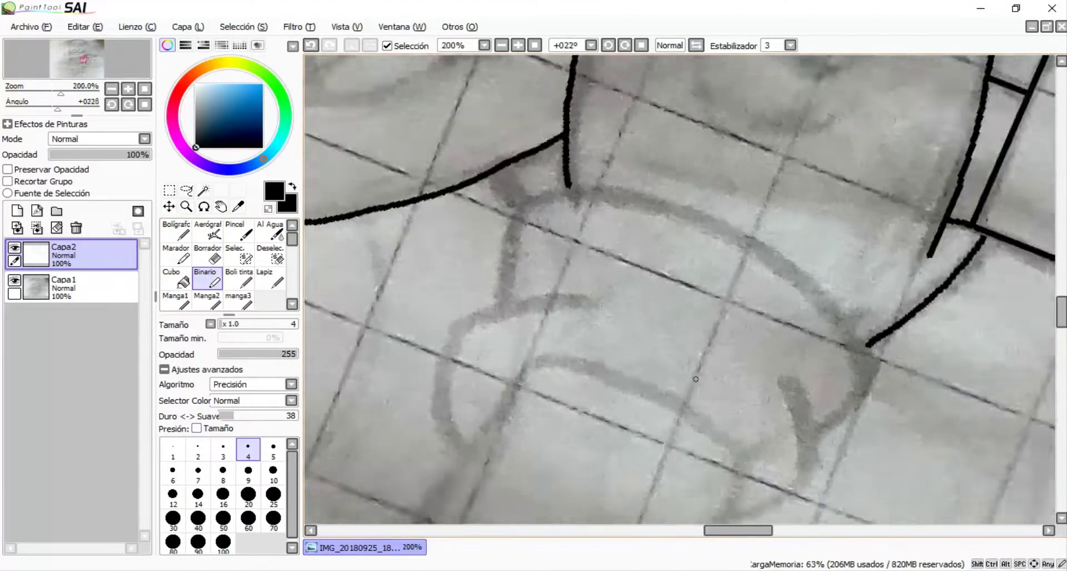
mouse_move(695, 379)
mouse_down()
mouse_move(778, 312)
mouse_move(806, 211)
mouse_move(793, 117)
mouse_move(864, 164)
mouse_move(759, 261)
mouse_up()
mouse_move(527, 89)
mouse_down()
mouse_move(467, 117)
mouse_move(551, 264)
mouse_up()
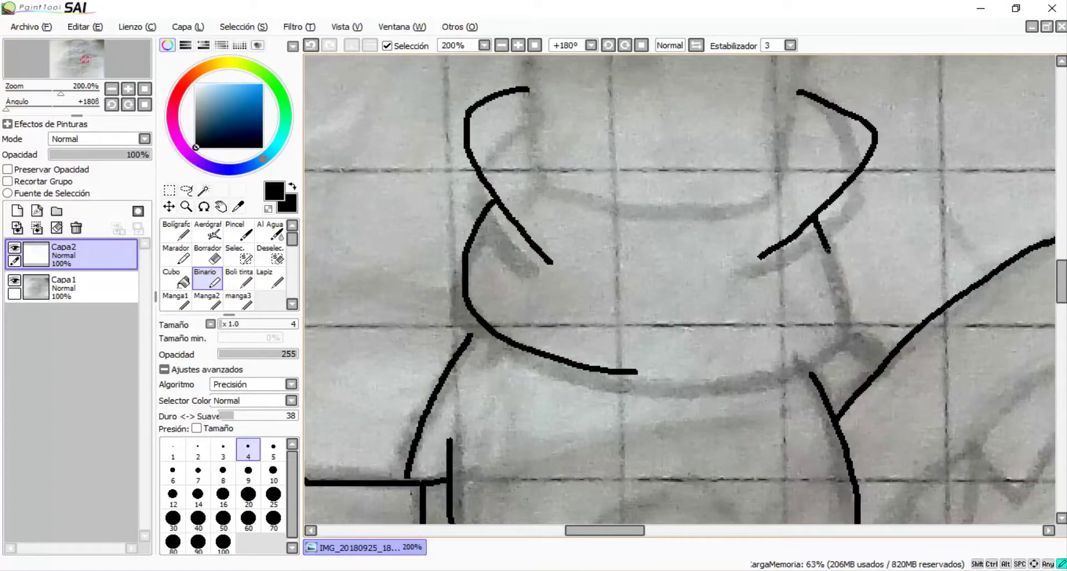
Step: Complete the outline of the cuff band and erase the bump where its strokes overlap
drag(697, 374, 625, 371)
scroll(625, 372, up, 1)
key(e)
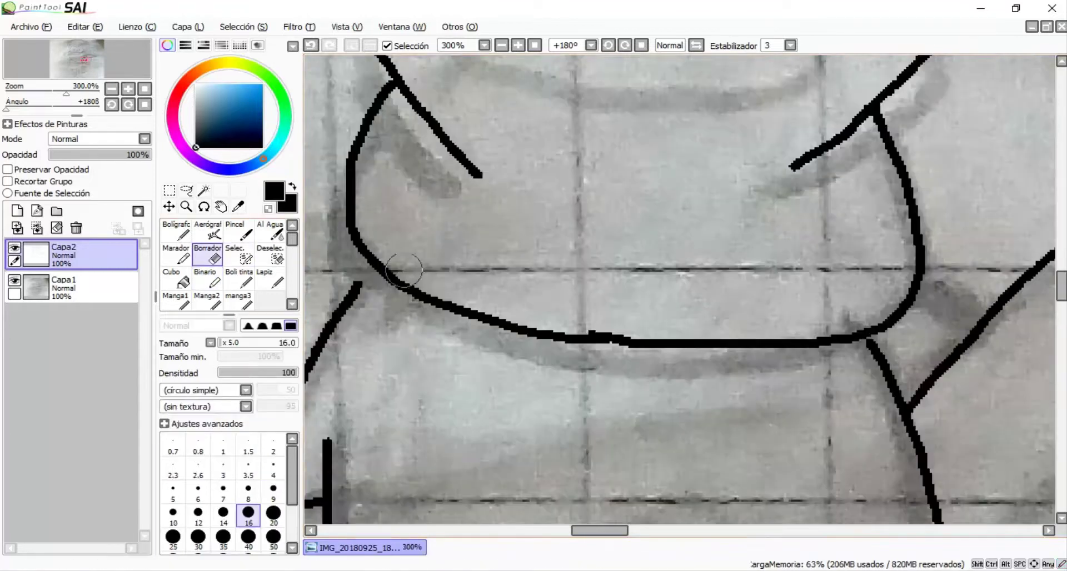
drag(619, 337, 580, 335)
key(b)
scroll(600, 339, down, 1)
scroll(600, 339, up, 5)
mouse_move(489, 333)
mouse_down()
mouse_move(574, 354)
mouse_move(882, 353)
mouse_up()
Step: Extend the outer edge of the hand beside the knife so it joins the cuff band
scroll(881, 353, down, 5)
scroll(778, 305, up, 5)
scroll(778, 305, down, 6)
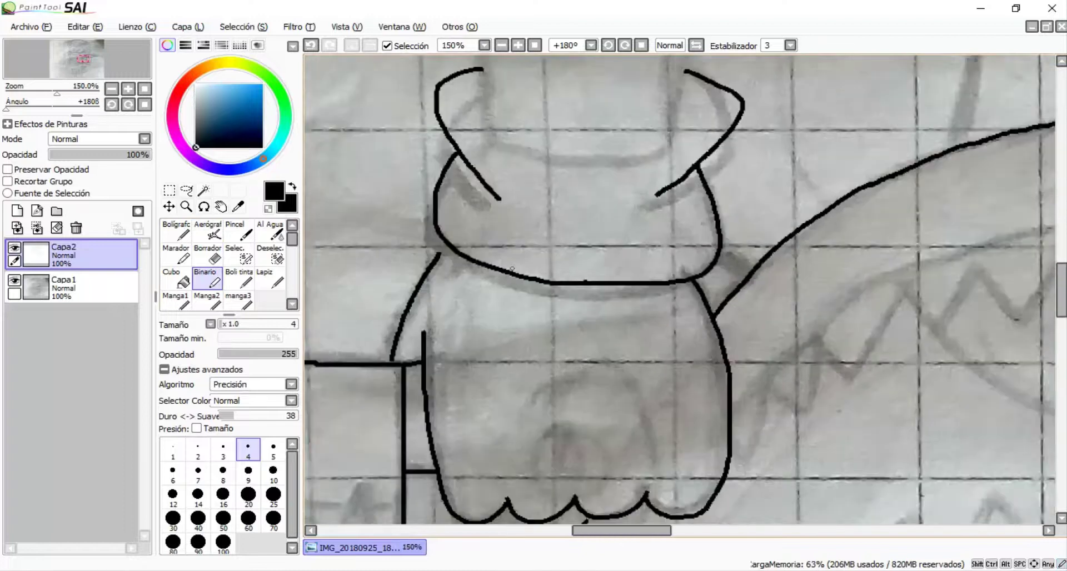
scroll(600, 231, up, 6)
drag(622, 211, 557, 291)
scroll(557, 291, down, 6)
scroll(578, 261, up, 5)
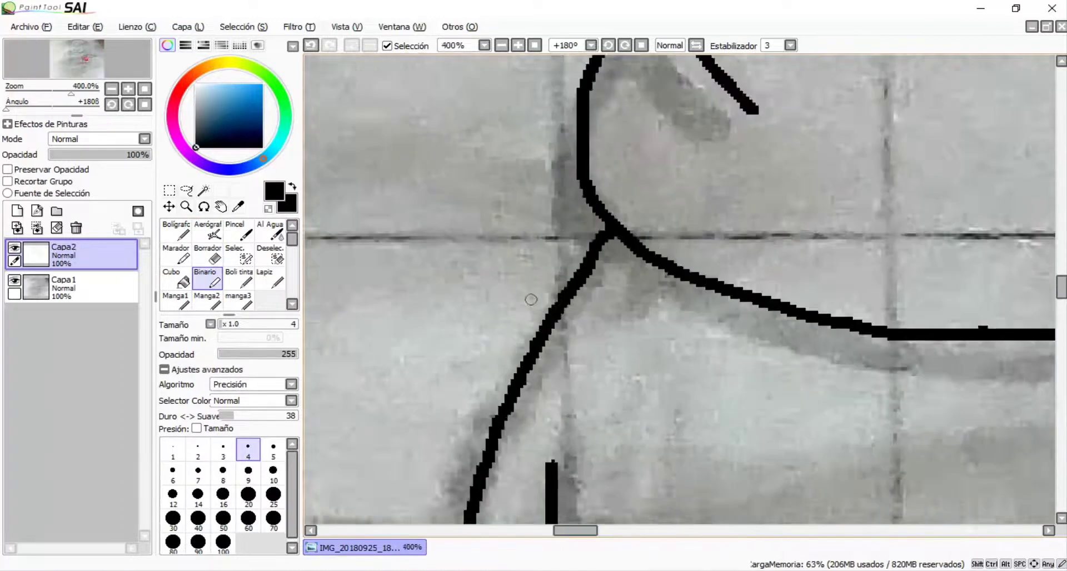
drag(628, 162, 578, 262)
scroll(578, 262, down, 4)
Step: Trace the rounded end of the arm and its side nearest the body down into the cuff, redoing the side once
scroll(578, 263, down, 2)
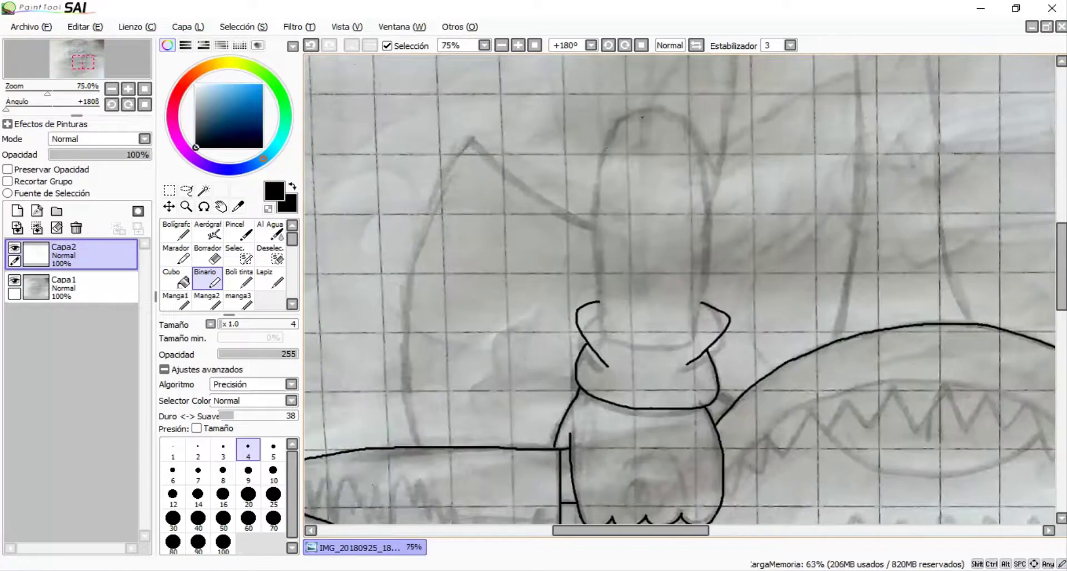
scroll(662, 167, down, 1)
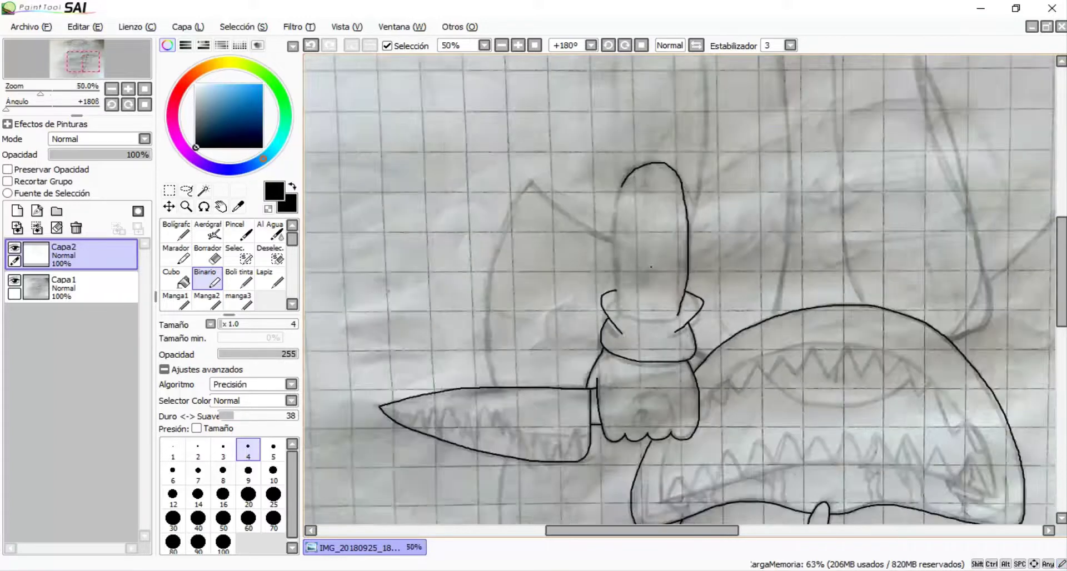
scroll(661, 166, up, 3)
key(ctrl+z)
drag(750, 184, 761, 250)
scroll(767, 253, down, 1)
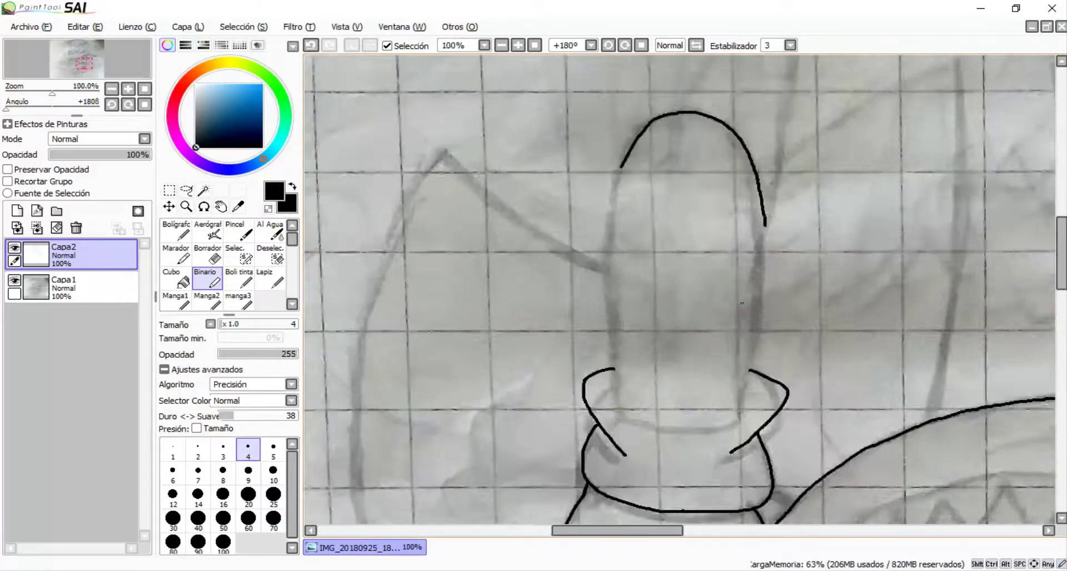
scroll(785, 195, up, 1)
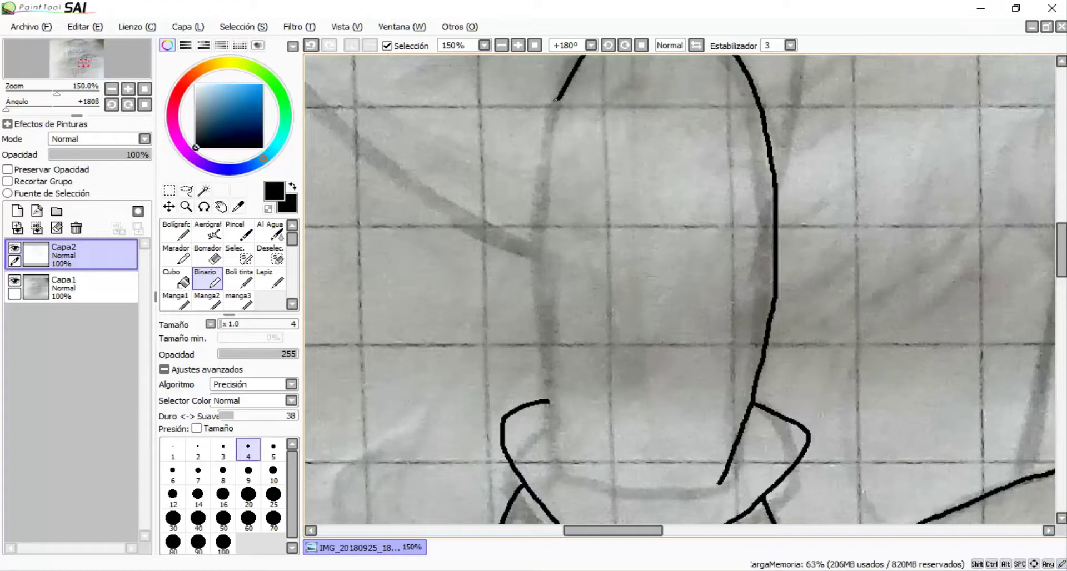
Step: Trace the arm's other side, close the arm across the cuff opening, and tidy where the lines meet the cuff
scroll(667, 389, down, 1)
scroll(667, 389, up, 4)
mouse_move(476, 397)
mouse_down()
mouse_move(738, 451)
mouse_move(1011, 427)
mouse_up()
key(e)
scroll(986, 411, down, 10)
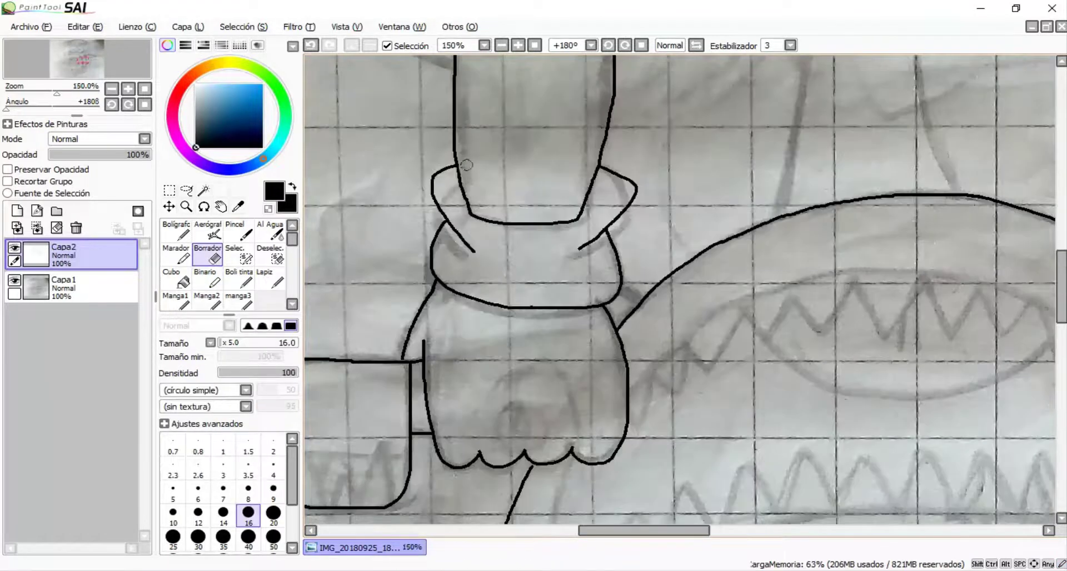
key(Delete)
scroll(736, 211, up, 5)
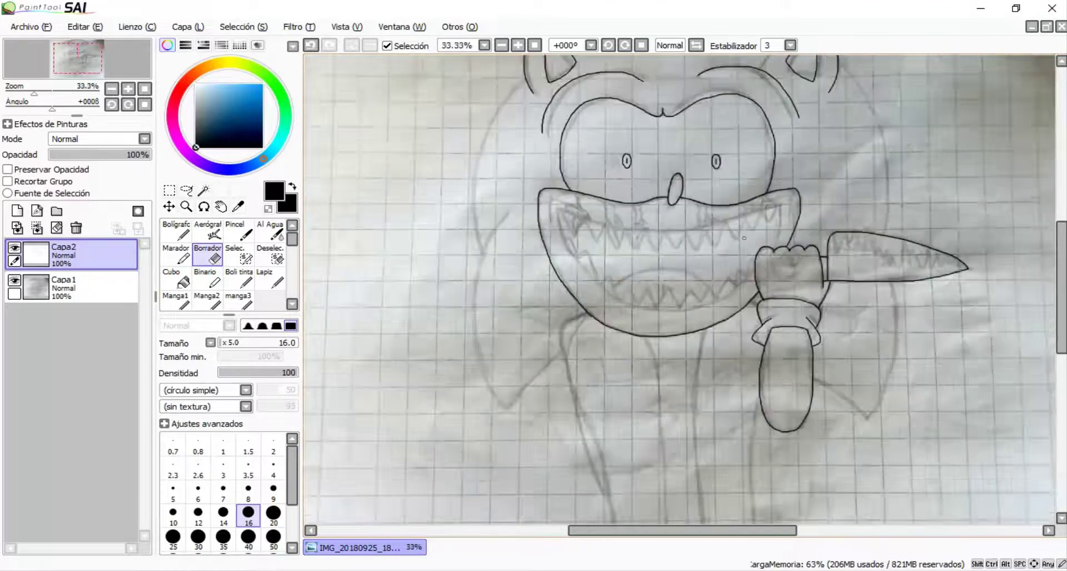
Step: Touch up the junction where the outer mouth line meets the fingers of the fist
scroll(736, 211, up, 2)
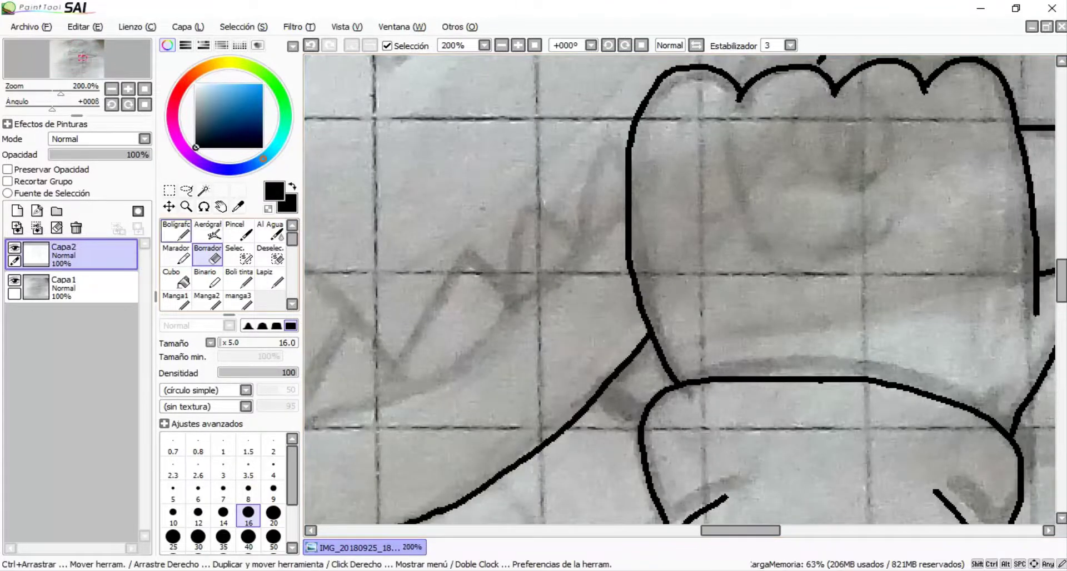
scroll(478, 230, down, 6)
scroll(478, 230, up, 2)
key(e)
scroll(478, 231, down, 1)
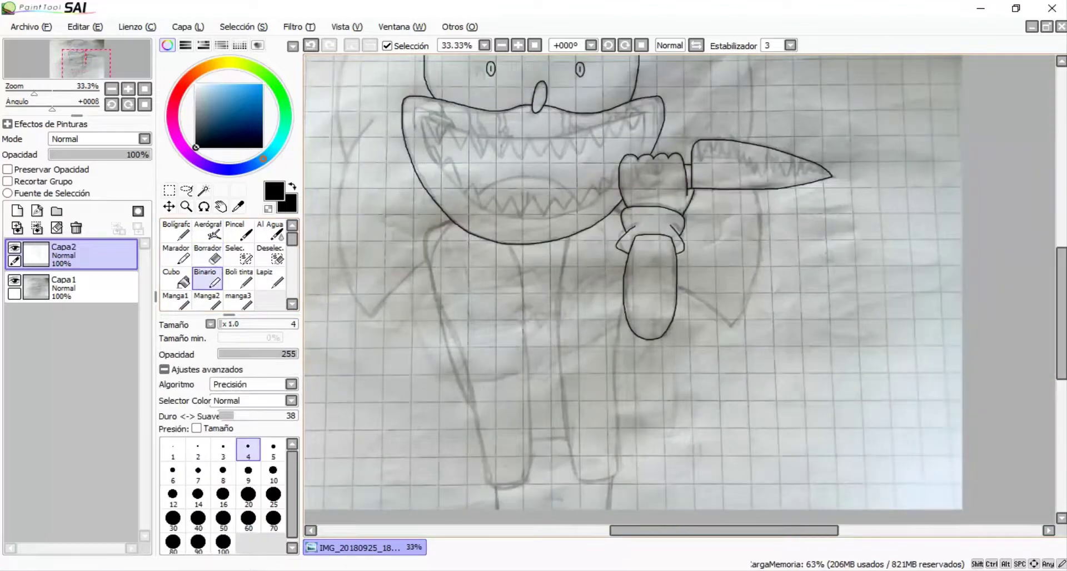
scroll(689, 107, up, 5)
scroll(689, 108, up, 3)
scroll(689, 107, down, 9)
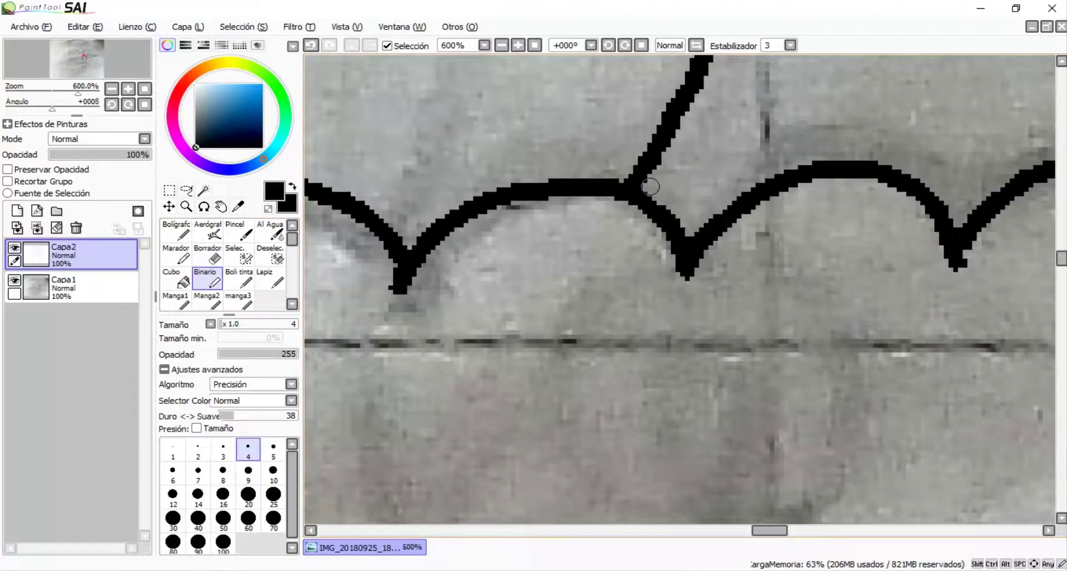
Step: Trace the left half of the mouth's upper inner line and tidy its corner end
scroll(335, 131, up, 1)
mouse_move(335, 131)
mouse_down()
mouse_move(502, 181)
mouse_move(705, 198)
mouse_up()
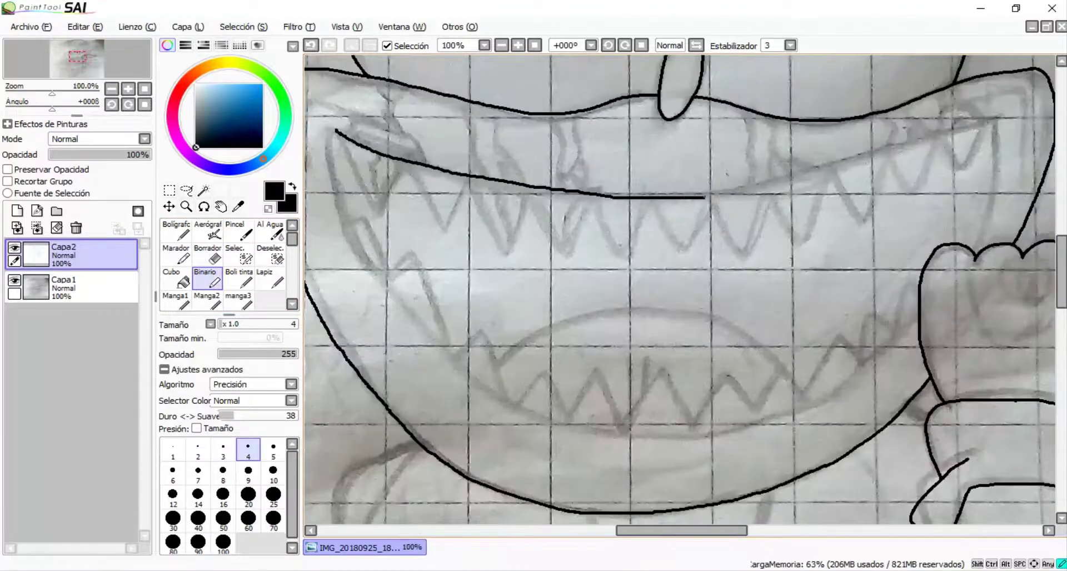
scroll(335, 131, up, 6)
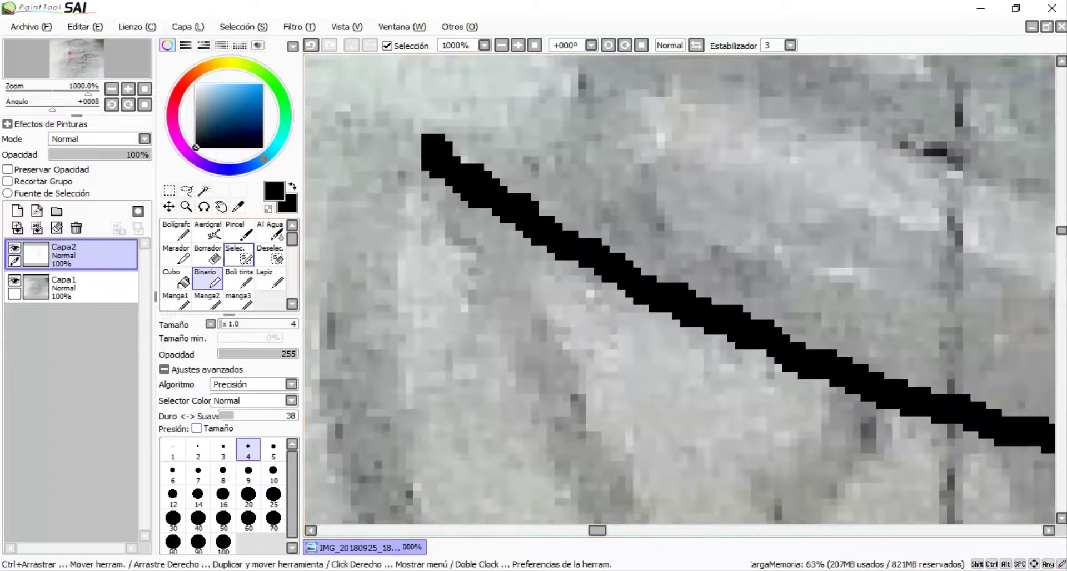
key(e)
key(b)
Step: Extend the upper inner mouth line to the right corner and trace the left inner side down to the bottom centre
scroll(338, 161, down, 9)
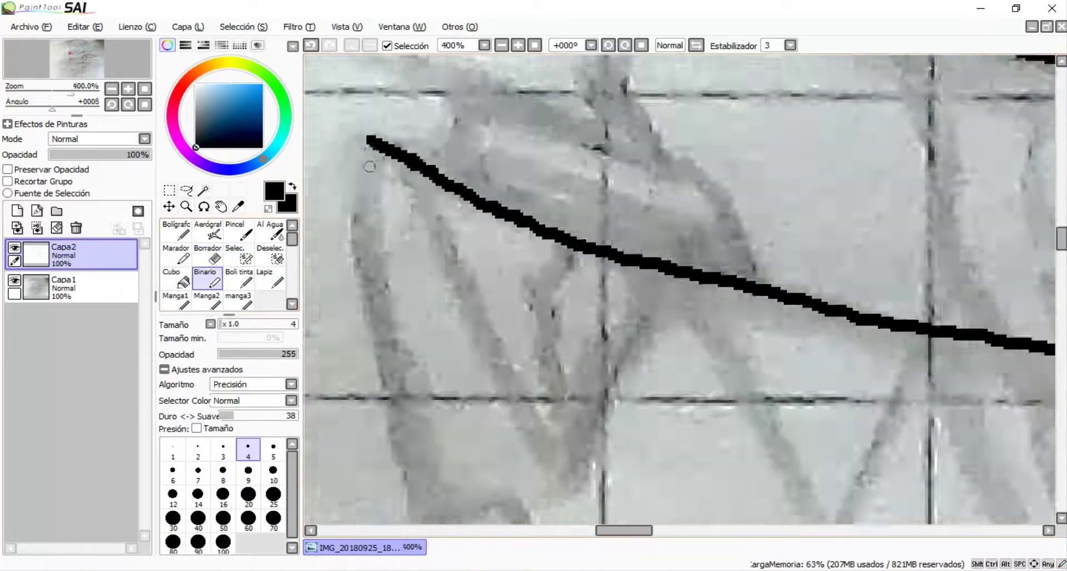
key(ctrl+z)
scroll(378, 248, up, 1)
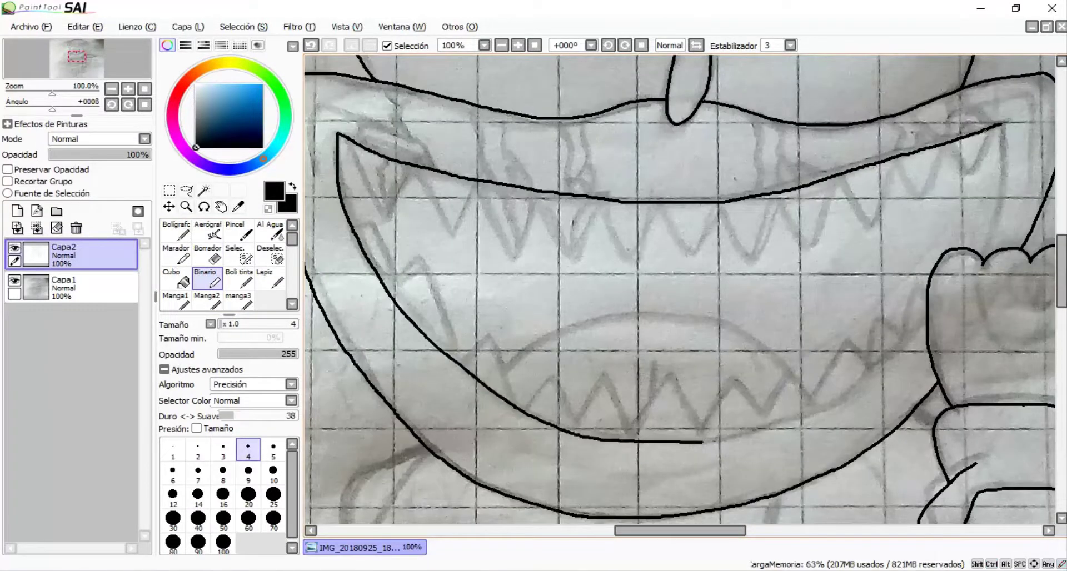
Step: Try to trace the right inner side of the mouth from its corner down to the fist
scroll(1007, 179, up, 3)
mouse_move(858, 105)
mouse_down()
mouse_move(850, 312)
mouse_move(800, 444)
mouse_up()
key(ctrl+z)
drag(854, 105, 839, 403)
key(ctrl+z)
mouse_move(856, 105)
mouse_down()
mouse_move(812, 462)
mouse_move(795, 489)
mouse_up()
scroll(797, 322, down, 4)
scroll(794, 362, up, 5)
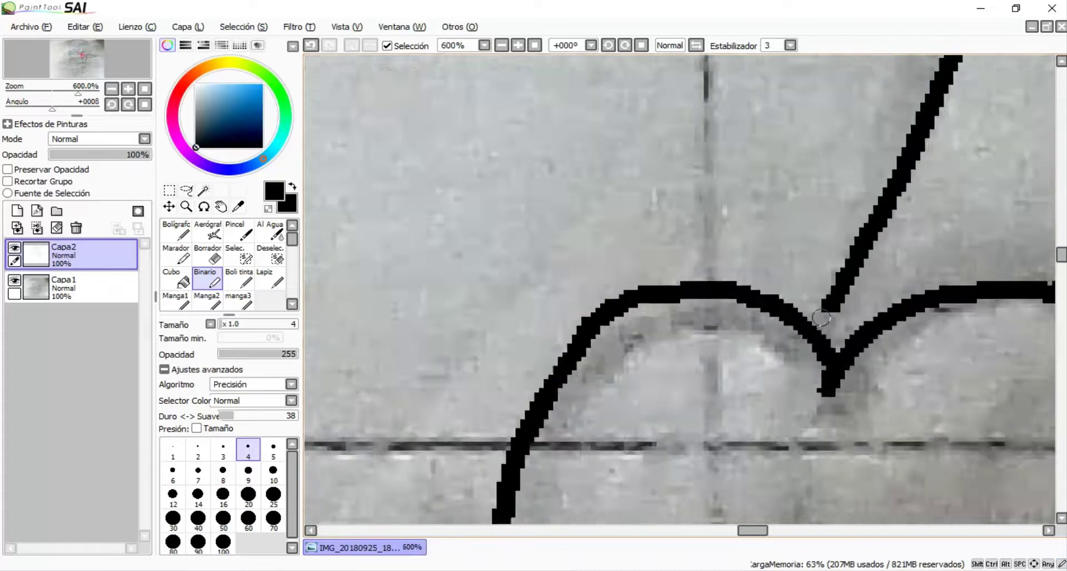
scroll(794, 361, down, 8)
scroll(794, 273, up, 2)
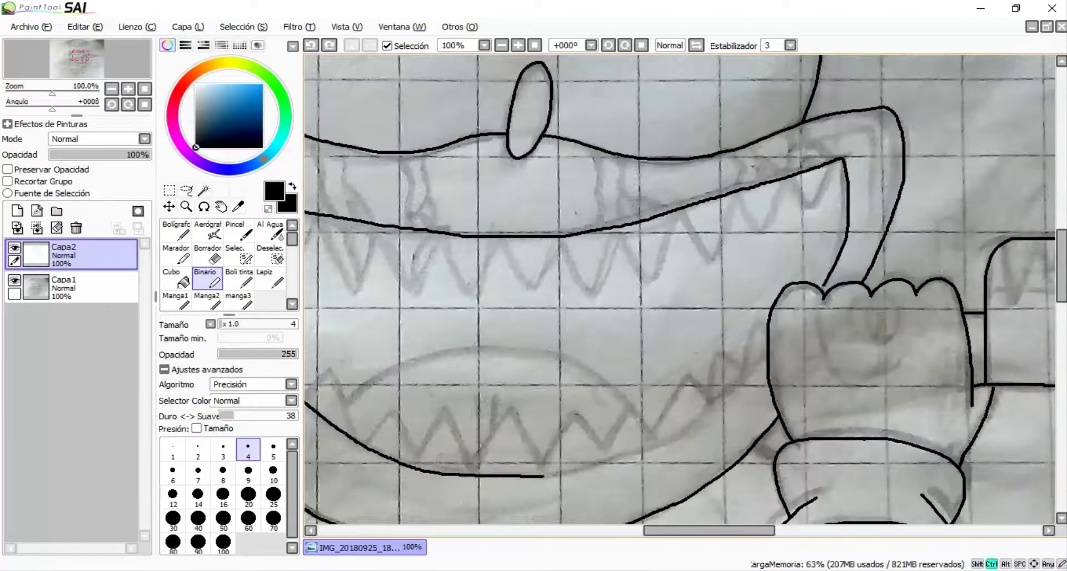
Step: Undo the mouth's right inner side and try the stroke again with a different curve
key(ctrl+z)
scroll(859, 218, up, 1)
drag(828, 111, 830, 339)
key(ctrl+z)
scroll(830, 112, up, 2)
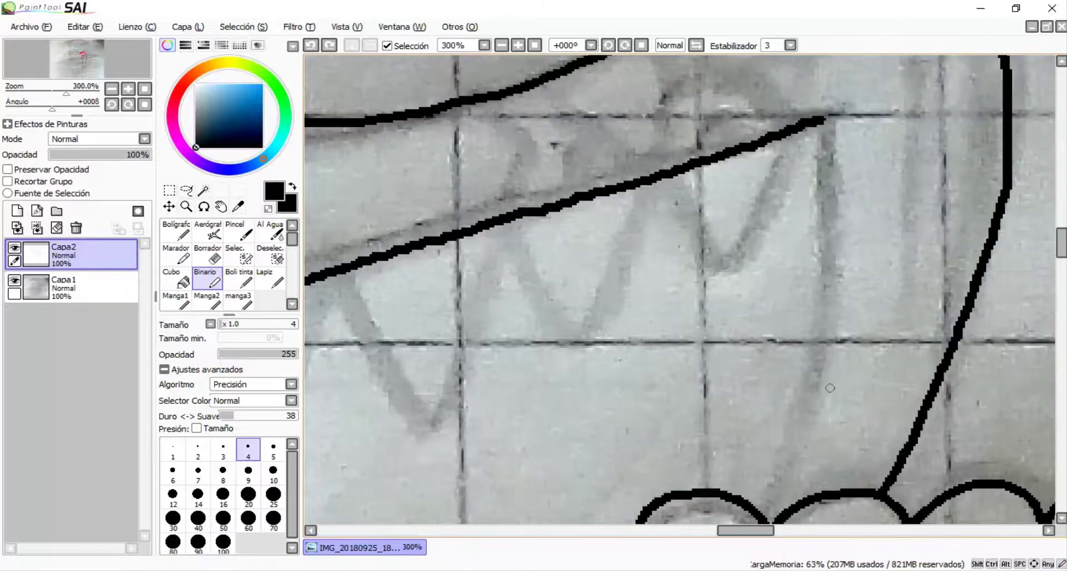
scroll(829, 388, down, 2)
scroll(816, 343, up, 2)
mouse_move(833, 61)
mouse_down()
mouse_move(858, 168)
mouse_move(847, 351)
mouse_move(822, 436)
mouse_up()
scroll(822, 436, down, 3)
scroll(807, 195, up, 2)
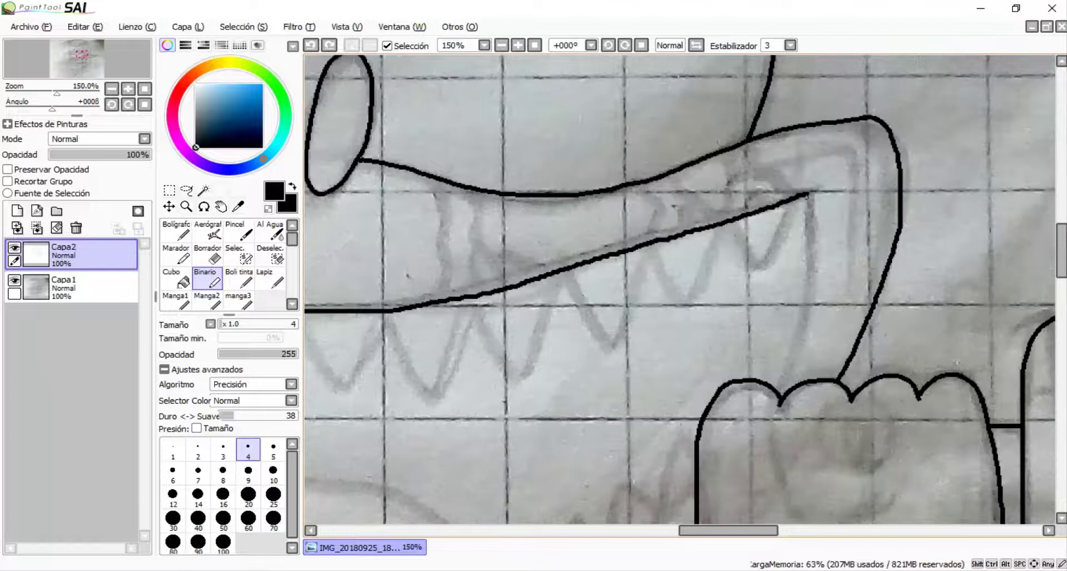
Step: Trace the lower inner mouth line from the fist toward the centre and join it to the left half
scroll(801, 232, down, 3)
scroll(695, 287, up, 3)
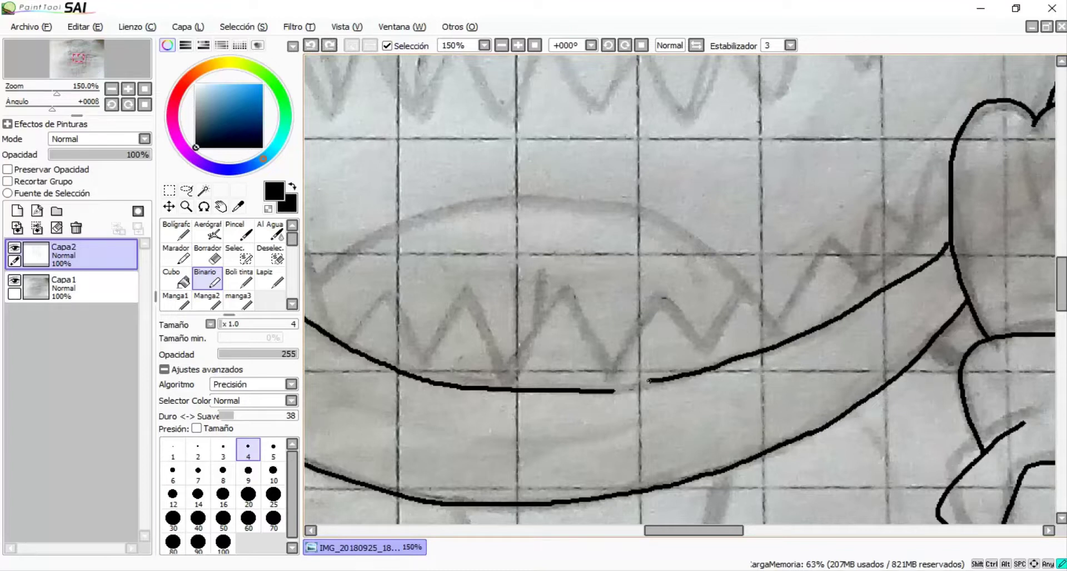
scroll(867, 286, up, 5)
scroll(870, 275, down, 3)
scroll(873, 269, up, 3)
scroll(886, 210, down, 6)
scroll(678, 289, up, 5)
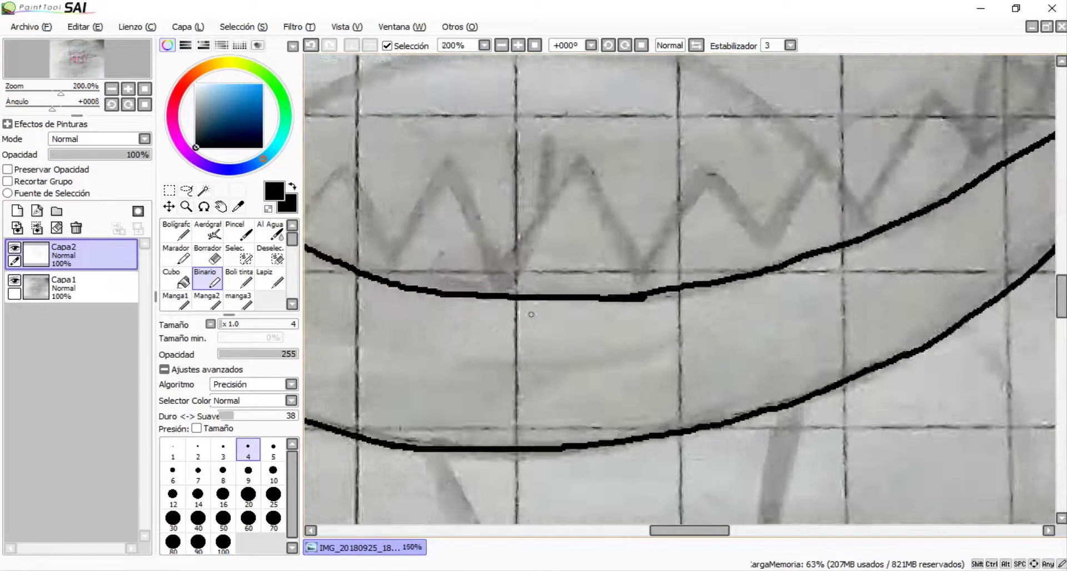
Step: Erase the uneven join in the lower inner mouth line near its centre and redraw it as one continuous line
click(208, 253)
scroll(989, 333, up, 2)
drag(989, 334, 556, 311)
click(208, 278)
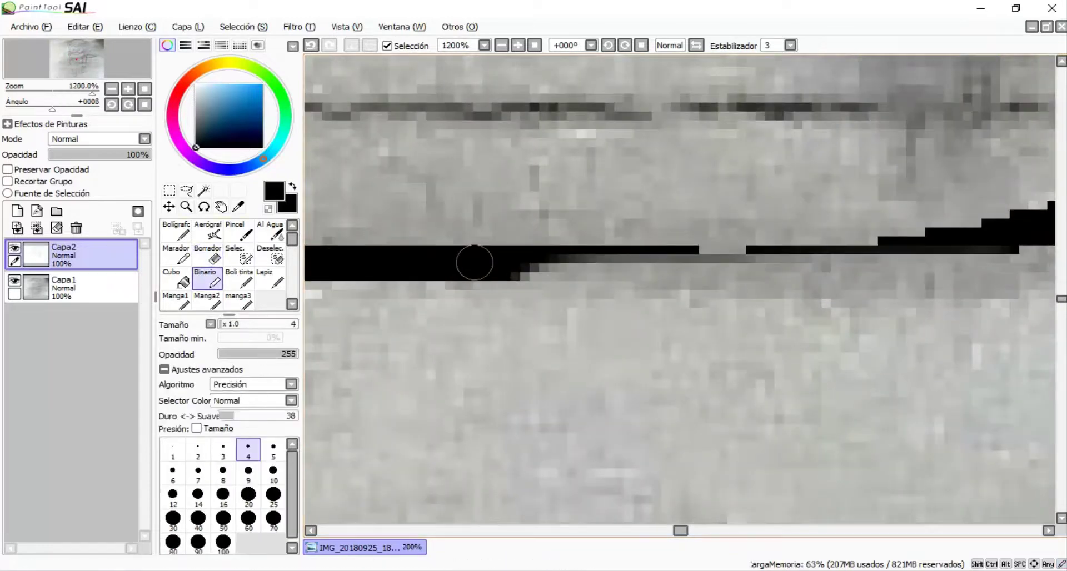
drag(469, 255, 684, 256)
key(ctrl+z)
key(ctrl+z)
drag(1003, 232, 578, 270)
scroll(578, 271, down, 8)
Step: Try to trace the first upper tooth beside the mouth's left corner
scroll(450, 111, up, 4)
mouse_move(449, 71)
mouse_down()
mouse_move(523, 201)
mouse_move(577, 266)
mouse_up()
drag(671, 167, 570, 299)
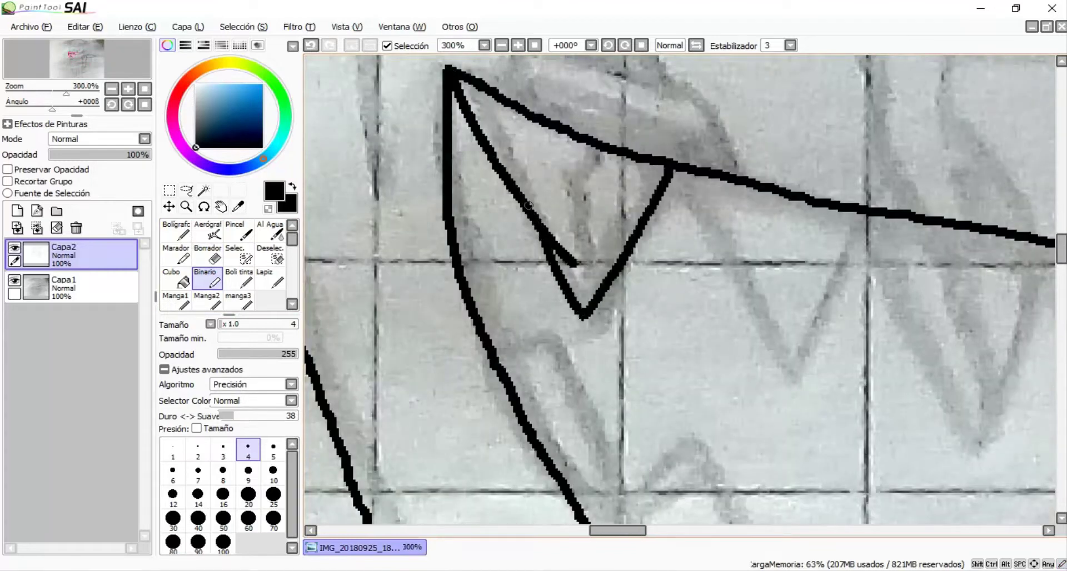
key(ctrl+z)
scroll(529, 205, up, 2)
scroll(528, 206, down, 1)
key(ctrl+z)
Step: Trace the first two upper teeth from the mouth's left corner, each as a pointed V hanging from the upper line
mouse_move(434, 105)
mouse_down()
mouse_move(463, 201)
mouse_move(549, 358)
mouse_move(606, 427)
mouse_up()
mouse_move(710, 225)
mouse_down()
mouse_move(687, 310)
mouse_move(606, 428)
mouse_up()
drag(948, 500, 731, 436)
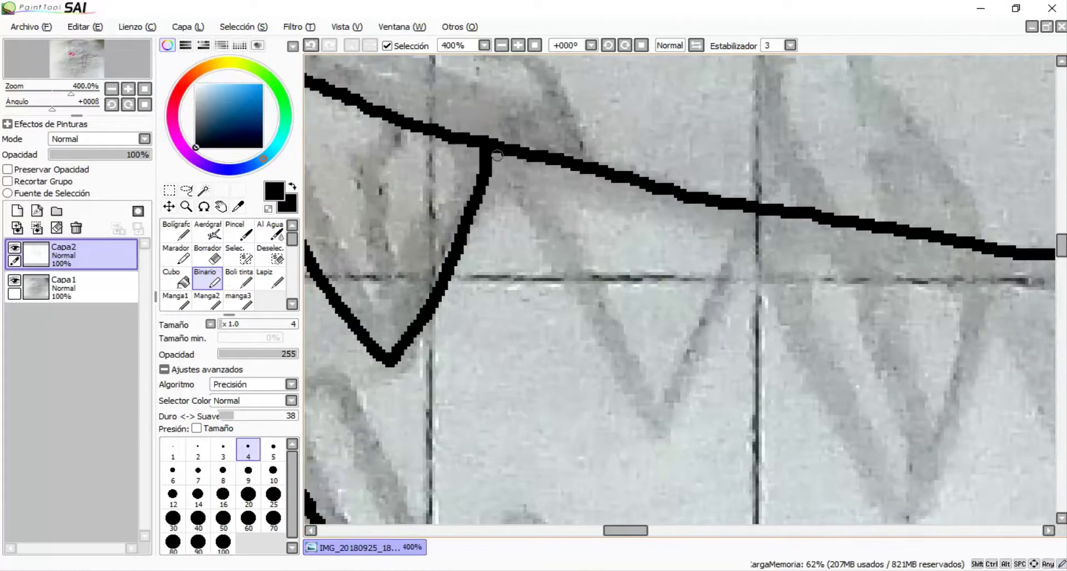
mouse_move(489, 150)
mouse_down()
mouse_move(514, 206)
mouse_move(604, 359)
mouse_up()
mouse_move(753, 214)
mouse_down()
mouse_move(713, 334)
mouse_move(661, 425)
mouse_up()
scroll(639, 406, up, 4)
drag(581, 336, 704, 439)
scroll(704, 439, down, 5)
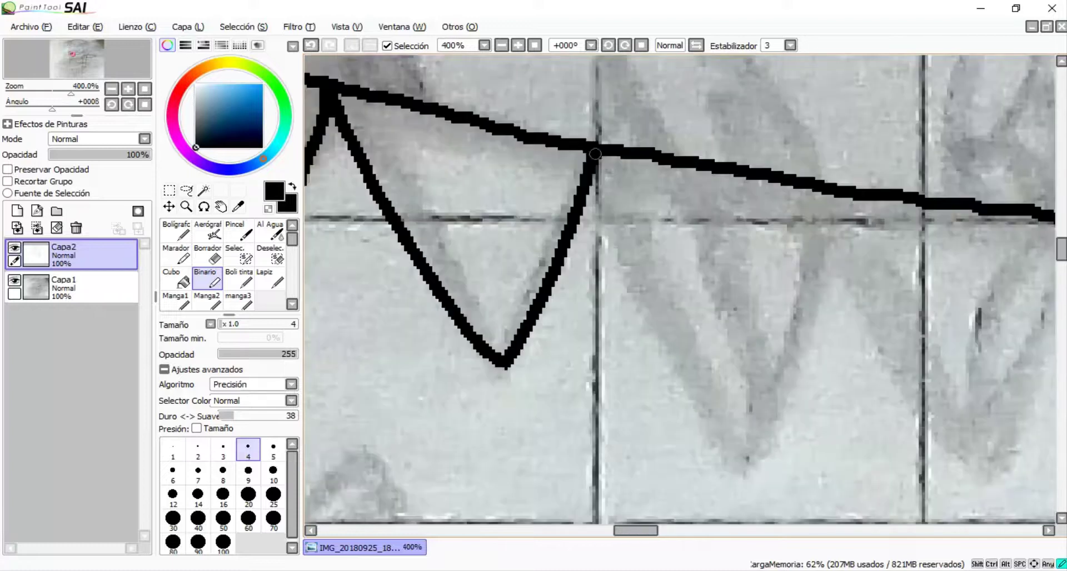
Step: Trace the third and fourth upper teeth along the left half of the mouth
drag(595, 154, 756, 432)
mouse_move(836, 201)
mouse_down()
mouse_move(837, 248)
mouse_move(780, 396)
mouse_move(758, 436)
mouse_up()
drag(942, 385, 692, 399)
scroll(692, 399, down, 1)
mouse_move(575, 158)
mouse_down()
mouse_move(572, 261)
mouse_move(773, 478)
mouse_up()
mouse_move(892, 192)
mouse_down()
mouse_move(803, 432)
mouse_move(767, 481)
mouse_up()
scroll(739, 420, down, 2)
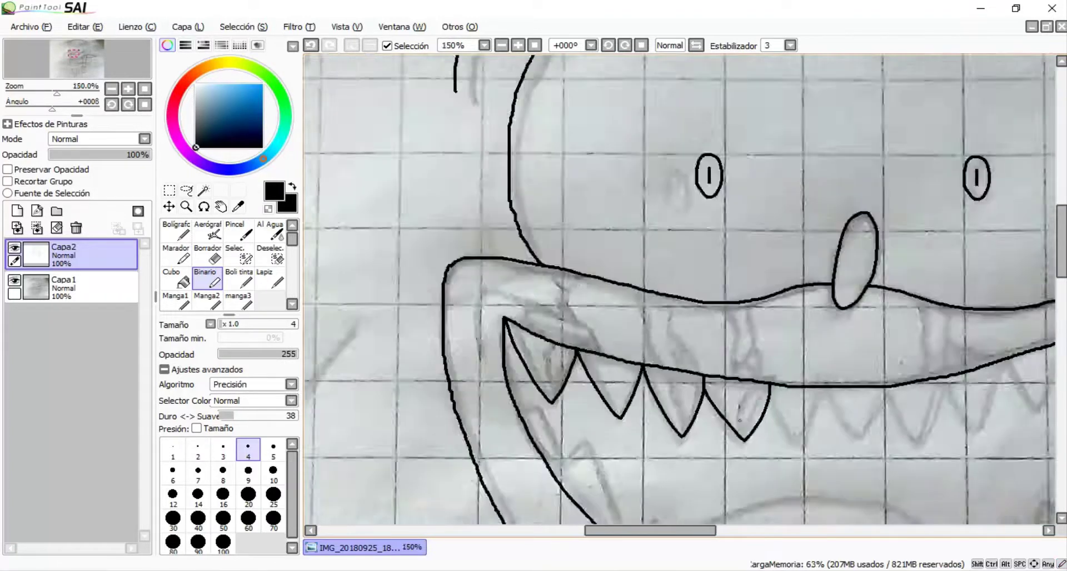
Step: Trace the fifth and sixth upper teeth under the nose at the middle of the mouth
scroll(740, 420, up, 3)
mouse_move(702, 225)
mouse_down()
mouse_move(769, 409)
mouse_move(823, 477)
mouse_up()
mouse_move(928, 245)
mouse_down()
mouse_move(878, 397)
mouse_move(829, 481)
mouse_up()
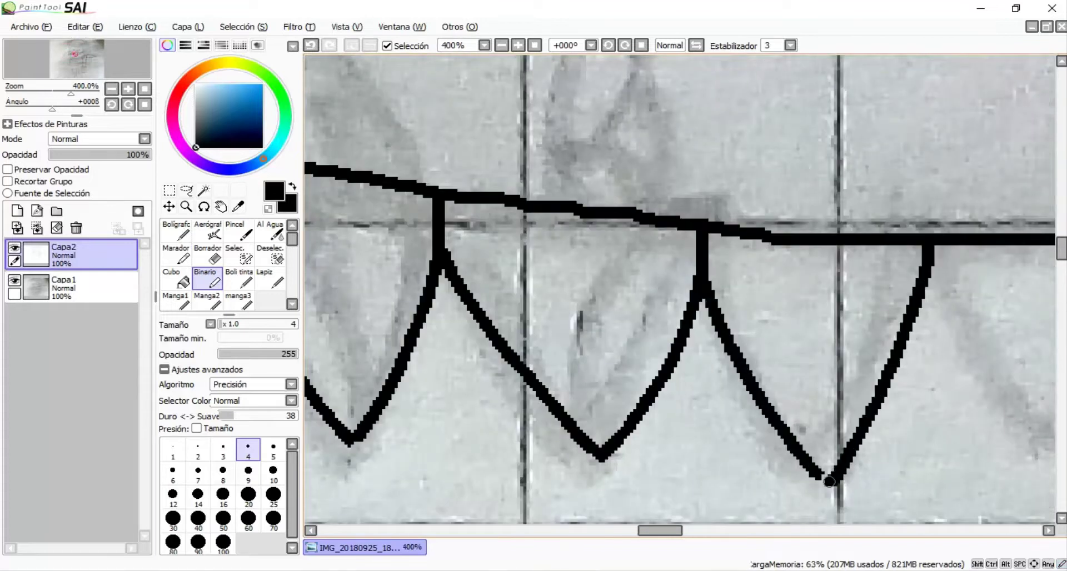
scroll(830, 481, down, 5)
scroll(638, 374, up, 6)
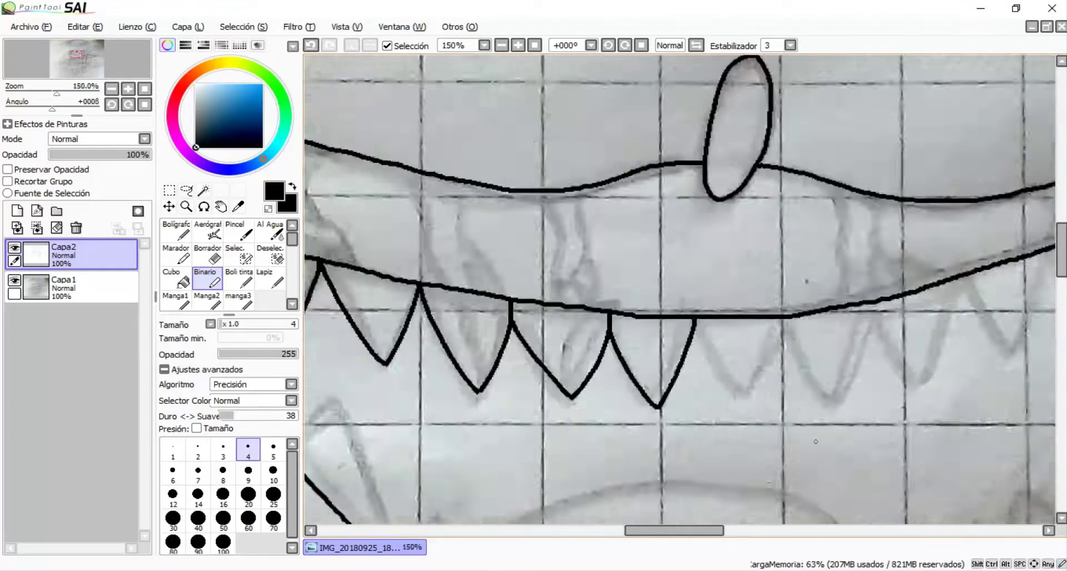
drag(603, 117, 732, 328)
mouse_move(893, 122)
mouse_down()
mouse_move(874, 187)
mouse_move(791, 319)
mouse_move(759, 350)
mouse_up()
Step: Trace the seventh upper tooth, just right of the mouth's centre
scroll(759, 350, down, 5)
scroll(614, 165, up, 5)
mouse_move(505, 111)
mouse_down()
mouse_move(591, 306)
mouse_move(703, 424)
mouse_up()
scroll(703, 424, down, 1)
mouse_move(828, 117)
mouse_down()
mouse_move(813, 209)
mouse_move(703, 425)
mouse_up()
Step: Trace the eighth and ninth upper teeth where the upper mouth line rises toward the right corner
scroll(703, 426, down, 2)
scroll(844, 354, up, 2)
mouse_move(622, 156)
mouse_down()
mouse_move(712, 300)
mouse_move(790, 386)
mouse_up()
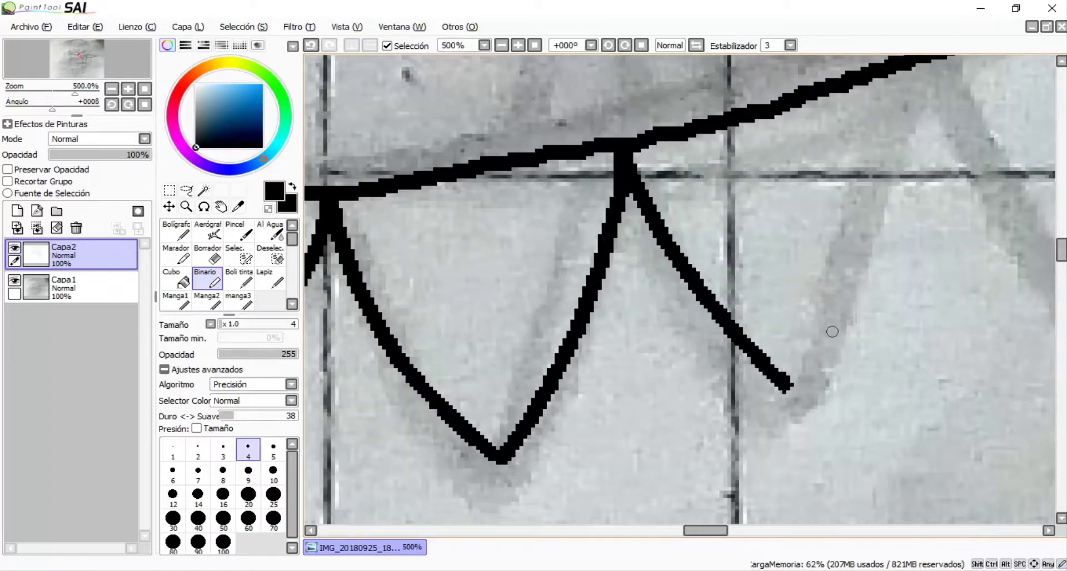
scroll(832, 332, up, 1)
scroll(732, 316, down, 1)
scroll(723, 250, down, 2)
scroll(783, 186, up, 2)
mouse_move(798, 145)
mouse_down()
mouse_move(785, 223)
mouse_move(655, 467)
mouse_up()
drag(814, 199, 951, 380)
scroll(951, 379, down, 2)
scroll(981, 373, up, 2)
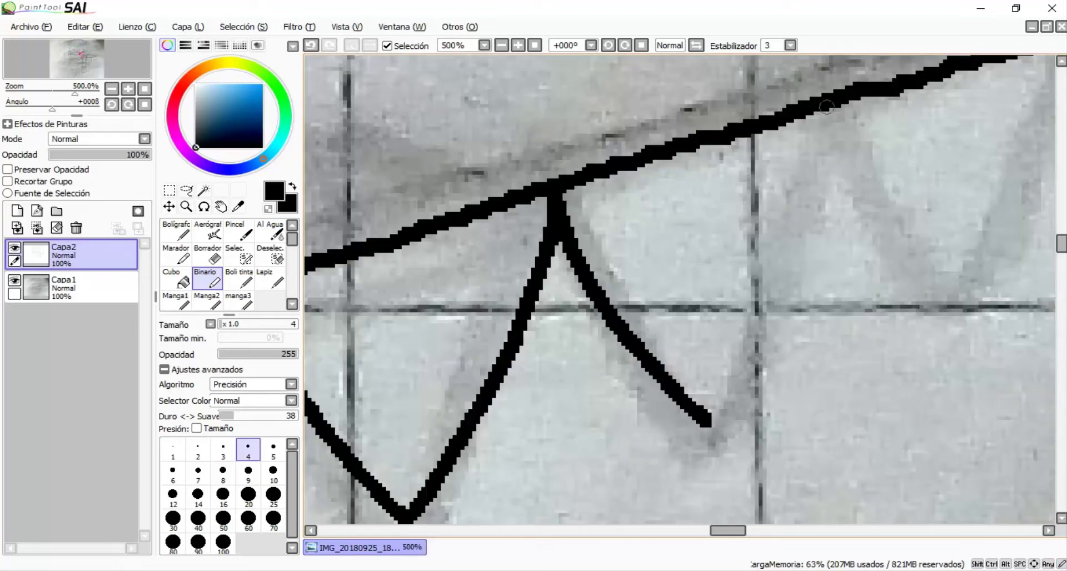
mouse_move(828, 103)
mouse_down()
mouse_move(794, 305)
mouse_move(729, 421)
mouse_up()
Step: Trace the last two upper teeth up to the mouth's right corner
scroll(682, 390, up, 1)
drag(525, 195, 685, 420)
drag(829, 111, 695, 437)
scroll(695, 436, down, 2)
scroll(647, 222, up, 1)
drag(647, 210, 796, 366)
mouse_move(917, 112)
mouse_down()
mouse_move(913, 160)
mouse_move(789, 364)
mouse_up()
scroll(789, 364, down, 6)
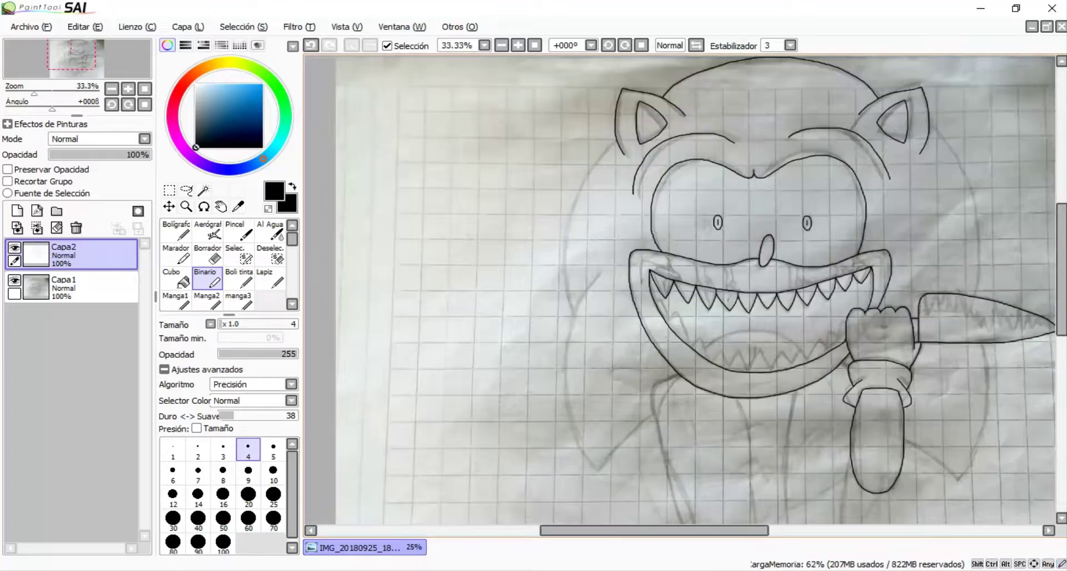
Step: Trace the first small lower tooth on the mouth's left inner edge and the left side of the second
scroll(573, 175, up, 6)
scroll(573, 176, down, 3)
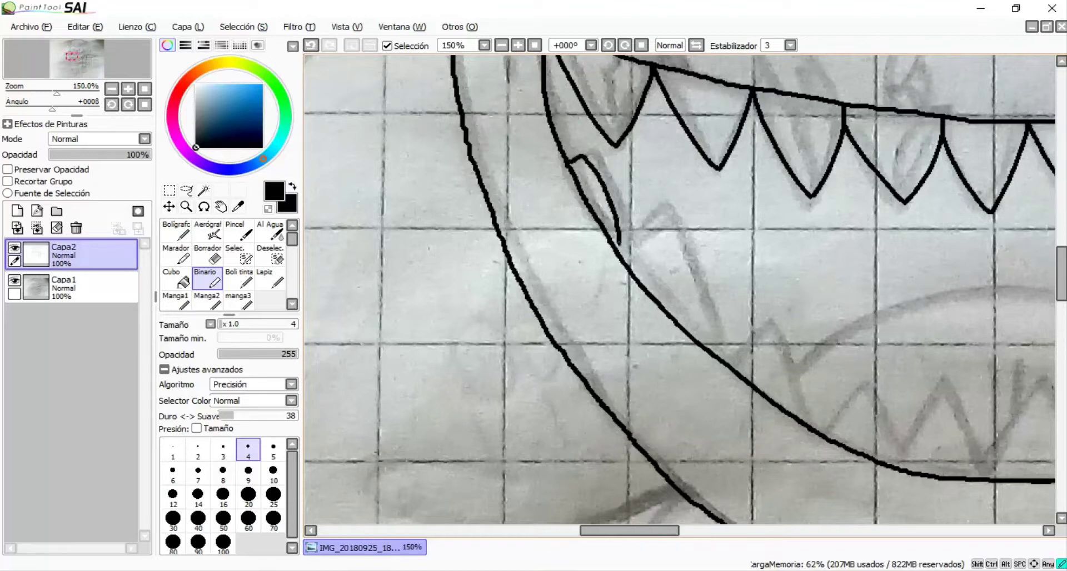
scroll(619, 245, down, 1)
scroll(619, 245, up, 5)
mouse_move(538, 97)
mouse_down()
mouse_move(626, 250)
mouse_move(645, 378)
mouse_move(781, 274)
mouse_up()
scroll(781, 274, down, 3)
scroll(702, 233, up, 1)
scroll(707, 169, down, 2)
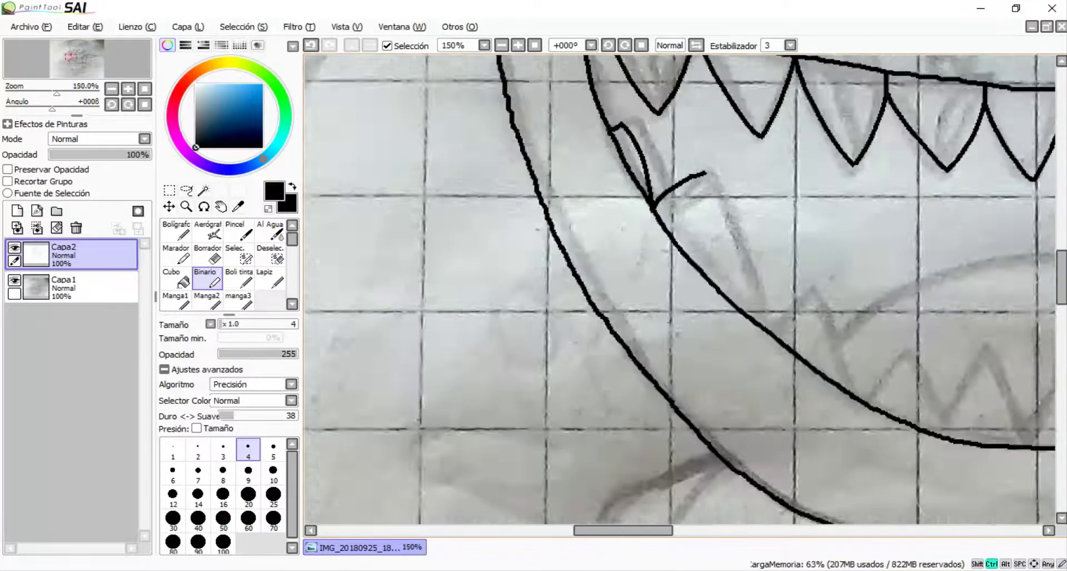
Step: Complete the second lower tooth and trace the third one below it along the left inner edge
scroll(678, 209, up, 4)
scroll(772, 338, down, 3)
mouse_move(698, 205)
mouse_down()
mouse_move(772, 338)
mouse_move(740, 344)
mouse_up()
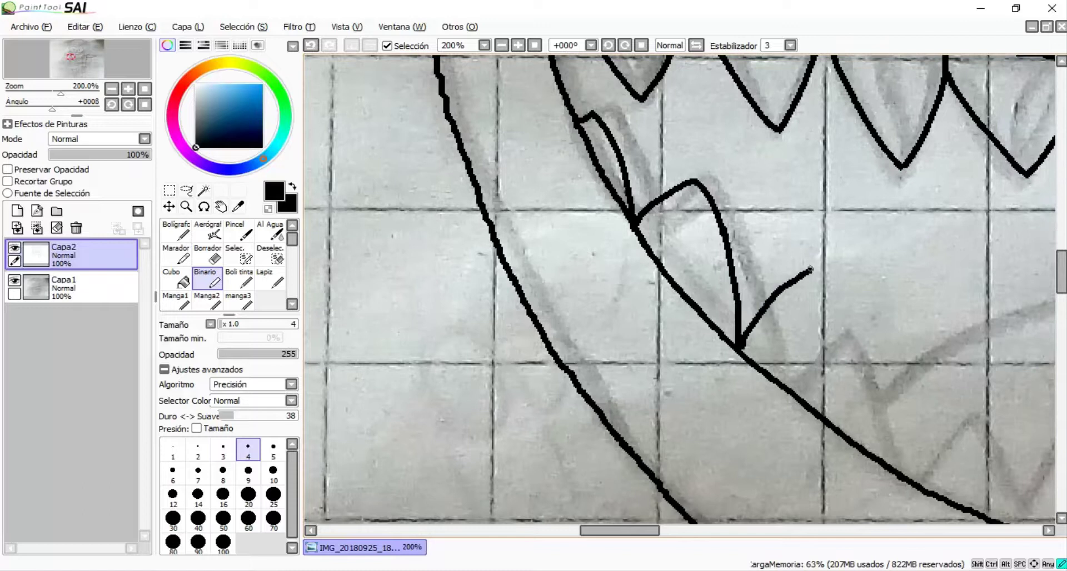
scroll(855, 431, up, 4)
scroll(851, 292, down, 5)
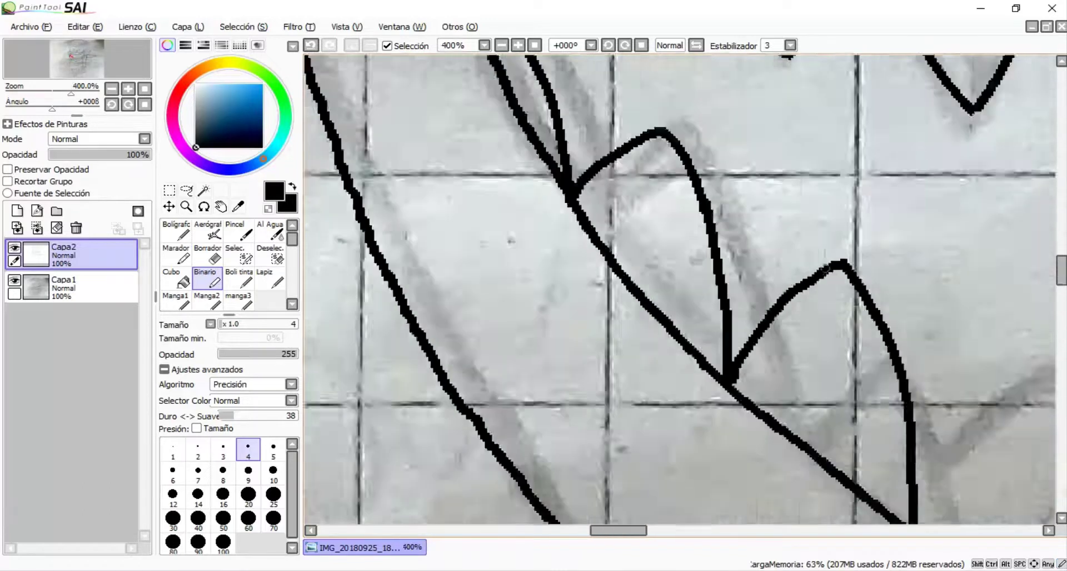
scroll(708, 293, down, 1)
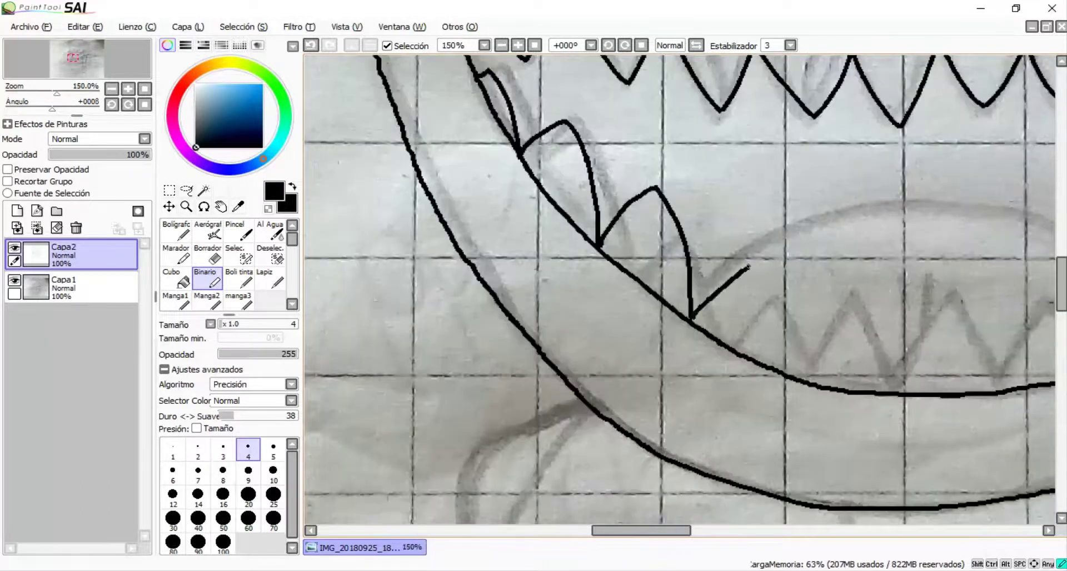
Step: Complete the fourth lower tooth down to the mouth line and trace the fifth beside it
drag(794, 331, 801, 378)
scroll(800, 378, down, 3)
scroll(786, 399, up, 9)
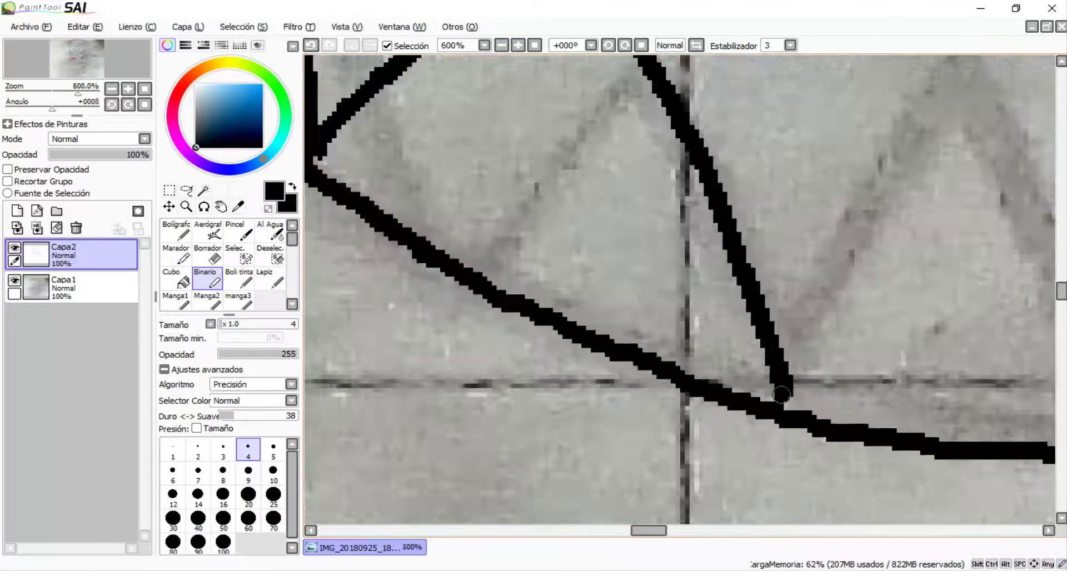
scroll(786, 412, down, 6)
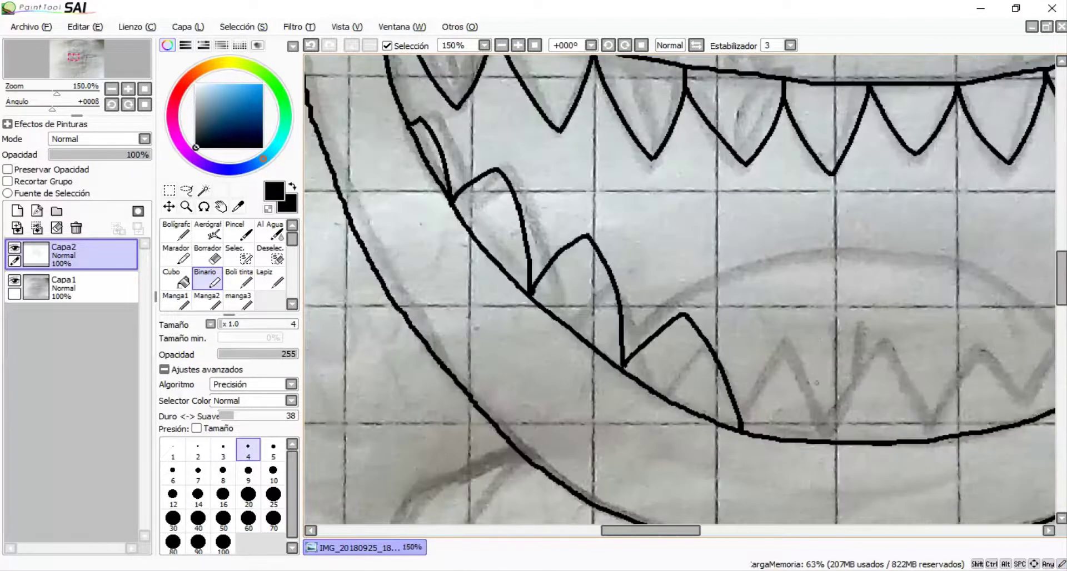
scroll(806, 309, up, 1)
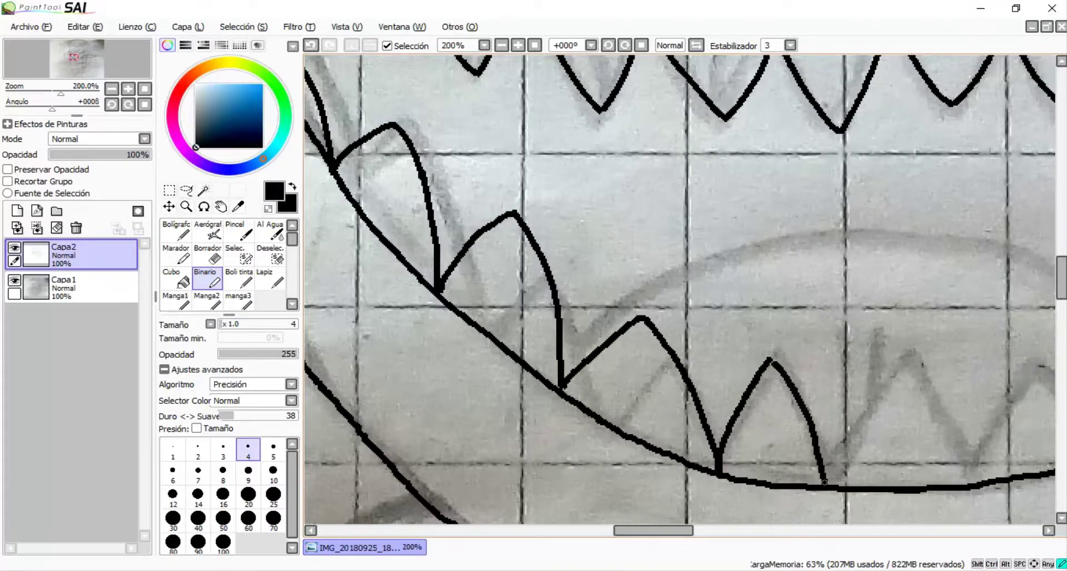
Step: Trace the sixth and seventh lower teeth across the bottom centre of the mouth
scroll(825, 481, up, 5)
scroll(798, 389, down, 7)
scroll(721, 375, up, 1)
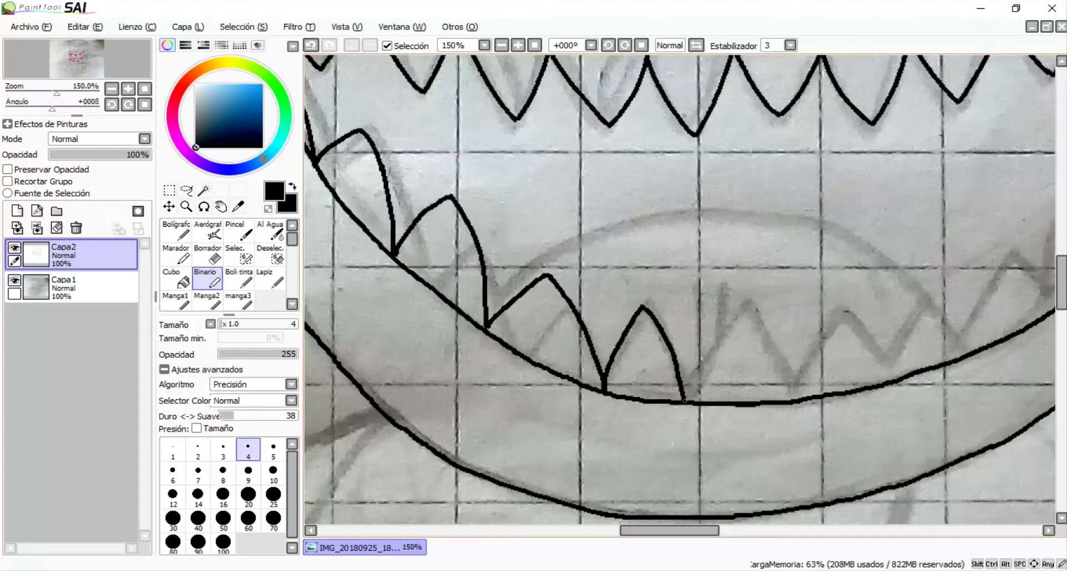
scroll(803, 397, up, 1)
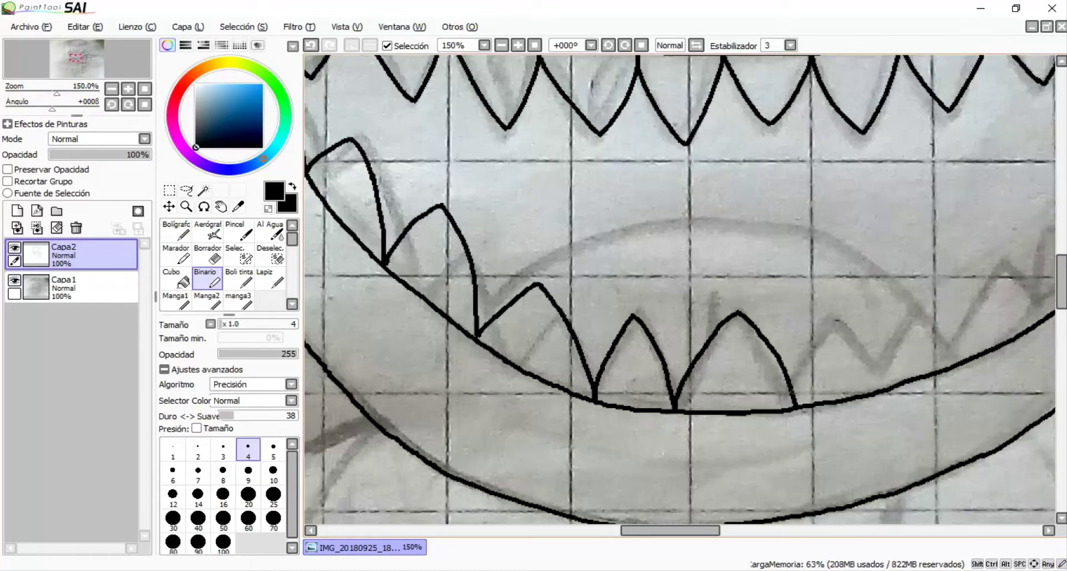
scroll(771, 381, up, 4)
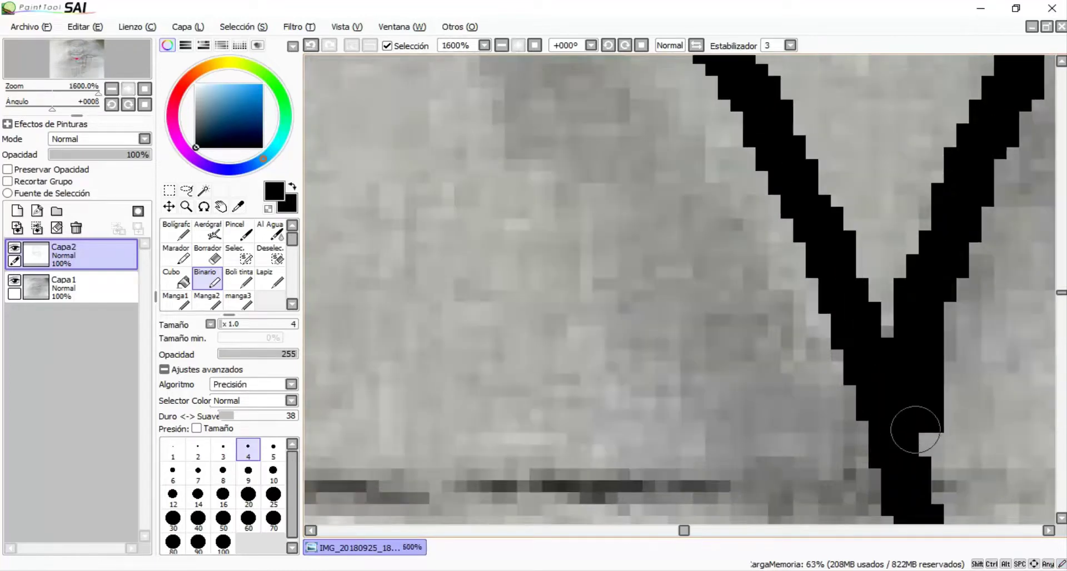
scroll(871, 424, down, 8)
scroll(698, 496, up, 6)
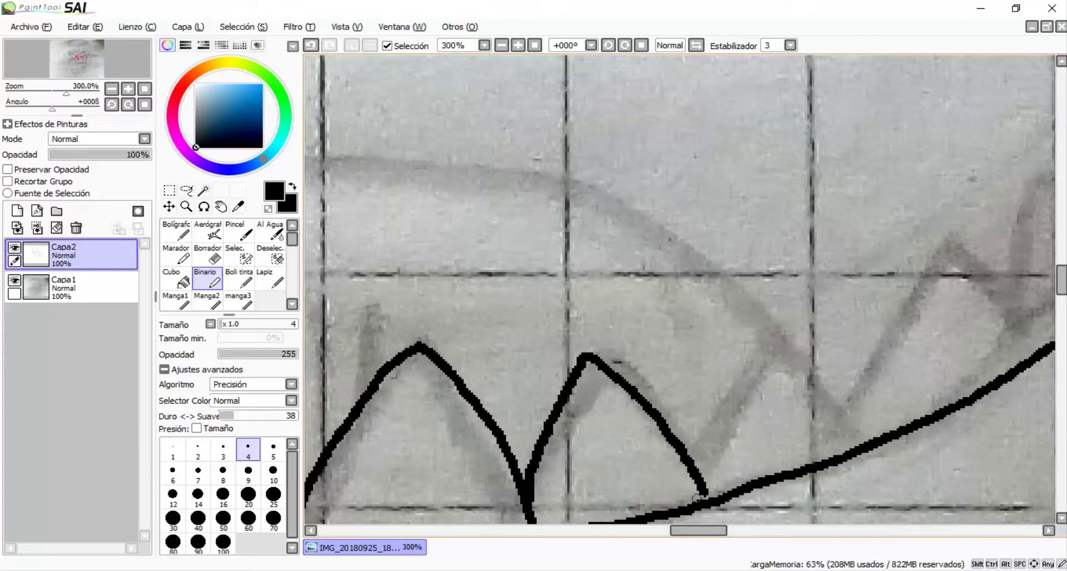
Step: Trace the eighth and ninth lower teeth right of the mouth's centre
mouse_move(701, 473)
mouse_down()
mouse_move(766, 340)
mouse_move(850, 439)
mouse_up()
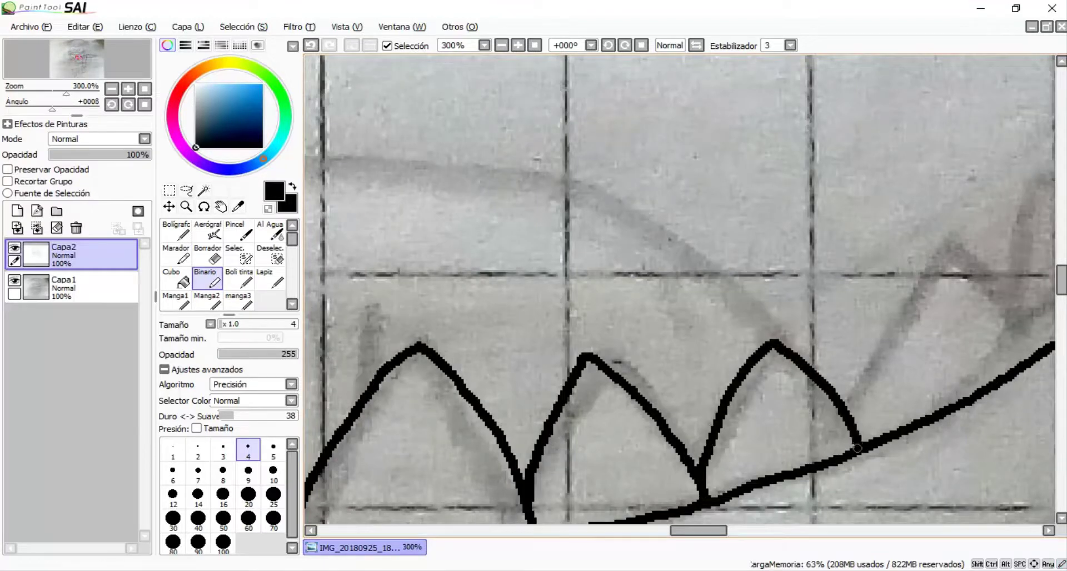
scroll(789, 428, down, 2)
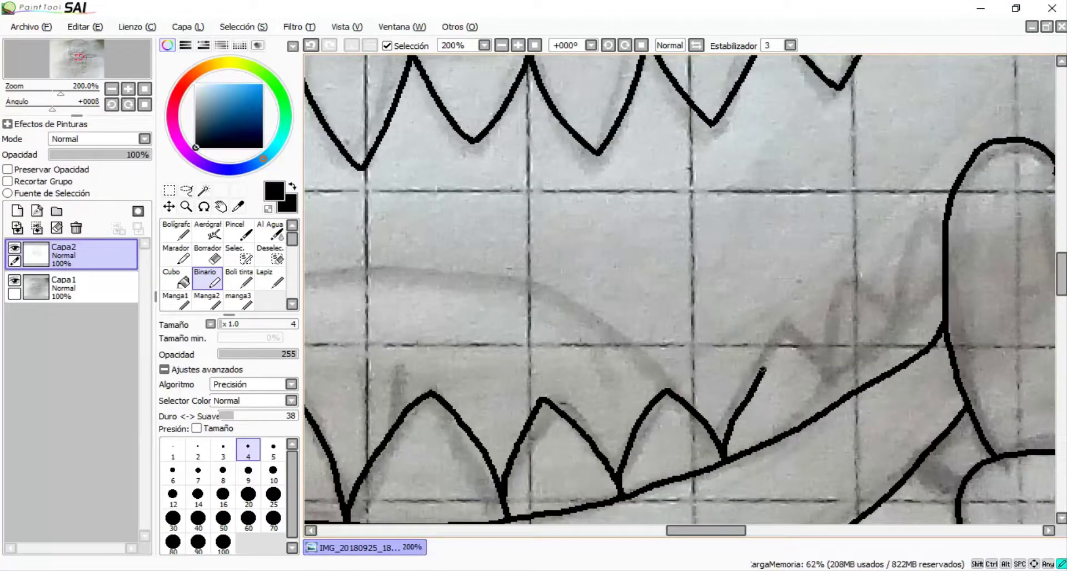
drag(803, 356, 843, 400)
scroll(844, 400, down, 4)
Step: Trace the last two lower teeth, ending with the narrow one against the fist
mouse_move(788, 409)
mouse_down()
mouse_move(850, 307)
mouse_move(918, 362)
mouse_up()
scroll(917, 362, up, 3)
scroll(903, 318, down, 3)
scroll(904, 318, up, 4)
mouse_move(837, 389)
mouse_down()
mouse_move(820, 364)
mouse_move(814, 314)
mouse_move(870, 89)
mouse_move(918, 106)
mouse_up()
scroll(776, 209, down, 3)
scroll(776, 210, down, 10)
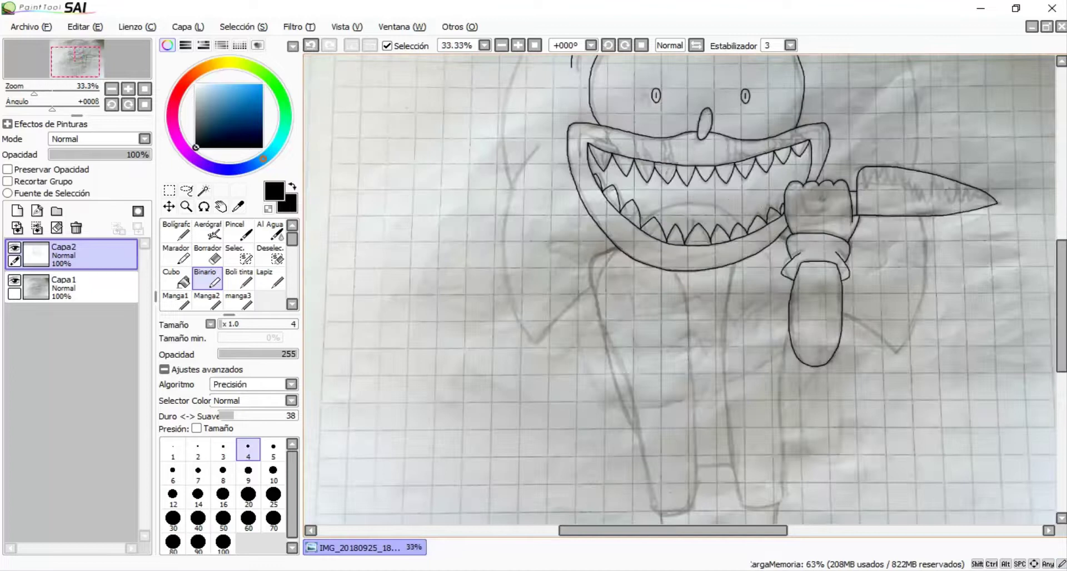
Step: Trace the angled lip crease around the mouth's left corner, undoing the first stroke and redrawing it from the upper lip
scroll(676, 183, up, 9)
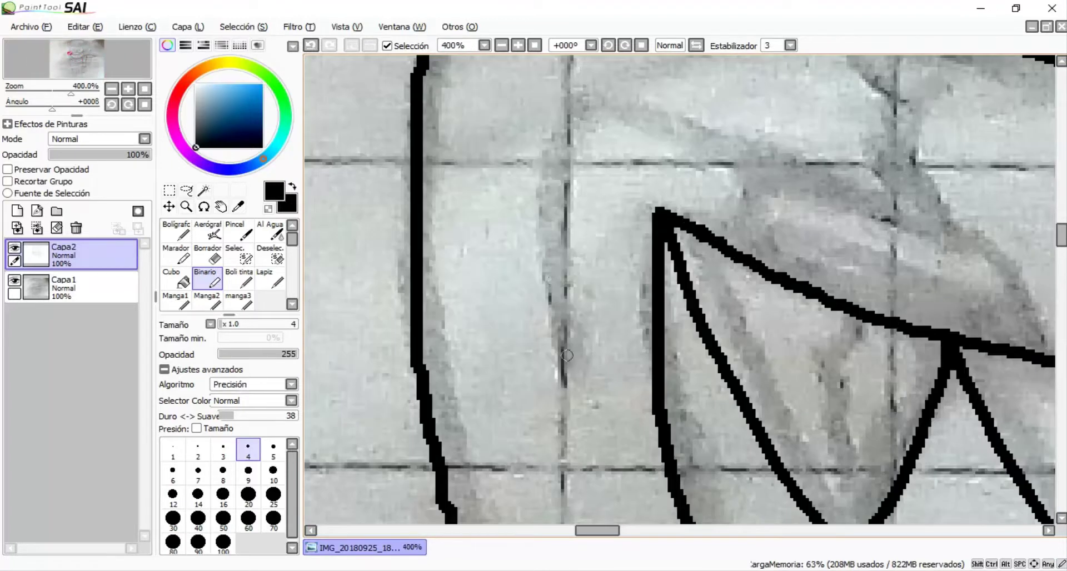
drag(572, 389, 563, 119)
key(ctrl+z)
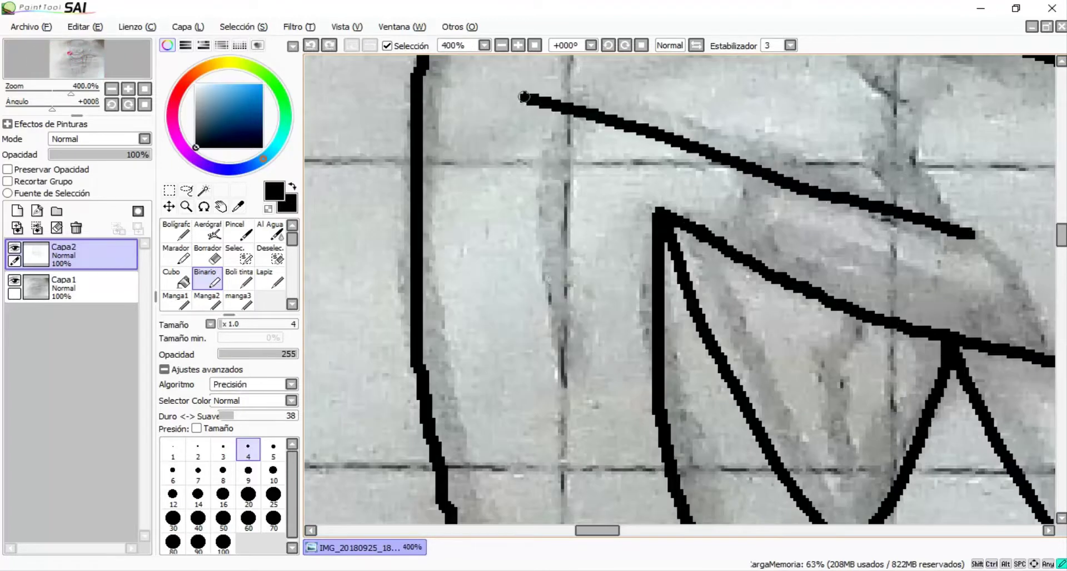
mouse_move(976, 244)
mouse_down()
mouse_move(628, 112)
mouse_move(565, 142)
mouse_move(550, 367)
mouse_up()
scroll(553, 334, down, 6)
Step: Trace the matching angled lip crease around the mouth's right corner
scroll(865, 255, up, 3)
drag(865, 255, 976, 226)
scroll(997, 225, up, 3)
mouse_move(553, 320)
mouse_down()
mouse_move(917, 223)
mouse_move(950, 522)
mouse_up()
Step: Try to add a short curved crease on the lower lip below the centre teeth
scroll(951, 522, down, 6)
scroll(778, 389, up, 4)
drag(585, 394, 731, 439)
scroll(732, 439, down, 2)
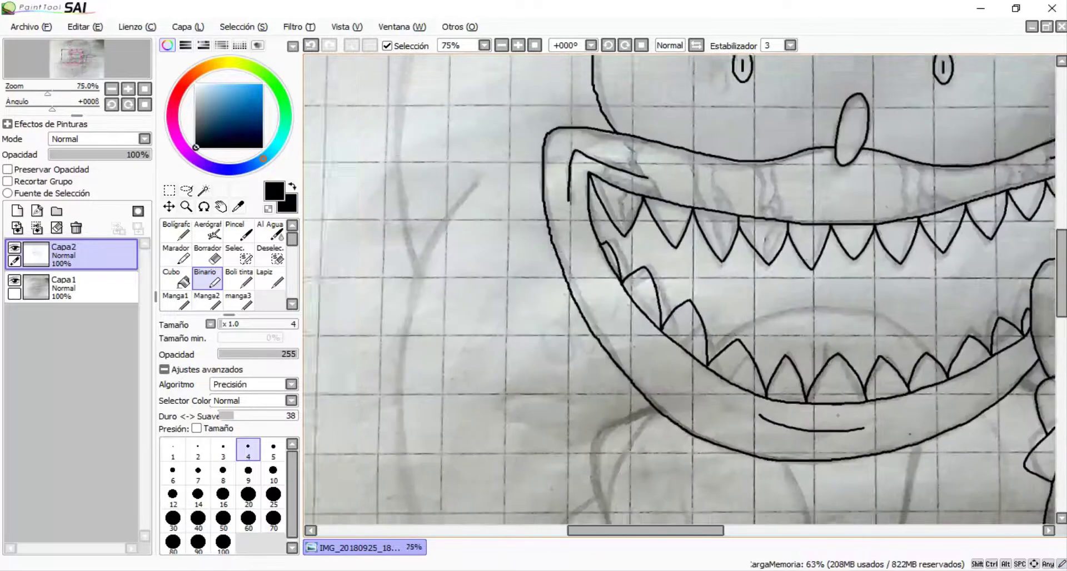
scroll(684, 376, up, 2)
key(ctrl+z)
key(ctrl+z)
mouse_move(523, 381)
mouse_down()
mouse_move(668, 407)
mouse_move(567, 393)
mouse_move(851, 411)
mouse_move(750, 419)
mouse_move(778, 414)
mouse_up()
key(ctrl+z)
Step: Trace the arched top edge of the tongue behind the lower teeth
scroll(778, 414, down, 6)
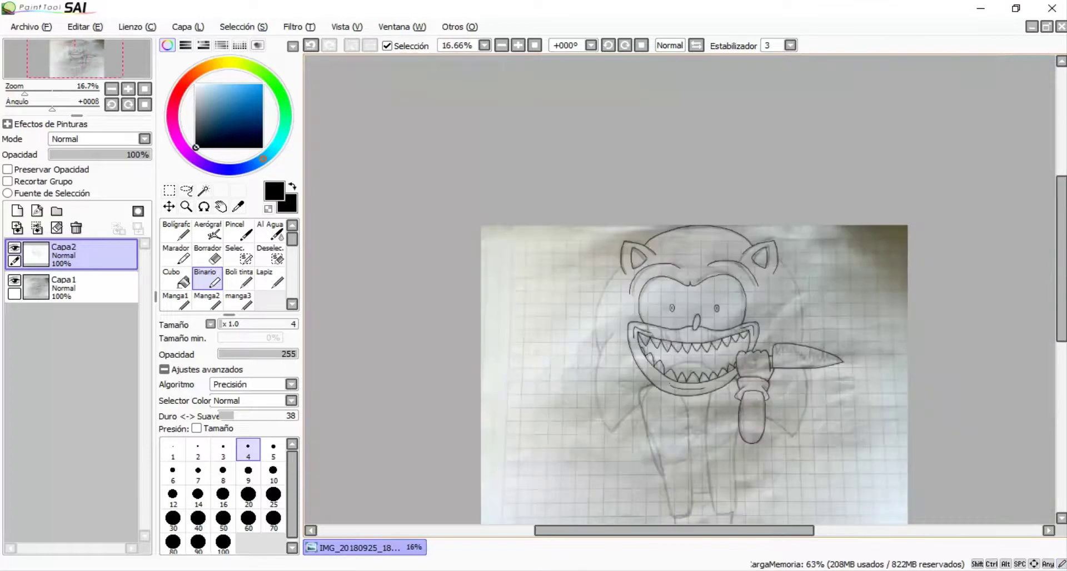
scroll(546, 426, up, 7)
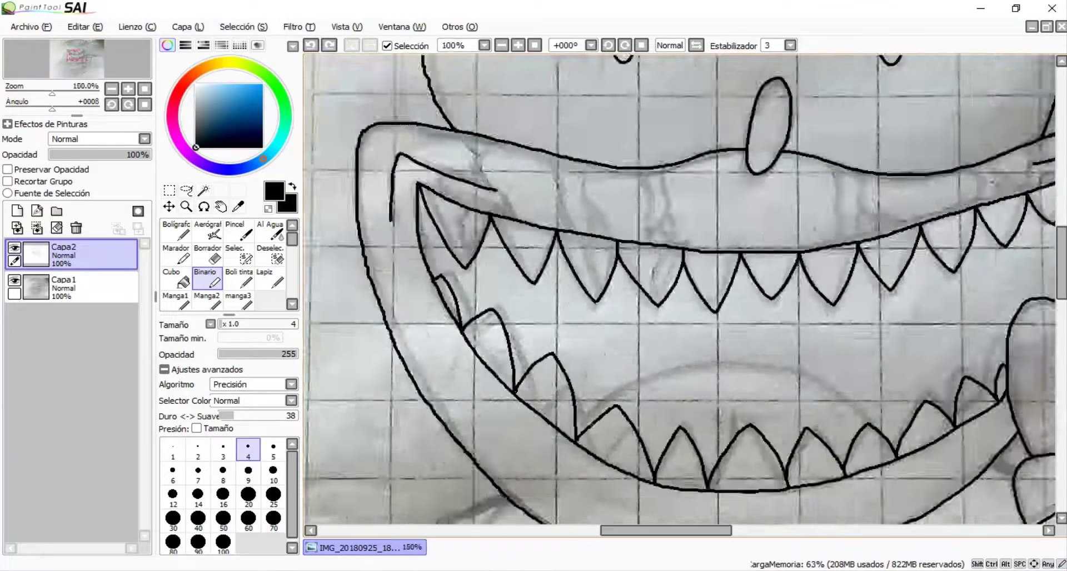
scroll(901, 375, down, 3)
scroll(962, 392, up, 3)
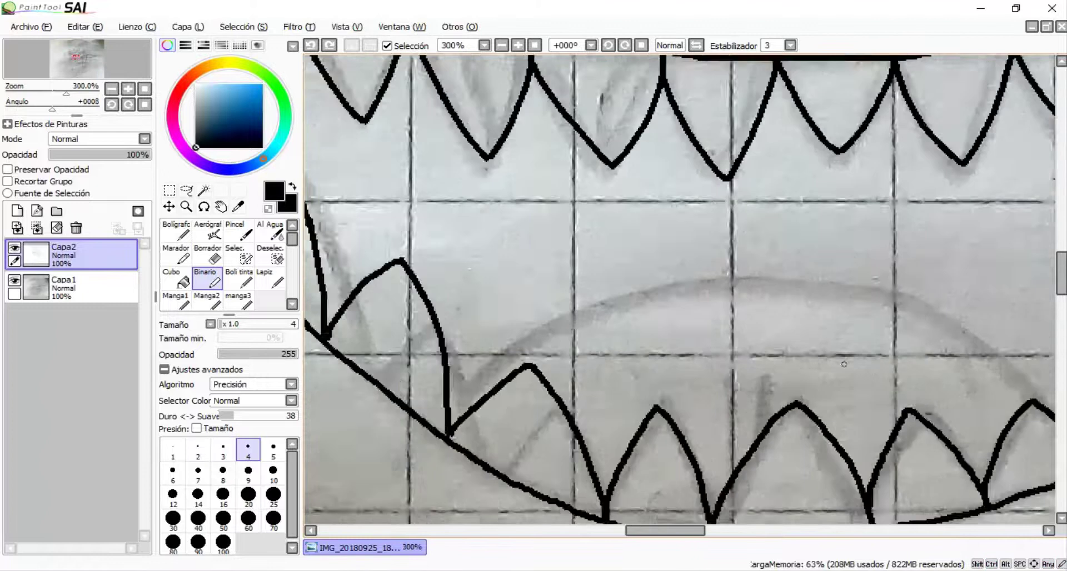
mouse_move(449, 363)
mouse_down()
mouse_move(534, 311)
mouse_move(684, 287)
mouse_move(836, 301)
mouse_move(934, 342)
mouse_up()
scroll(727, 389, down, 6)
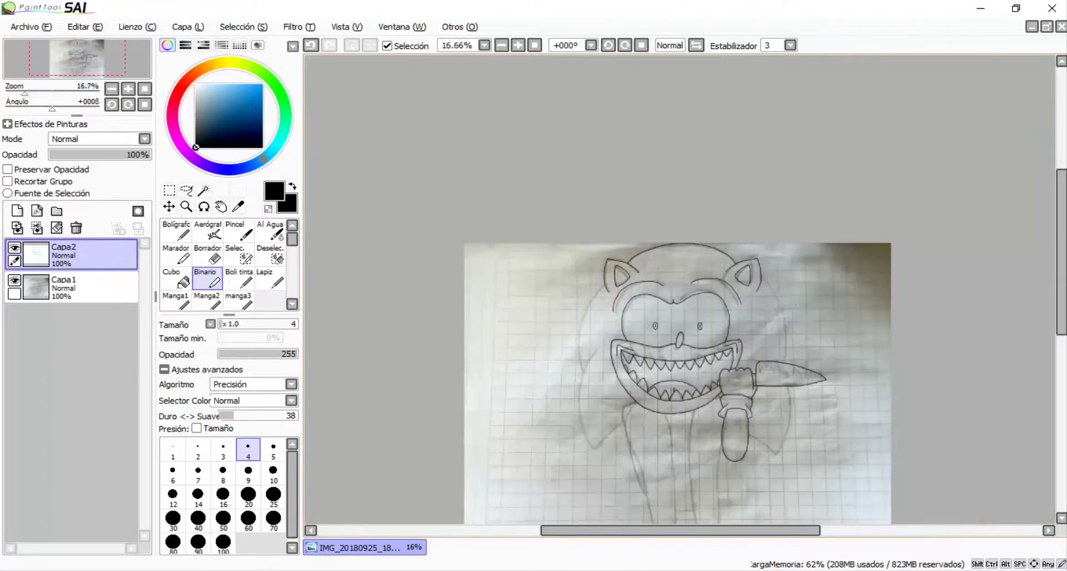
Step: Trace the right side of the head from the ear down toward the knife, undoing and redrawing the stroke
scroll(727, 389, up, 3)
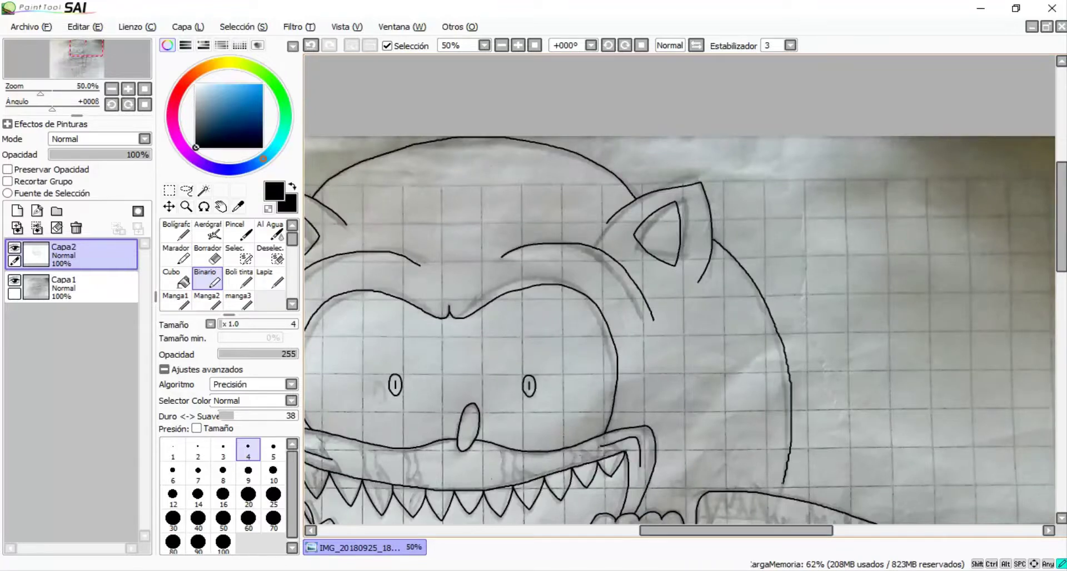
scroll(679, 289, down, 3)
scroll(645, 167, up, 1)
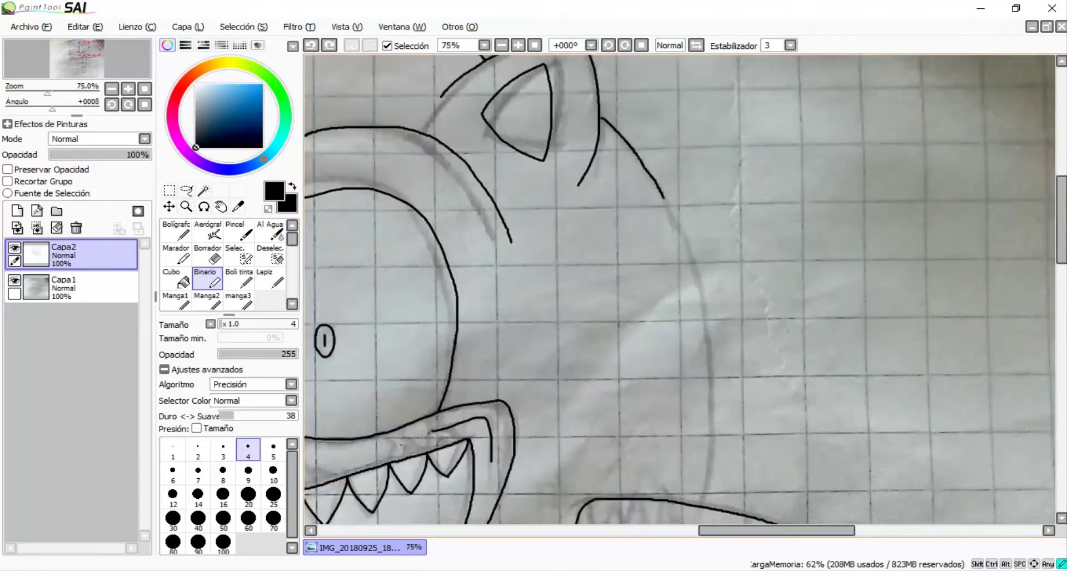
key(ctrl+z)
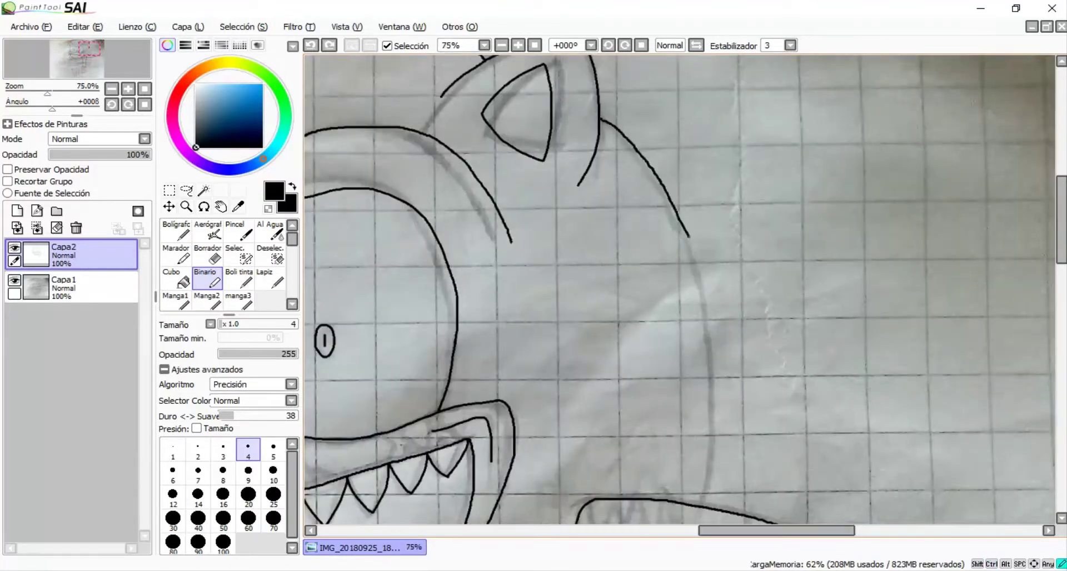
Step: Trace the left side of the head from below the ear to mouth level, redrawing the curve after an undo
scroll(679, 289, down, 3)
scroll(679, 289, up, 3)
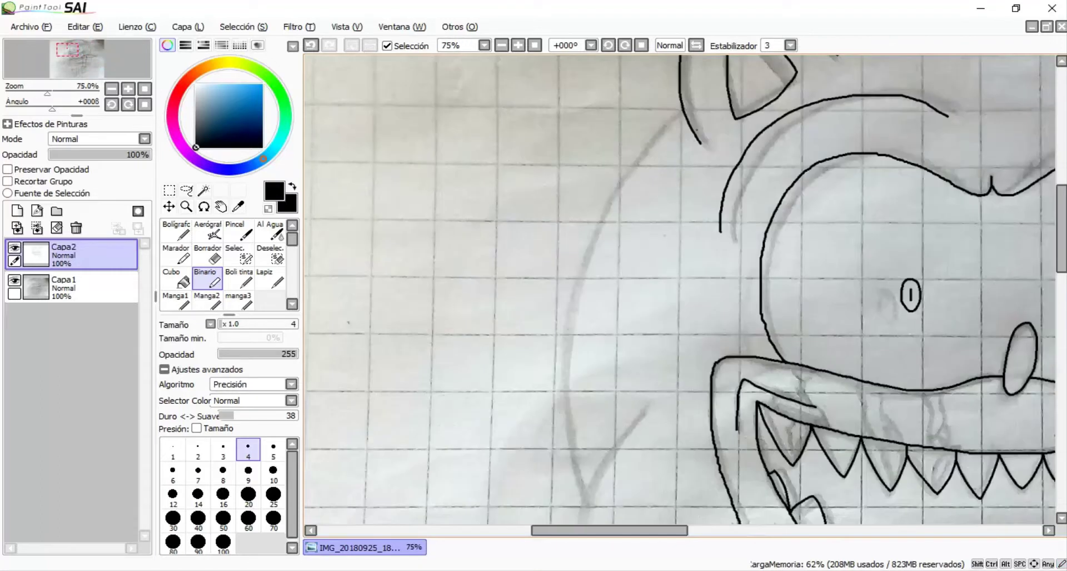
mouse_move(579, 280)
mouse_down()
mouse_move(562, 431)
mouse_move(562, 502)
mouse_up()
key(ctrl+z)
scroll(596, 309, up, 1)
scroll(610, 316, down, 1)
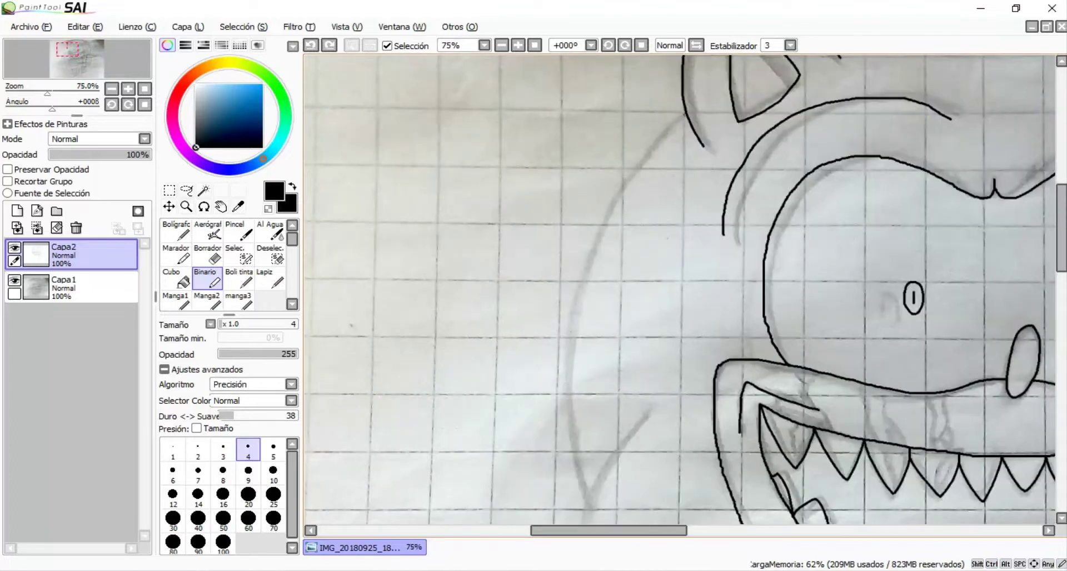
scroll(679, 289, down, 3)
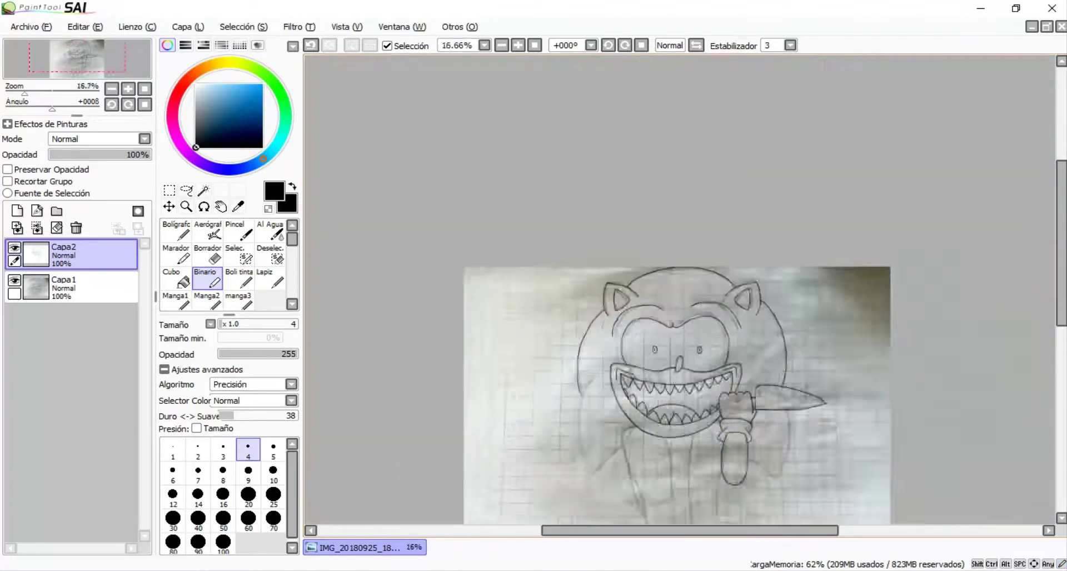
Step: Trace the outer edge of the lower-left head spike, undoing the unsuitable strokes and redrawing the long curve
scroll(680, 289, up, 3)
key(ctrl+z)
key(ctrl+z)
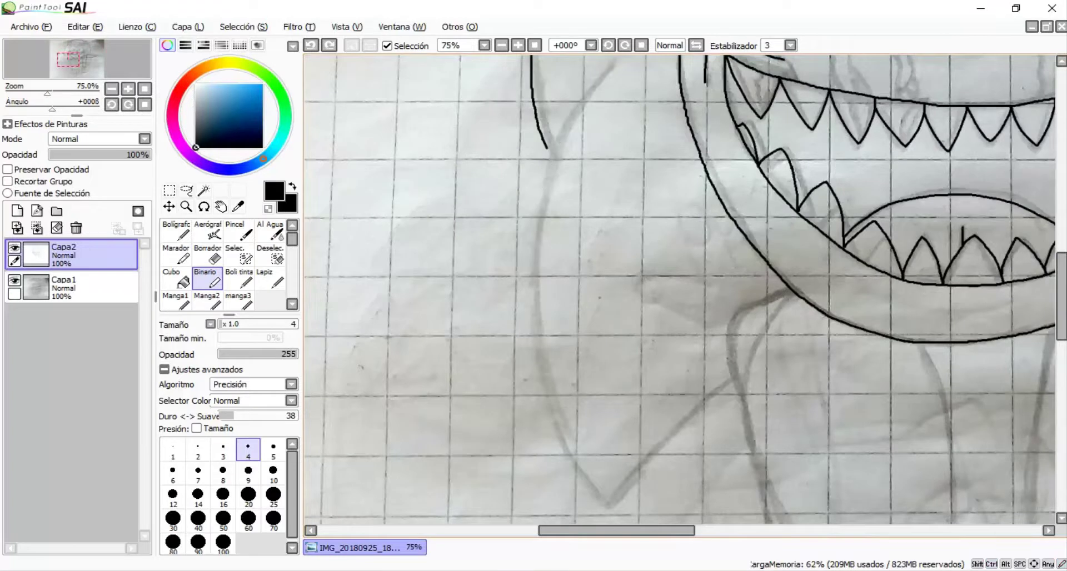
scroll(679, 289, up, 1)
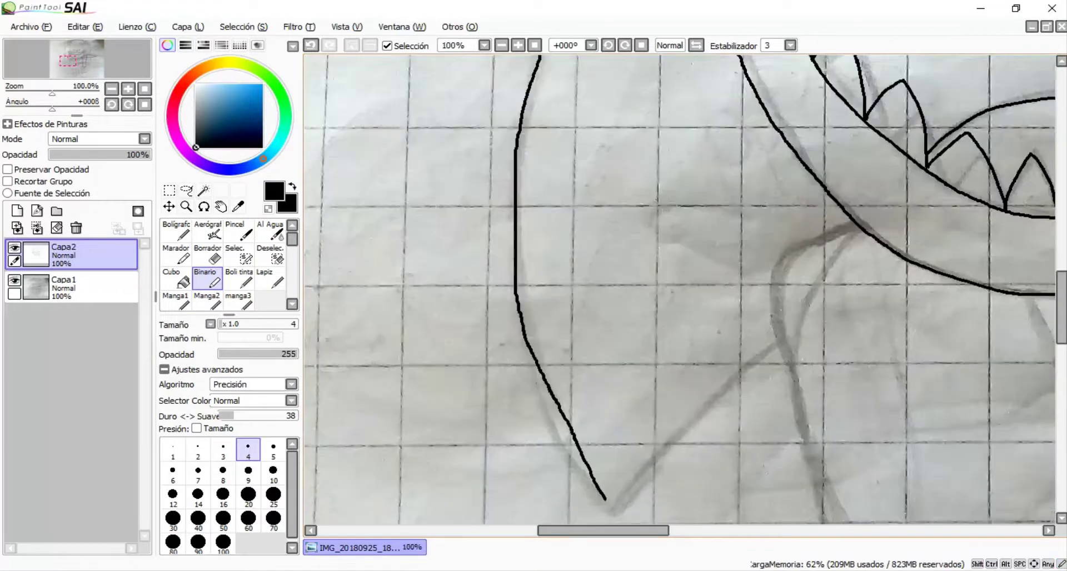
scroll(679, 289, down, 2)
scroll(679, 289, up, 1)
key(ctrl+z)
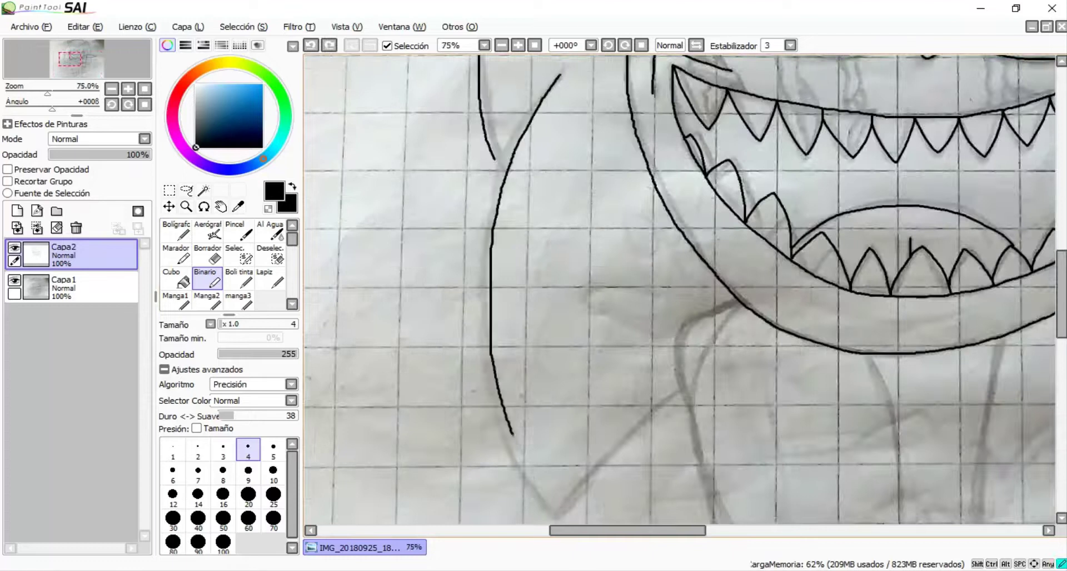
Step: Trace the underside of the lower-left head spike between its tip and the body, redrawing it once and closing the pointed corner
scroll(559, 501, up, 1)
mouse_move(543, 431)
mouse_down()
mouse_move(682, 275)
mouse_move(762, 226)
mouse_up()
key(ctrl+z)
mouse_move(790, 192)
mouse_down()
mouse_move(627, 337)
mouse_move(546, 436)
mouse_up()
scroll(547, 436, up, 1)
scroll(547, 437, up, 1)
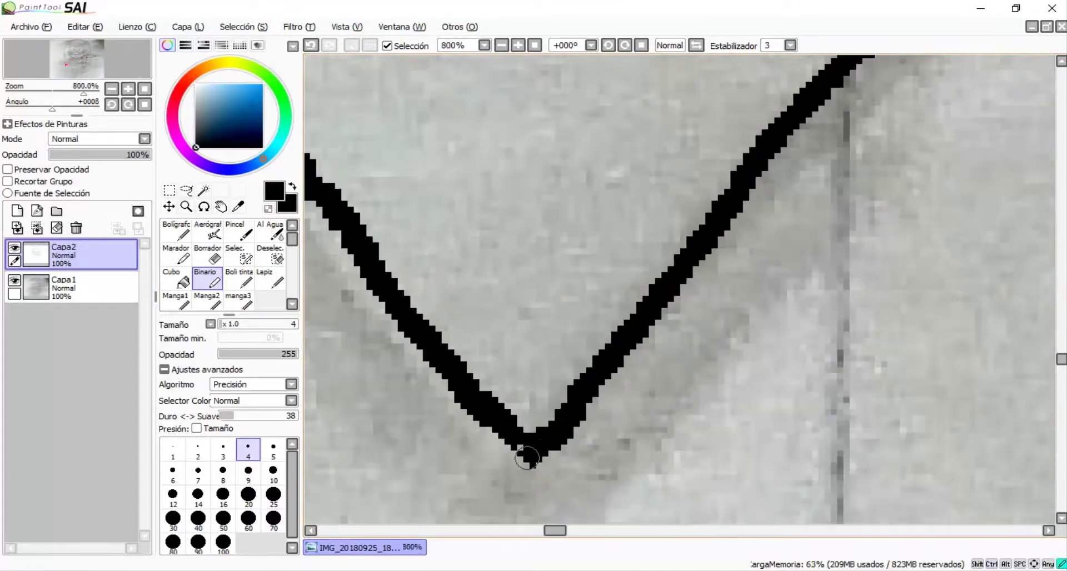
scroll(503, 447, down, 3)
scroll(435, 456, up, 2)
scroll(435, 456, up, 1)
drag(509, 200, 609, 314)
scroll(609, 314, down, 3)
scroll(722, 444, up, 1)
scroll(795, 448, down, 2)
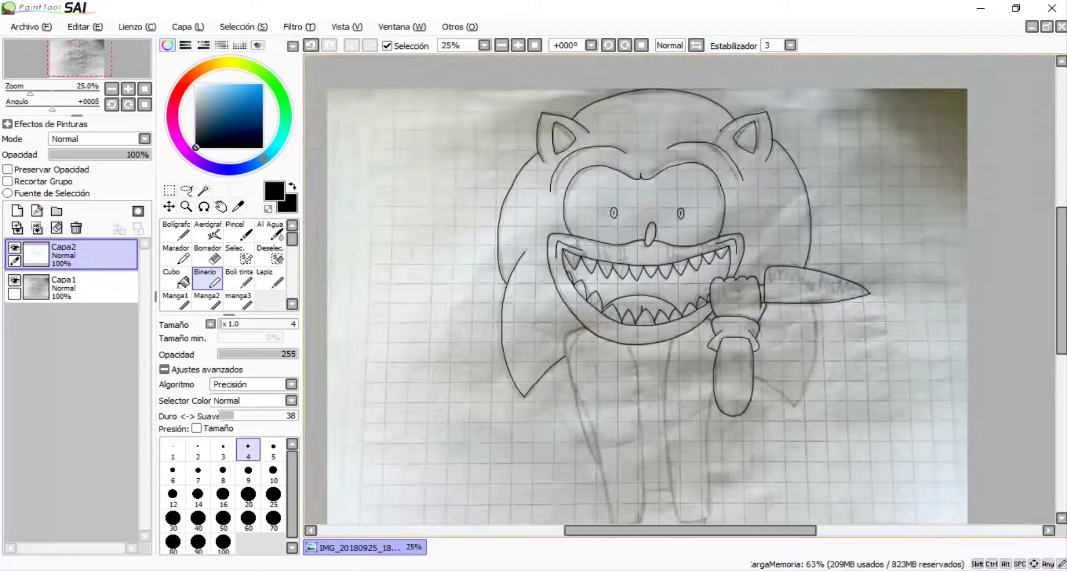
Step: Try to trace the outer edge of the lower-right head spike beneath the knife
scroll(795, 448, up, 3)
drag(854, 267, 853, 310)
key(ctrl+z)
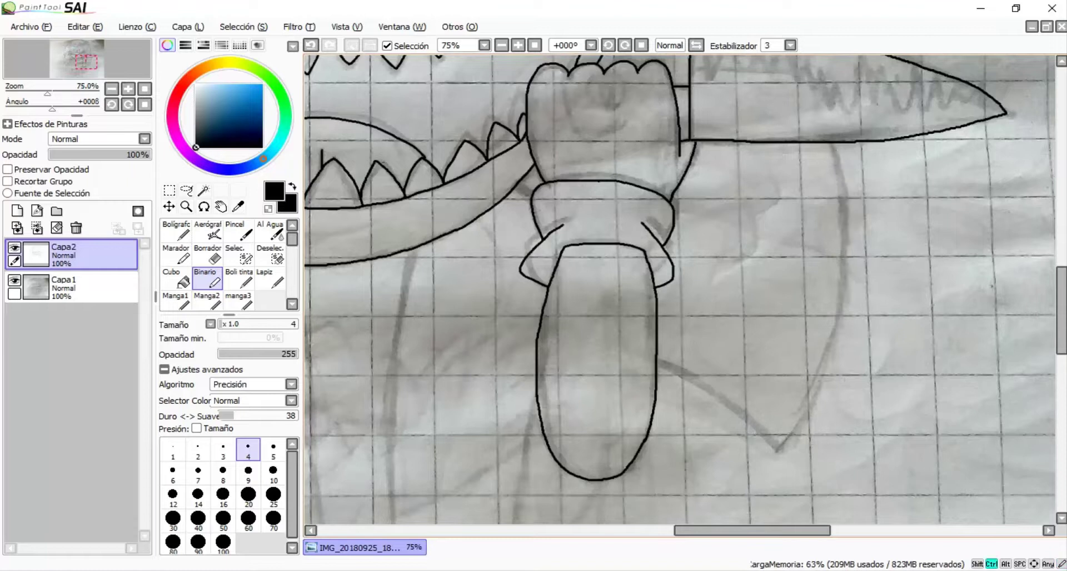
mouse_move(833, 145)
mouse_down()
mouse_move(847, 267)
mouse_move(827, 366)
mouse_up()
key(ctrl+z)
key(ctrl+z)
scroll(870, 320, up, 1)
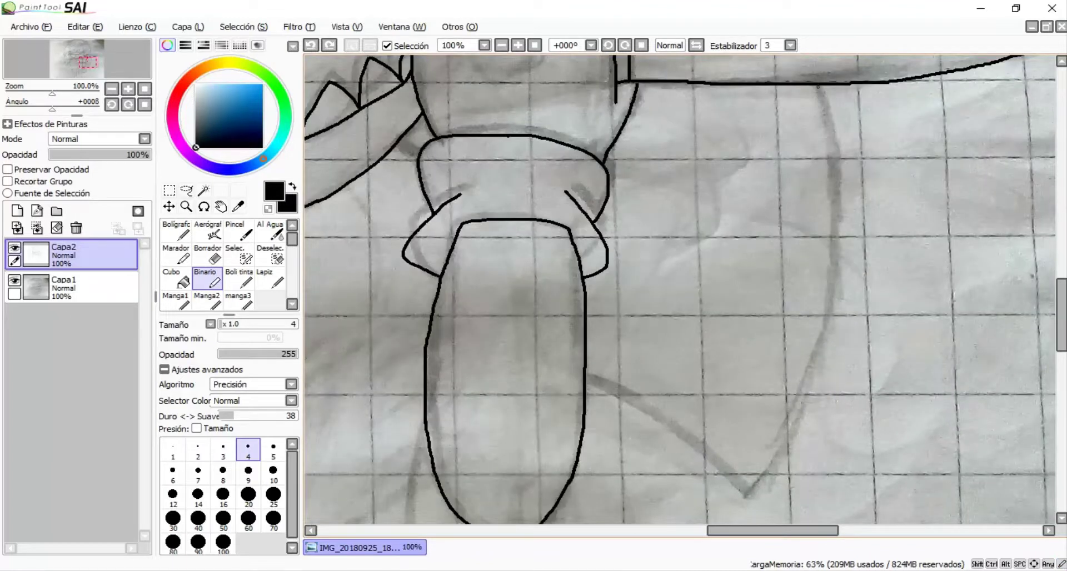
mouse_move(843, 199)
mouse_down()
mouse_move(827, 330)
mouse_move(745, 467)
mouse_up()
key(ctrl+z)
key(ctrl+z)
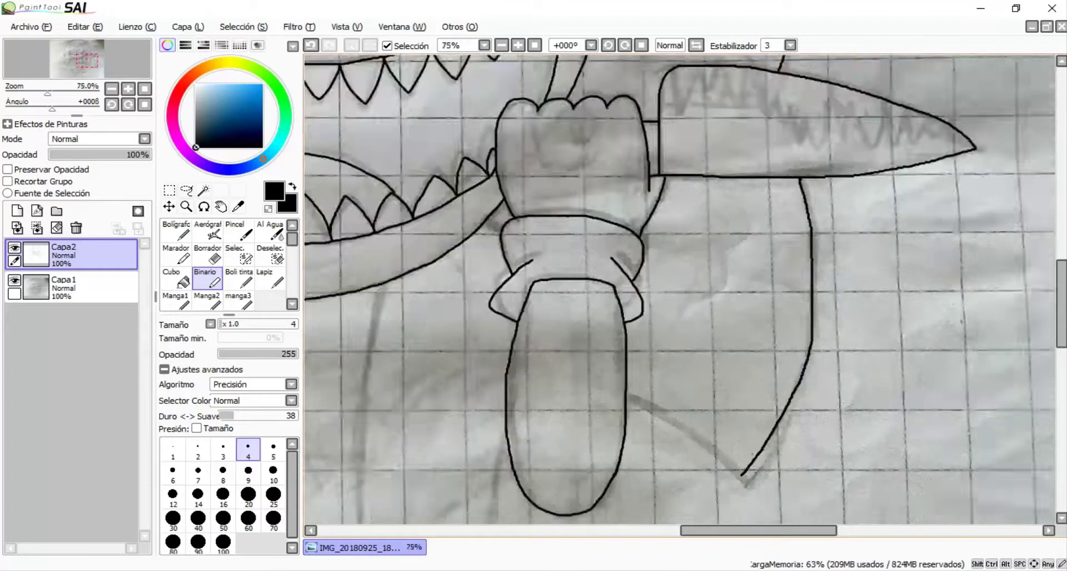
Step: Trace the lower-right head spike's outer edge and underside, and undo both lines
mouse_move(832, 151)
mouse_down()
mouse_move(834, 323)
mouse_move(795, 426)
mouse_up()
key(ctrl+z)
mouse_move(817, 78)
mouse_down()
mouse_move(849, 229)
mouse_move(790, 419)
mouse_move(745, 479)
mouse_up()
scroll(739, 479, up, 2)
mouse_move(448, 252)
mouse_down()
mouse_move(535, 282)
mouse_move(661, 354)
mouse_move(767, 467)
mouse_up()
scroll(767, 467, down, 5)
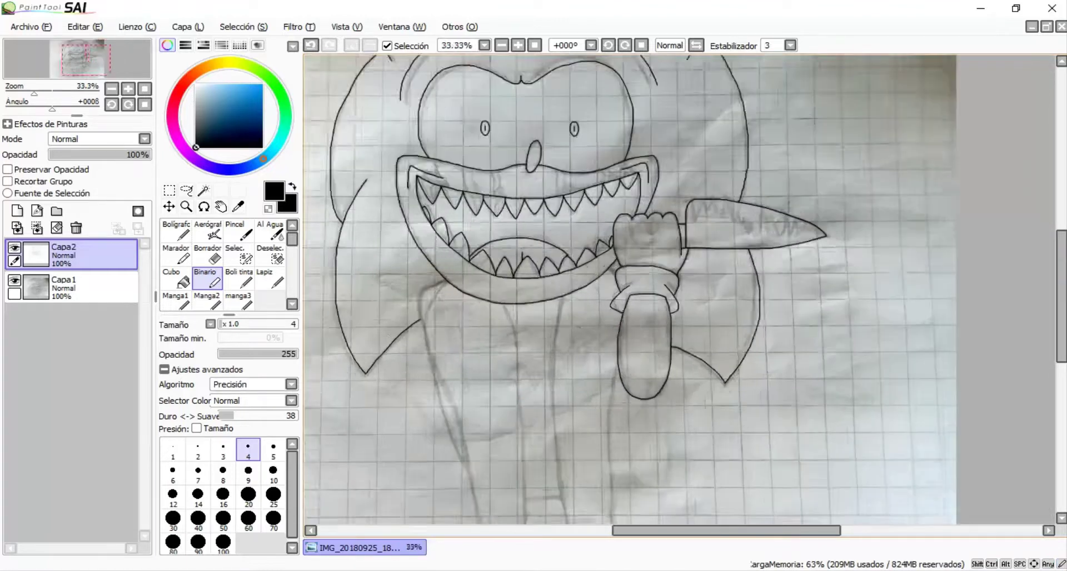
scroll(723, 349, up, 3)
key(ctrl+z)
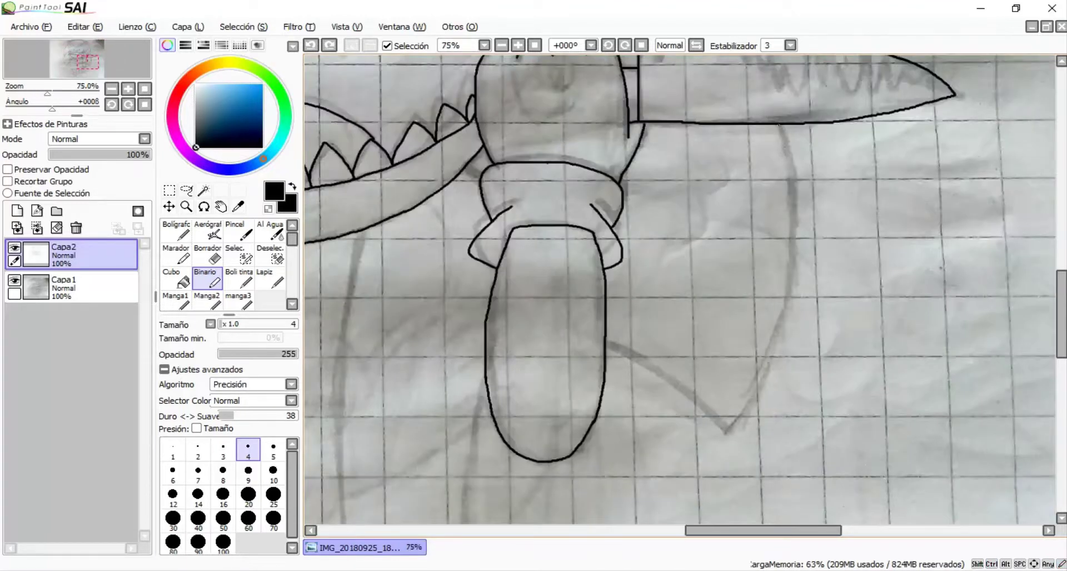
key(ctrl+z)
Step: Retry the lower-right head spike's outer curve from the knife blade toward its tip, undoing each attempt
drag(779, 125, 748, 383)
key(ctrl+z)
scroll(723, 366, up, 1)
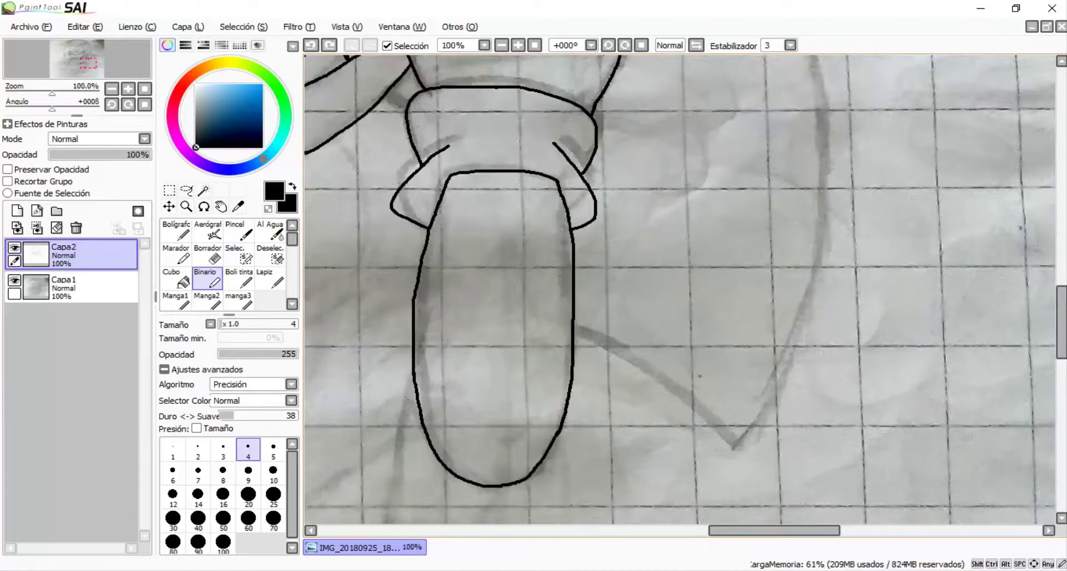
mouse_move(805, 63)
mouse_down()
mouse_move(817, 89)
mouse_move(821, 289)
mouse_move(788, 403)
mouse_up()
key(ctrl+z)
drag(808, 65, 810, 288)
key(ctrl+z)
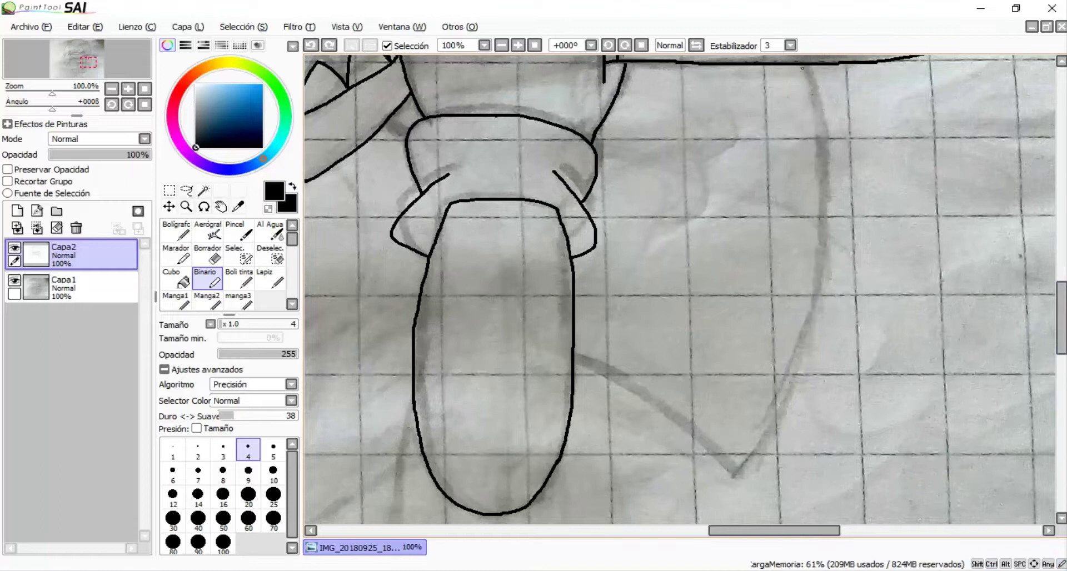
drag(832, 151, 817, 333)
key(ctrl+z)
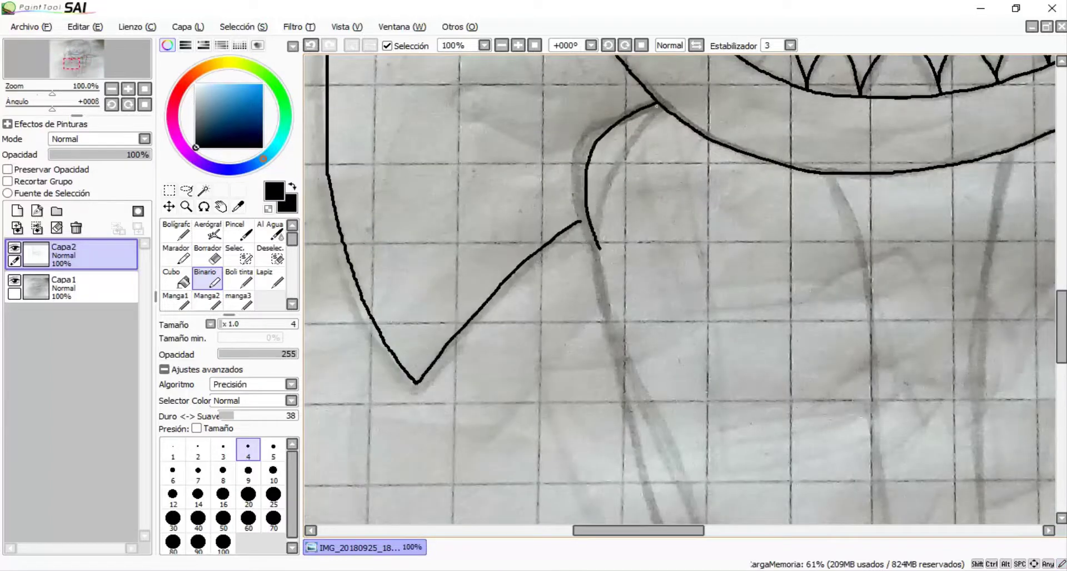
Step: Trace the left limb's curved top below the jaw and the upper part of its outer edge
scroll(679, 289, down, 2)
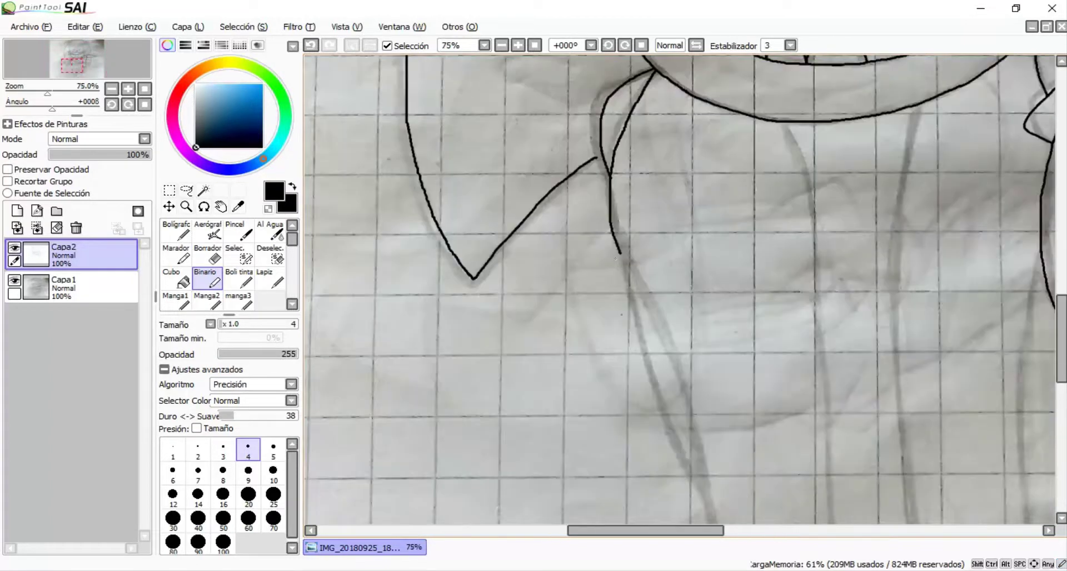
scroll(680, 289, up, 2)
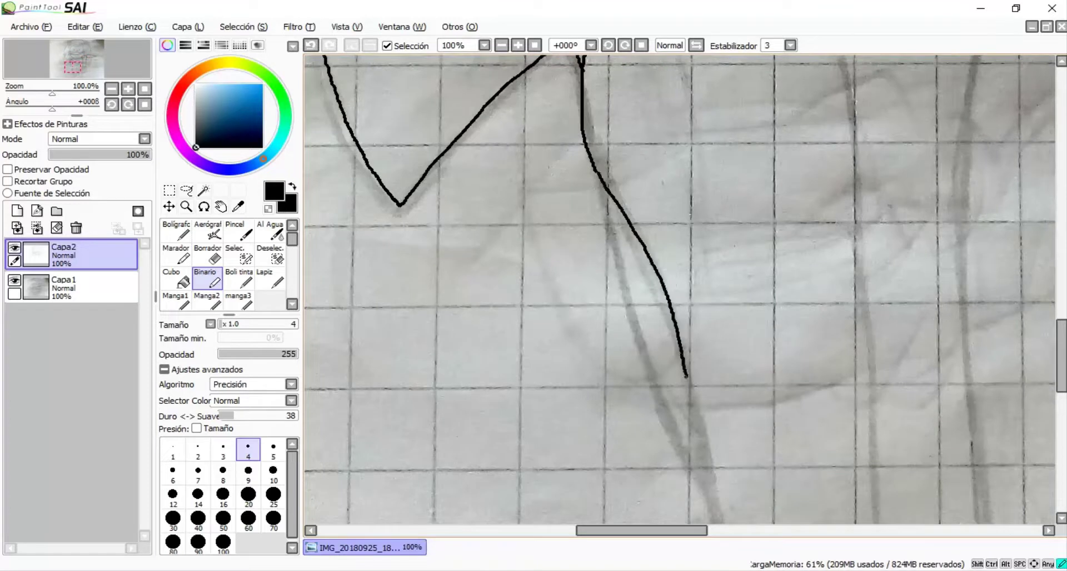
scroll(679, 289, down, 3)
scroll(679, 289, up, 3)
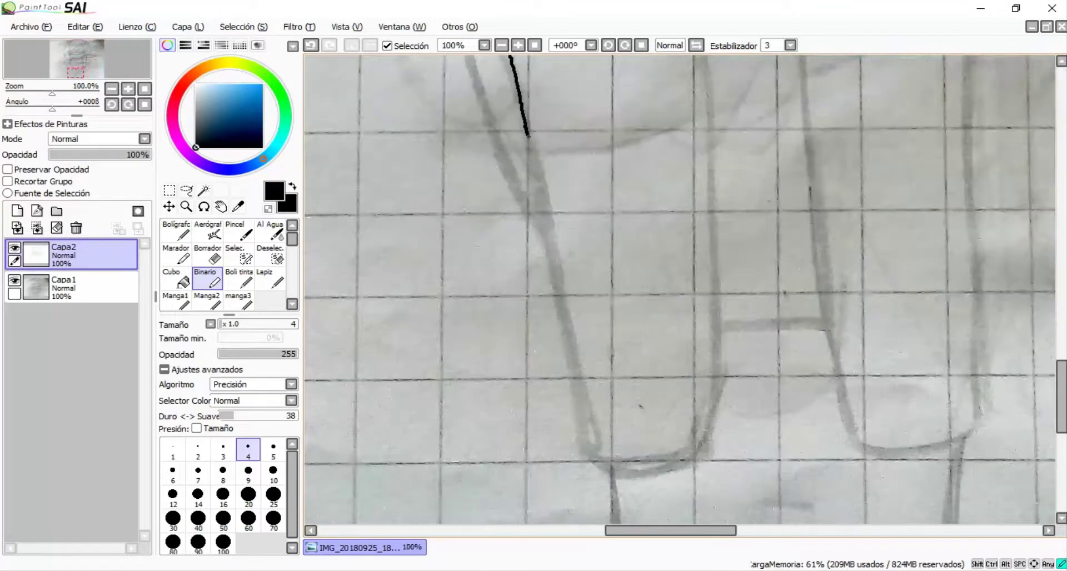
Step: Continue the left limb's outer edge down to its lower corner, trimming the line end with the eraser
drag(528, 135, 590, 405)
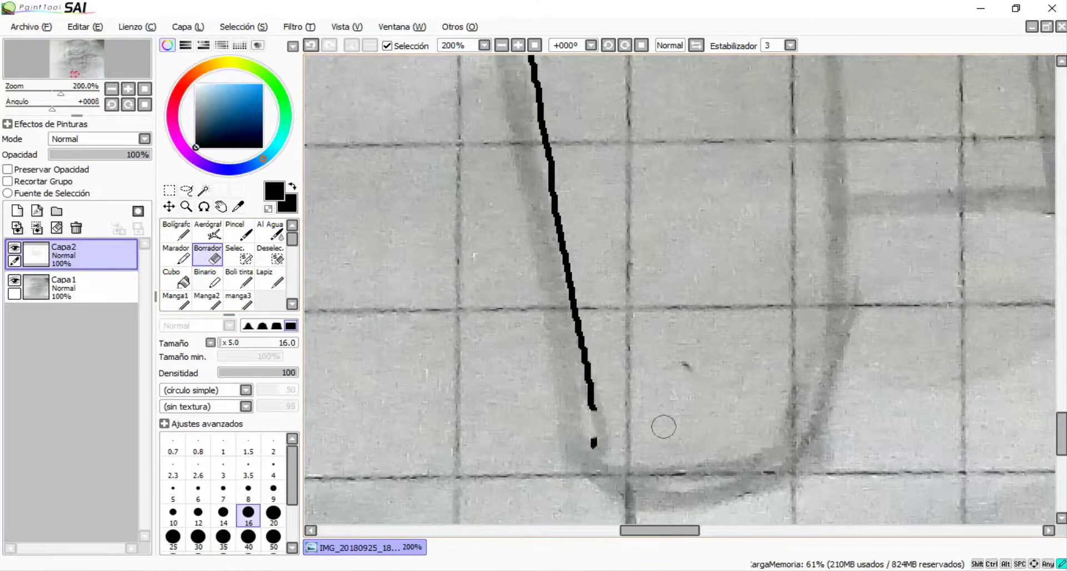
scroll(658, 372, up, 4)
drag(618, 314, 669, 500)
scroll(669, 500, down, 3)
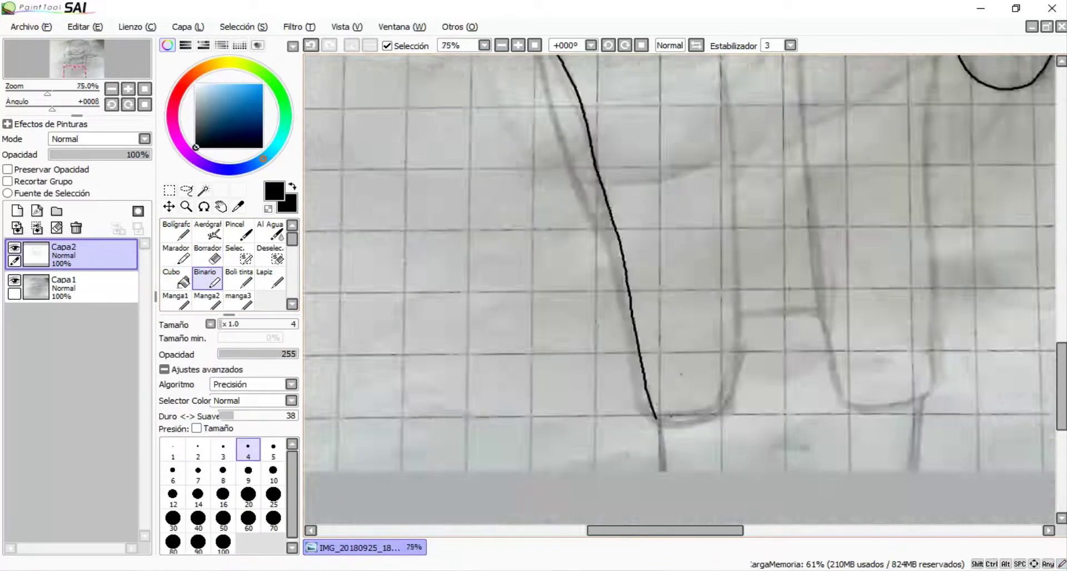
Step: Trace the shallow curved lower end of the left limb
scroll(572, 371, up, 2)
key(ctrl+z)
key(ctrl+y)
mouse_move(573, 371)
mouse_down()
mouse_move(626, 382)
mouse_move(870, 365)
mouse_up()
scroll(870, 365, down, 5)
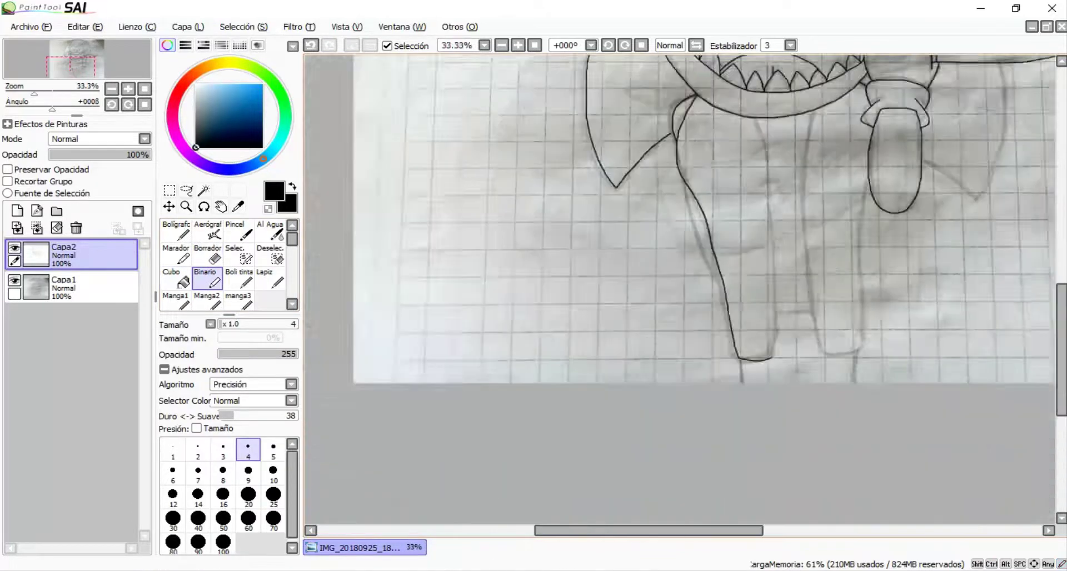
Step: Trace the left limb's inner edge from the jaw to its lower end, erasing the overlap and cleaning up the corner
key(ctrl+z)
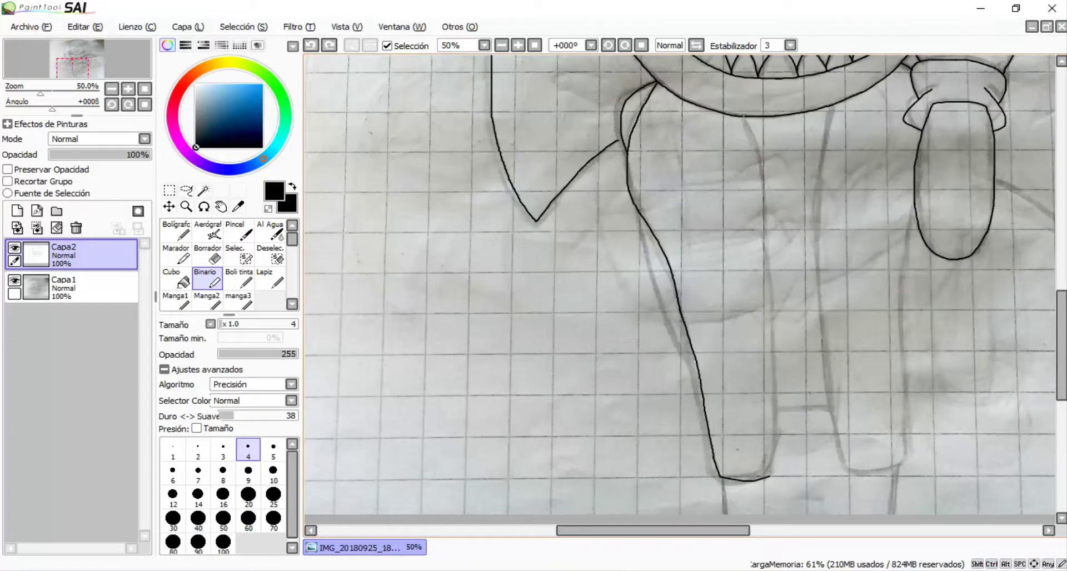
key(ctrl+z)
key(ctrl+z)
drag(780, 433, 769, 478)
scroll(770, 478, up, 6)
key(e)
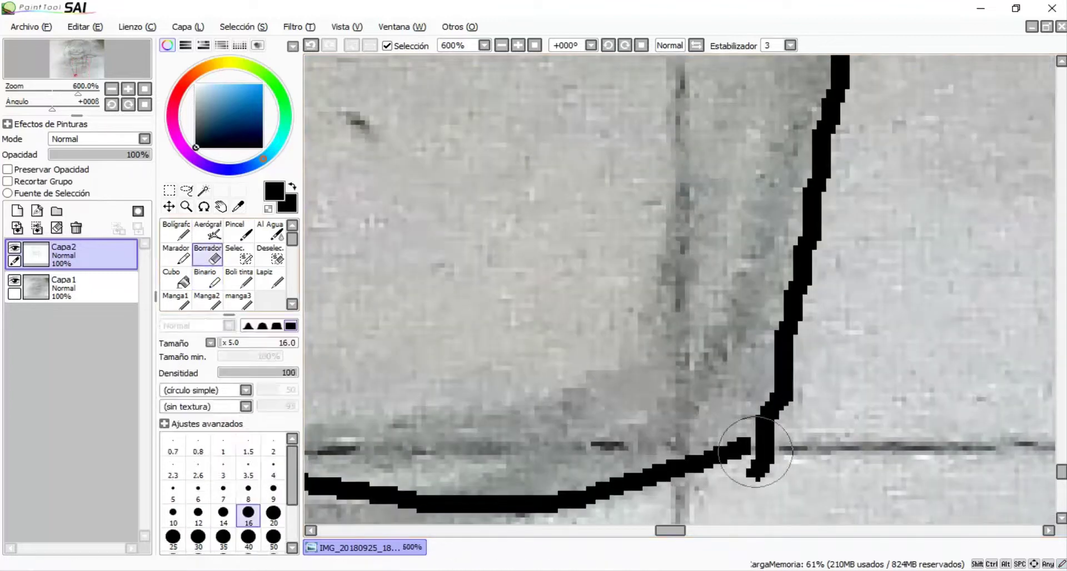
drag(772, 378, 790, 312)
click(206, 278)
mouse_move(805, 266)
mouse_down()
mouse_move(800, 376)
mouse_move(770, 380)
mouse_move(740, 458)
mouse_up()
key(ctrl+z)
scroll(739, 459, down, 8)
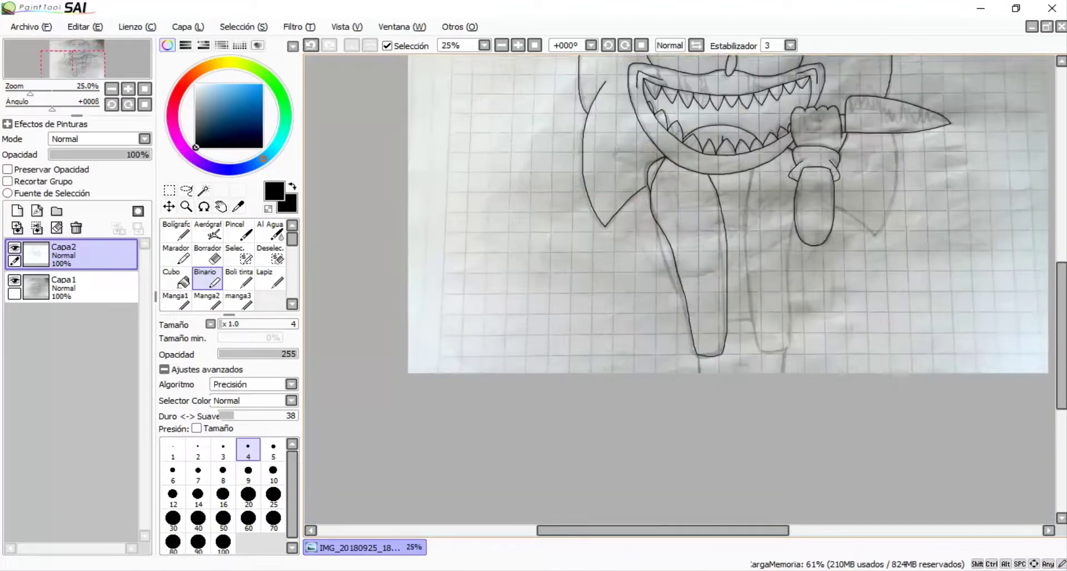
Step: Add a short second contour line along the middle of the left limb's outer edge
scroll(635, 180, up, 4)
scroll(610, 140, up, 5)
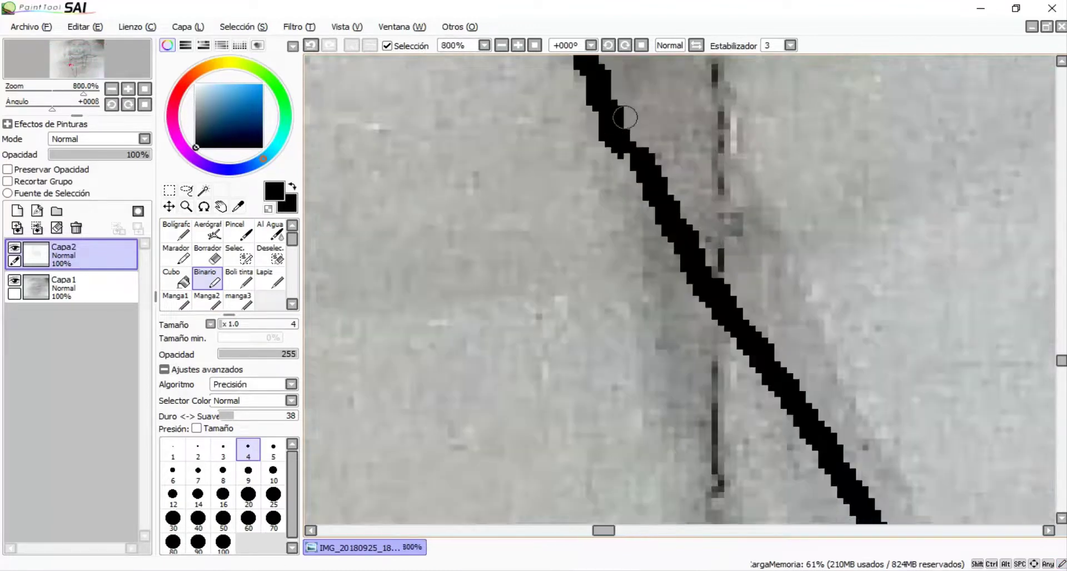
scroll(624, 144, down, 7)
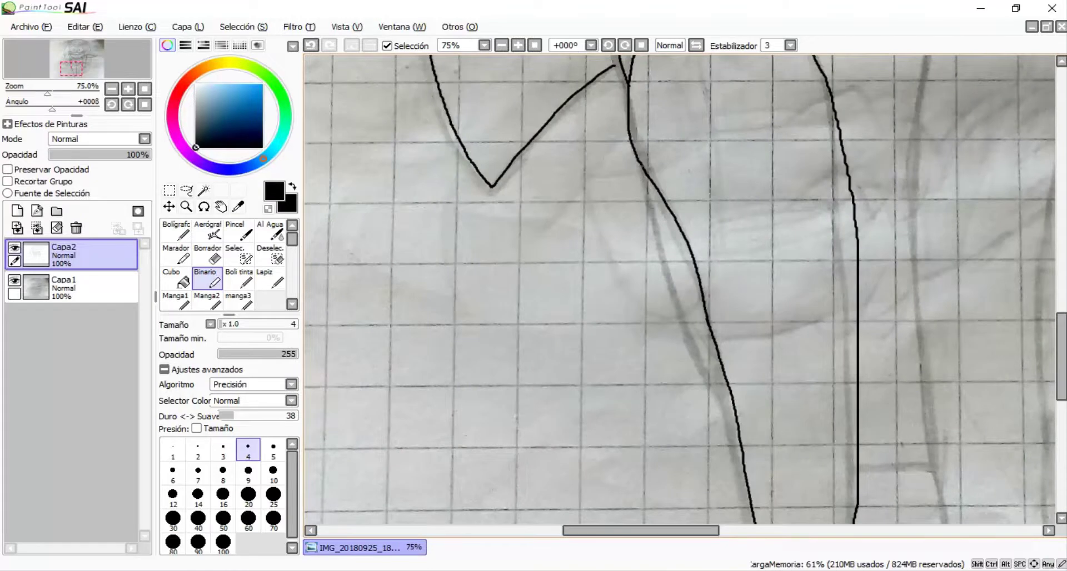
key(ctrl+z)
scroll(679, 289, up, 1)
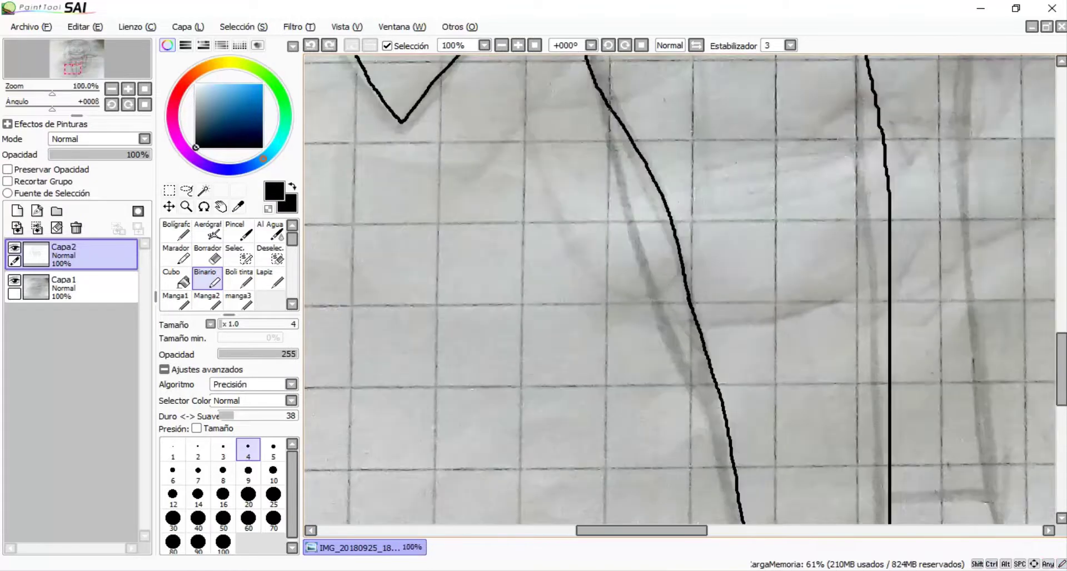
key(ctrl+y)
Step: Trace the right limb's inner edge from the jaw down toward its lower end
scroll(679, 289, down, 5)
scroll(679, 289, up, 3)
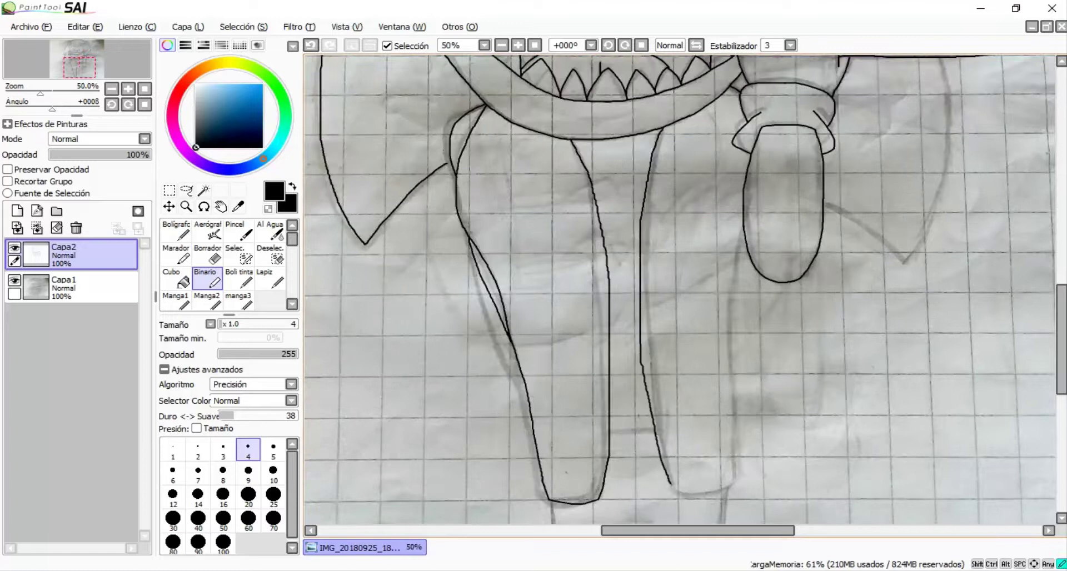
scroll(692, 469, down, 2)
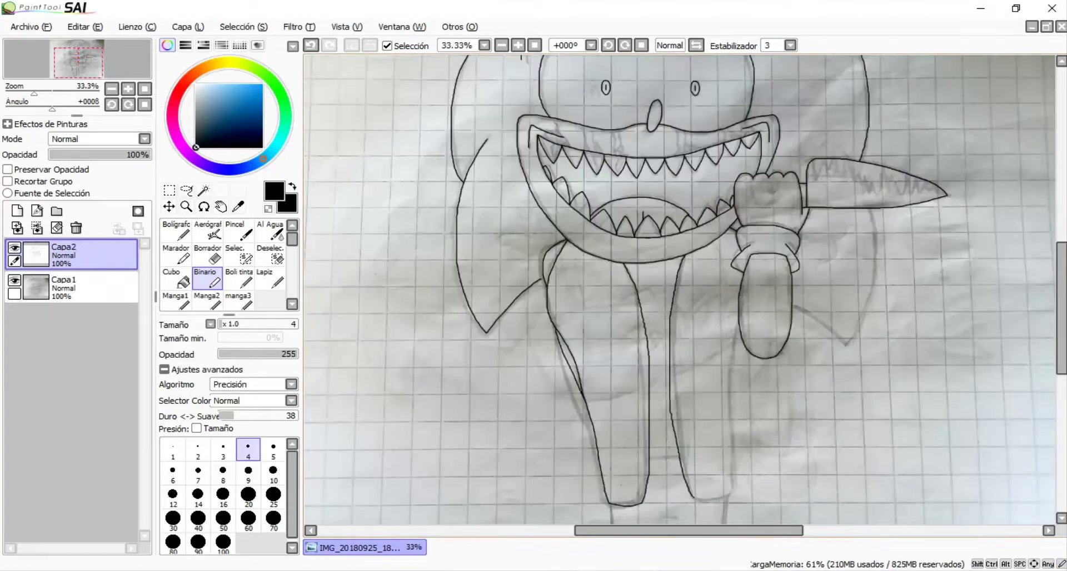
Step: Trace the curved lower end of the right limb from its inner corner to the outer side
scroll(717, 508, up, 5)
scroll(717, 508, up, 2)
mouse_move(518, 438)
mouse_down()
mouse_move(583, 444)
mouse_move(750, 421)
mouse_move(856, 373)
mouse_up()
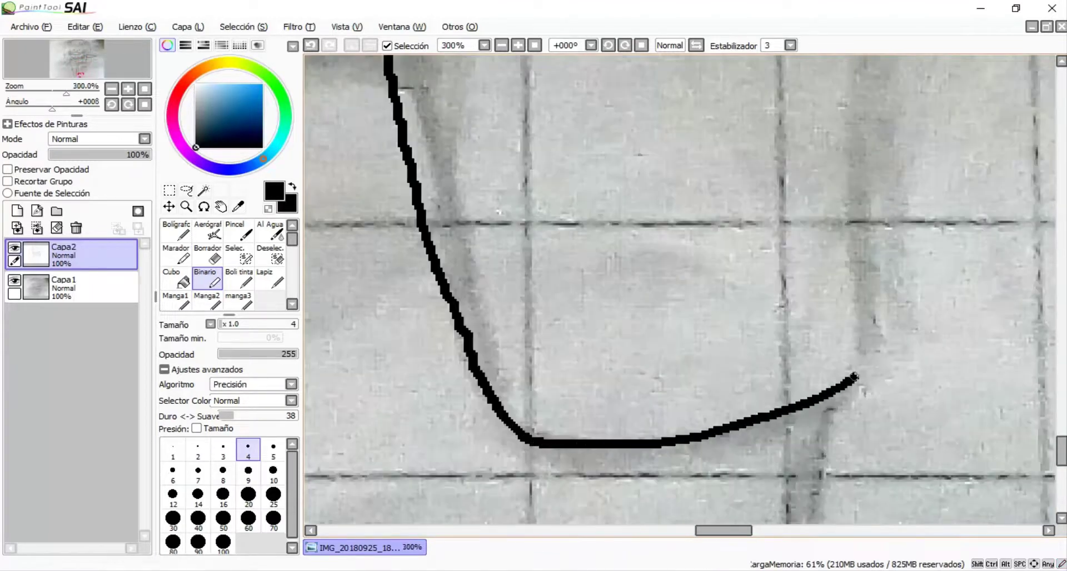
scroll(782, 423, down, 2)
scroll(782, 423, down, 3)
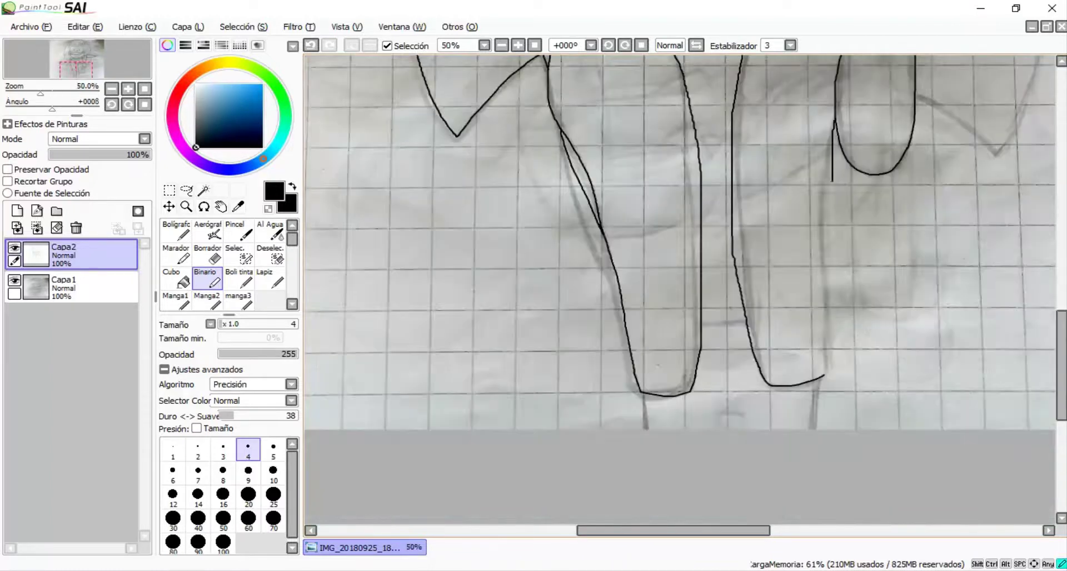
Step: Trace the right limb's outer edge from beside the raised forearm straight down to the corner of its lower end
scroll(917, 200, up, 1)
mouse_move(772, 422)
mouse_down()
mouse_move(780, 464)
mouse_move(748, 484)
mouse_up()
key(ctrl+z)
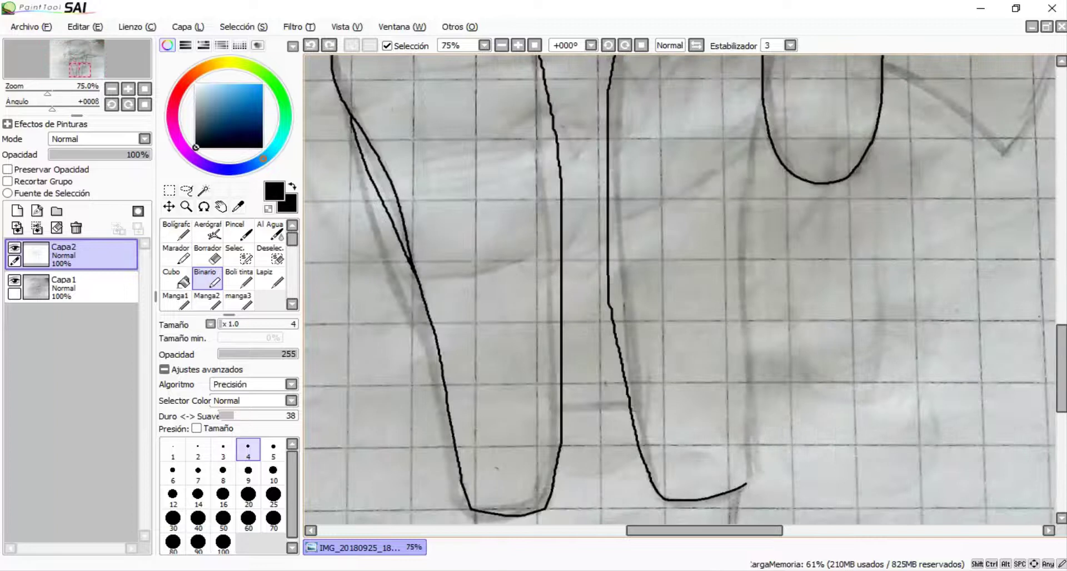
scroll(680, 295, right, 1)
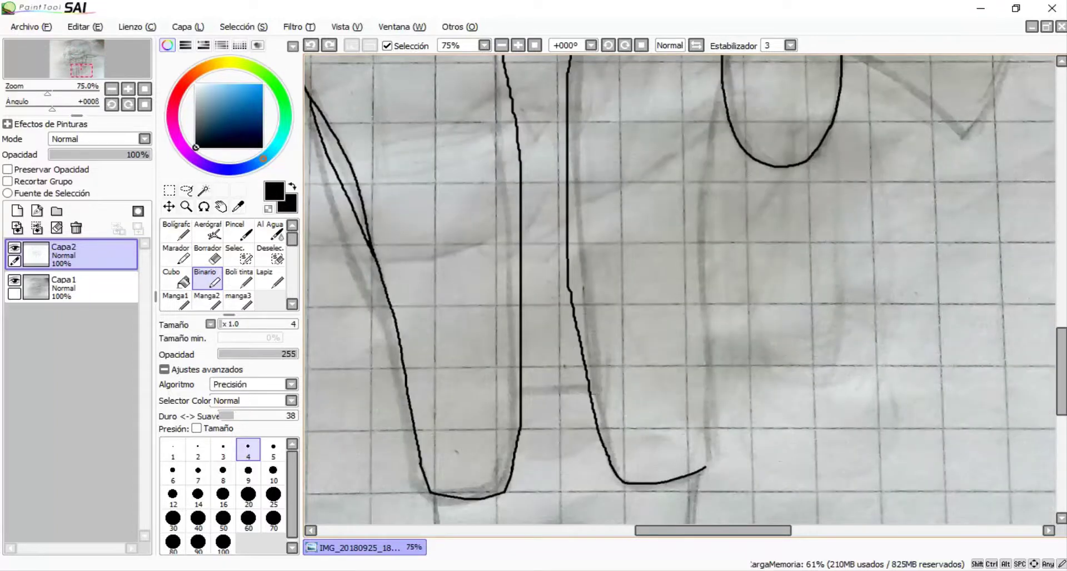
key(ctrl+z)
drag(717, 95, 696, 412)
key(ctrl+z)
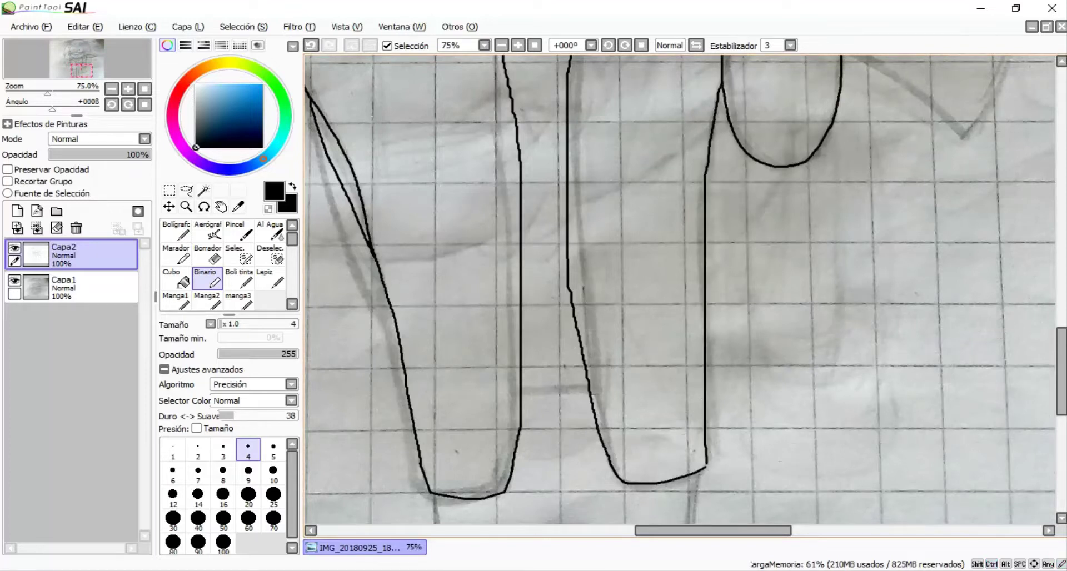
scroll(705, 473, up, 6)
scroll(705, 472, down, 10)
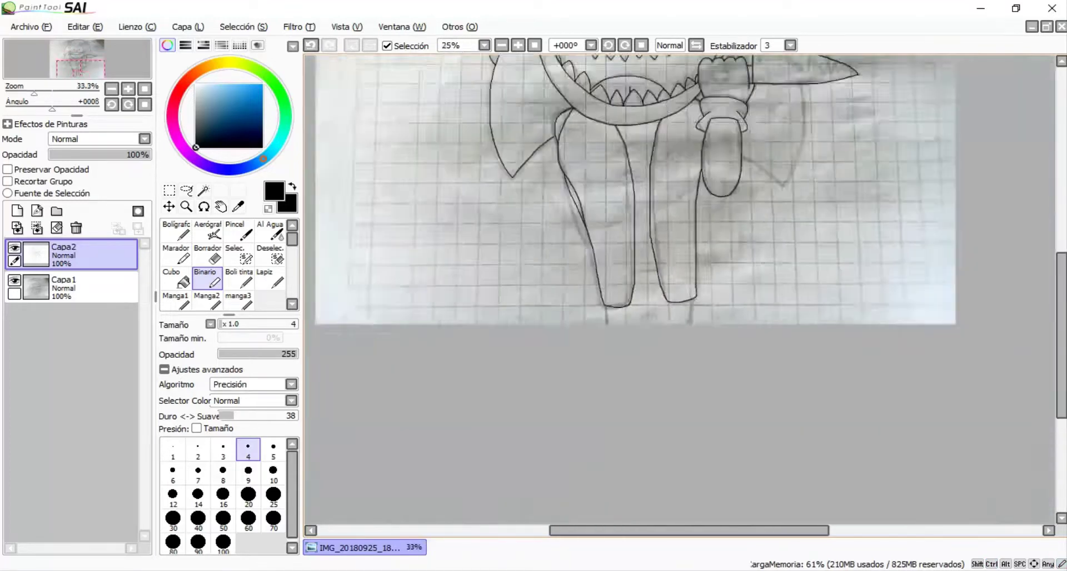
Step: Trace the lower right head spike's outer edge down to its tip and its lower edge back toward the raised arm
scroll(679, 289, down, 1)
scroll(679, 289, up, 3)
scroll(680, 289, down, 3)
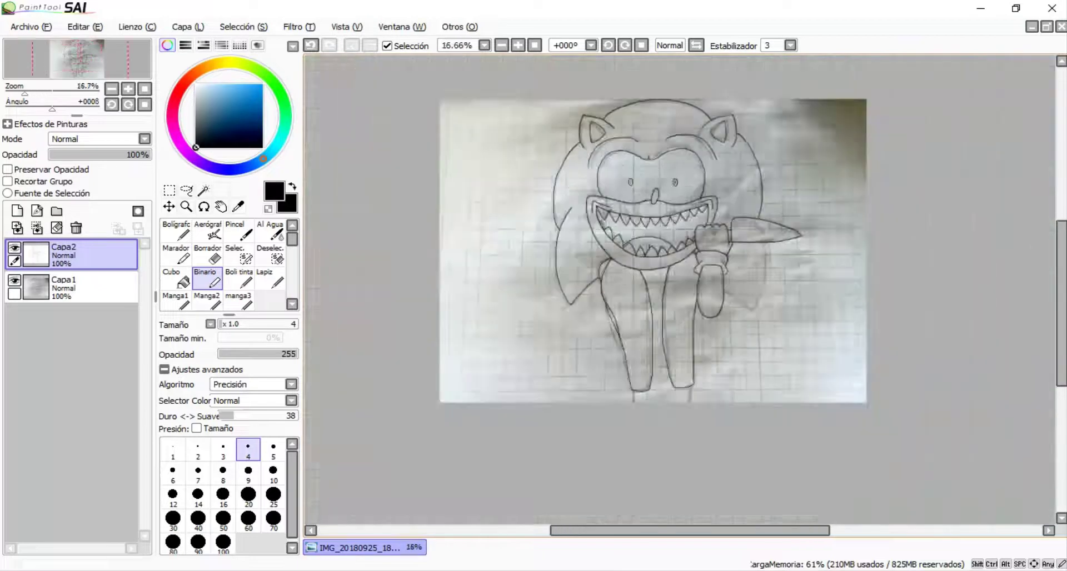
scroll(679, 289, up, 5)
scroll(680, 289, down, 3)
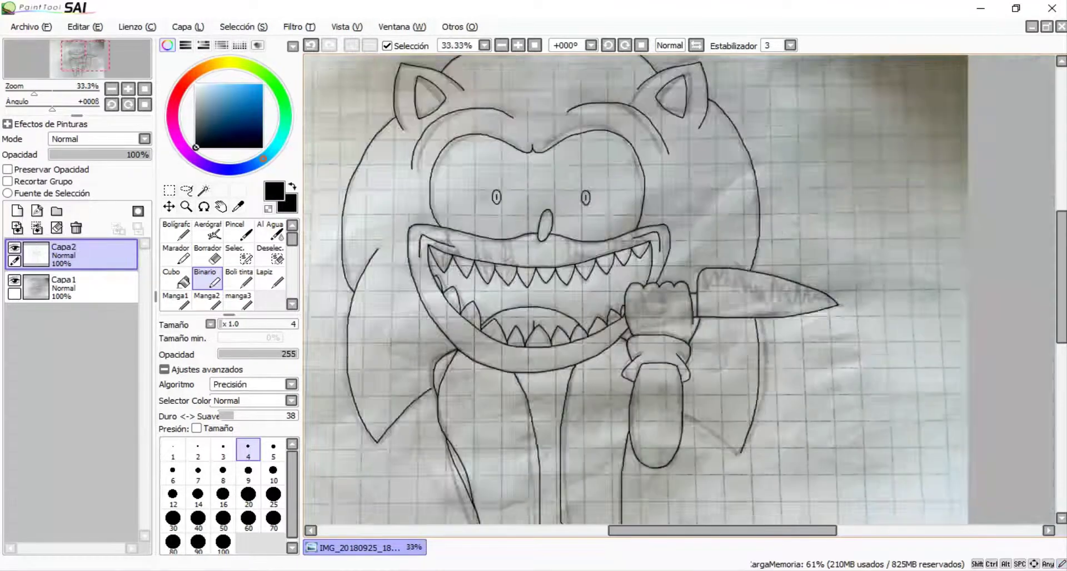
scroll(709, 444, up, 3)
scroll(762, 495, up, 2)
mouse_move(377, 131)
mouse_down()
mouse_move(528, 189)
mouse_move(834, 473)
mouse_up()
scroll(893, 459, down, 8)
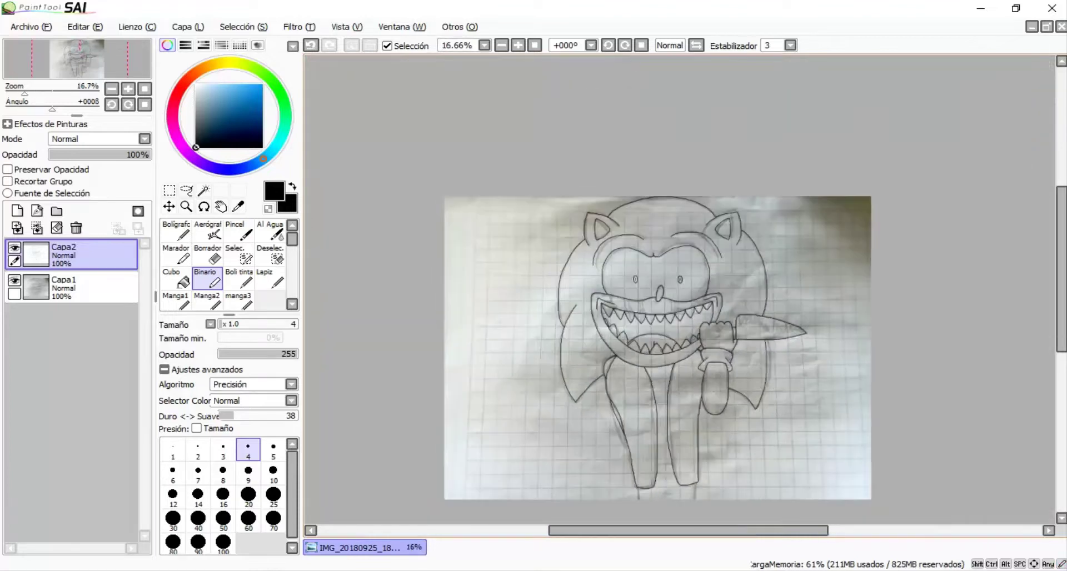
Step: Add a short line below the lower end of each limb, running down to the image's bottom edge
scroll(652, 489, up, 4)
scroll(652, 489, up, 2)
drag(913, 318, 917, 491)
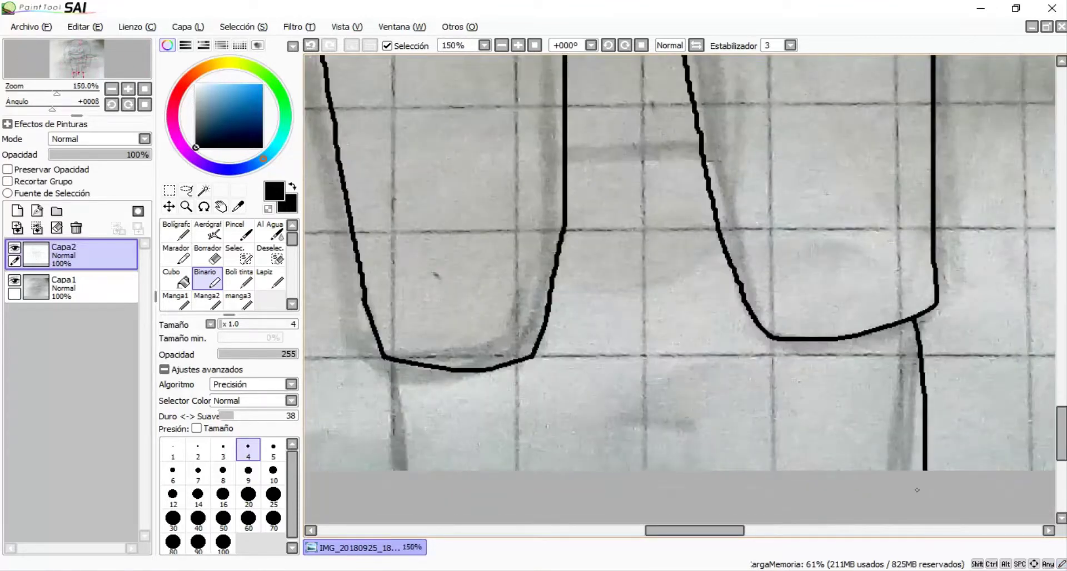
drag(394, 361, 402, 478)
scroll(621, 404, down, 1)
scroll(620, 404, up, 2)
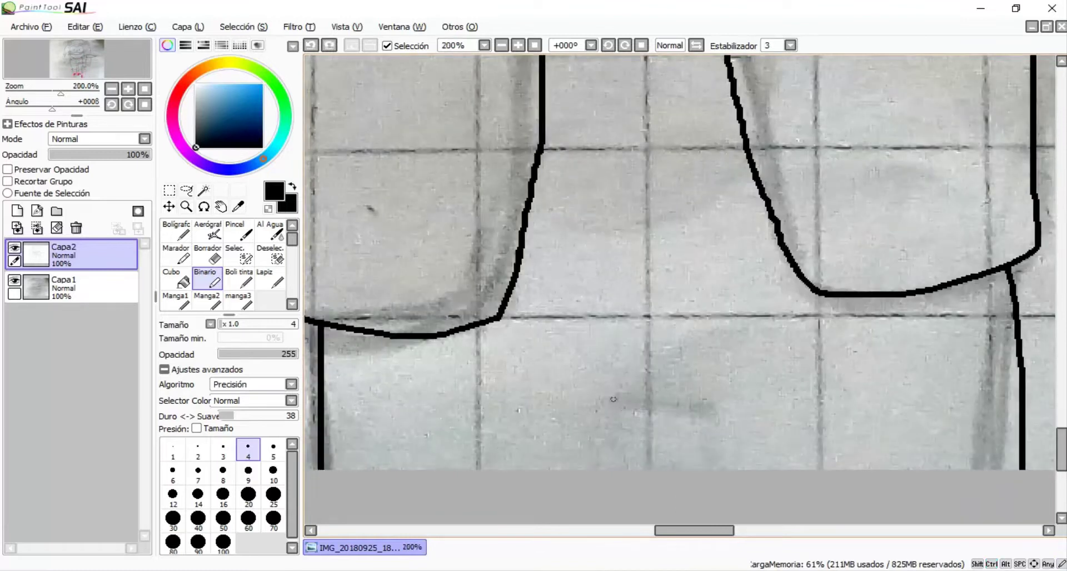
Step: Draw the small open-bottomed notch between the two lower lines and a horizontal line joining the limbs' inner edges
drag(609, 395, 710, 412)
drag(610, 396, 609, 469)
scroll(612, 423, up, 1)
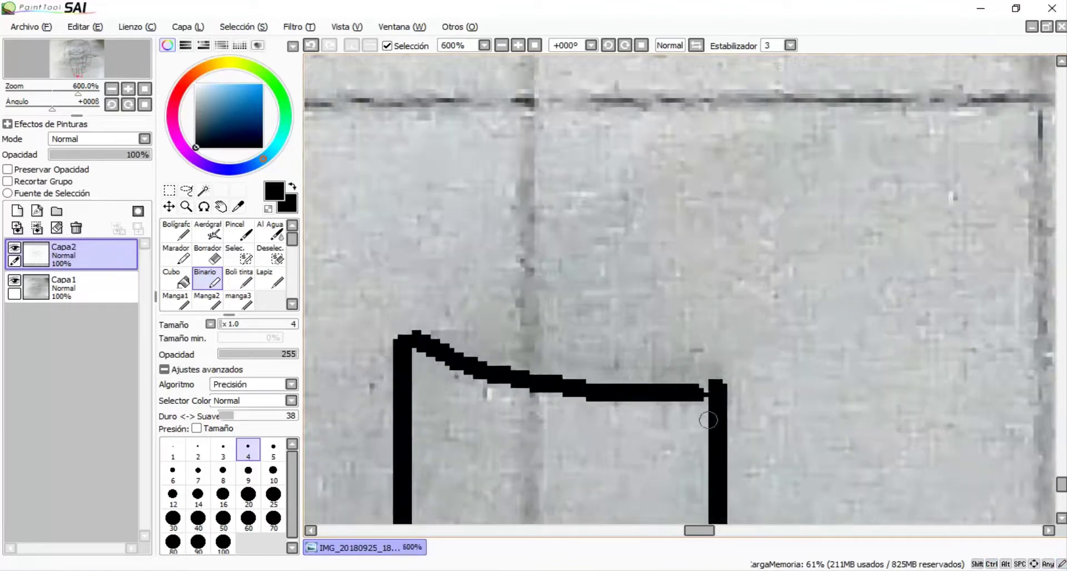
scroll(611, 423, down, 2)
scroll(784, 297, up, 1)
drag(615, 300, 784, 296)
scroll(783, 297, down, 1)
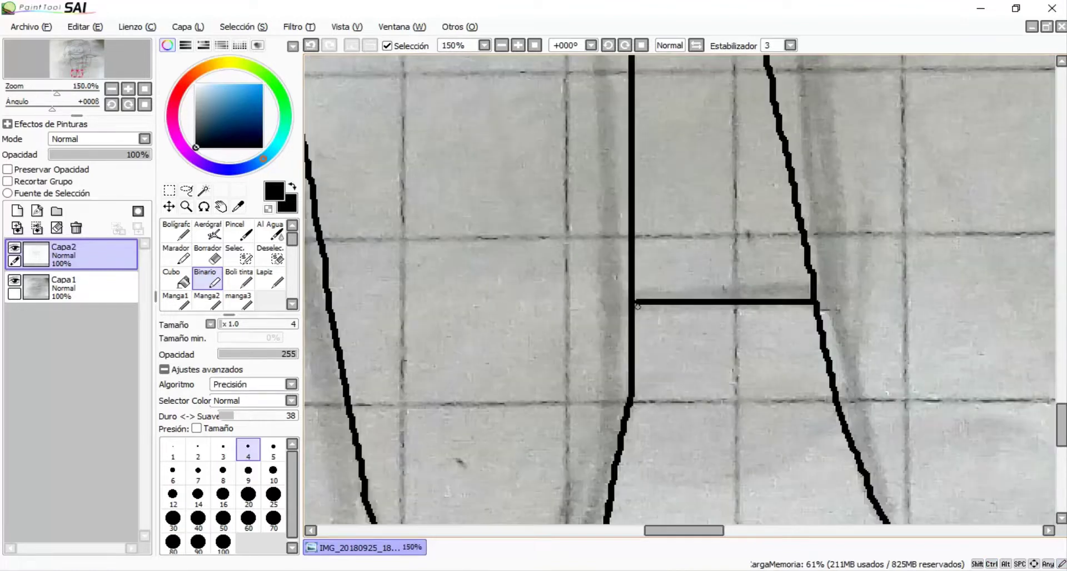
Step: Hide the sketch layer Capa1 to check the inked line art on its own, and show it again
scroll(628, 290, up, 3)
scroll(628, 291, down, 7)
scroll(628, 291, up, 1)
click(83, 286)
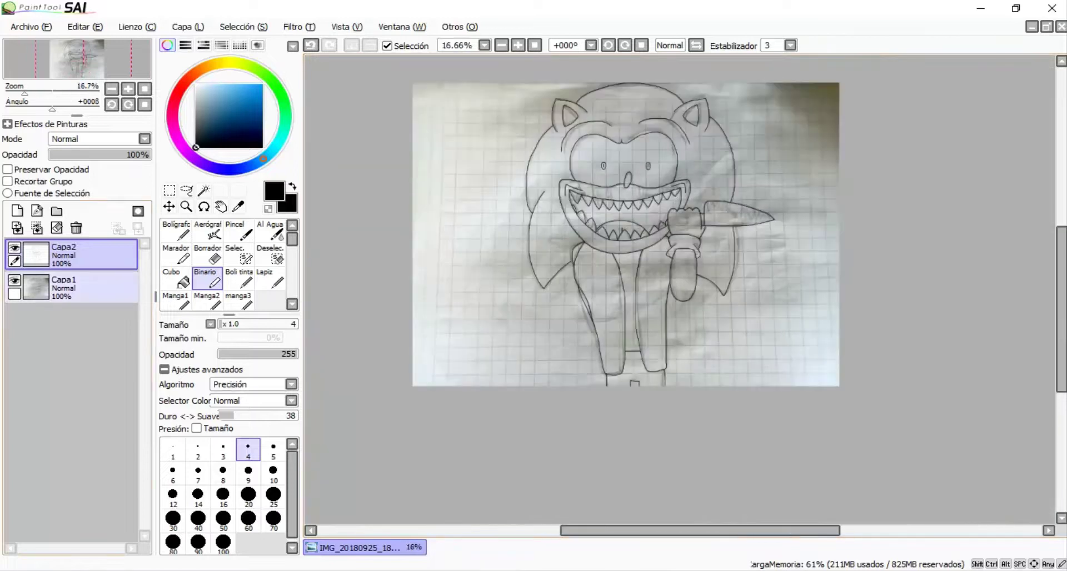
click(14, 281)
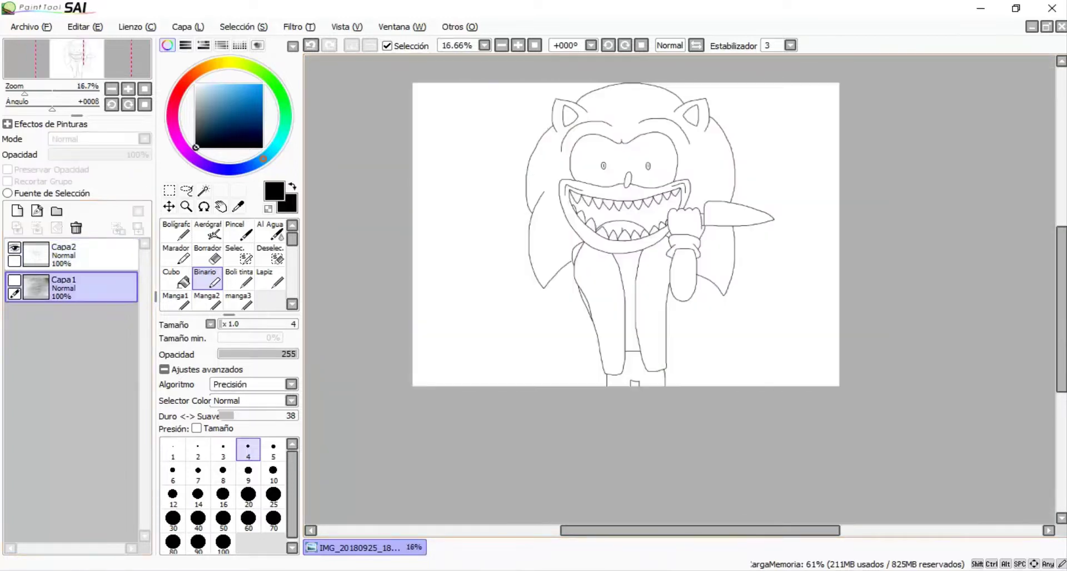
scroll(619, 157, up, 6)
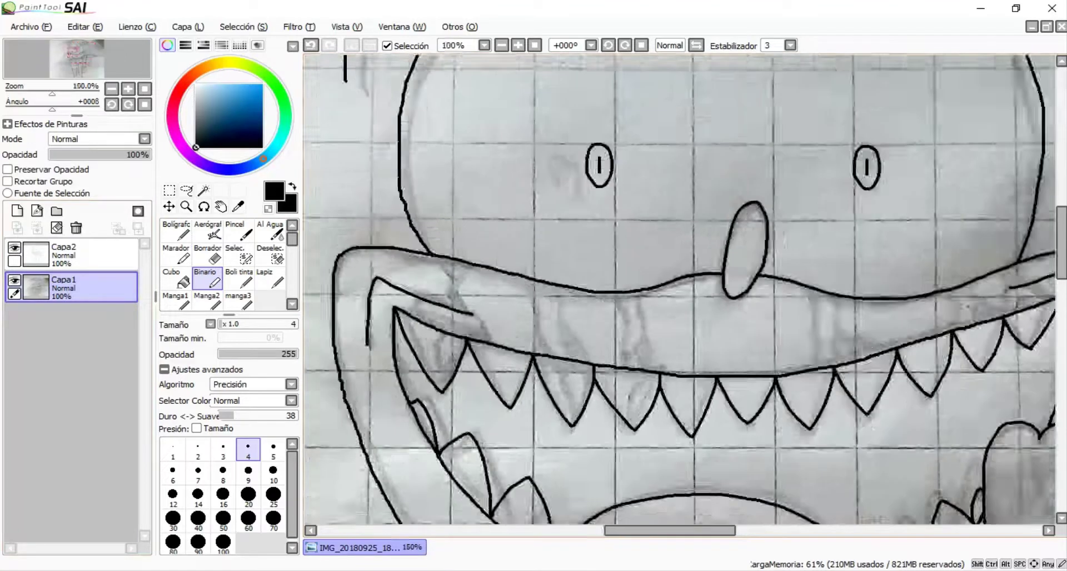
Step: Choose a dark red and draw two converging drip outlines from the upper lip contour near the mouth's left corner
scroll(679, 290, up, 4)
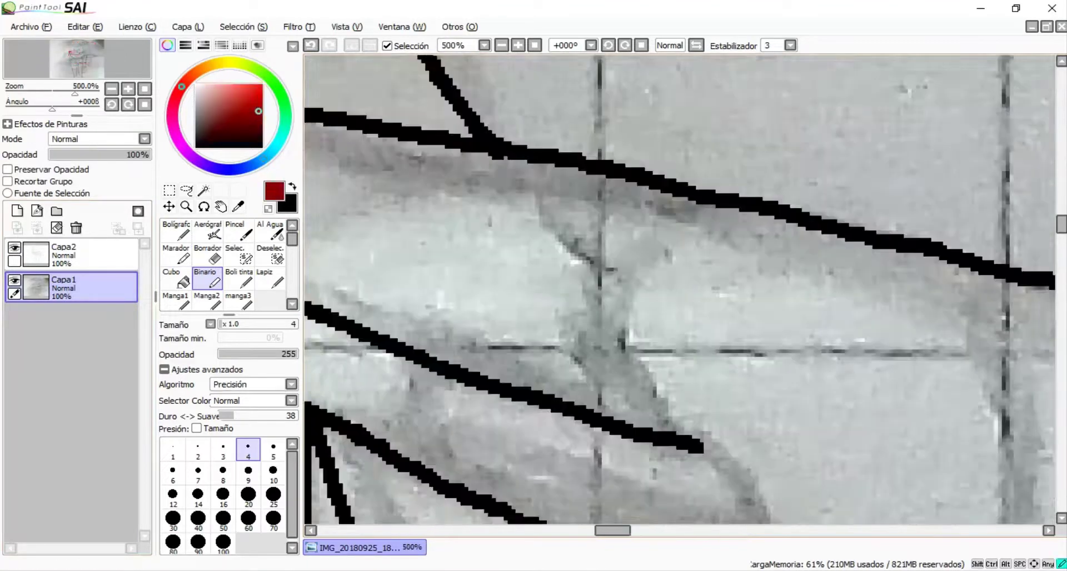
mouse_move(535, 164)
mouse_down()
mouse_move(569, 294)
mouse_move(610, 358)
mouse_up()
mouse_move(671, 194)
mouse_down()
mouse_move(618, 228)
mouse_move(605, 332)
mouse_move(658, 431)
mouse_up()
scroll(611, 381, down, 1)
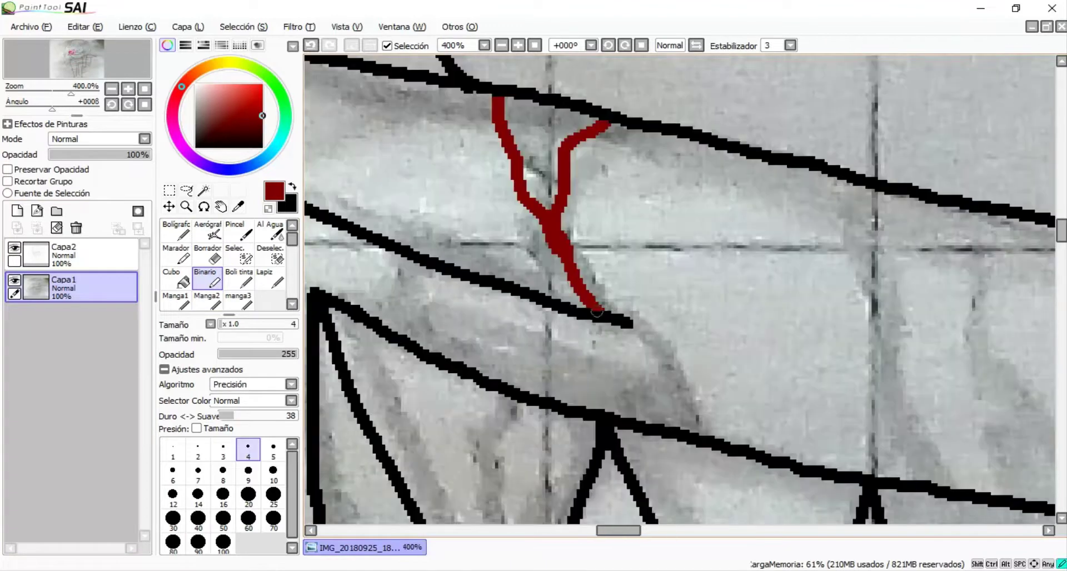
Step: Select the red drip strokes with the magic wand and transfer them to the line-art layer Capa2
scroll(611, 309, down, 1)
click(203, 190)
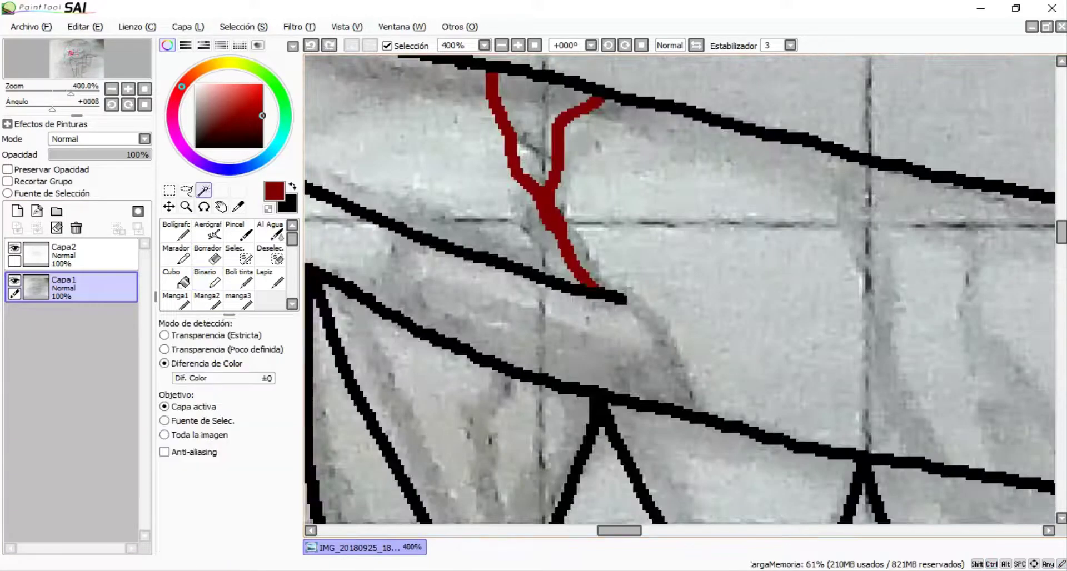
click(548, 211)
click(17, 228)
click(37, 228)
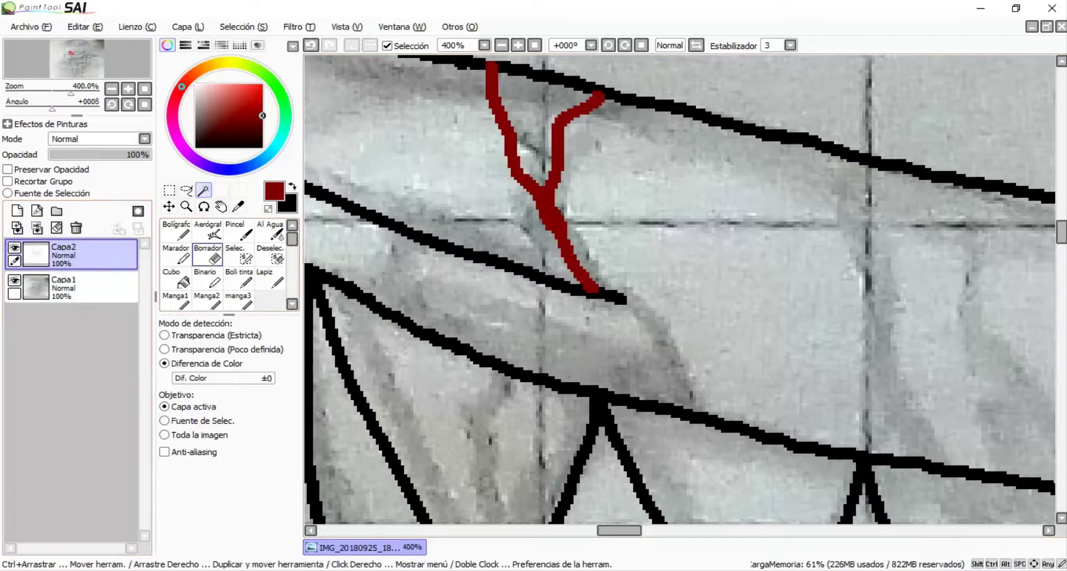
Step: Extend the red drip outline along the inner lip line and down both sides to the gum line with the Binario pen
click(207, 278)
scroll(589, 284, up, 2)
mouse_move(611, 295)
mouse_down()
mouse_move(706, 425)
mouse_move(886, 503)
mouse_up()
mouse_move(483, 250)
mouse_down()
mouse_move(634, 322)
mouse_move(750, 353)
mouse_move(453, 392)
mouse_up()
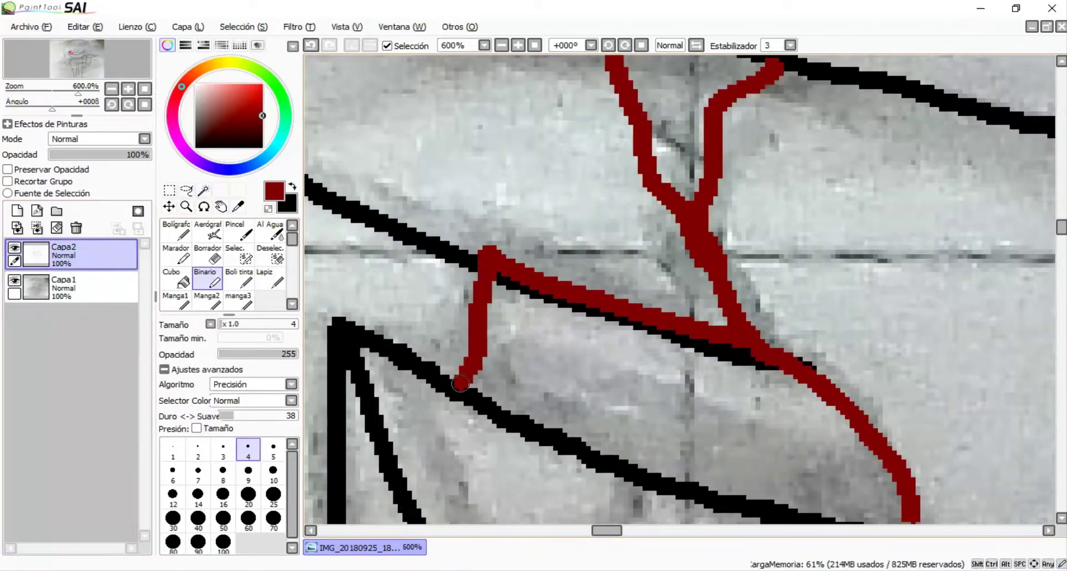
Step: Fill the upper part of the first drip with dark red and touch up its edge along the lip contour
scroll(472, 312, down, 4)
scroll(500, 289, up, 3)
click(183, 278)
click(514, 133)
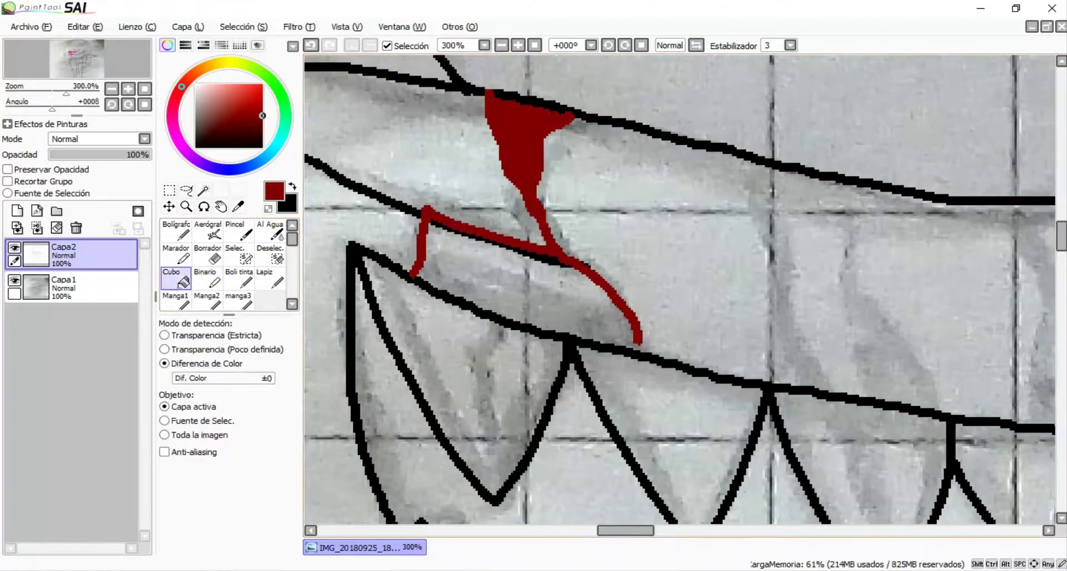
scroll(512, 167, up, 3)
click(207, 278)
scroll(442, 157, up, 2)
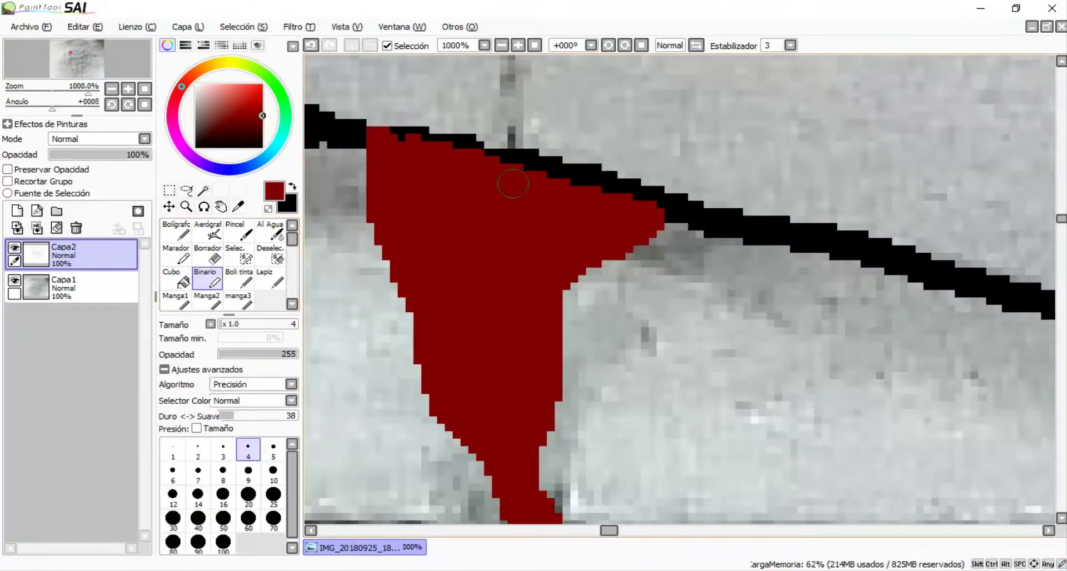
scroll(489, 201, down, 8)
Step: Continue the first drip's outline along the gum line and down onto the first and second upper teeth
scroll(522, 214, up, 6)
drag(503, 187, 616, 245)
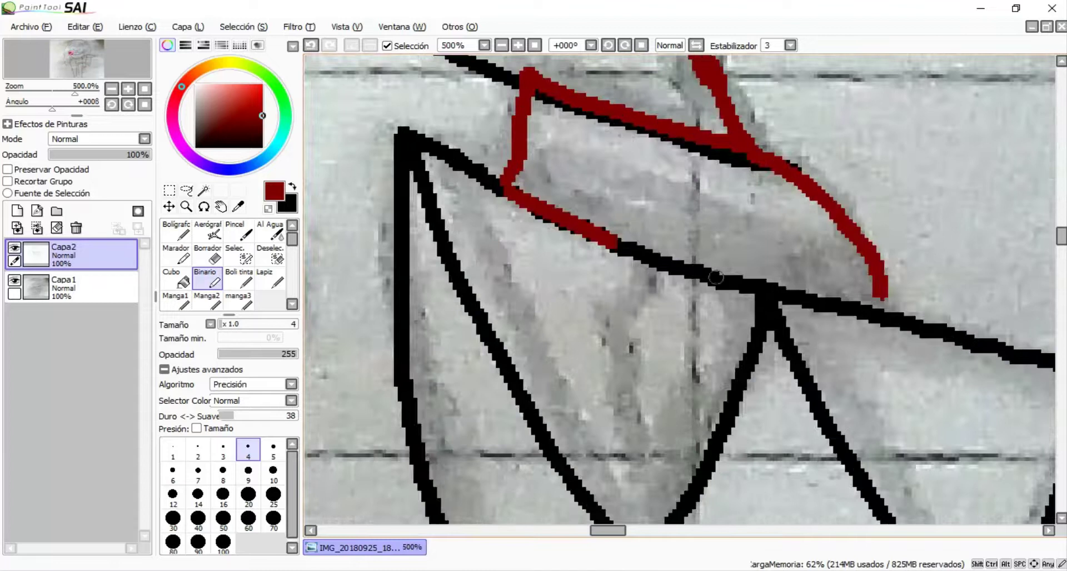
drag(881, 295, 868, 411)
drag(617, 244, 670, 460)
Step: Try filling the drip areas on the first and second upper teeth with dark red, and undo both fills
click(176, 278)
click(689, 356)
click(817, 355)
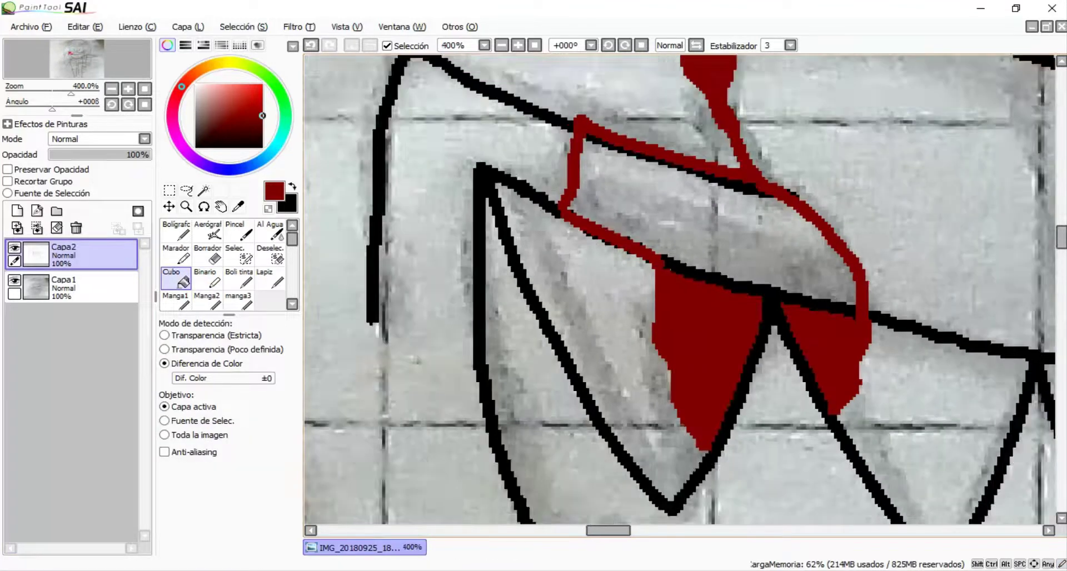
scroll(695, 334, down, 10)
scroll(695, 334, up, 8)
key(ctrl+z)
key(ctrl+z)
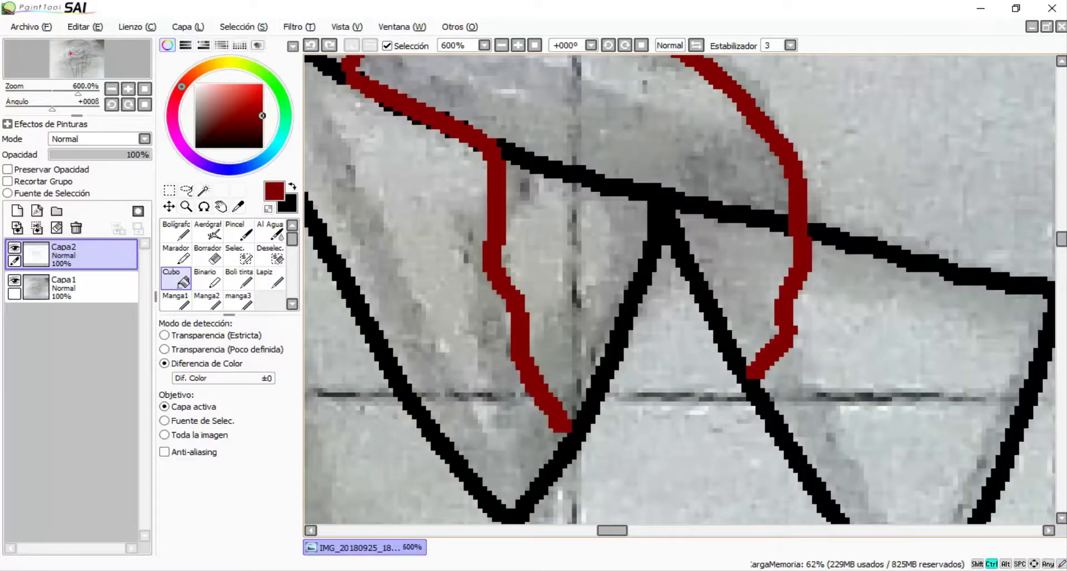
Step: Outline a second wavy dark red drip from the upper lip contour across the gum line to the third tooth's tip
scroll(679, 289, down, 8)
scroll(583, 261, up, 6)
click(206, 278)
mouse_move(670, 58)
mouse_down()
mouse_move(655, 109)
mouse_move(688, 268)
mouse_up()
mouse_move(755, 79)
mouse_down()
mouse_move(748, 175)
mouse_move(778, 240)
mouse_move(773, 298)
mouse_move(786, 360)
mouse_move(823, 425)
mouse_up()
drag(701, 286, 717, 339)
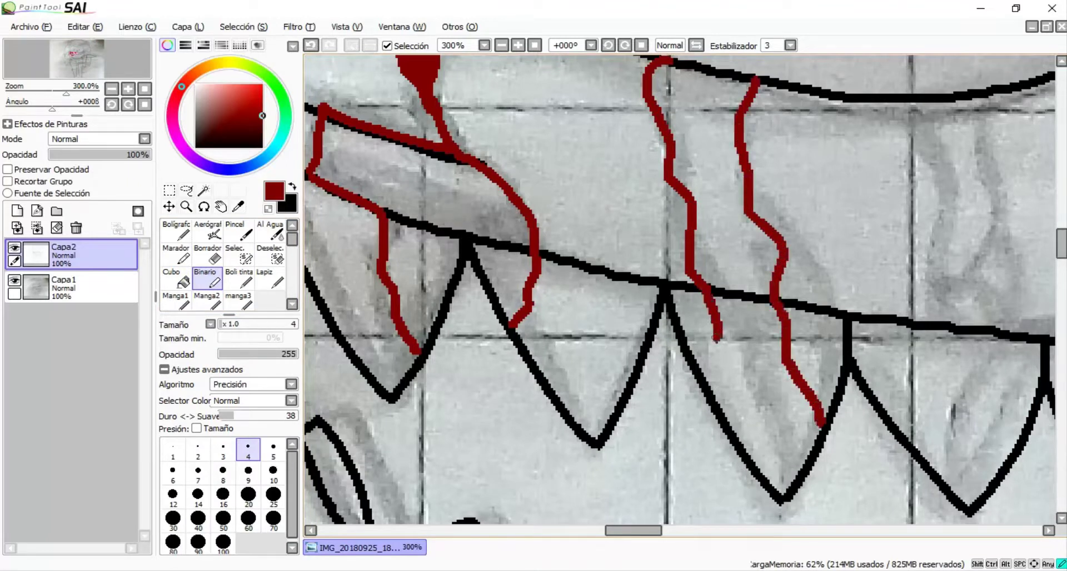
scroll(811, 479, up, 2)
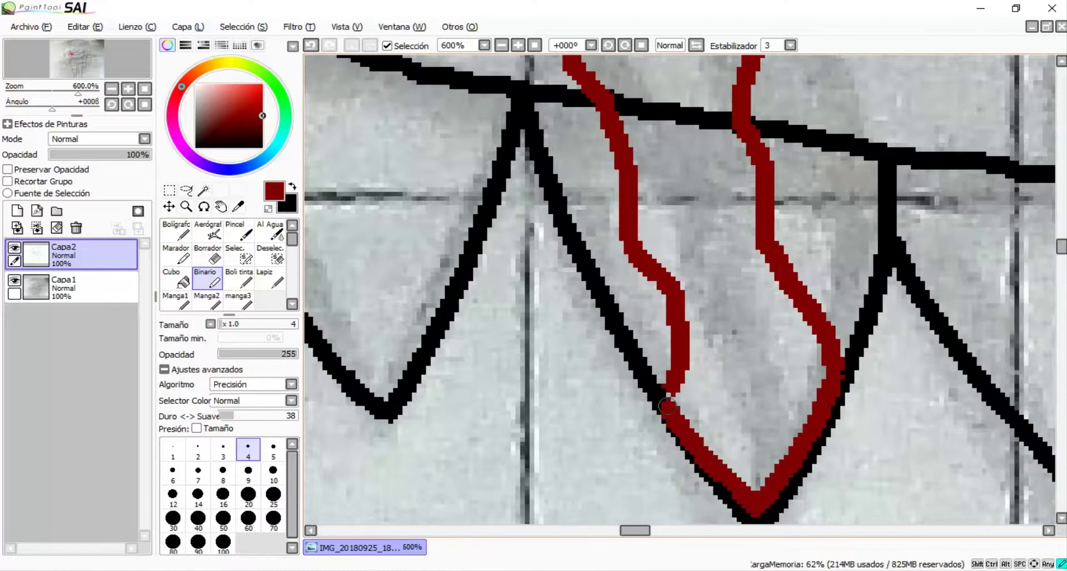
Step: Fill the second drip with dark red down to the third tooth's tip
click(175, 278)
click(722, 334)
scroll(678, 289, down, 8)
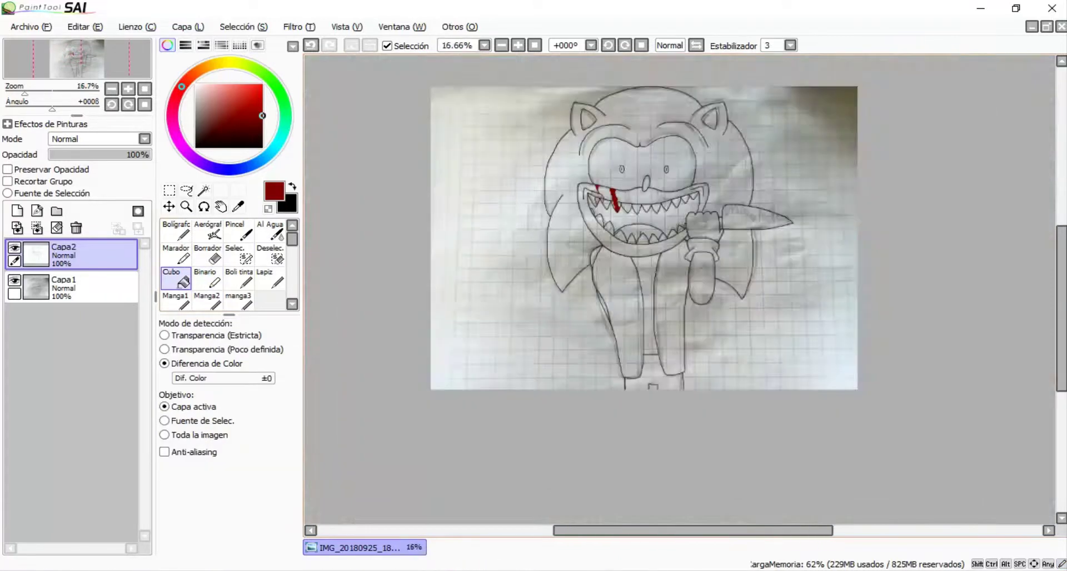
Step: Draw the wavy left side and start the right side of a third drip below the upper lip, above the fourth tooth
scroll(678, 289, up, 3)
scroll(512, 240, up, 2)
click(205, 277)
scroll(604, 149, up, 2)
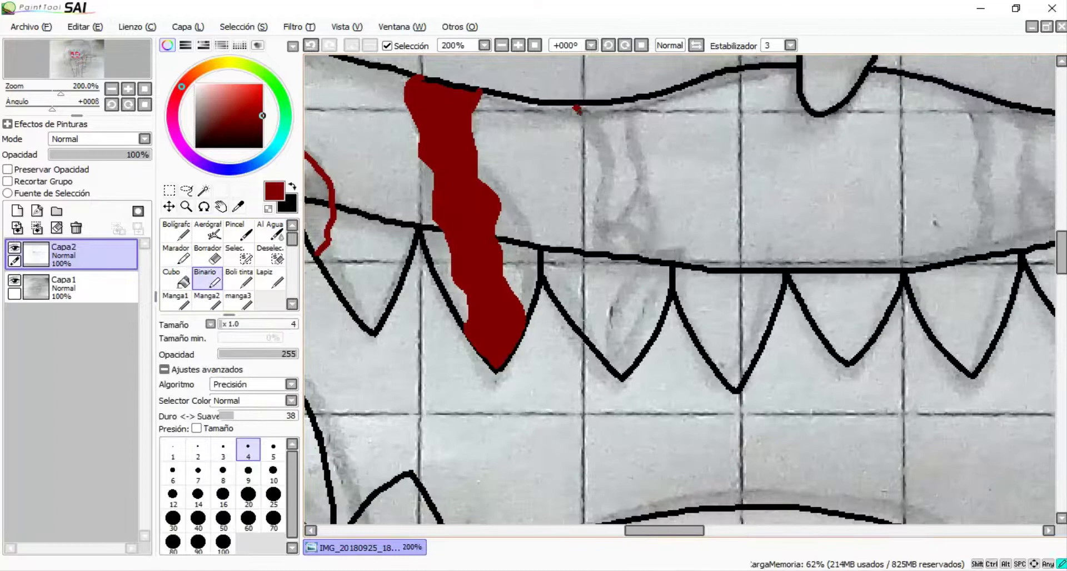
drag(578, 109, 593, 153)
scroll(413, 116, up, 6)
scroll(820, 211, down, 5)
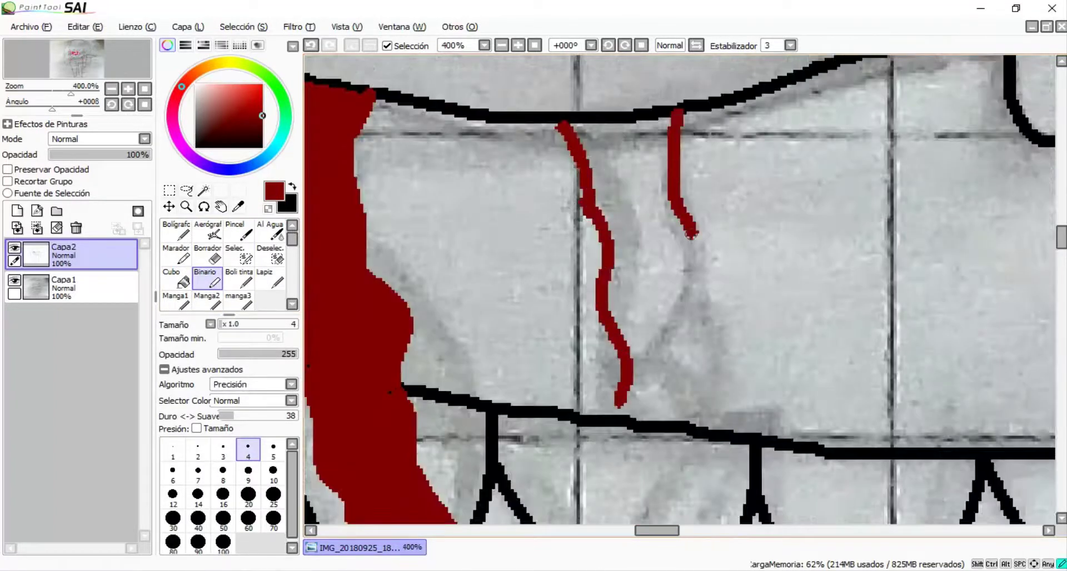
Step: Finish the third drip's outline down to the gum line with a forked lower end, undoing a misplaced branch stroke
drag(739, 406, 742, 429)
scroll(741, 429, down, 3)
scroll(675, 173, up, 4)
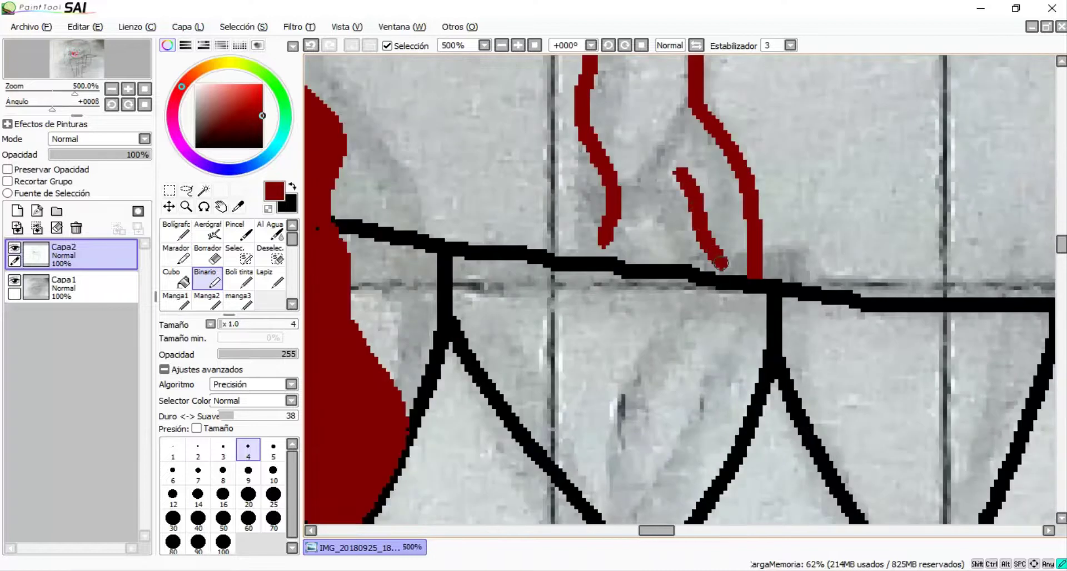
scroll(721, 263, up, 1)
key(ctrl+z)
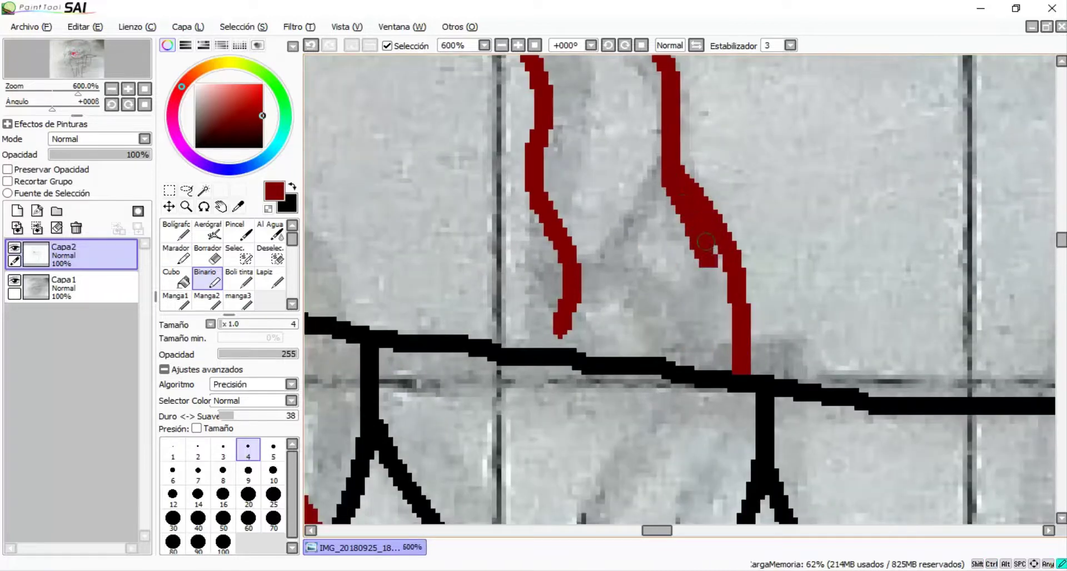
scroll(581, 344, down, 6)
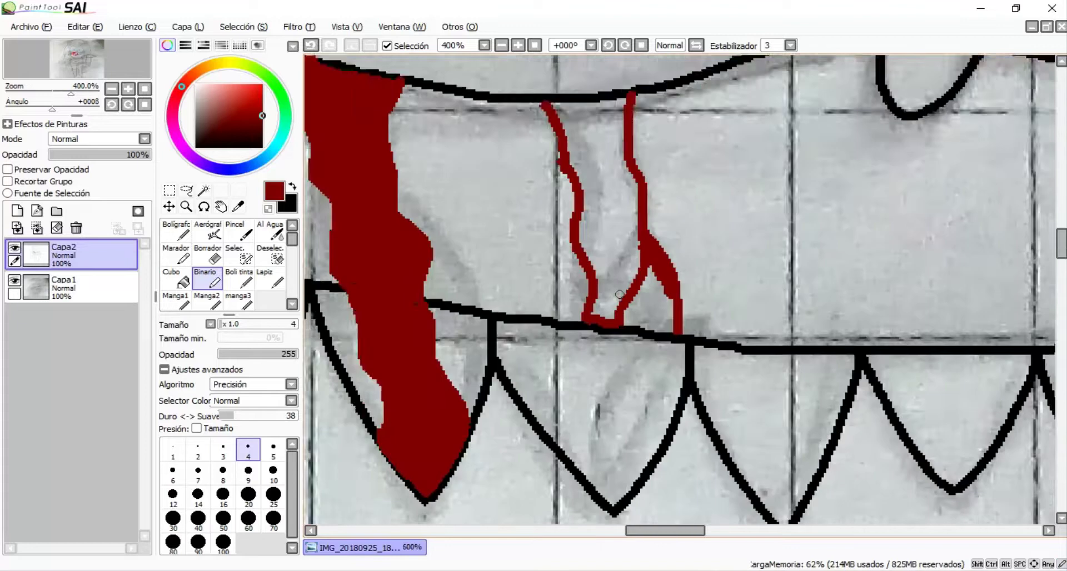
Step: Fill the third drip with dark red and extend its thin right branch down onto the fourth tooth
key(g)
scroll(581, 344, down, 1)
scroll(584, 257, up, 6)
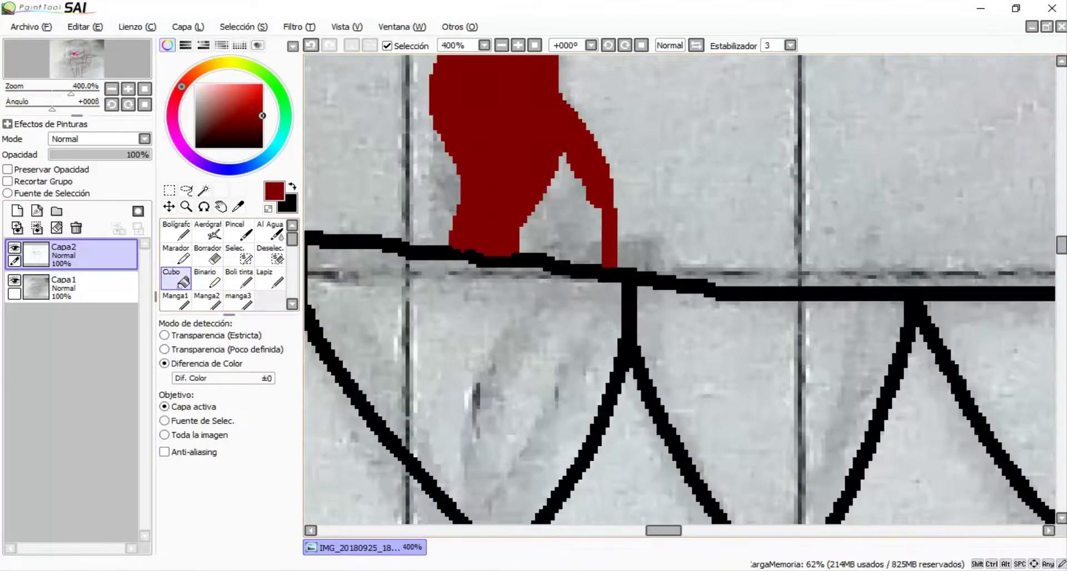
key(b)
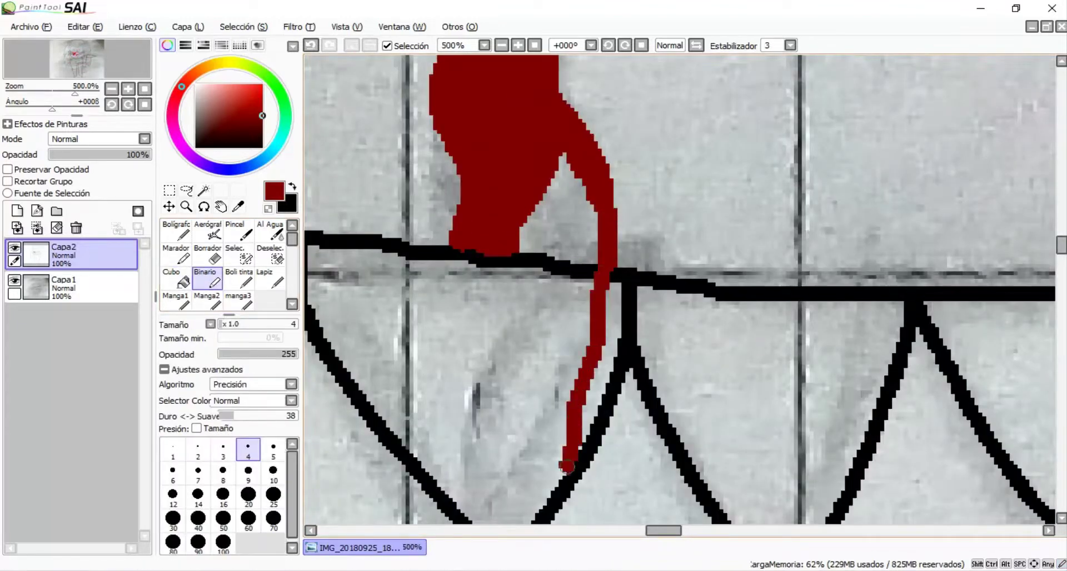
Step: Outline a fourth dark red drip below the upper lip, just past the nose, with crossing inner lines, and fill its top section
scroll(567, 466, down, 5)
scroll(643, 186, up, 4)
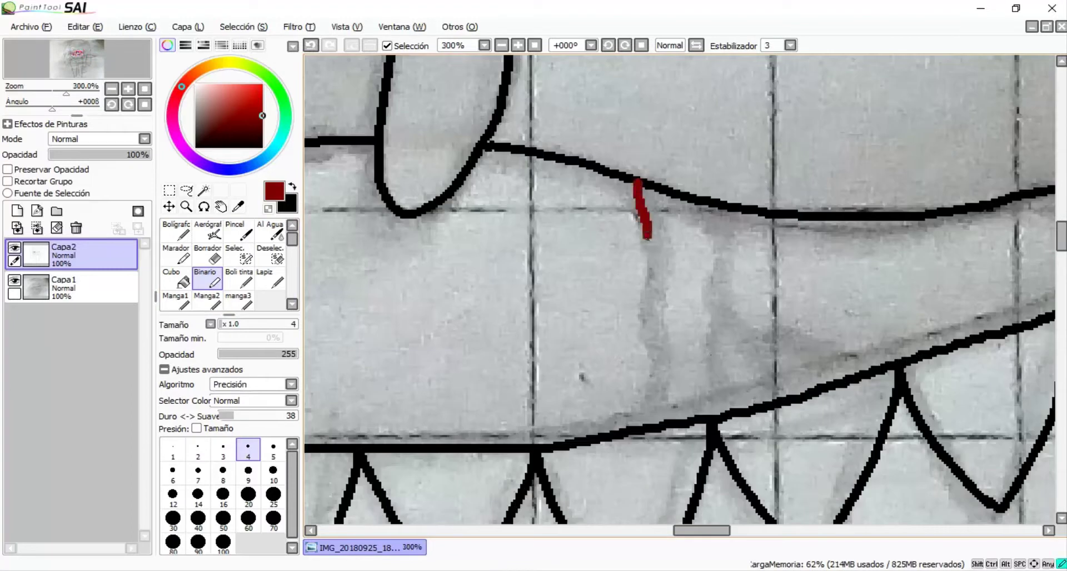
scroll(652, 273, up, 1)
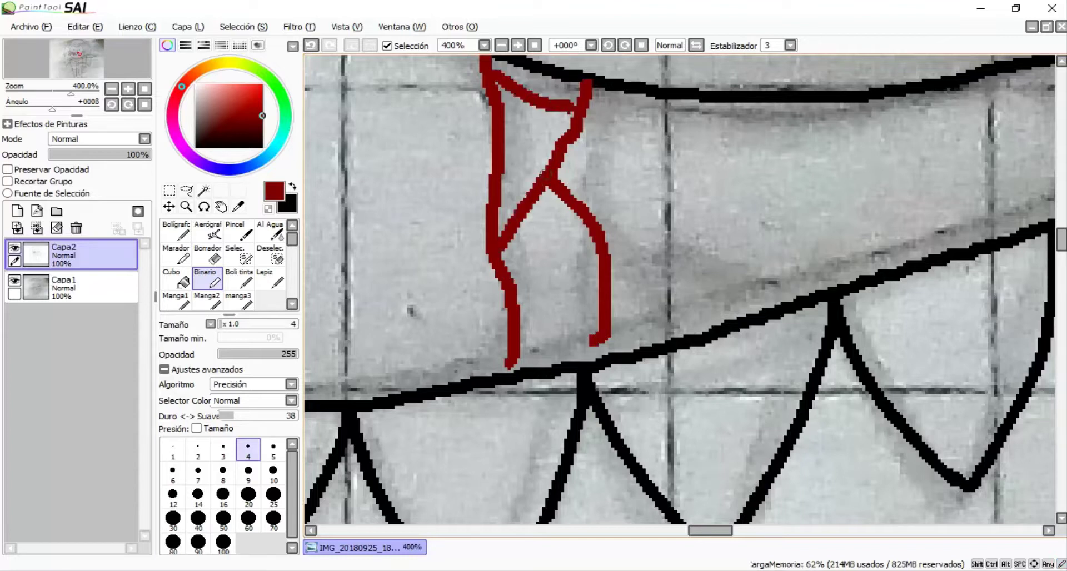
scroll(545, 111, up, 3)
click(176, 278)
click(545, 84)
scroll(545, 84, down, 3)
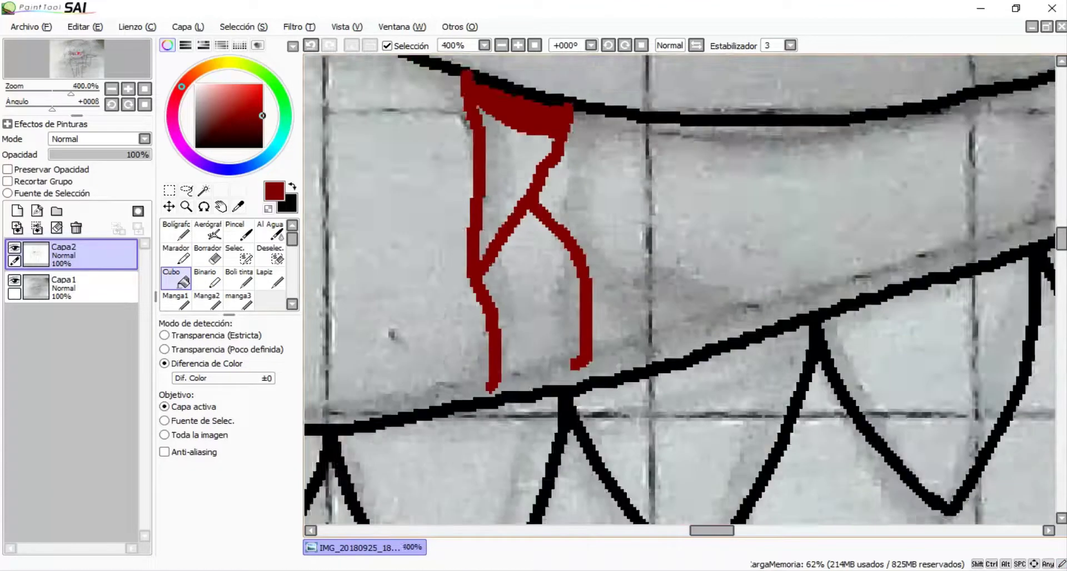
Step: Draw a curved band across the fourth drip's lower part, close its base above the gum line, and try filling the section above the band
scroll(501, 234, up, 1)
click(207, 278)
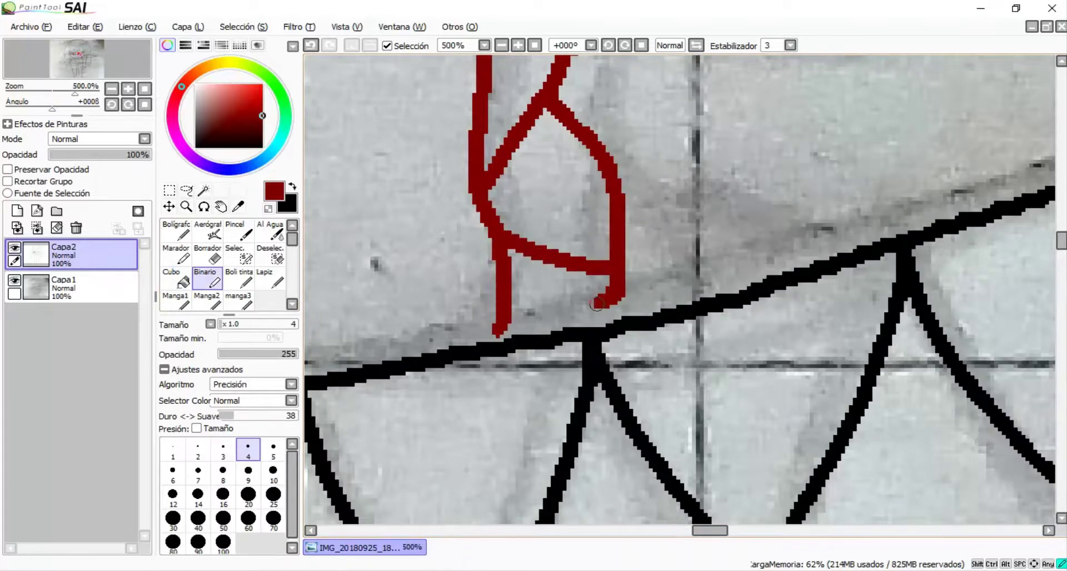
drag(597, 304, 497, 328)
click(176, 278)
scroll(556, 278, down, 3)
click(361, 211)
scroll(361, 211, up, 1)
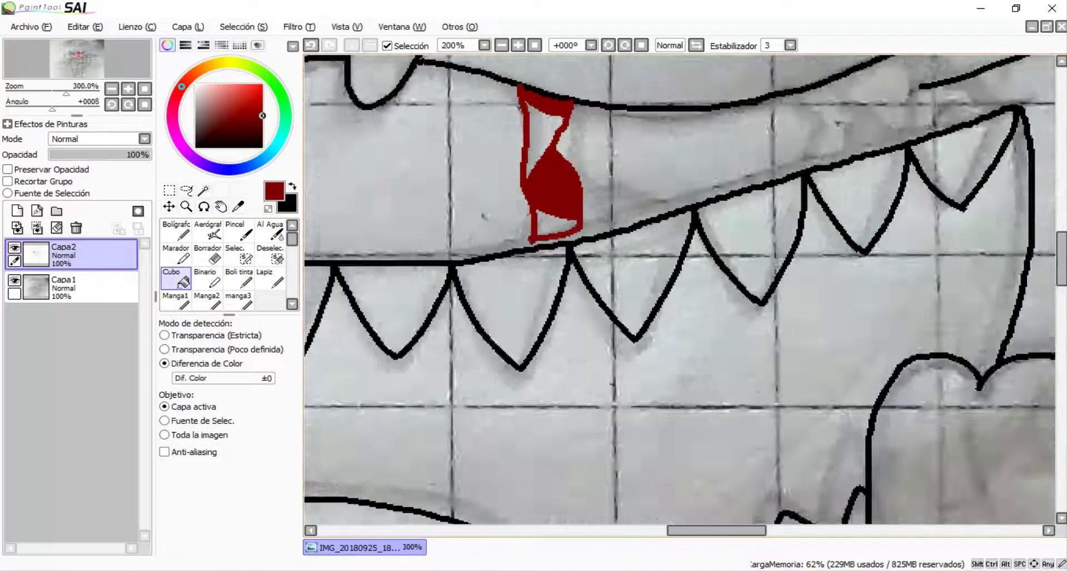
Step: Undo the misplaced fills in the fourth drip and fill its upper body with dark red, keeping the rounded gap open
scroll(555, 278, up, 1)
key(ctrl+z)
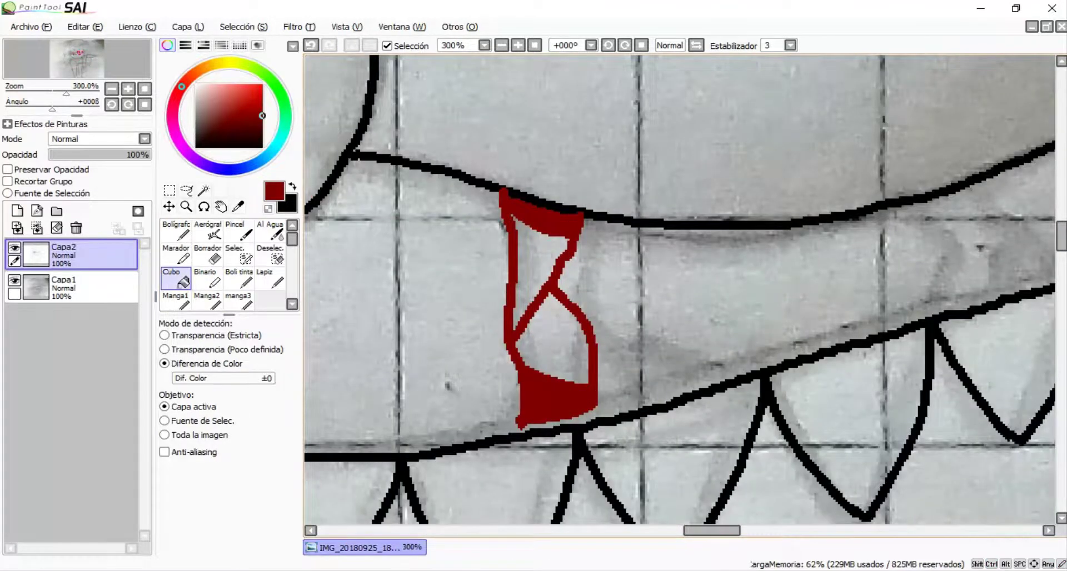
scroll(555, 277, down, 2)
key(ctrl+z)
scroll(556, 277, up, 2)
click(517, 345)
key(ctrl+z)
click(490, 278)
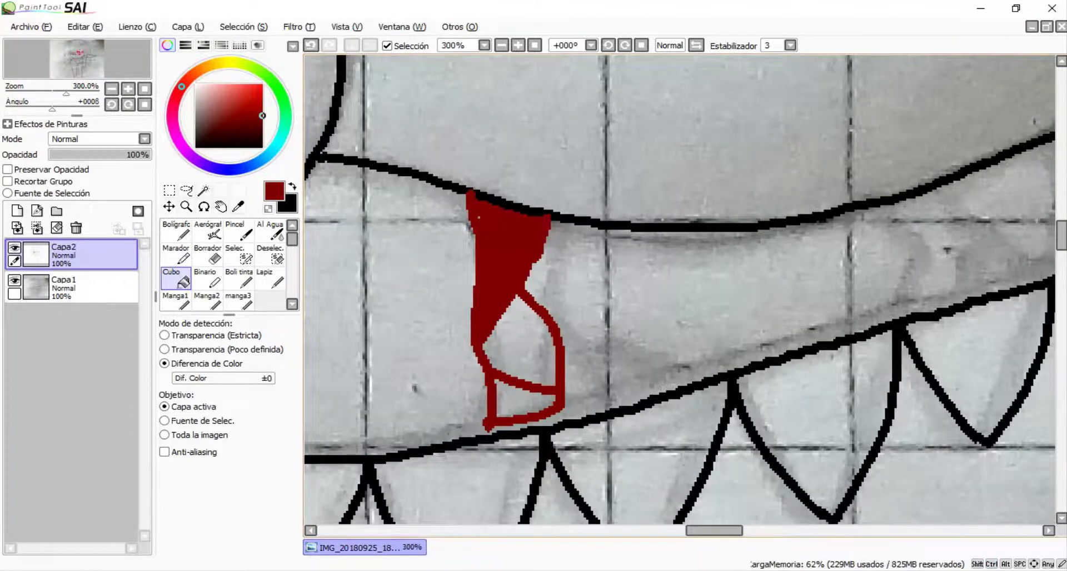
scroll(680, 289, down, 5)
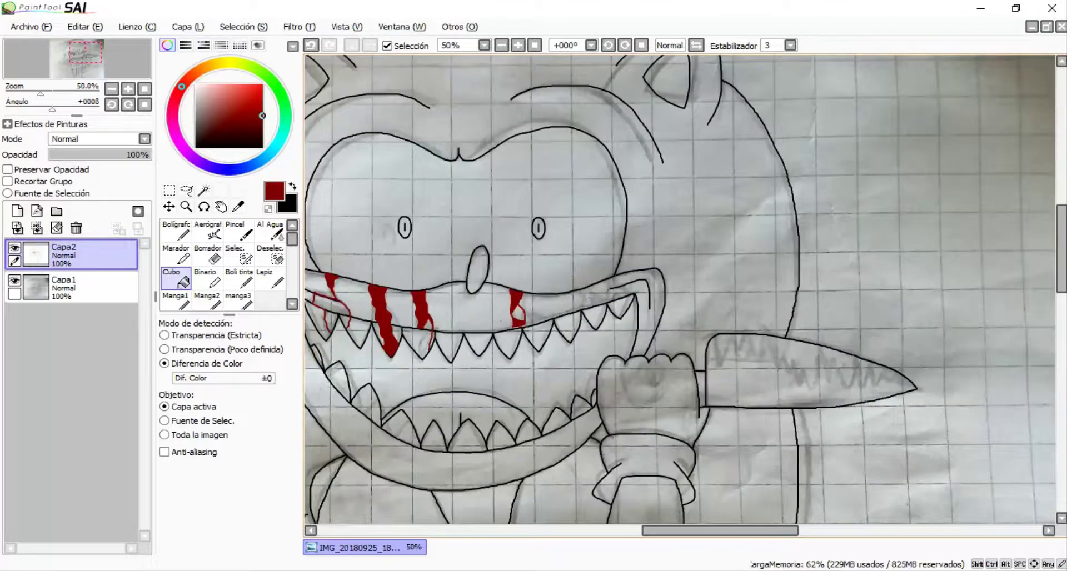
Step: Thicken the dark red edges around the gap in the fourth drip's lower half, narrowing it to a teardrop shape
scroll(517, 311, up, 6)
key(b)
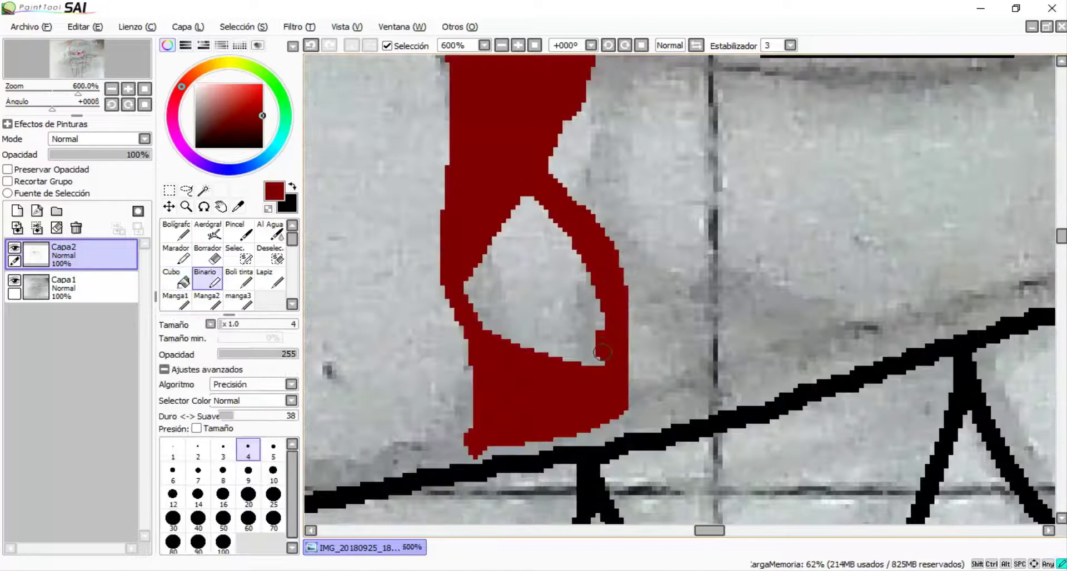
drag(584, 276, 599, 364)
scroll(556, 267, down, 4)
scroll(539, 244, up, 3)
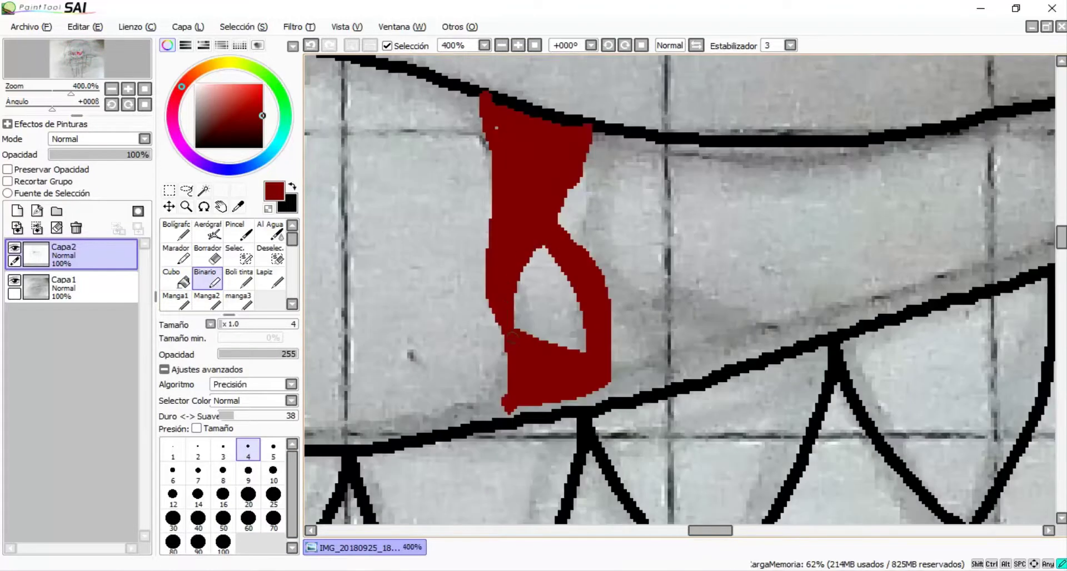
scroll(506, 284, down, 3)
Step: Outline a fifth narrowing drip from the upper lip to the gum line, farther toward the knife-side mouth corner, and fill its body dark red
scroll(529, 180, up, 4)
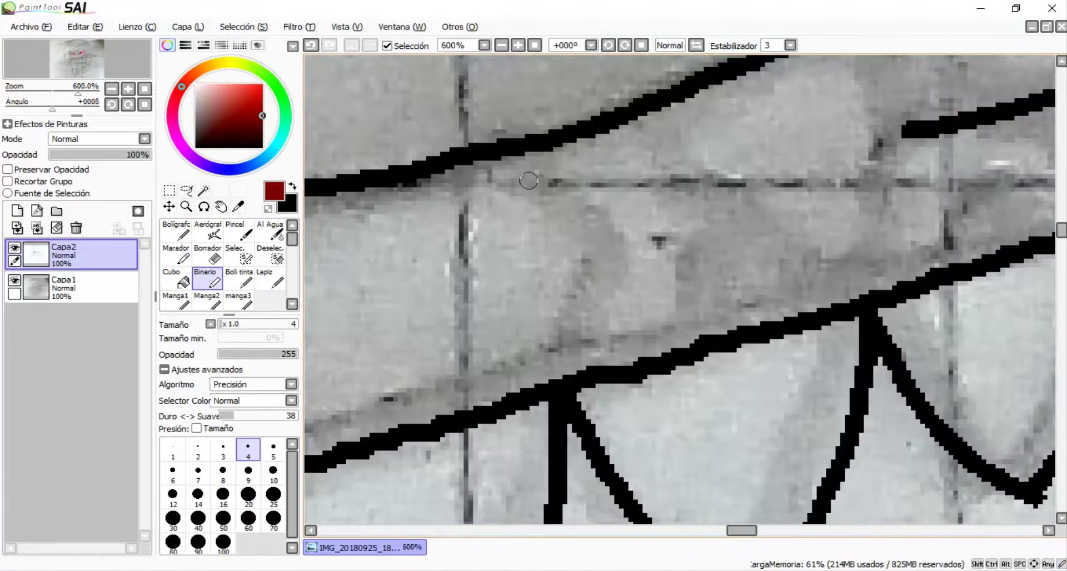
drag(651, 105, 676, 244)
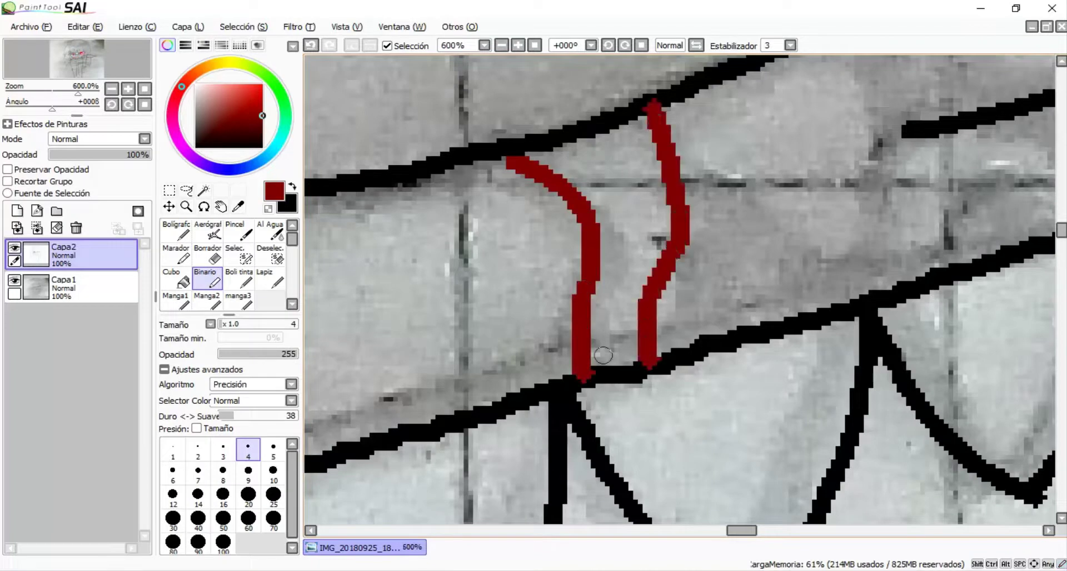
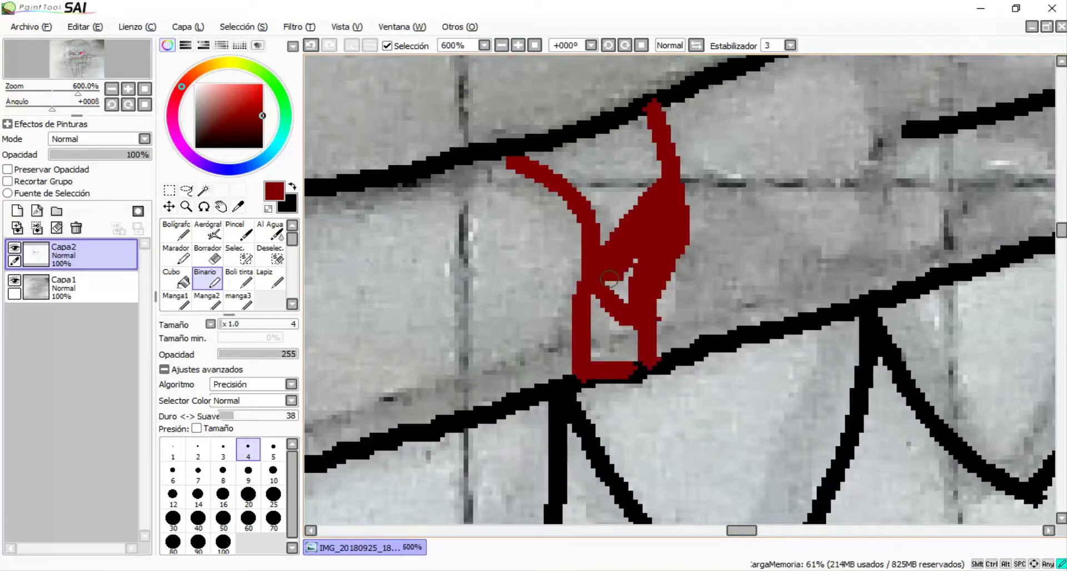
scroll(612, 250, down, 3)
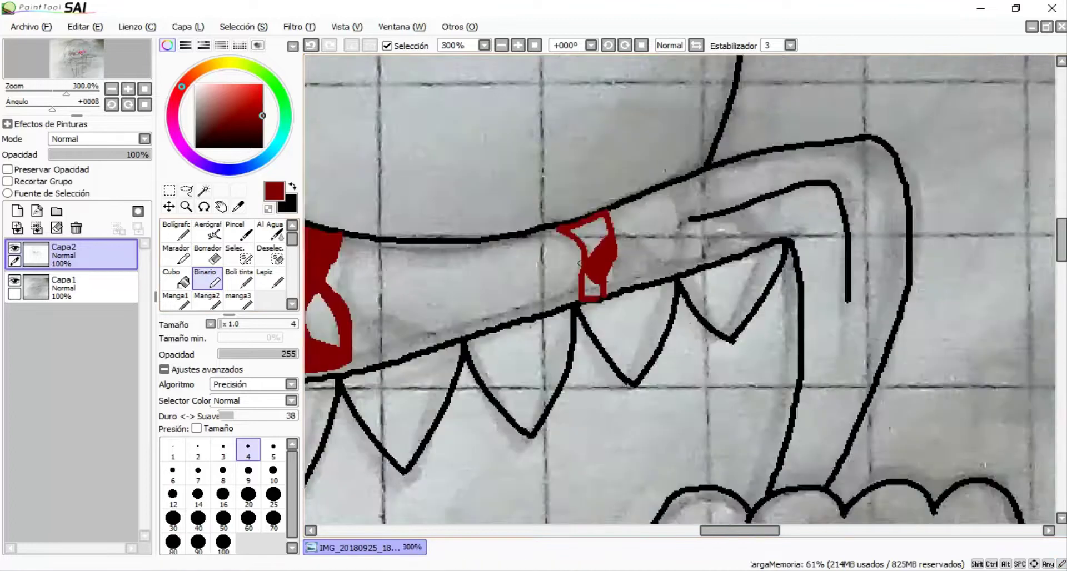
scroll(556, 234, up, 3)
click(183, 278)
click(481, 206)
scroll(468, 288, down, 2)
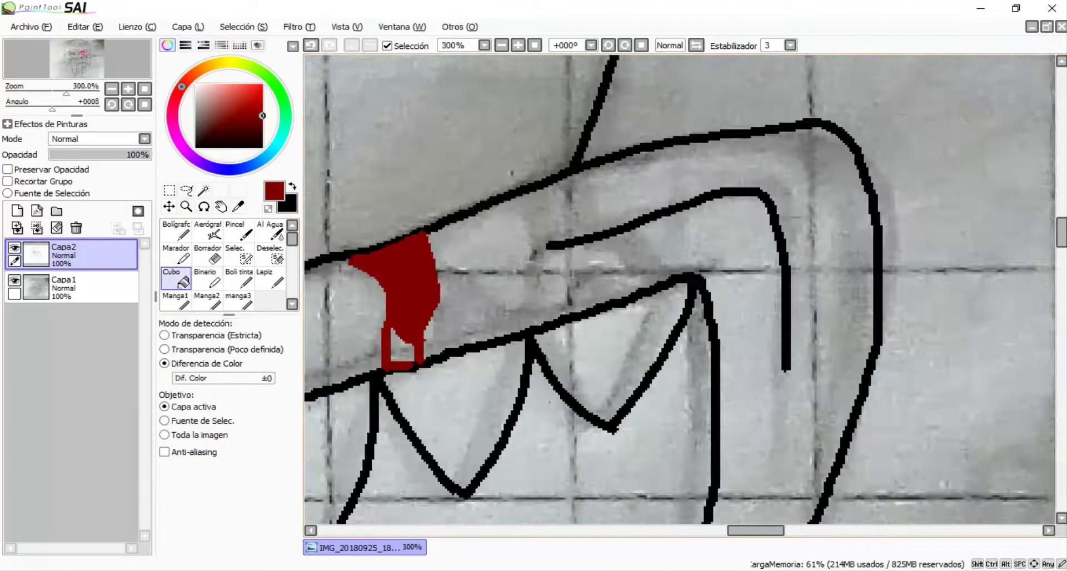
Step: Add a thin dark red branch curving from the fifth drip's outer side down to the gum line
scroll(468, 287, up, 2)
click(205, 278)
scroll(423, 259, up, 2)
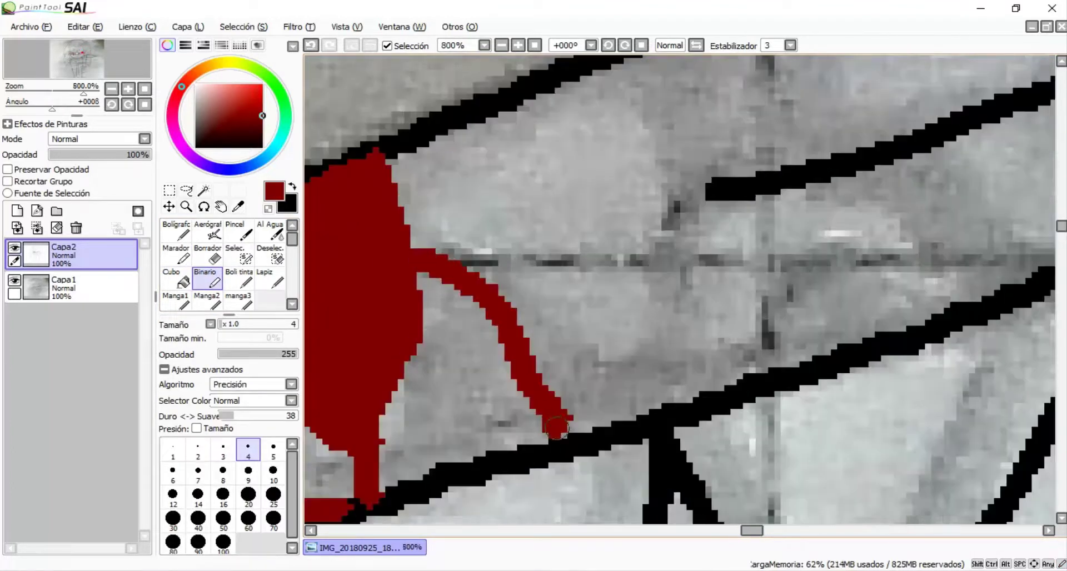
scroll(464, 289, down, 8)
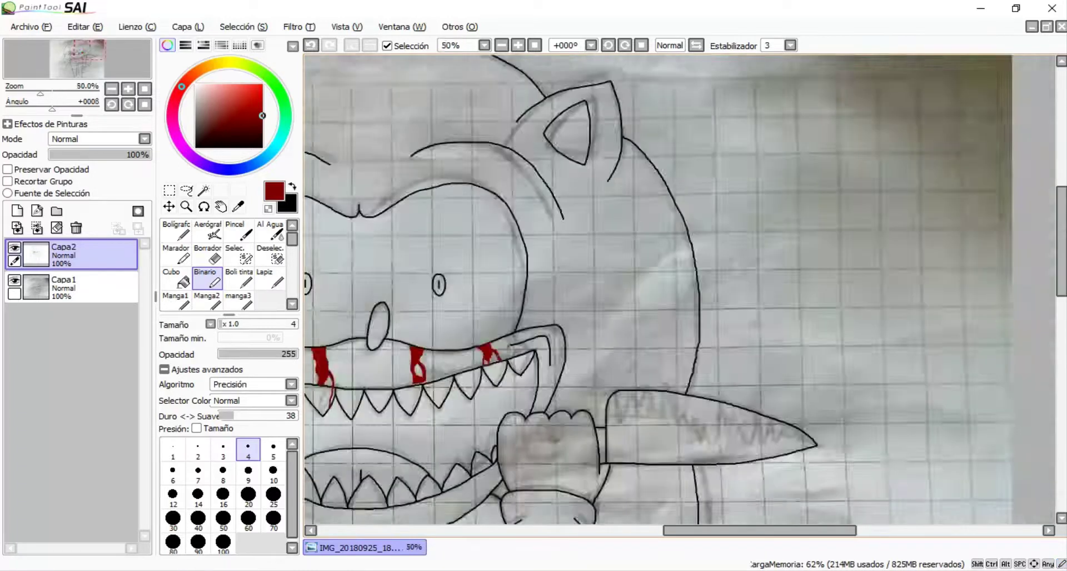
Step: Draw a sixth dark red drip near the knife-side mouth corner, redoing its outer edge, then fill it and add a thin trickle to the gum line
scroll(500, 250, up, 7)
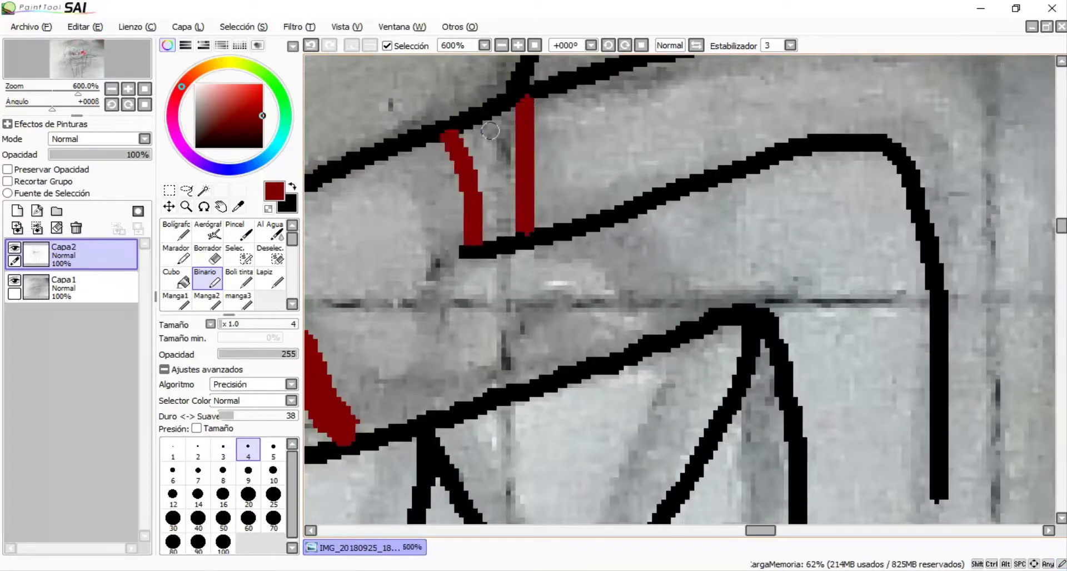
key(ctrl+z)
drag(523, 106, 536, 166)
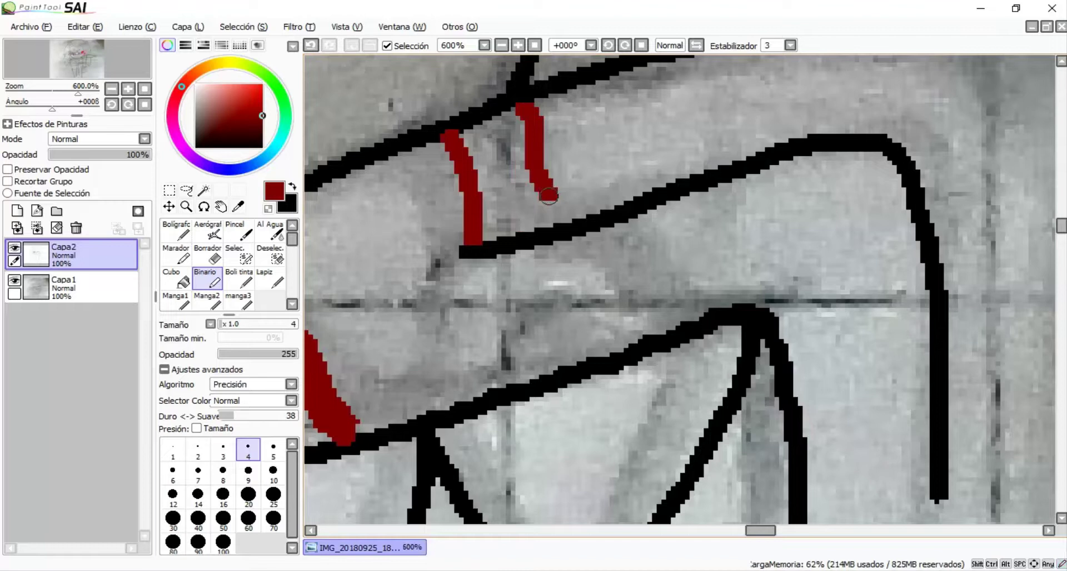
key(g)
click(472, 233)
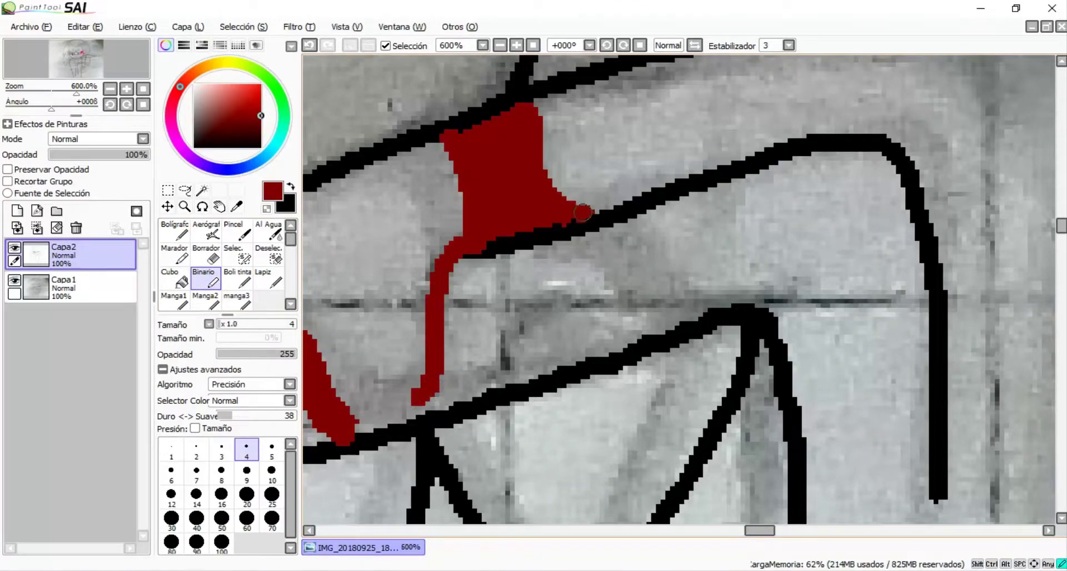
scroll(415, 397, down, 10)
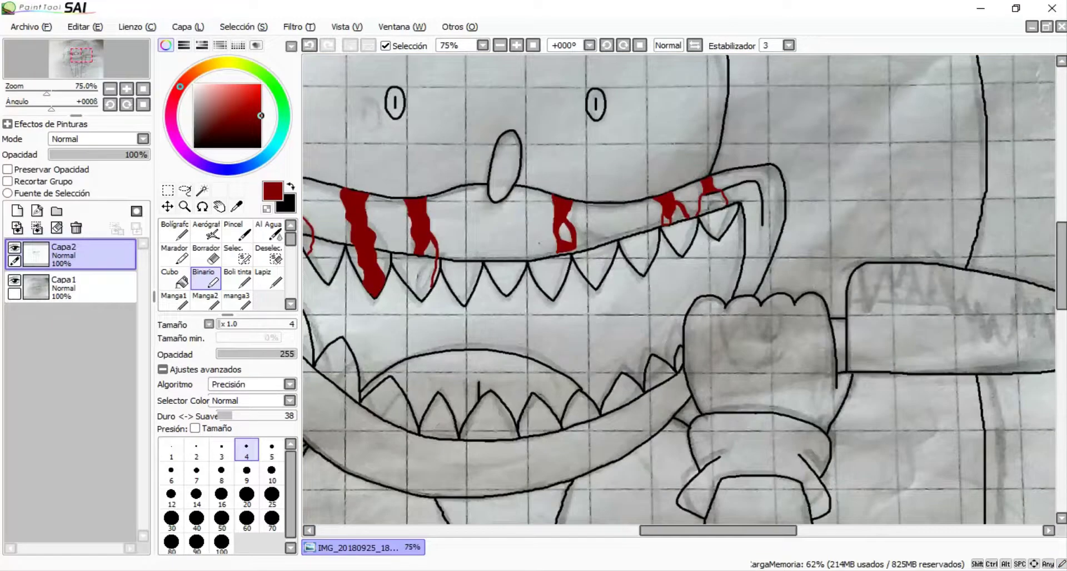
Step: Hide the photographed sketch layer Capa1 to check the line art on its own
click(14, 281)
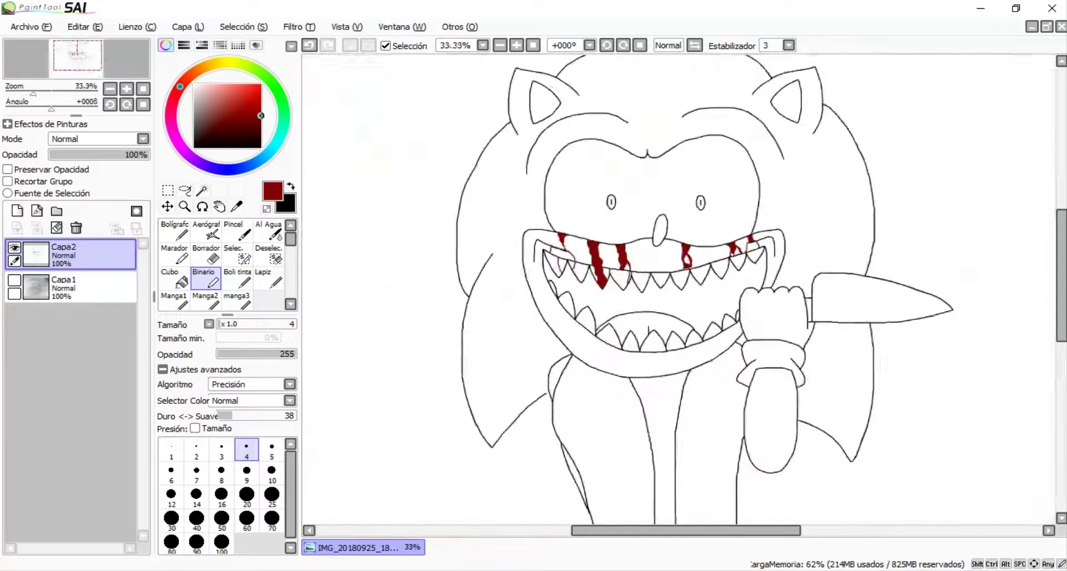
scroll(348, 243, up, 2)
scroll(347, 243, down, 2)
Step: Try to bucket-fill the character's head and quills with blue, and undo the fill
key(g)
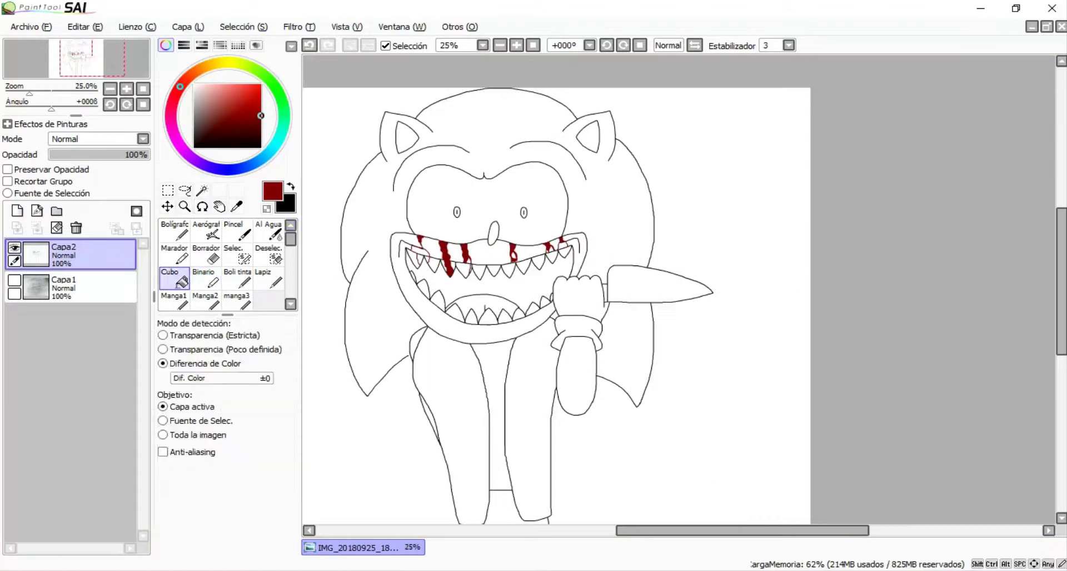
click(231, 169)
click(750, 166)
drag(611, 333, 670, 314)
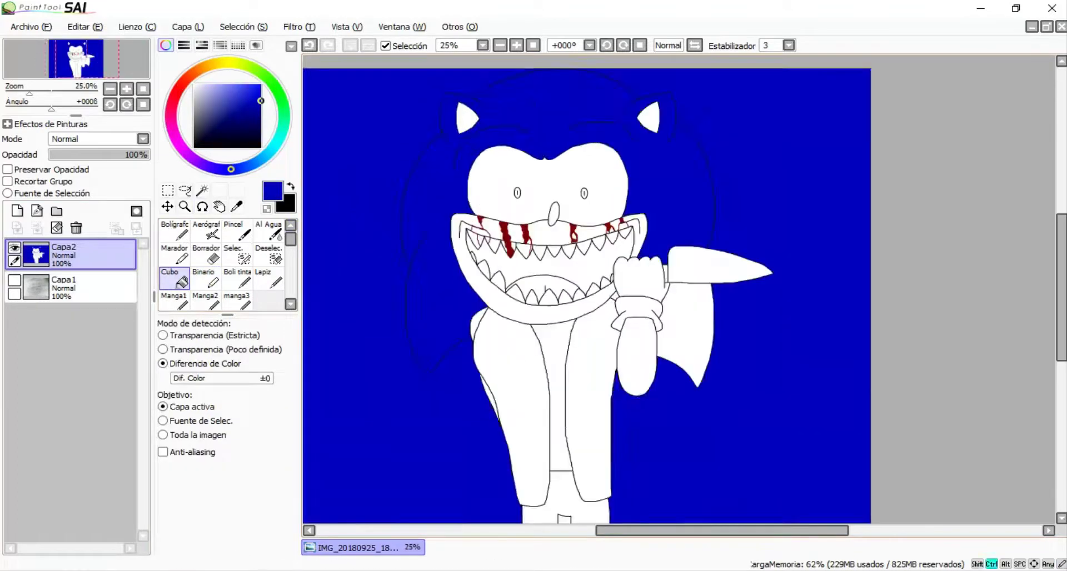
key(ctrl+z)
Step: Close the outline gap between the left quill's lower edge and the shoulder with a black stroke, redoing it once
scroll(667, 267, up, 10)
alt+click(667, 167)
key(b)
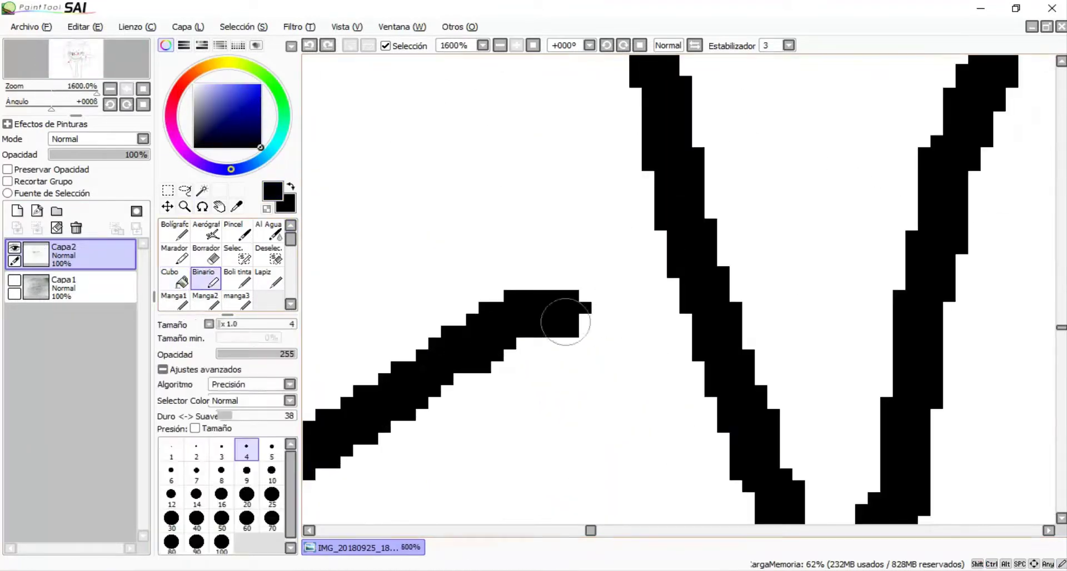
mouse_move(565, 309)
mouse_down()
mouse_move(585, 295)
mouse_move(669, 265)
mouse_up()
key(ctrl+z)
drag(558, 287, 666, 234)
scroll(666, 233, down, 12)
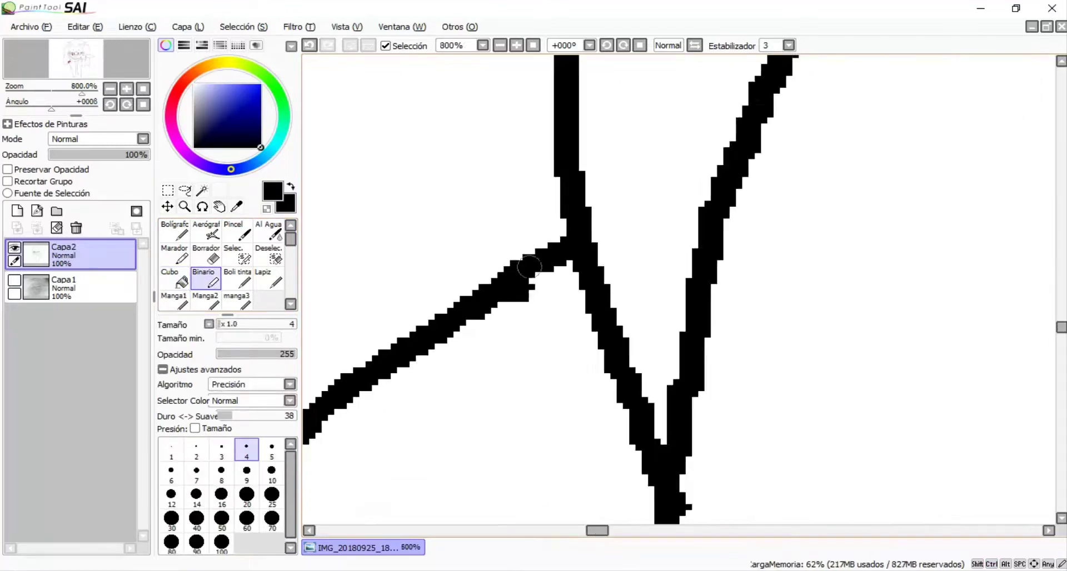
Step: Fill the character's head and quills with dark blue
key(g)
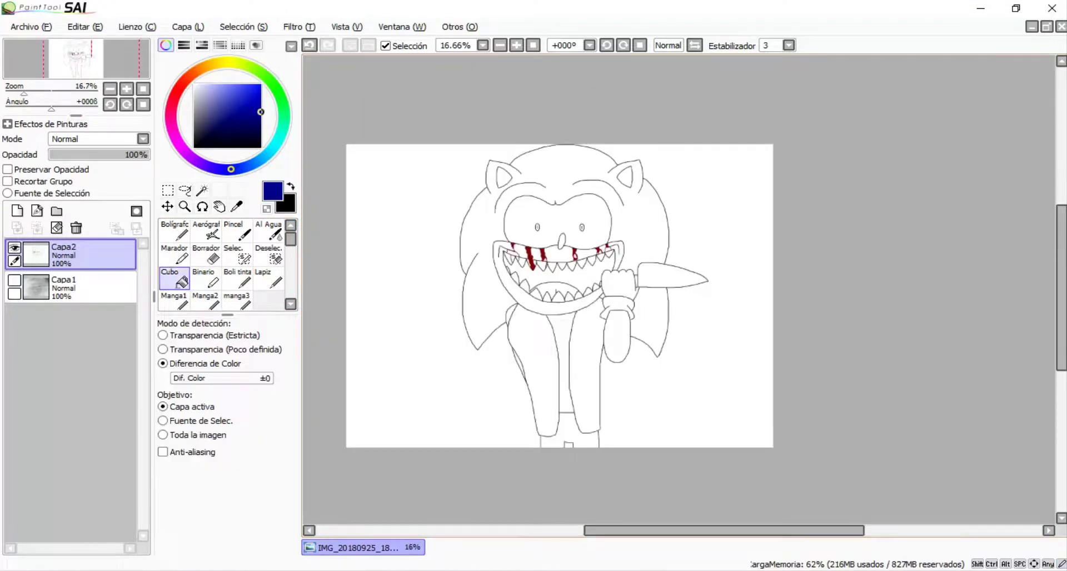
click(478, 250)
scroll(556, 294, down, 2)
scroll(556, 295, up, 3)
scroll(727, 272, up, 11)
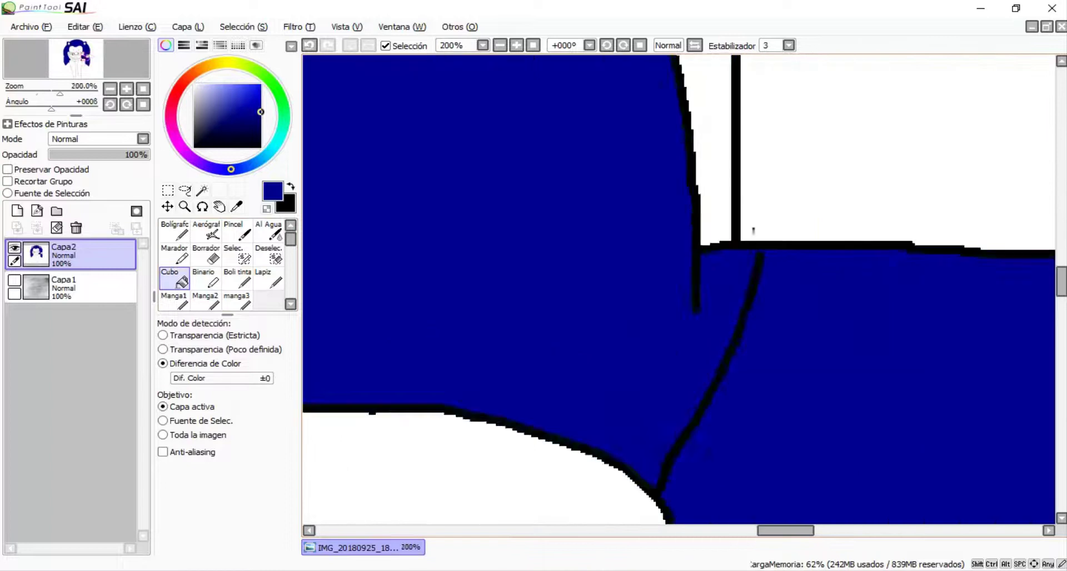
Step: Undo the last blue fill around the glove and touch up the black outline where the glove meets the knife's lower edge
key(ctrl+z)
key(b)
alt+click(727, 271)
scroll(727, 272, down, 14)
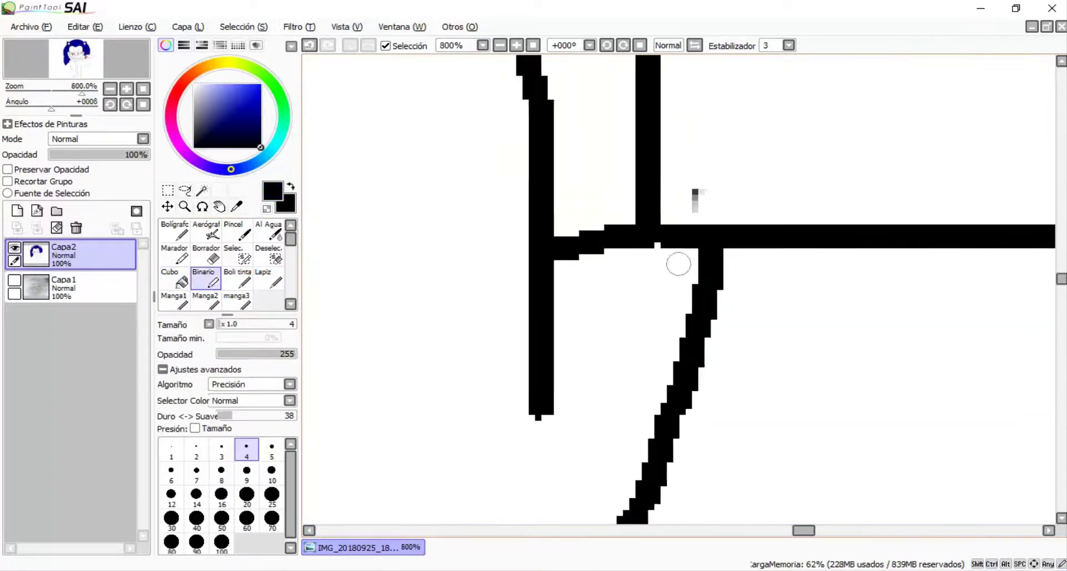
Step: Sample the dark red from the mouth drips, make layer Capa1 active and show it again
scroll(727, 271, up, 4)
alt+click(374, 186)
click(84, 286)
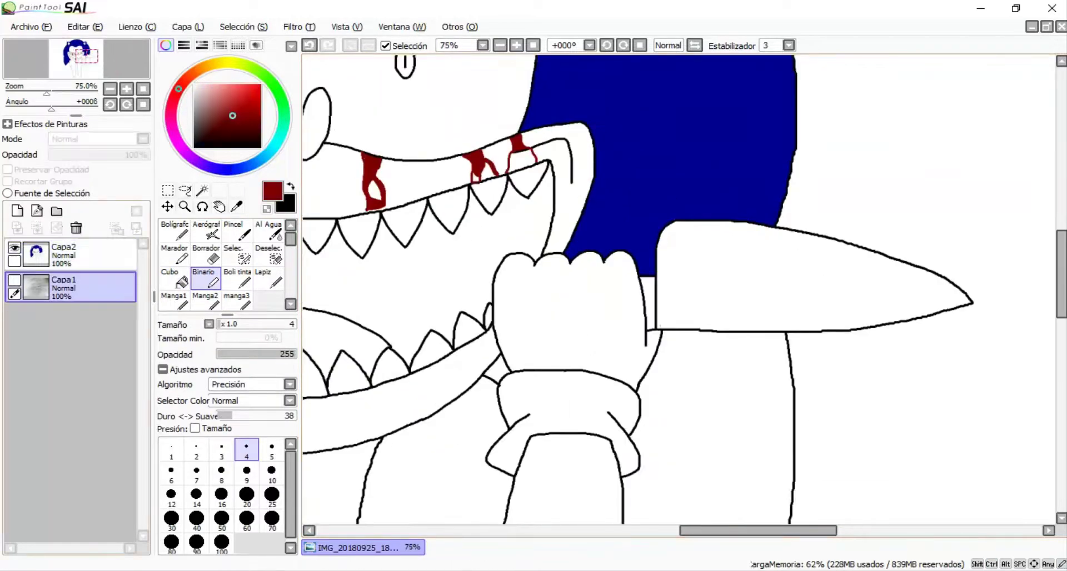
click(15, 280)
Step: Draw a dark red zigzag of drips hanging from the knife blade's upper edge, beginning at the handle end
scroll(510, 190, up, 6)
mouse_move(510, 190)
mouse_down()
mouse_move(669, 228)
mouse_move(822, 322)
mouse_move(964, 383)
mouse_move(1056, 169)
mouse_up()
scroll(786, 169, down, 4)
scroll(507, 97, down, 3)
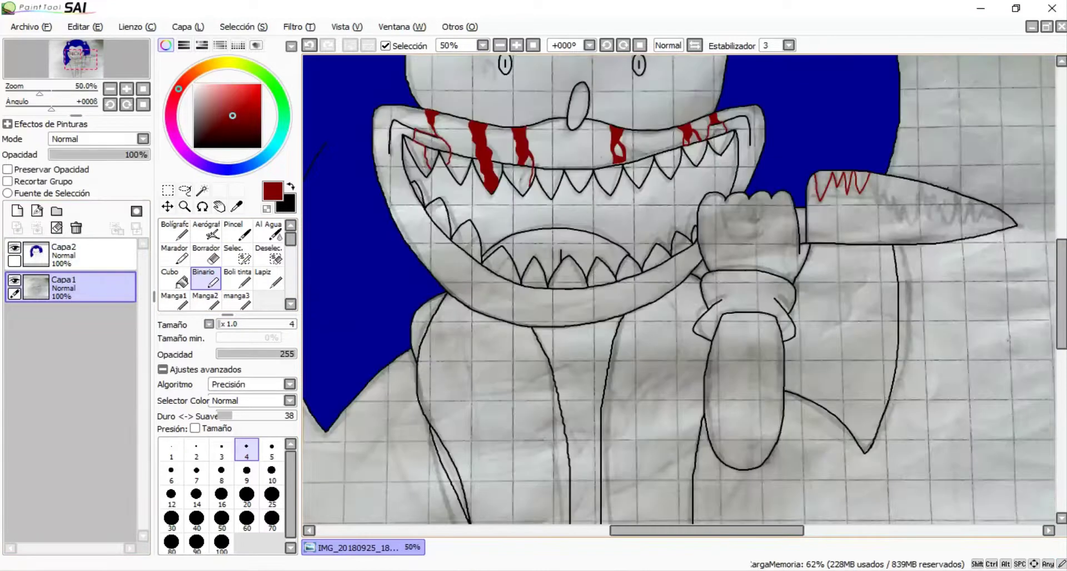
Step: Continue the dark red zigzag along the blade's upper edge toward the tip, leaving a gap in the middle
scroll(507, 98, up, 5)
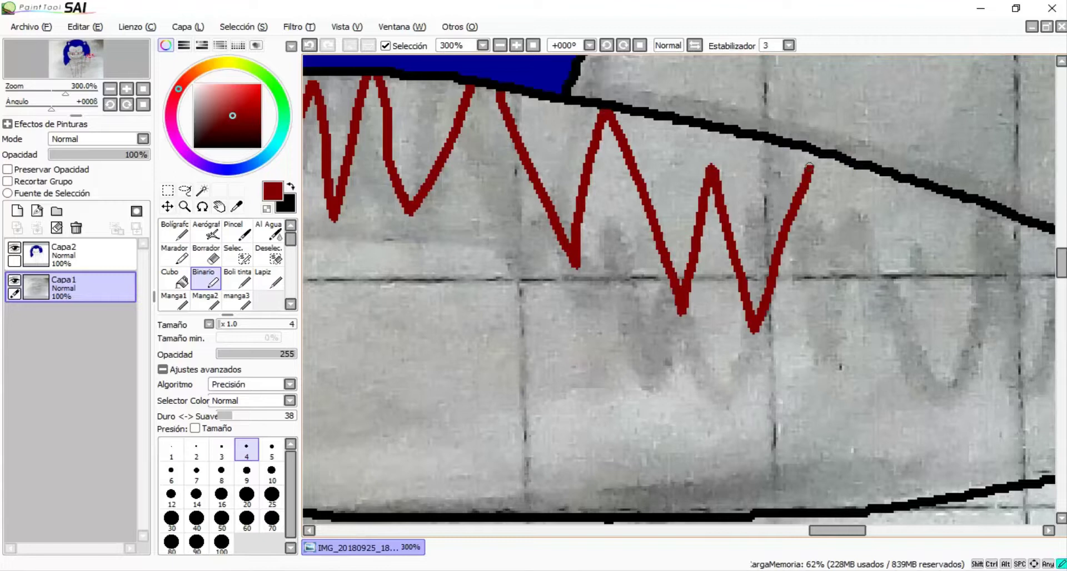
scroll(809, 166, down, 2)
scroll(673, 97, up, 2)
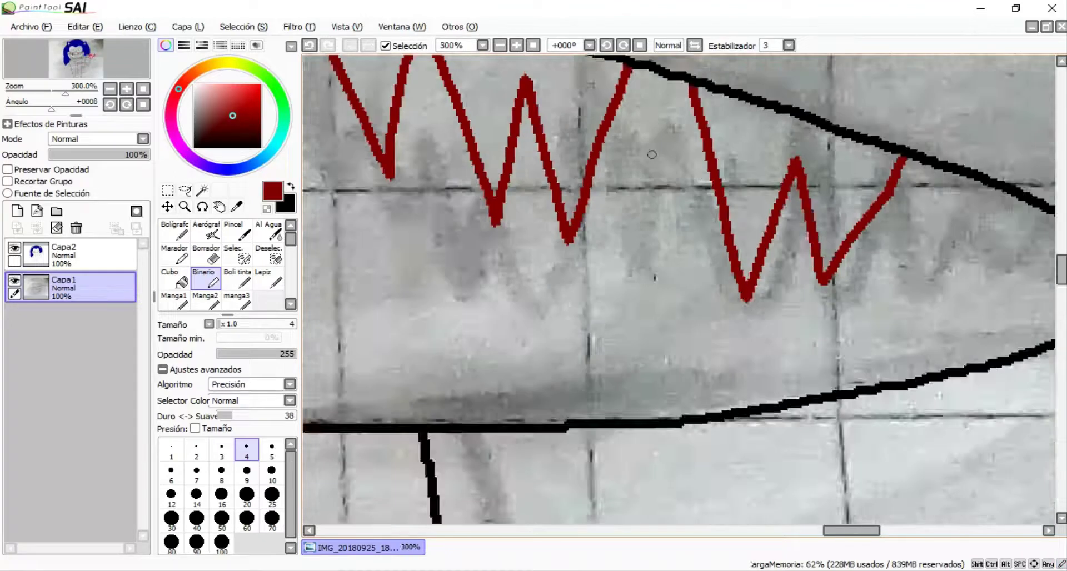
scroll(645, 249, up, 2)
mouse_move(656, 96)
mouse_down()
mouse_move(639, 283)
mouse_move(693, 282)
mouse_up()
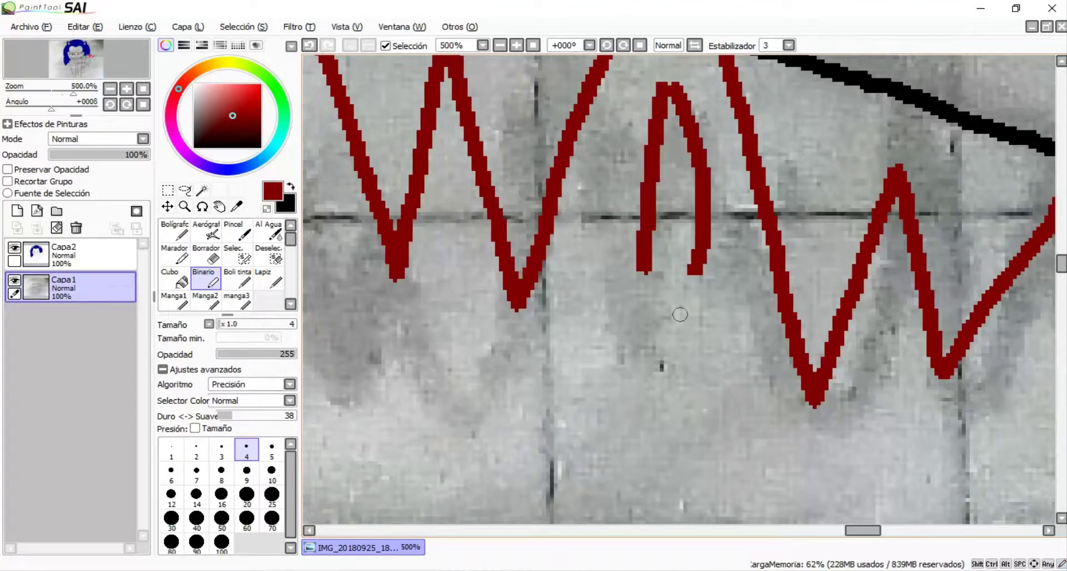
key(ctrl+z)
scroll(664, 95, up, 1)
drag(666, 92, 689, 194)
key(ctrl+z)
key(ctrl+z)
Step: Draw a narrow dark red oval drip in the gap in the middle of the blade's zigzag
drag(664, 96, 622, 342)
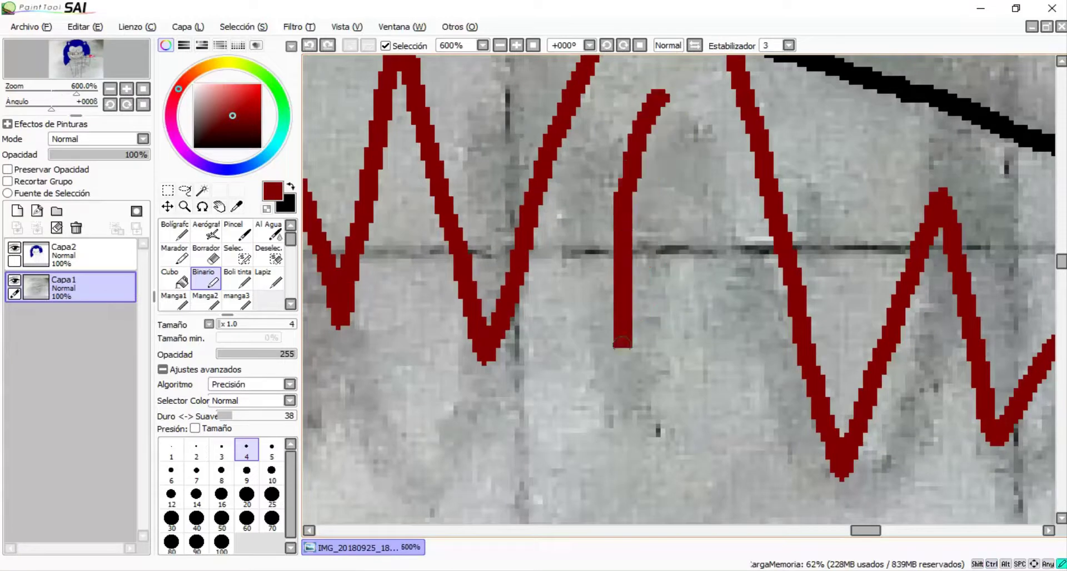
drag(684, 181, 643, 357)
scroll(526, 262, down, 5)
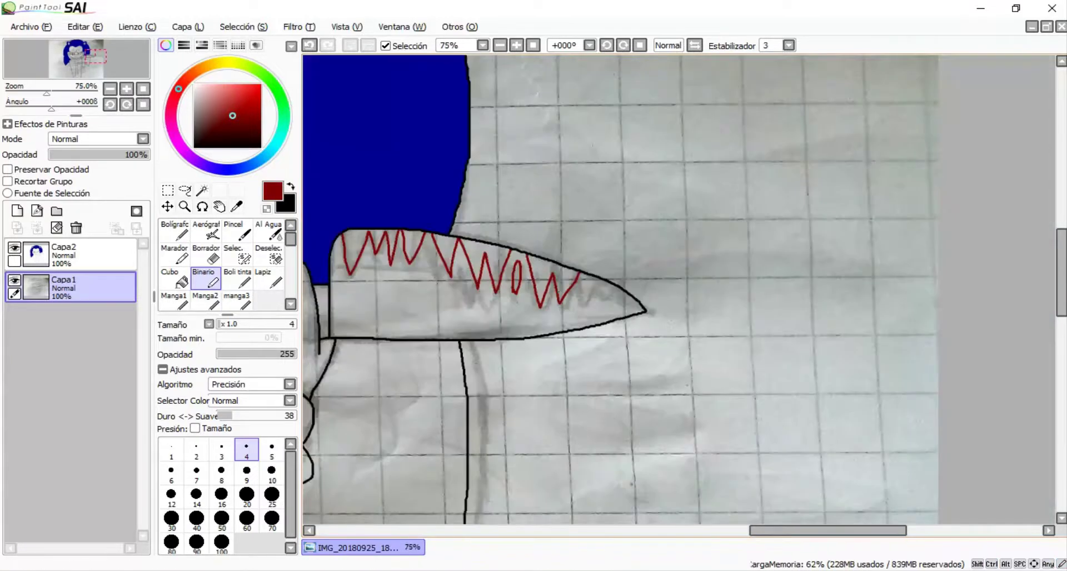
Step: Extend the dark red zigzag of drips along the blade's upper edge all the way to the tip
scroll(527, 263, up, 4)
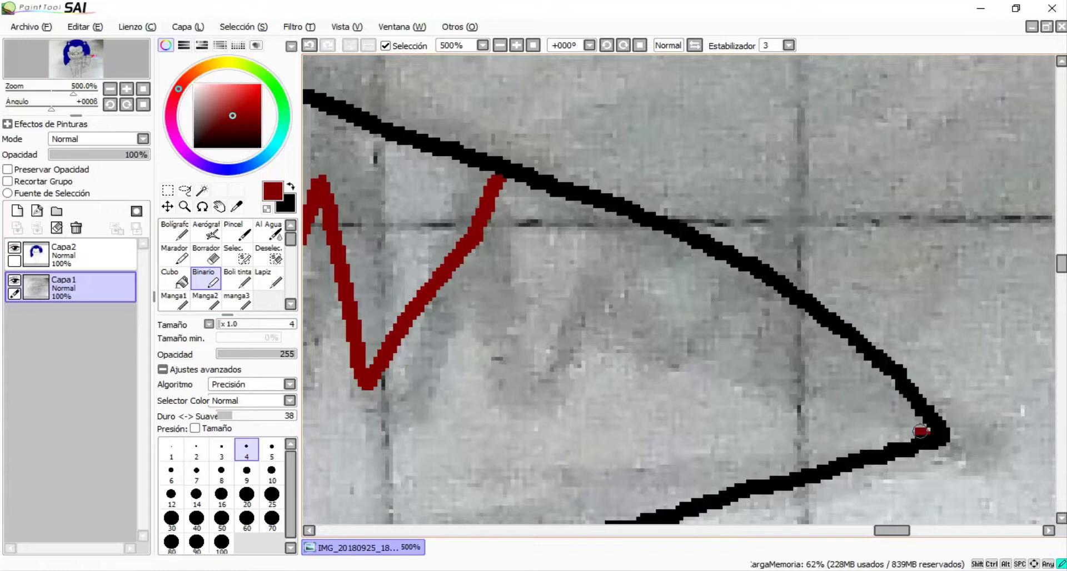
drag(921, 432, 607, 330)
key(ctrl+z)
mouse_move(530, 189)
mouse_down()
mouse_move(556, 275)
mouse_move(661, 256)
mouse_up()
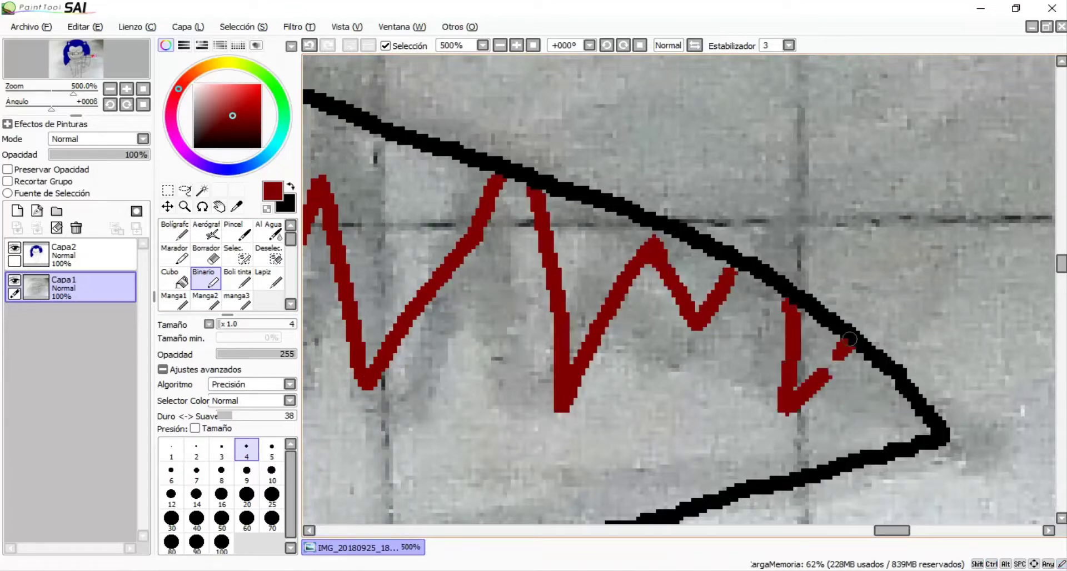
scroll(896, 428, down, 4)
scroll(833, 389, up, 2)
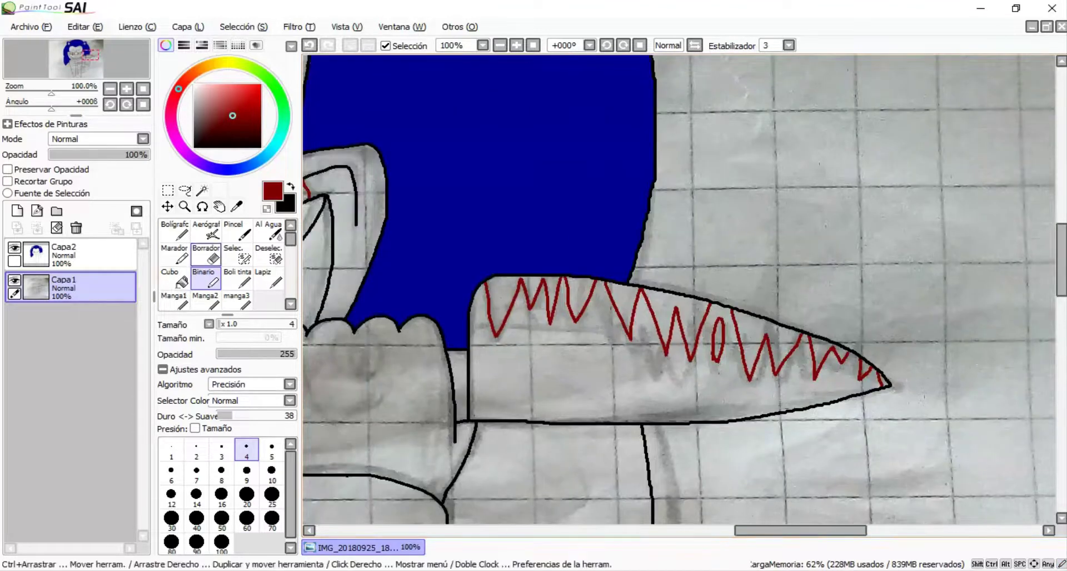
Step: Select the whole dark red zigzag on layer Capa1 with the Magic Wand, including the oval drip and the pieces at the tip
click(174, 278)
scroll(667, 333, up, 1)
scroll(508, 287, up, 1)
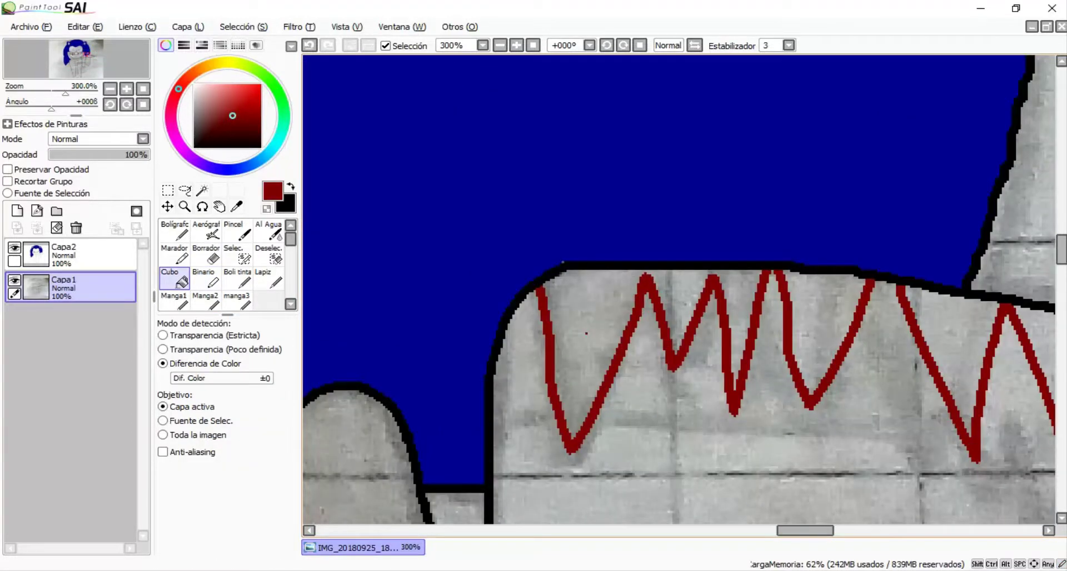
click(201, 190)
scroll(667, 334, up, 1)
click(689, 350)
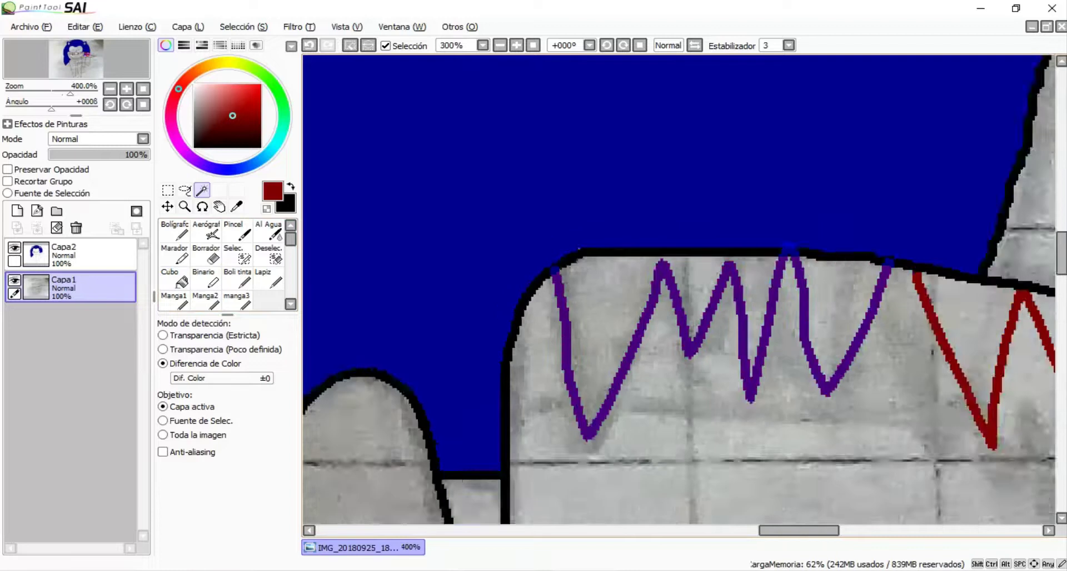
scroll(678, 289, down, 2)
scroll(678, 289, up, 3)
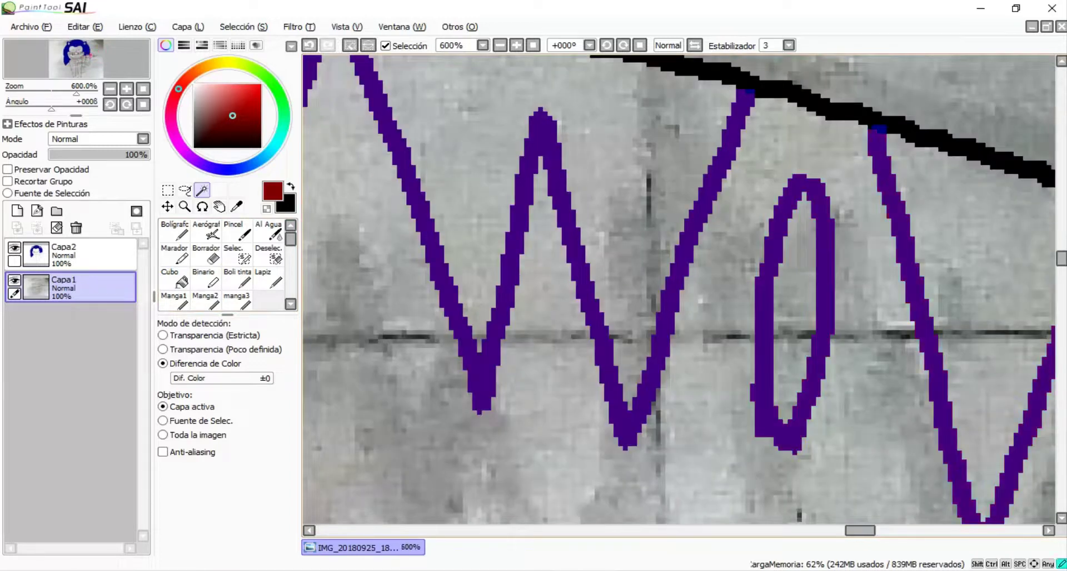
scroll(678, 289, down, 3)
scroll(678, 289, up, 3)
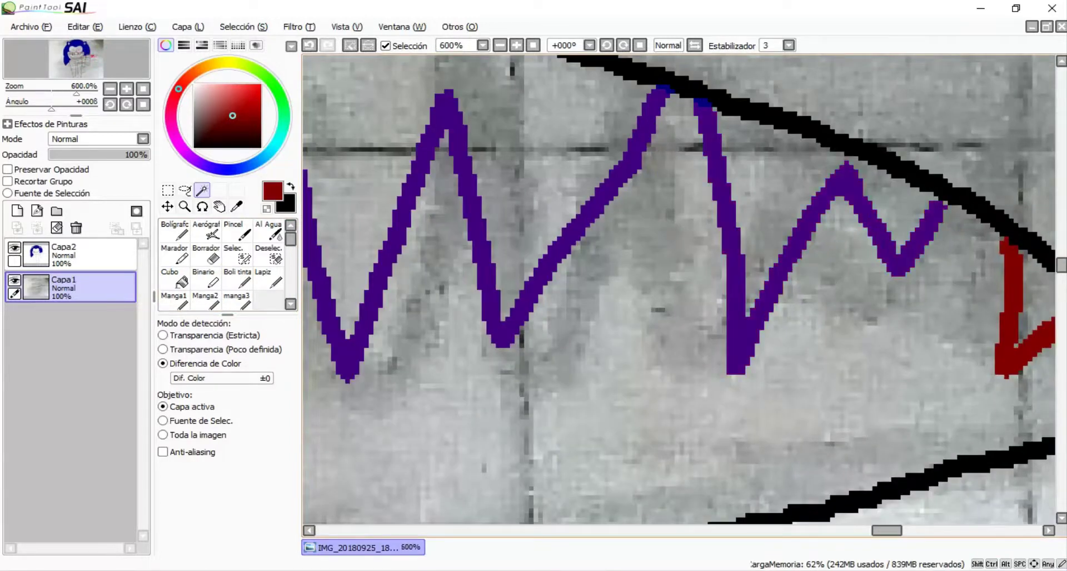
scroll(678, 289, down, 3)
scroll(678, 289, up, 3)
Step: Transfer the selected dark red zigzag from layer Capa1 to layer Capa2 and switch to the Bucket tool
key(Delete)
key(ctrl+d)
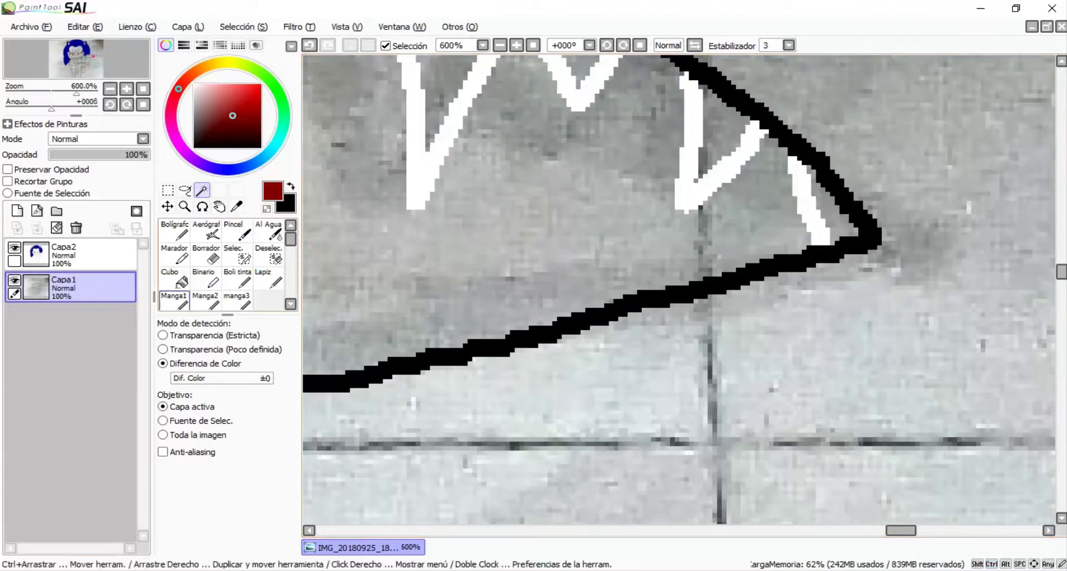
key(ctrl+z)
click(89, 254)
click(174, 278)
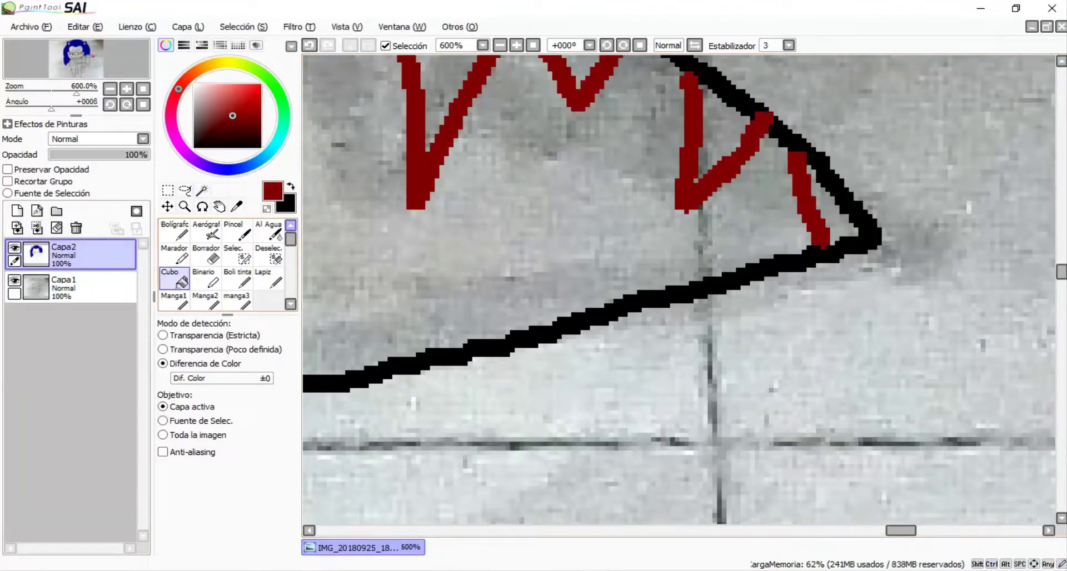
Step: Fill the drips near the knife's tip with dark red on layer Capa2
click(448, 106)
scroll(678, 289, down, 3)
click(529, 194)
scroll(678, 289, up, 3)
click(592, 239)
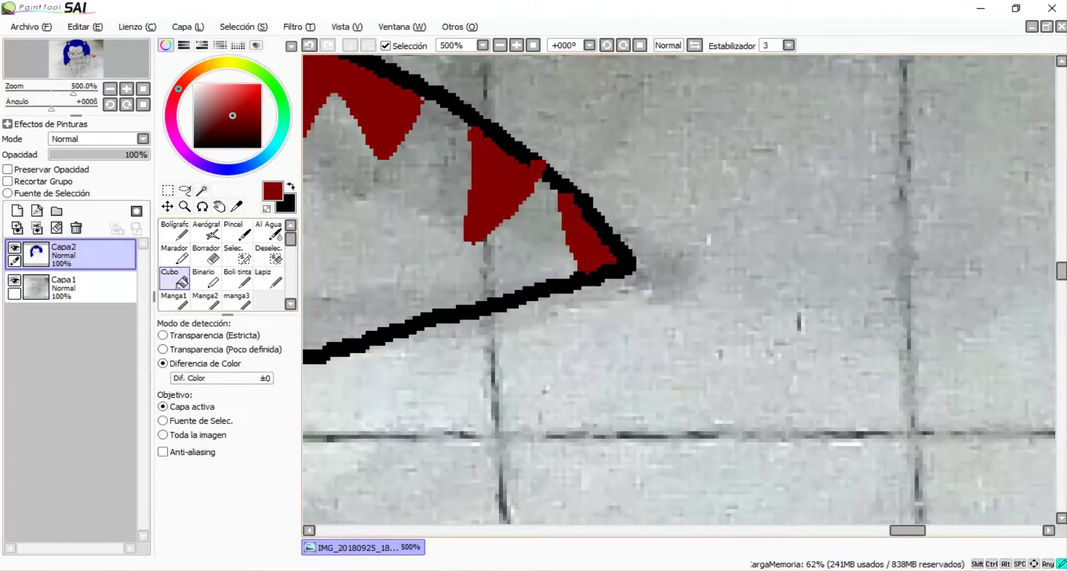
Step: Fill the remaining drips with dark red, from the handle end to the middle of the blade
scroll(678, 289, down, 3)
scroll(678, 289, down, 3)
scroll(678, 289, up, 3)
click(490, 166)
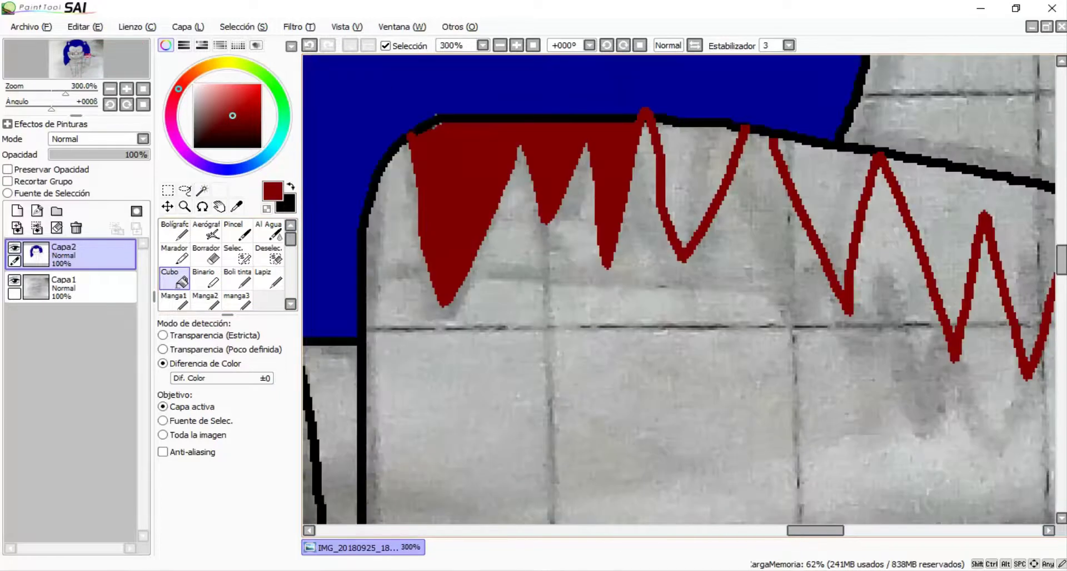
click(700, 178)
click(823, 195)
click(909, 251)
click(995, 262)
scroll(678, 289, down, 3)
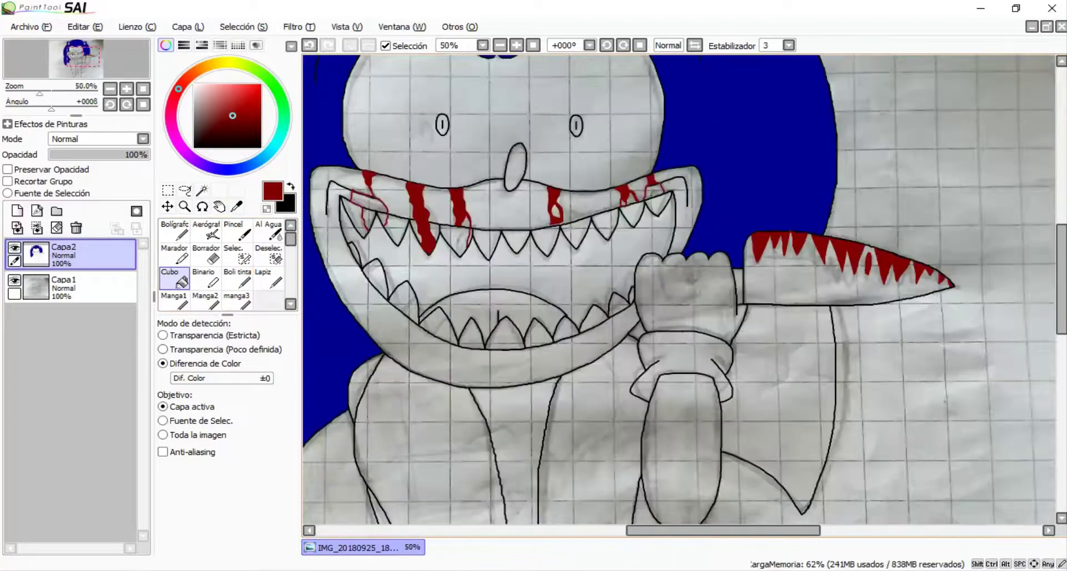
scroll(678, 289, up, 2)
click(205, 281)
scroll(678, 289, down, 2)
click(174, 281)
click(193, 108)
scroll(678, 289, down, 1)
scroll(678, 289, down, 3)
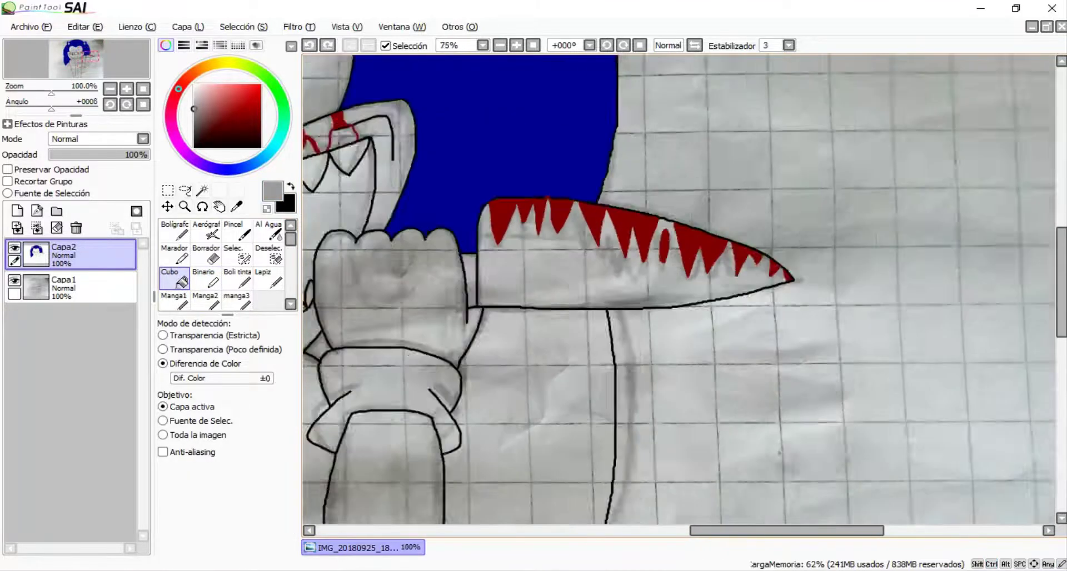
Step: Hide layer Capa1, sample the dark blue and darken the drawing color to near-black
click(14, 280)
alt+click(490, 266)
scroll(679, 289, up, 3)
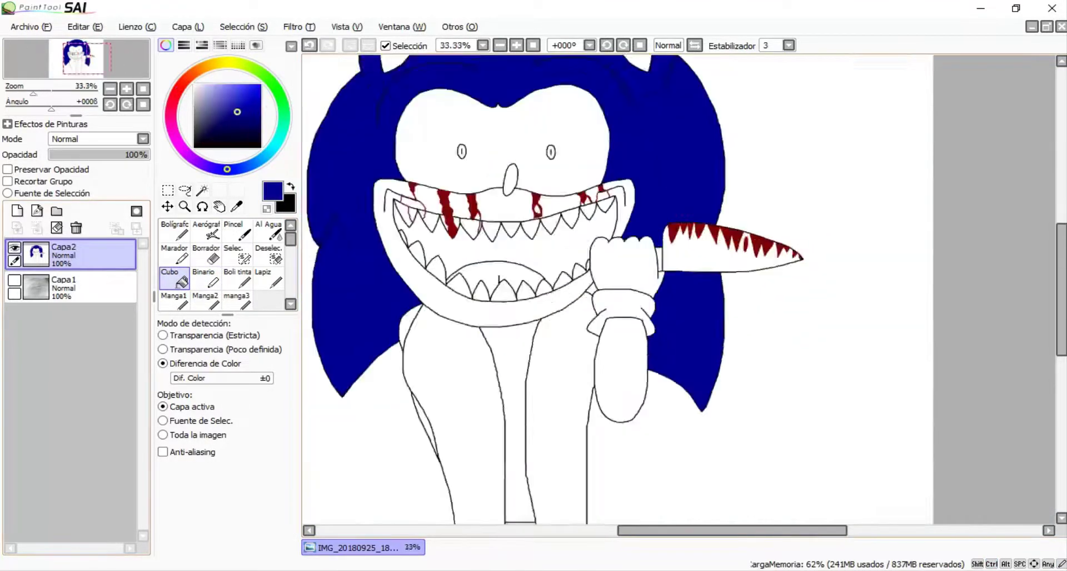
scroll(678, 289, down, 1)
scroll(528, 305, up, 4)
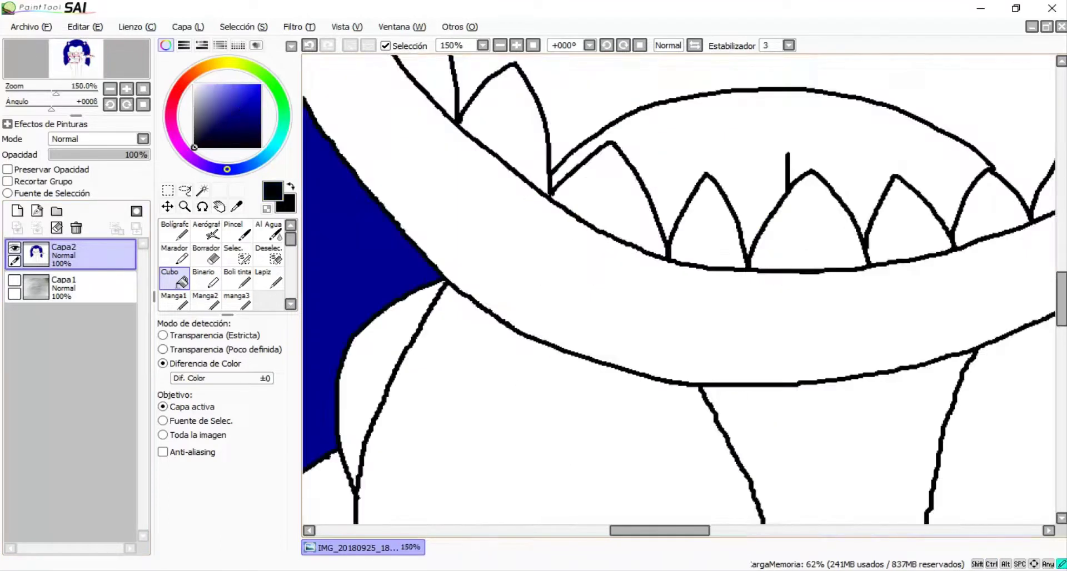
scroll(678, 289, down, 3)
Step: Fill the two torso areas on either side of the central chest strip with near-black
drag(667, 444, 689, 245)
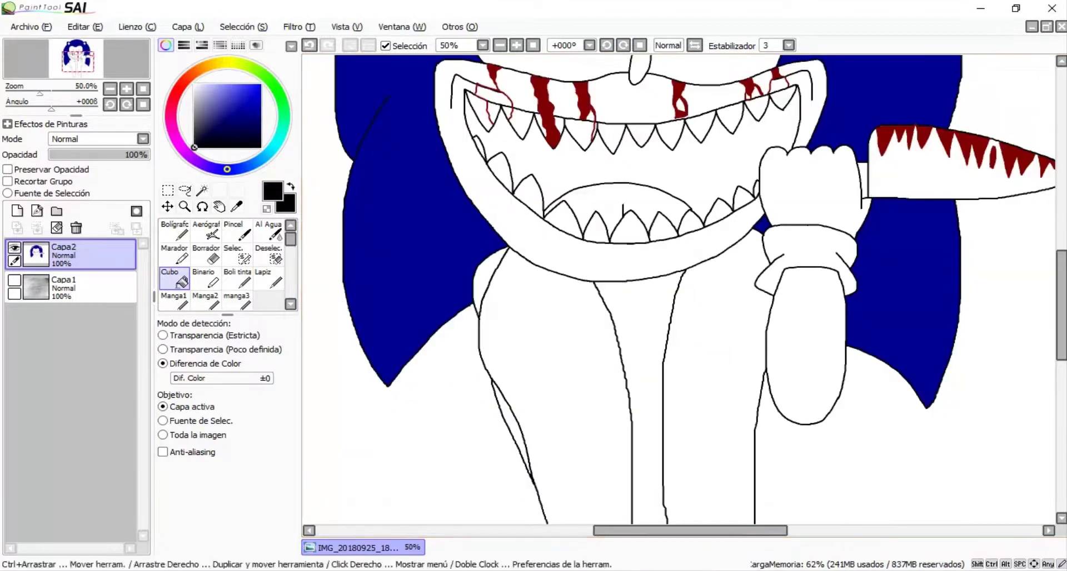
click(555, 389)
click(717, 389)
scroll(684, 400, up, 1)
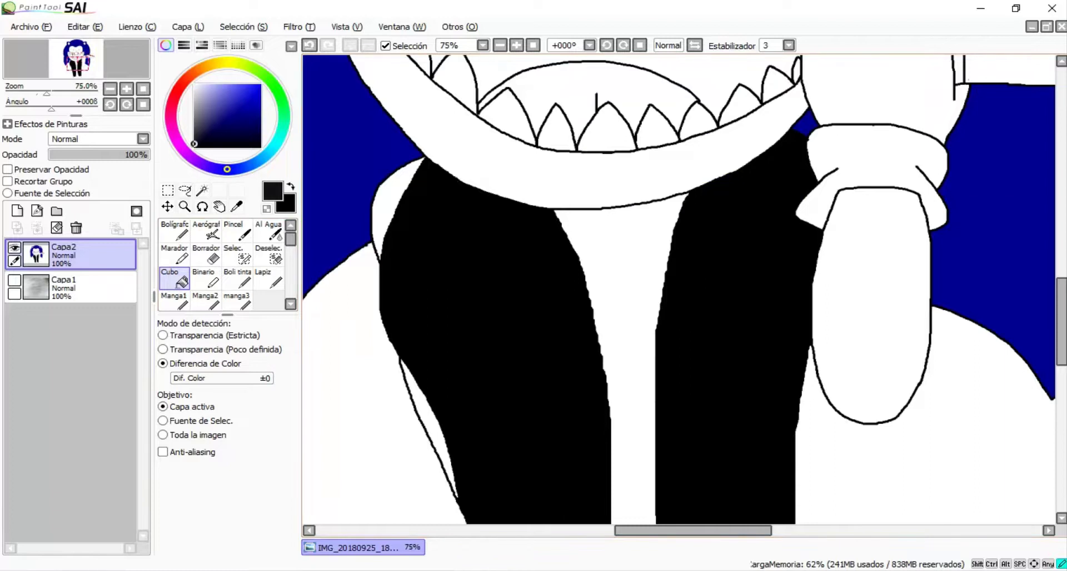
Step: Fill the sleeve, the sliver beside the jacket and the pants with dark red
scroll(678, 289, up, 1)
click(260, 114)
click(722, 389)
key(ctrl+z)
scroll(678, 289, down, 4)
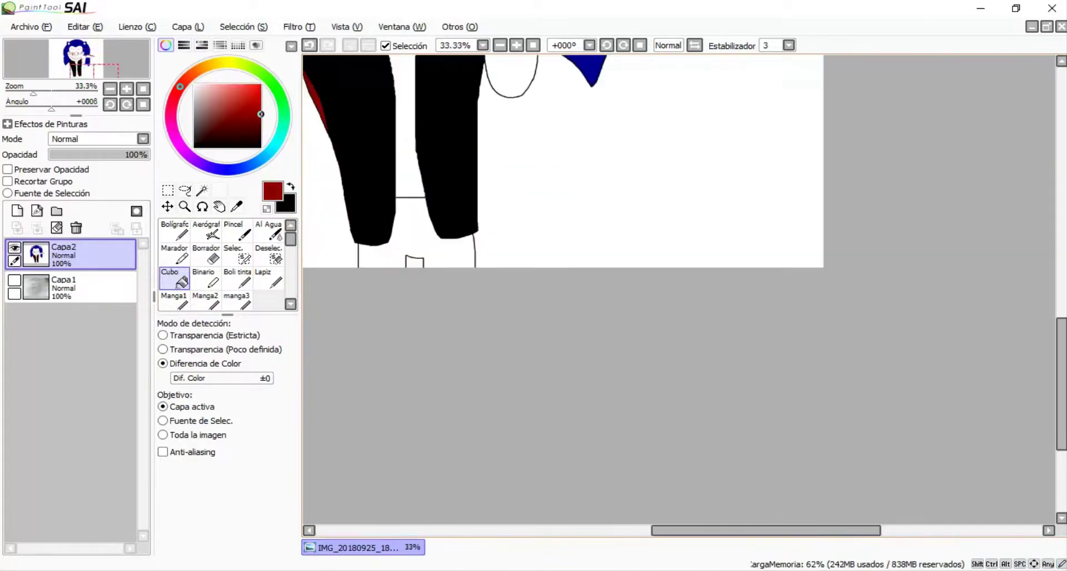
click(478, 141)
scroll(478, 142, up, 1)
Step: Mix a warm yellow and fill the chest strip between the black jacket halves with it
drag(180, 87, 213, 64)
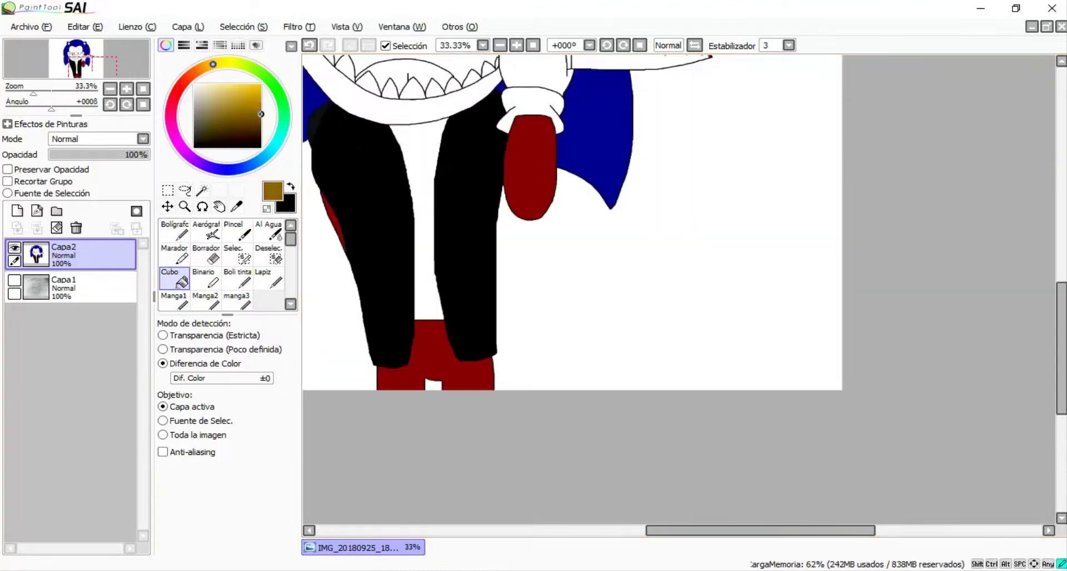
click(242, 84)
click(422, 223)
scroll(422, 222, down, 2)
scroll(422, 223, up, 4)
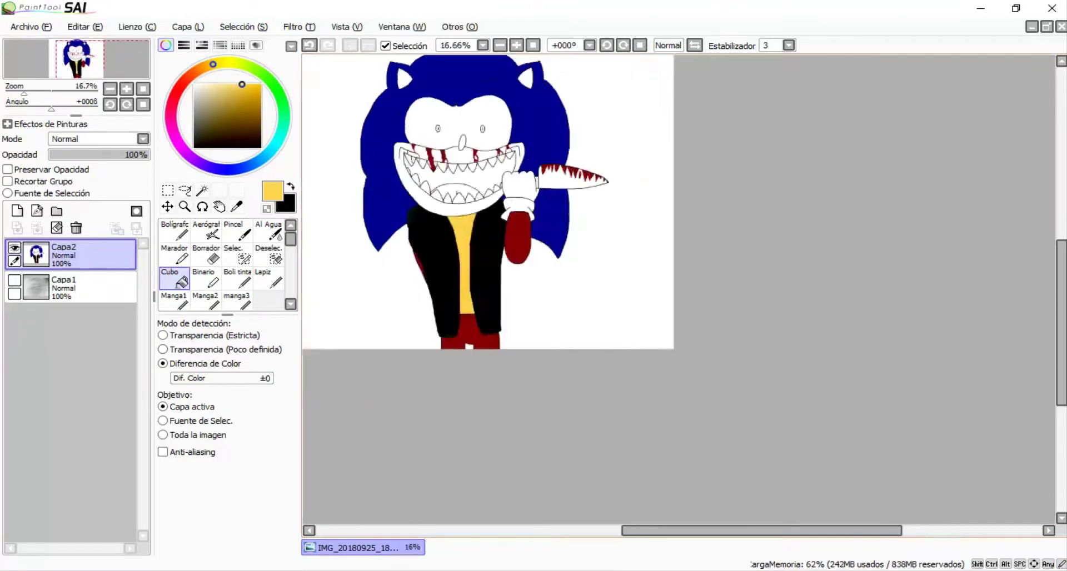
Step: Fill the eye area around the two small irises with black
click(500, 128)
scroll(501, 128, down, 2)
scroll(556, 183, up, 5)
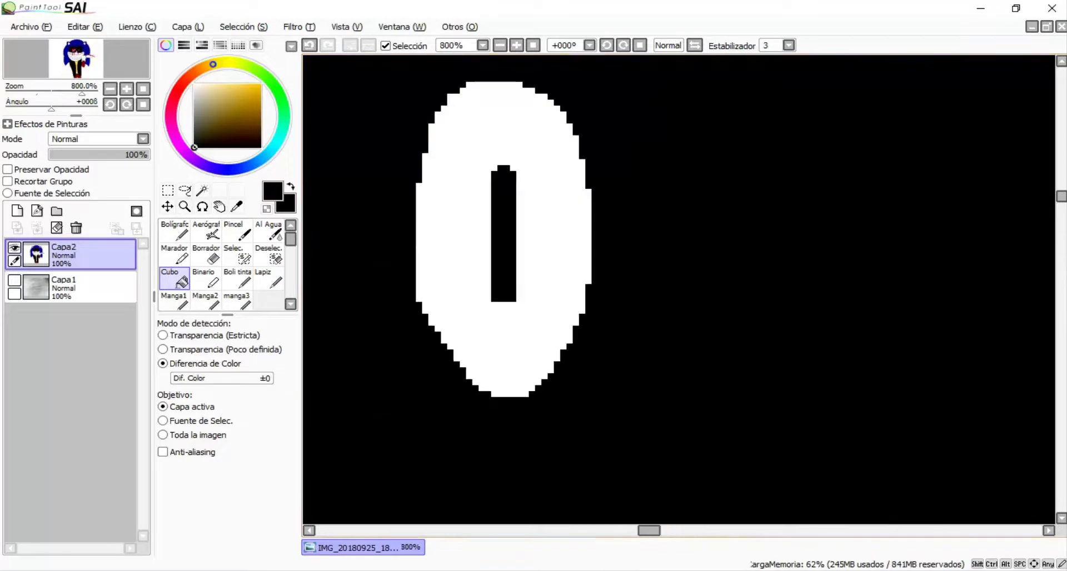
Step: Select the left eye's white iris and draw a bright red horizontal band across its middle with the size 4 Binario brush
click(186, 79)
click(260, 113)
click(202, 191)
click(456, 233)
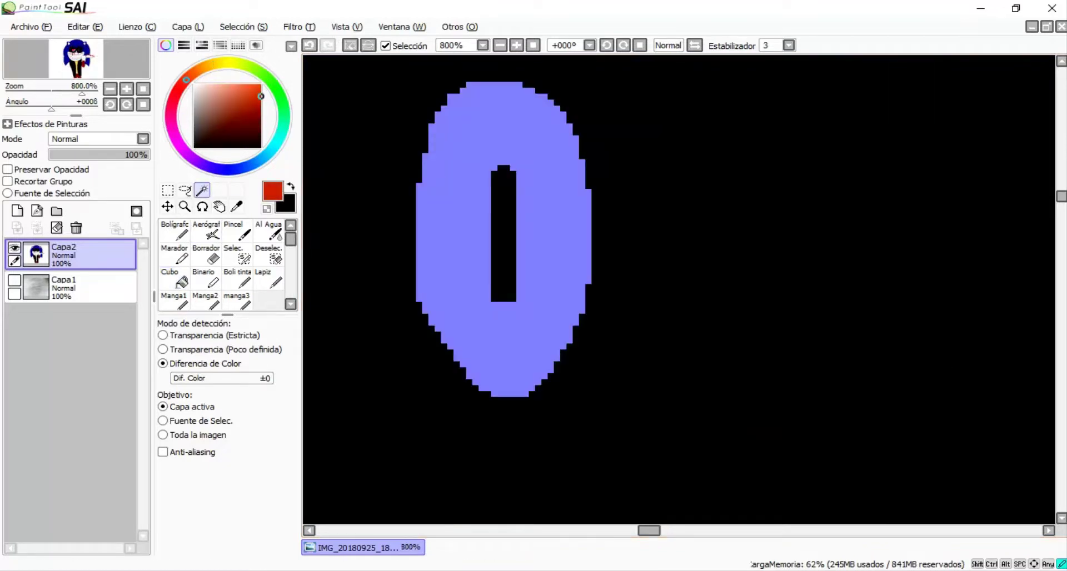
drag(423, 244, 586, 245)
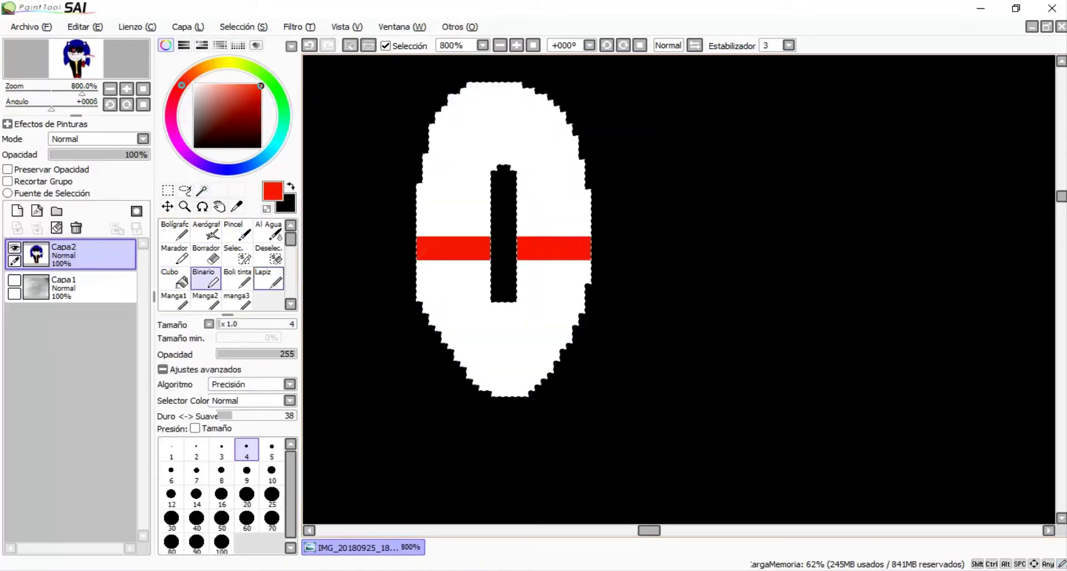
Step: Fill the left iris with bright red below the band and darker red above it
click(174, 278)
click(500, 334)
click(500, 139)
scroll(556, 278, down, 3)
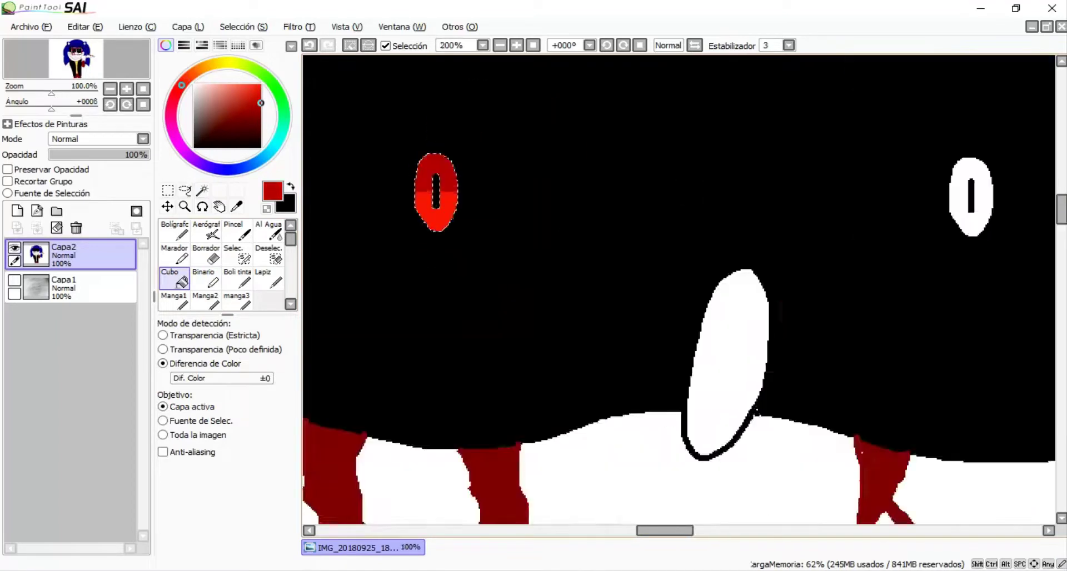
scroll(667, 222, up, 3)
scroll(222, 261, down, 3)
Step: Blend the boundary between the two reds in the left iris with the size 16 Desenf. brush
click(268, 255)
drag(556, 233, 738, 191)
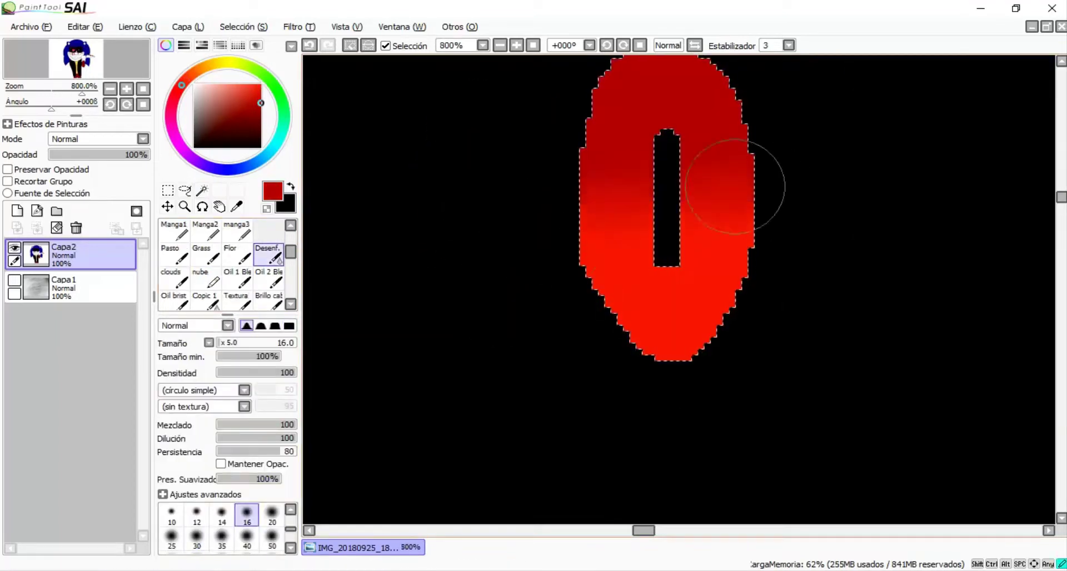
scroll(452, 228, down, 8)
Step: Select the right eye's white iris and draw a dark red horizontal band across it with the size 4 Binario brush
scroll(552, 245, up, 5)
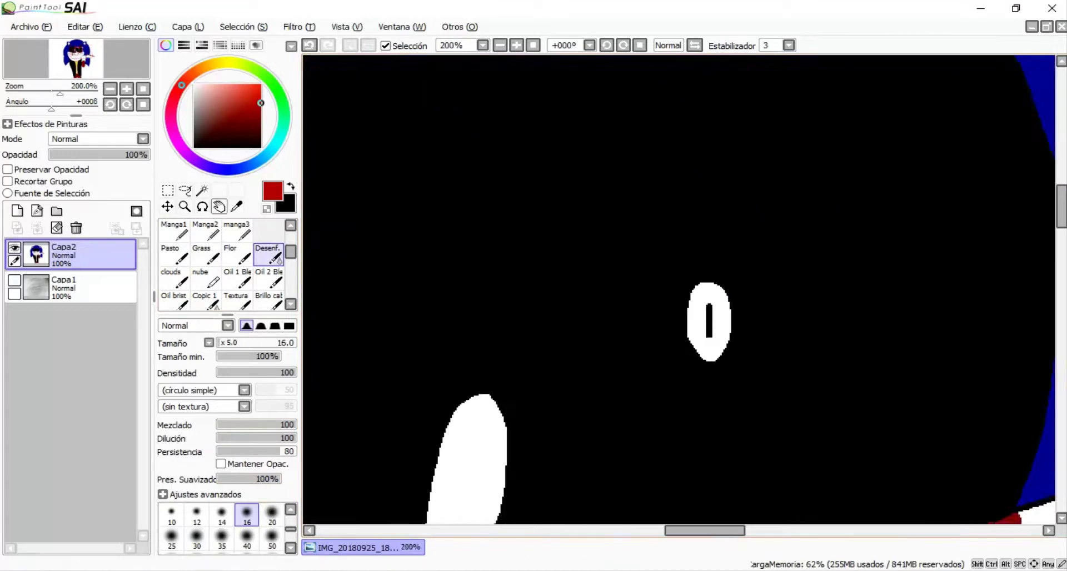
key(w)
click(709, 321)
scroll(796, 312, down, 2)
scroll(358, 398, up, 3)
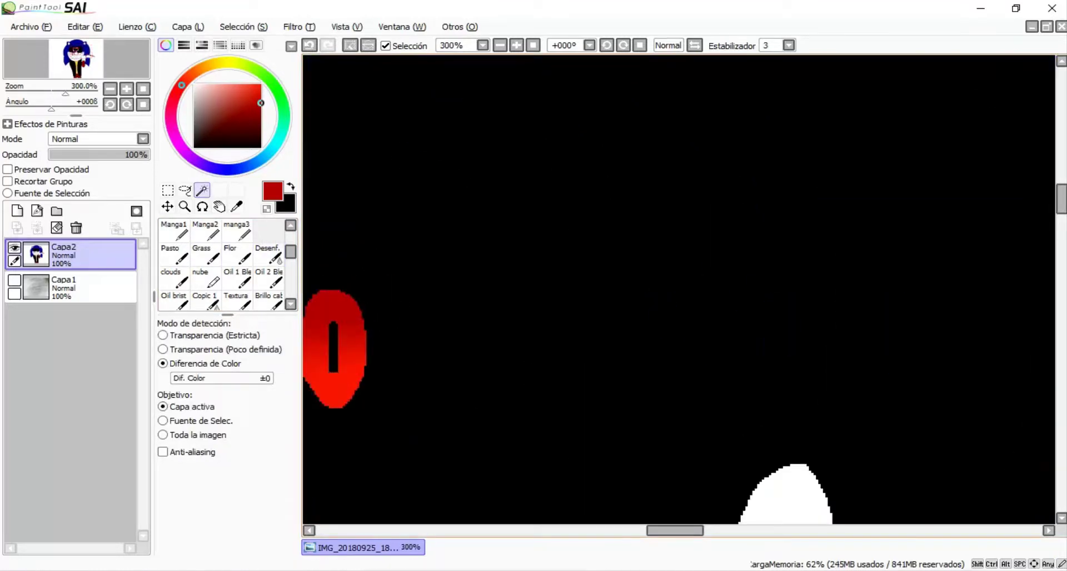
scroll(222, 261, up, 1)
key(b)
scroll(611, 289, down, 2)
scroll(705, 343, up, 2)
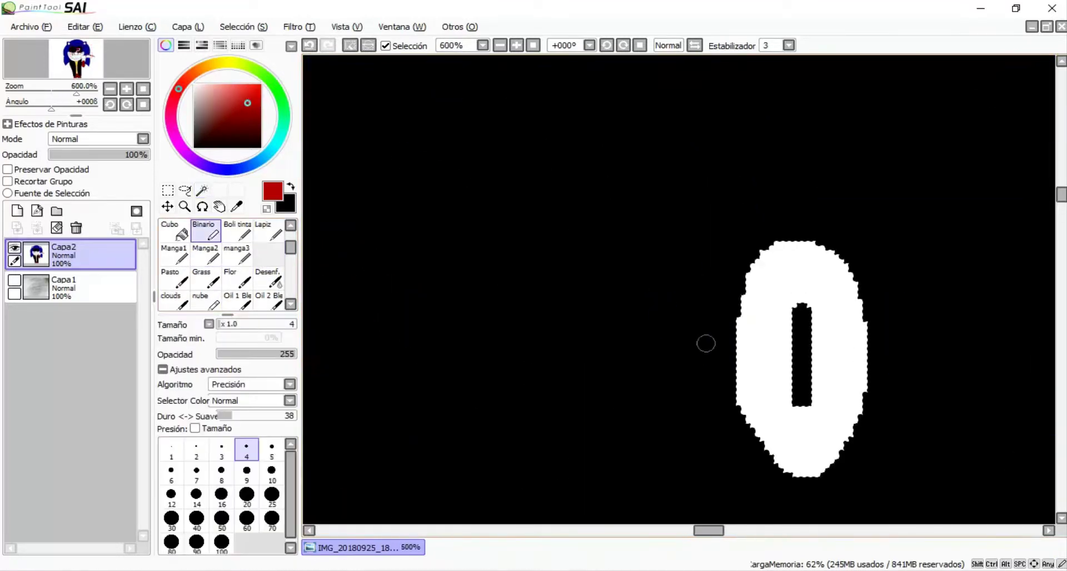
scroll(781, 324, down, 1)
scroll(497, 369, up, 1)
scroll(497, 370, down, 3)
scroll(553, 350, up, 3)
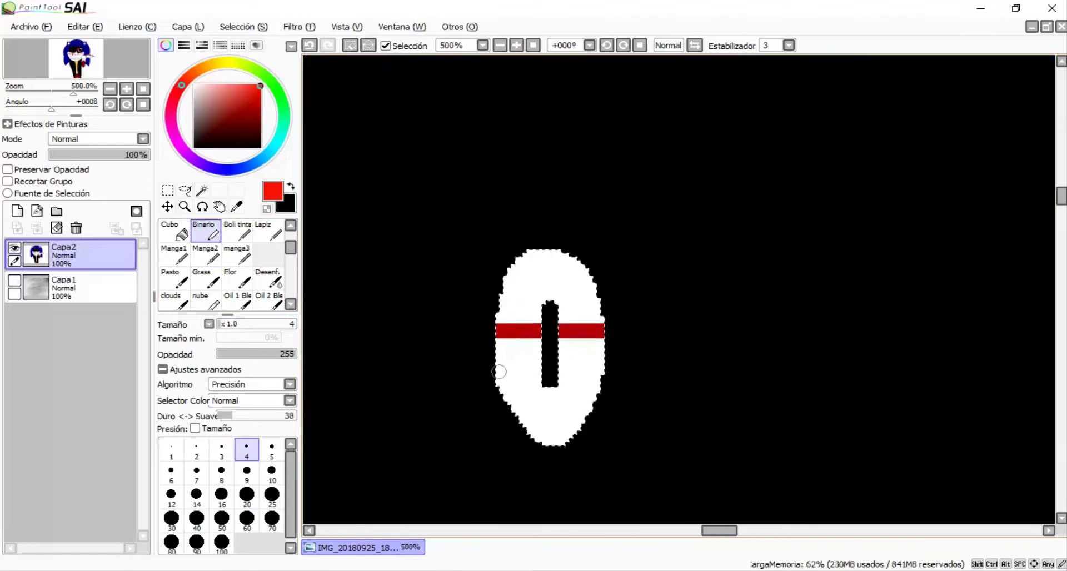
Step: Add a bright red band below the dark one in the right iris and close the gap between them with dark red
scroll(551, 334, up, 3)
drag(728, 309, 492, 311)
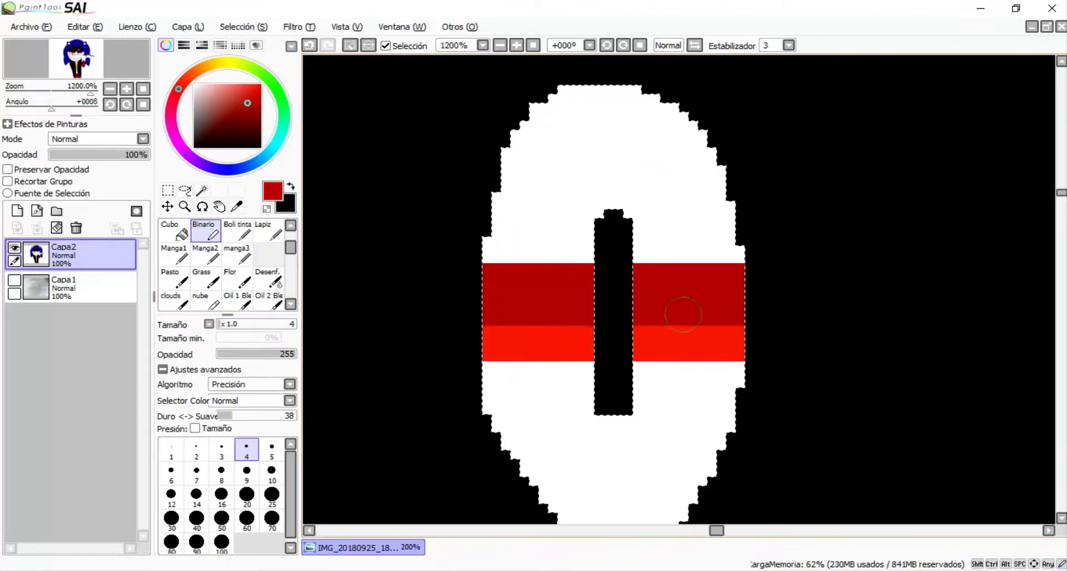
drag(684, 315, 694, 306)
Step: Fill the upper part of the right iris with dark red and the lower part with bright red
click(169, 231)
click(528, 117)
alt+click(667, 345)
click(612, 445)
Step: Blend the two reds in the right iris with the size 16 Desenf. brush and clear the selection
click(269, 278)
drag(501, 319, 664, 317)
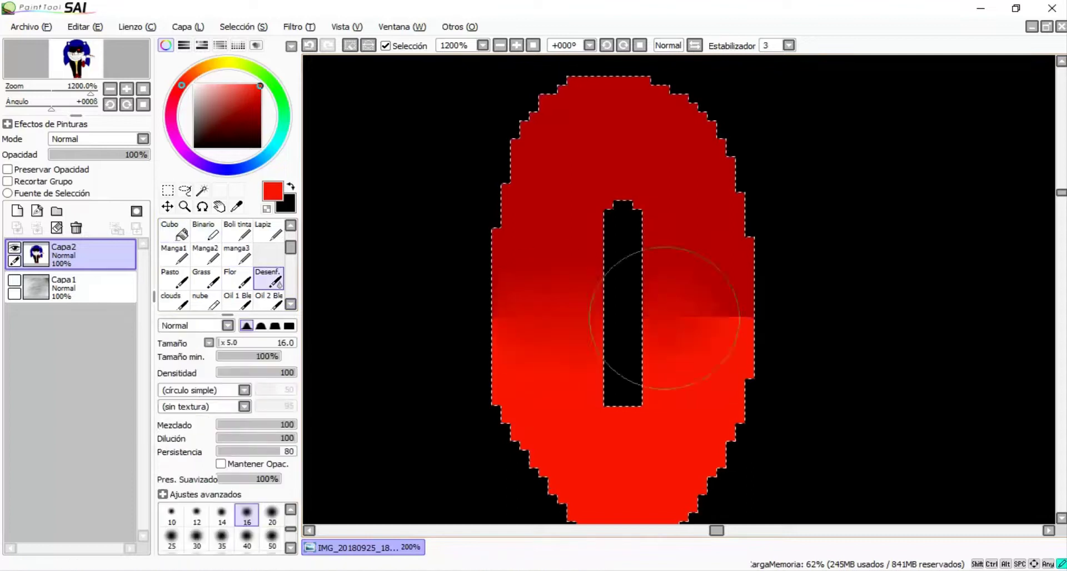
scroll(665, 361, down, 10)
scroll(670, 189, up, 2)
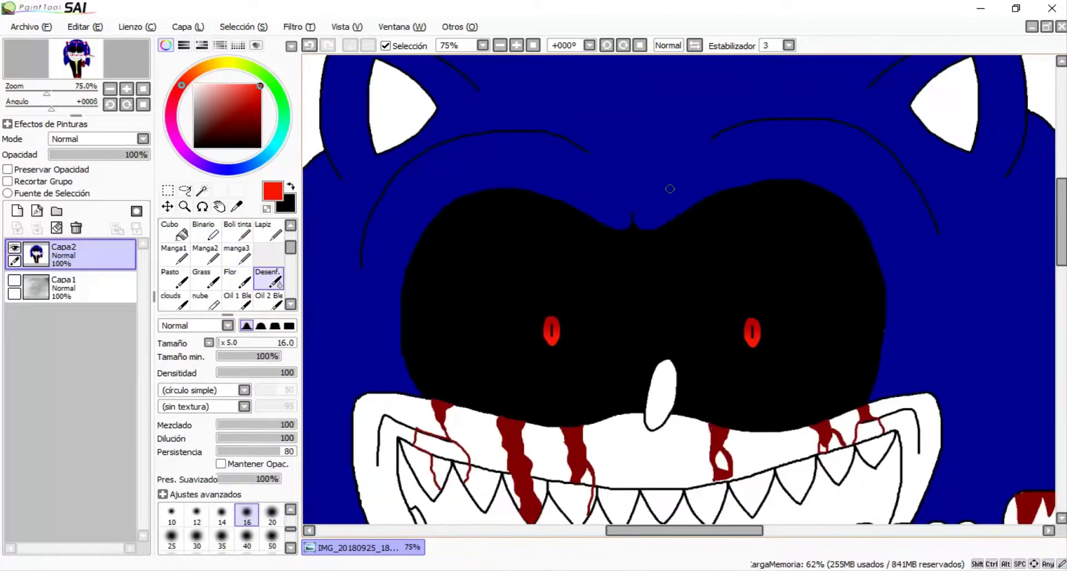
Step: Sample the chest's yellow and fill the main parts of the muzzle around the mouth with it
scroll(669, 188, down, 3)
alt+click(667, 445)
click(170, 230)
click(541, 250)
click(640, 205)
scroll(641, 206, up, 2)
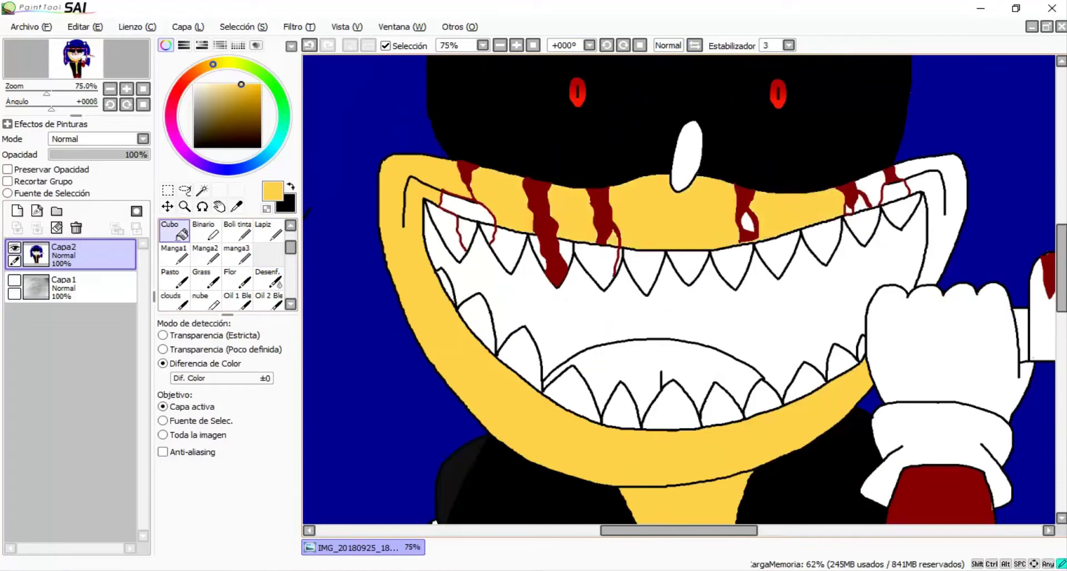
Step: Fill the remaining white muzzle gaps around the blood drips and mouth corner with the same yellow
scroll(678, 289, up, 5)
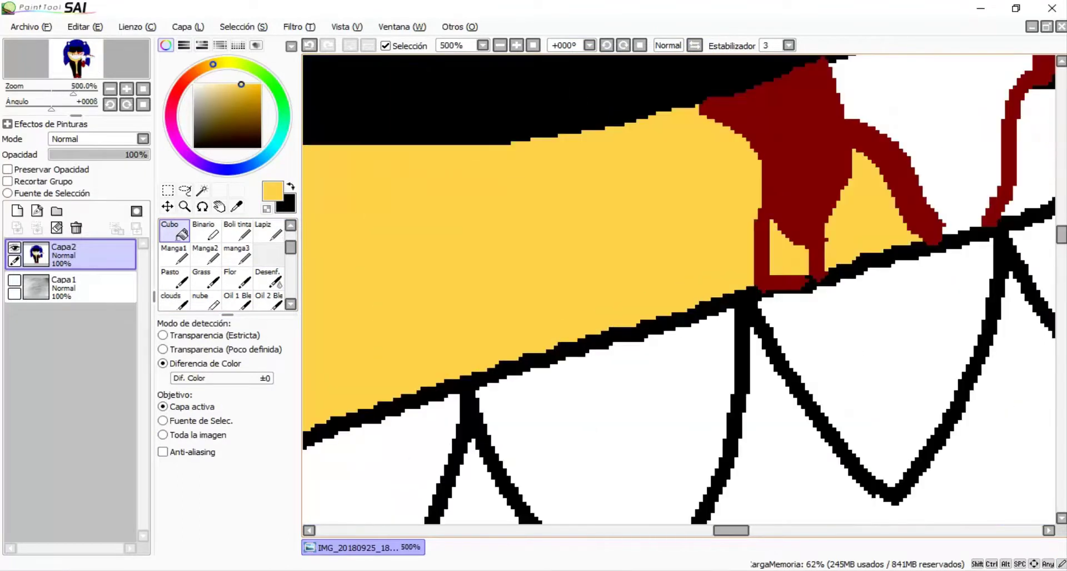
scroll(678, 289, down, 4)
scroll(778, 184, down, 6)
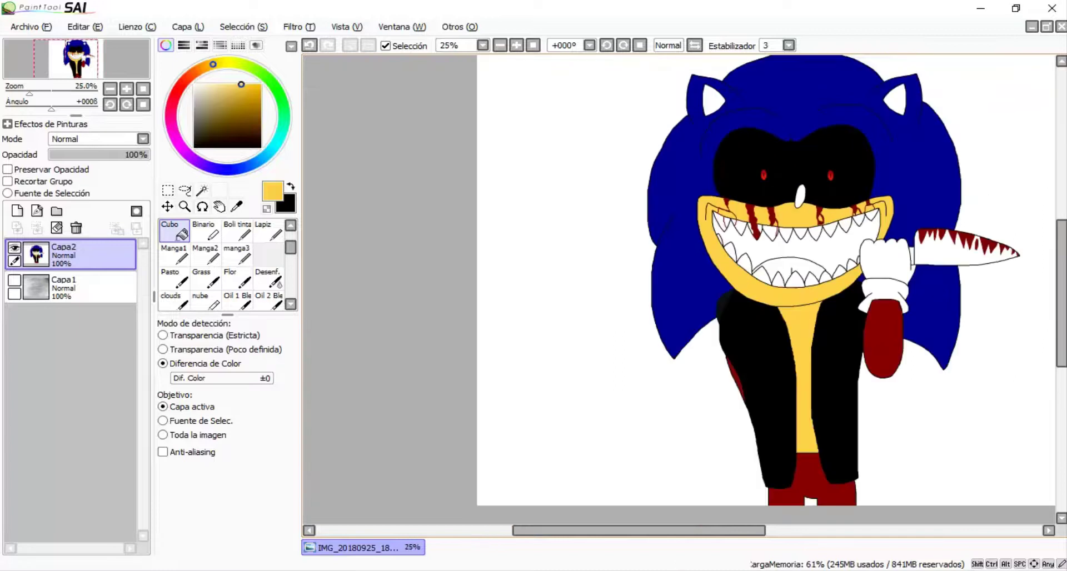
Step: Fill the nose with a near-black grey and the inner ears with the muzzle's yellow
scroll(779, 183, up, 9)
scroll(678, 290, down, 7)
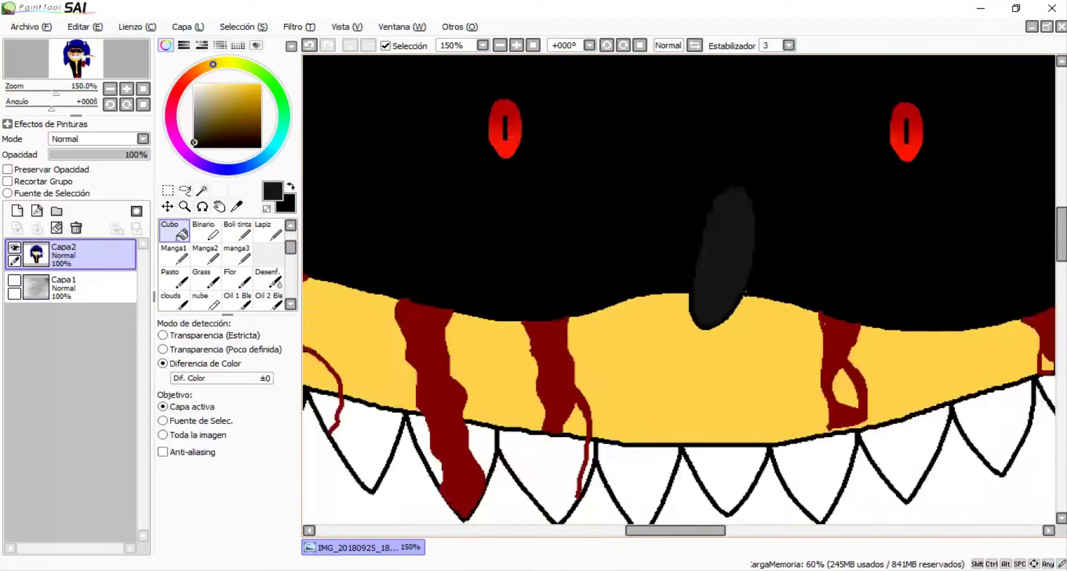
scroll(922, 456, down, 2)
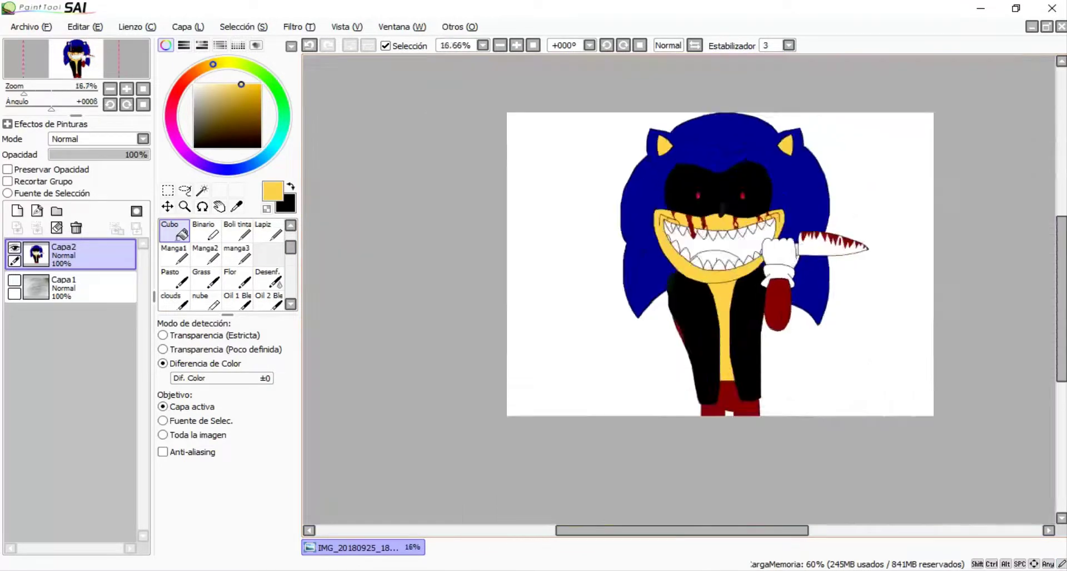
Step: Fill the gloved hand and its cuff with light grey
scroll(923, 456, up, 5)
scroll(678, 289, down, 2)
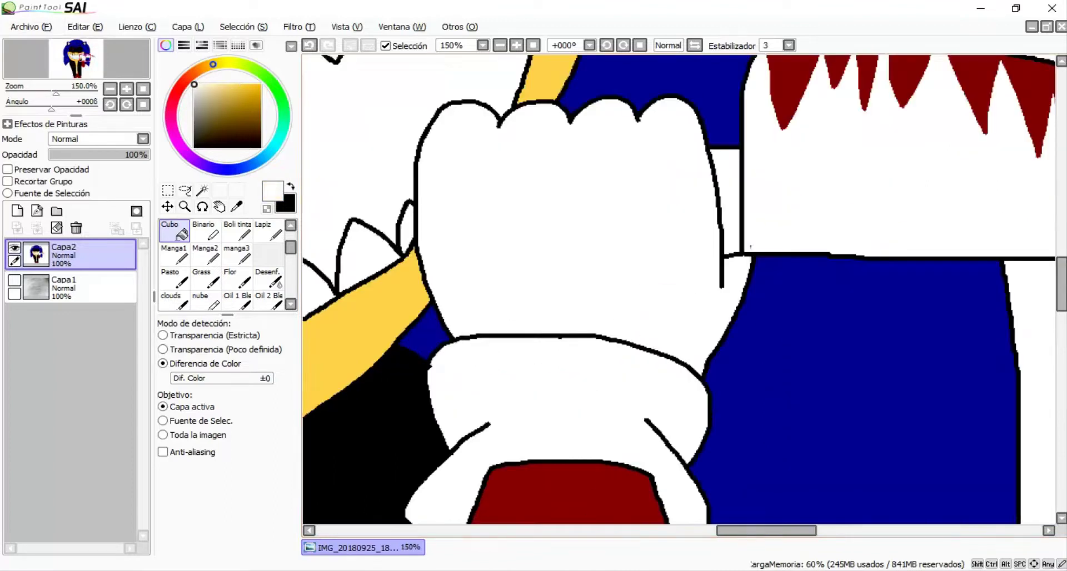
click(556, 223)
click(556, 422)
scroll(679, 289, down, 3)
scroll(678, 289, up, 3)
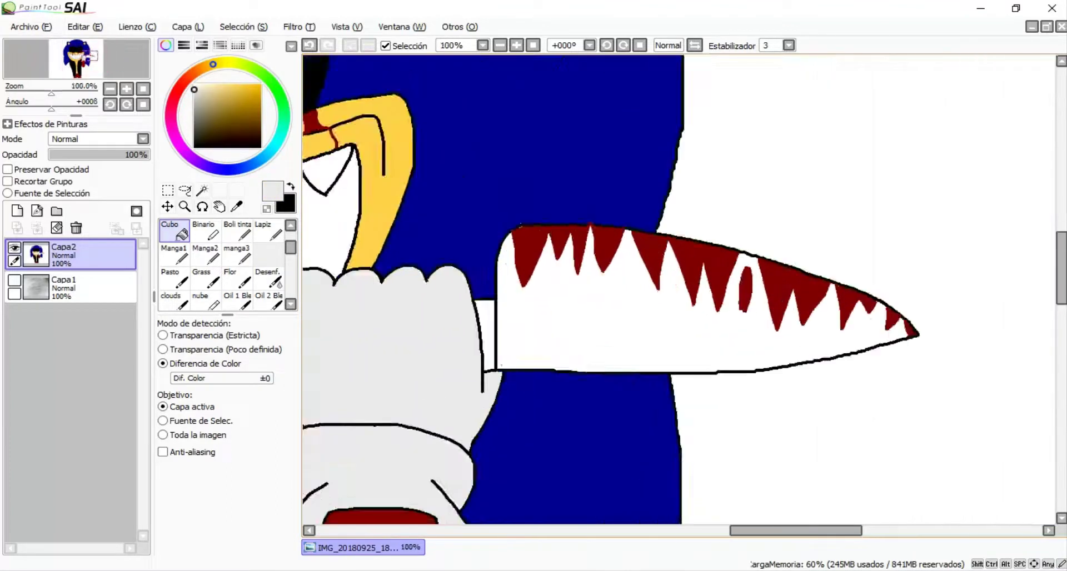
Step: Clean up stray pixels and blood overlaps along the knife's upper outline with the Binario brush, using colours sampled nearby
scroll(523, 231, up, 8)
key(n)
alt+click(523, 210)
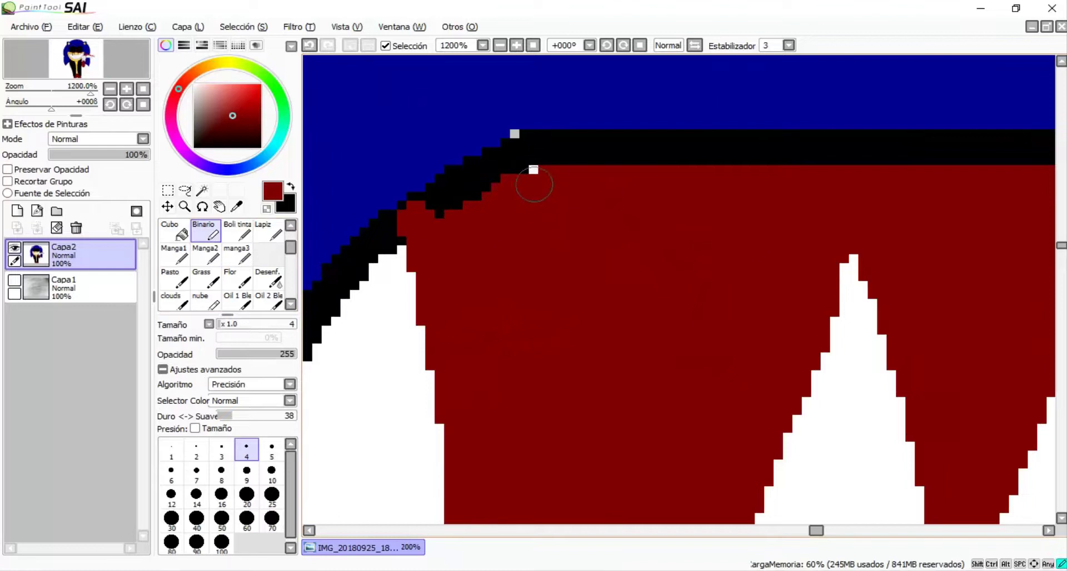
alt+click(508, 107)
scroll(508, 111, down, 6)
scroll(610, 181, up, 2)
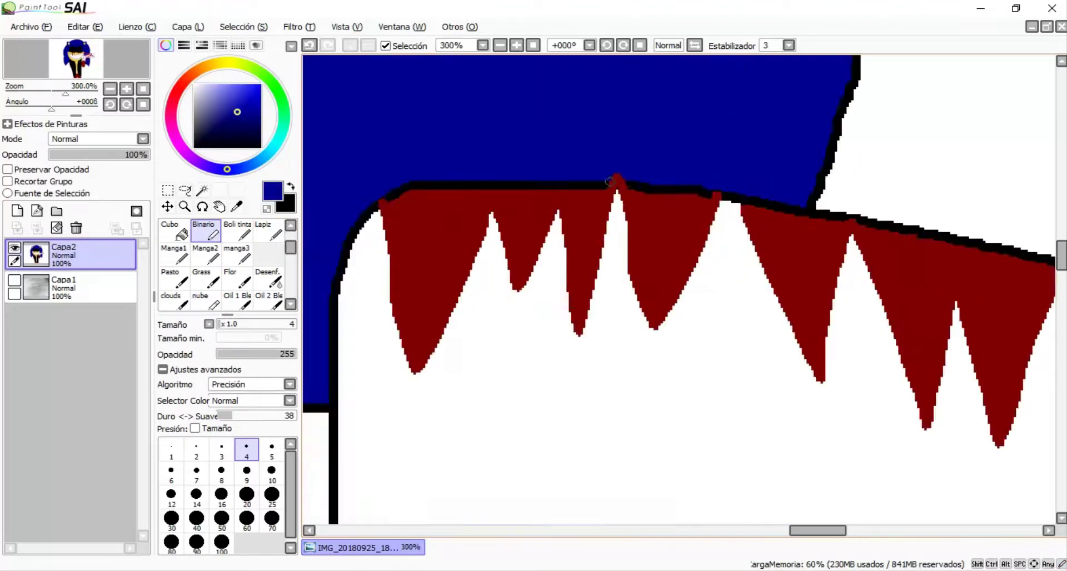
scroll(610, 181, up, 3)
alt+click(593, 189)
scroll(580, 184, down, 10)
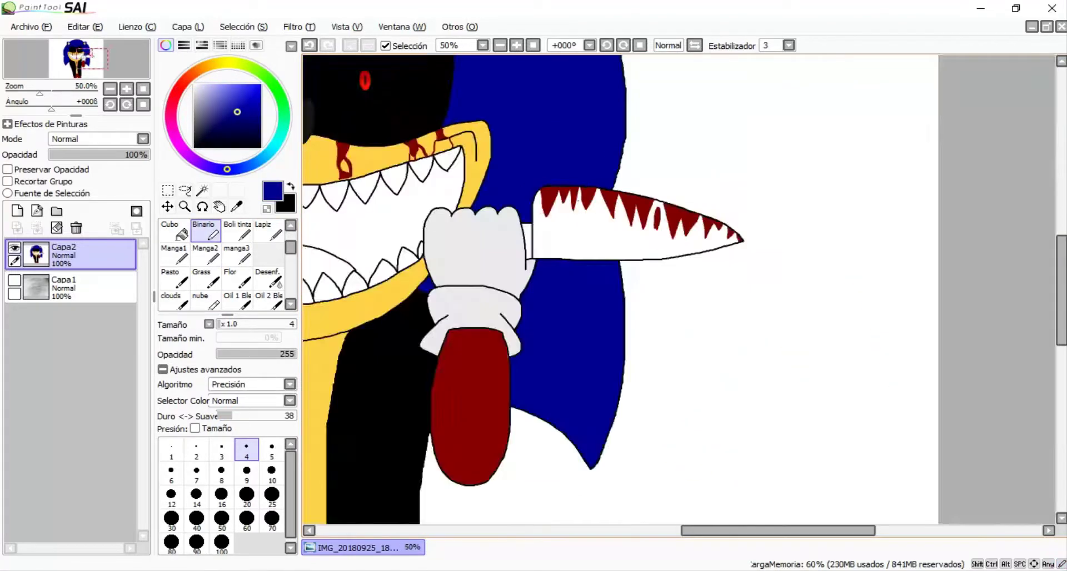
Step: Try to fill the whole knife blade with one medium grey
click(174, 229)
scroll(590, 239, up, 4)
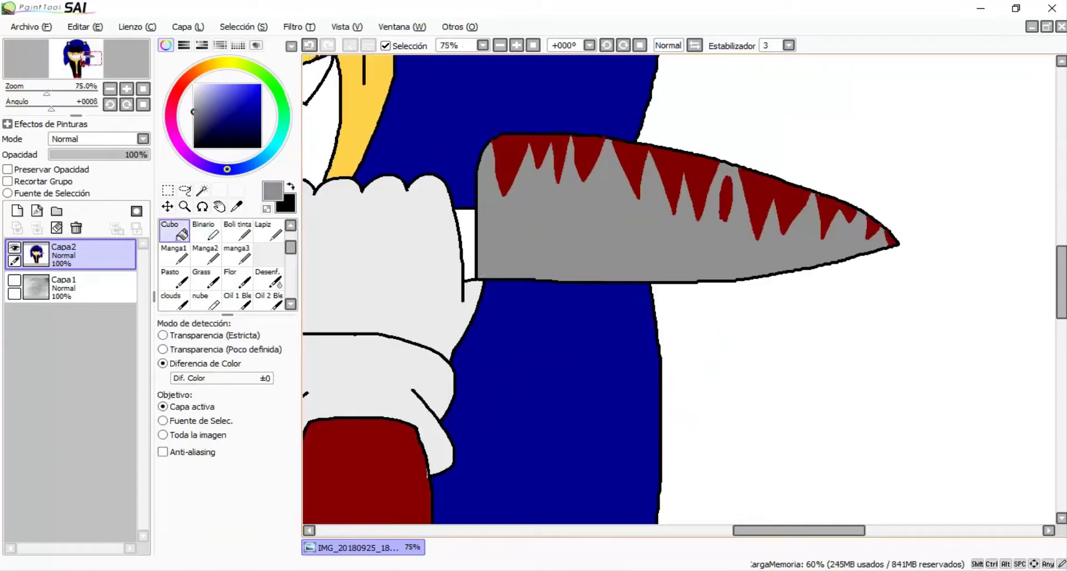
click(205, 229)
Step: Select the white knife blade and draw a medium grey line along its length, following the curve of the upper edge
click(202, 190)
click(556, 233)
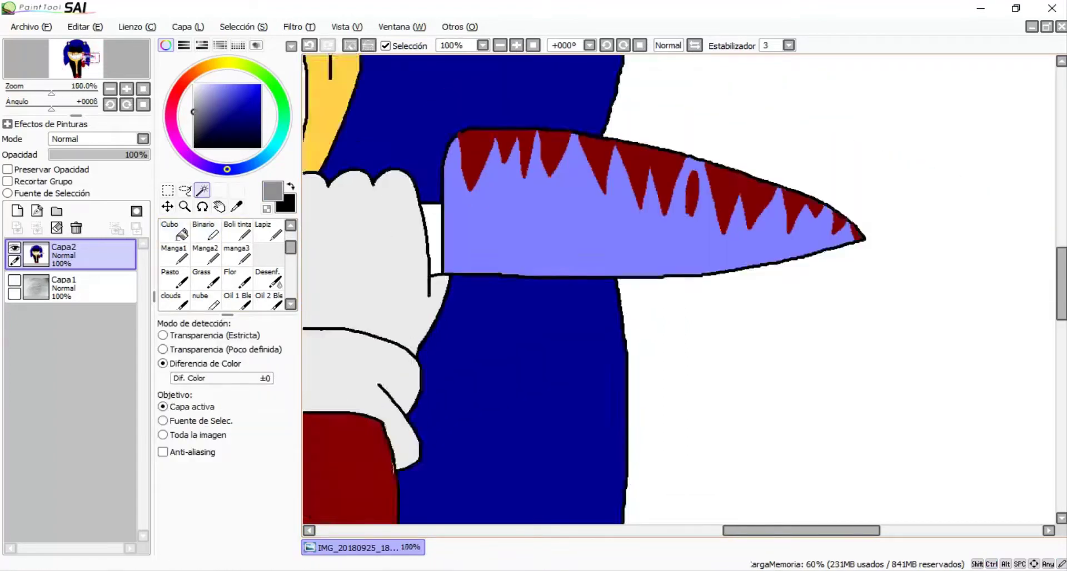
click(205, 229)
drag(419, 168, 590, 168)
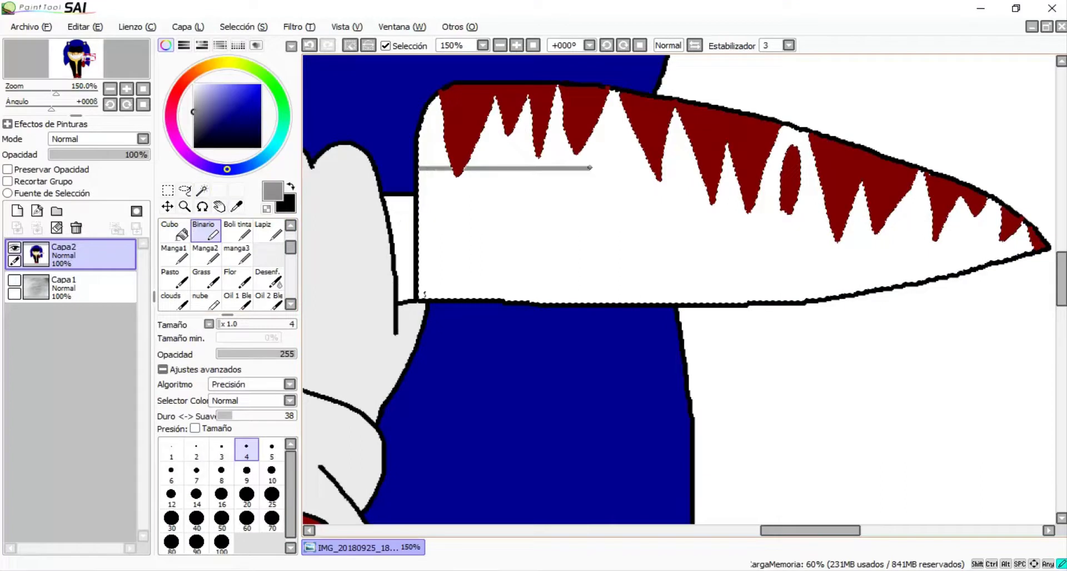
key(ctrl+z)
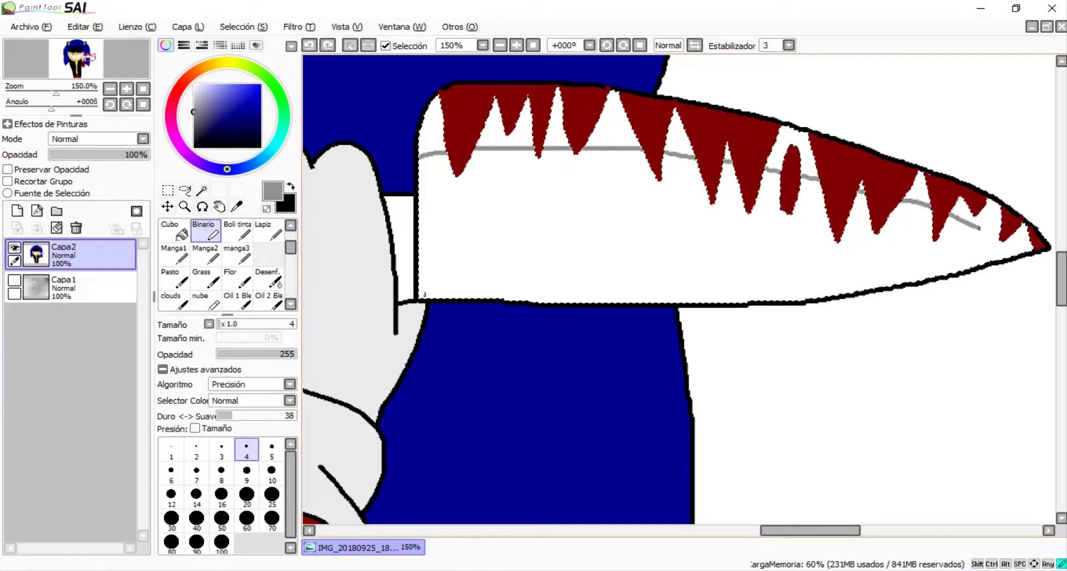
Step: Fill the blade with medium grey below the dividing line and light grey in the areas above it
click(174, 229)
click(611, 234)
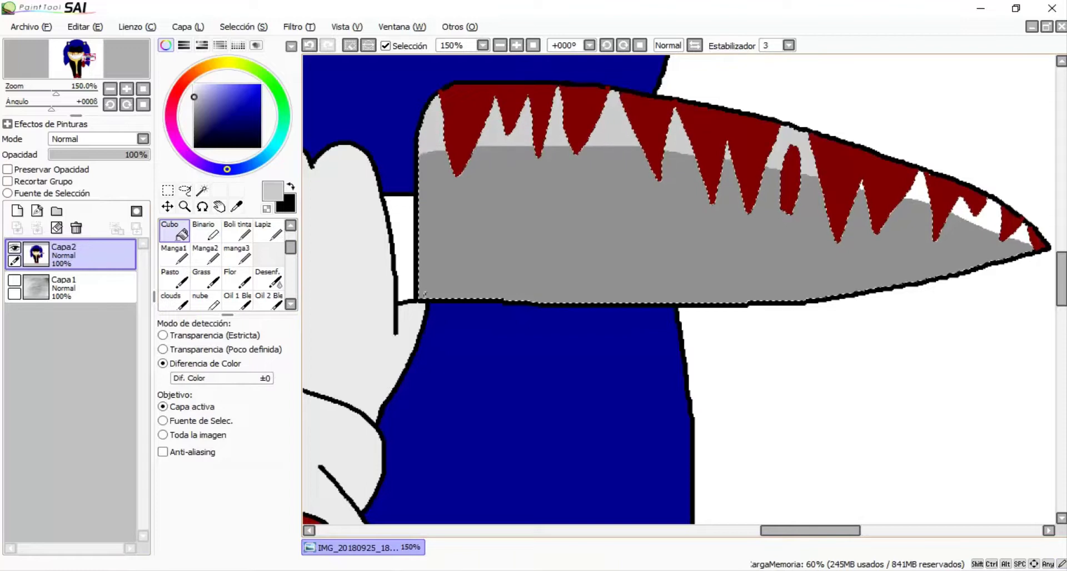
scroll(747, 223, down, 6)
scroll(747, 222, up, 6)
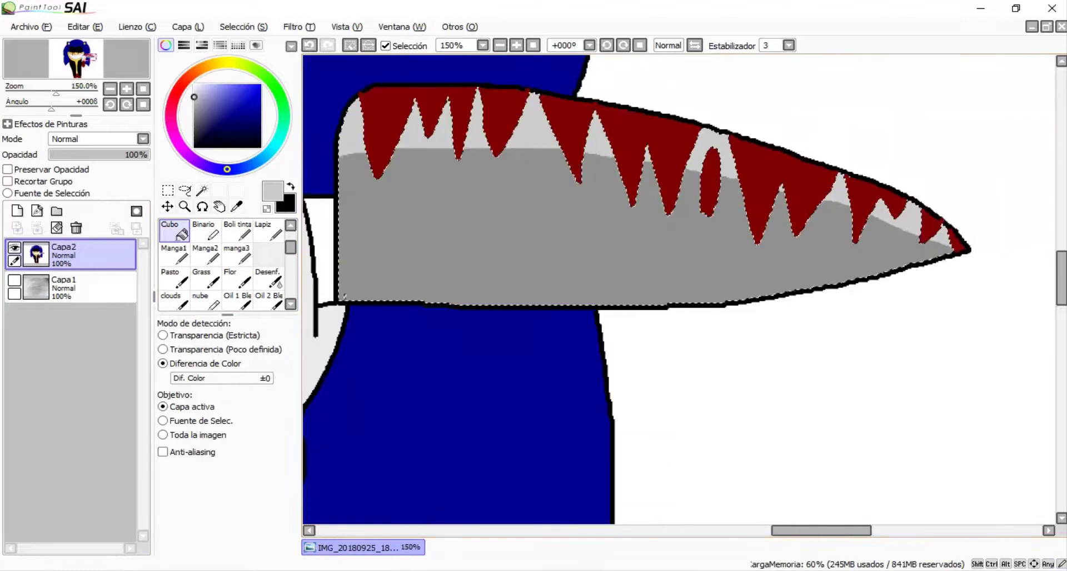
Step: Draw four slanted near-white lines across the blade as the borders of two reflections, undoing the misplaced second line
click(203, 230)
drag(609, 141, 506, 303)
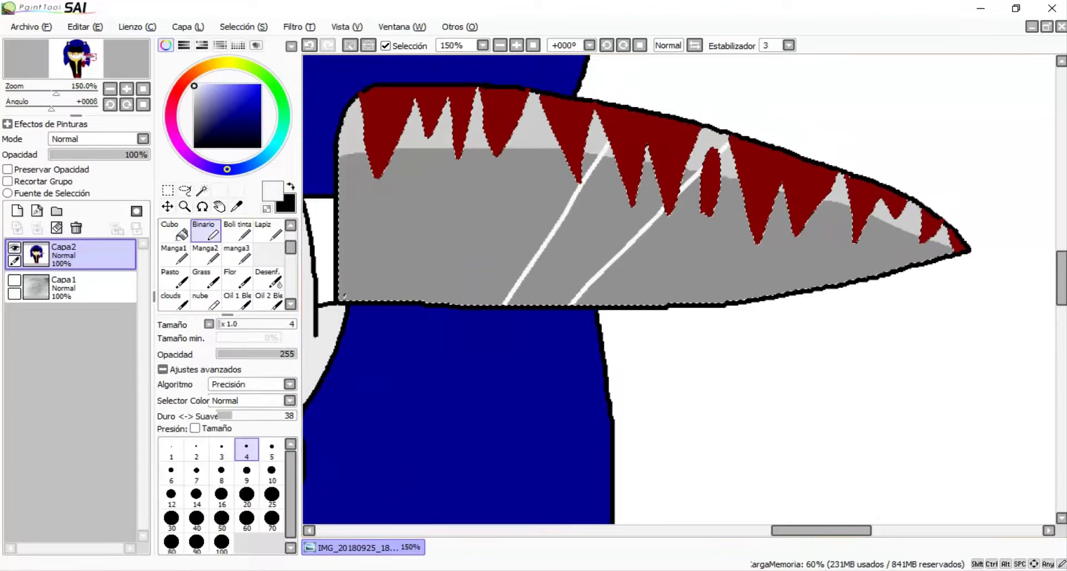
scroll(684, 289, down, 6)
scroll(684, 289, up, 6)
key(ctrl+z)
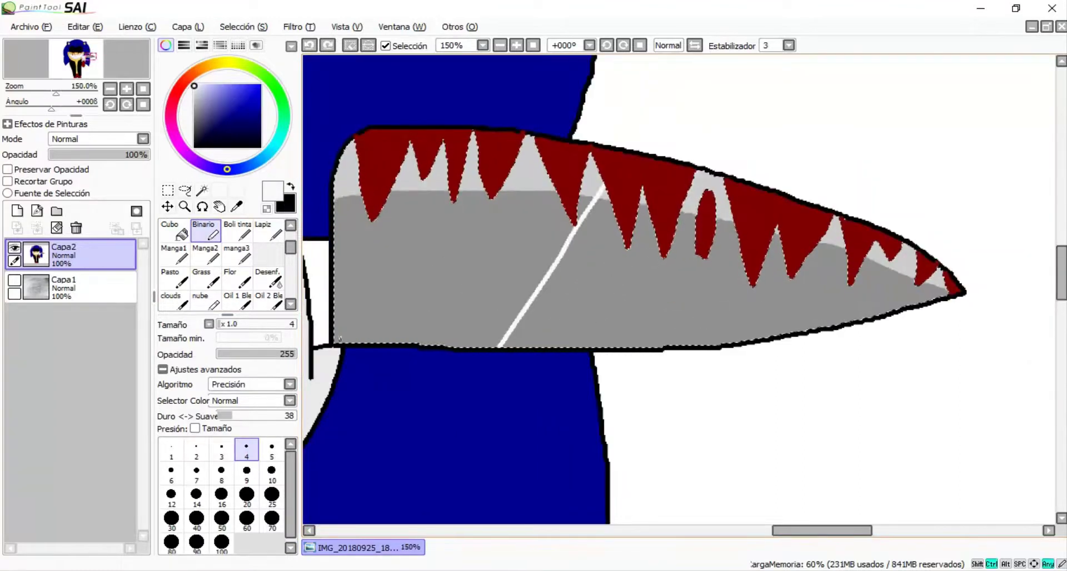
drag(644, 194, 548, 348)
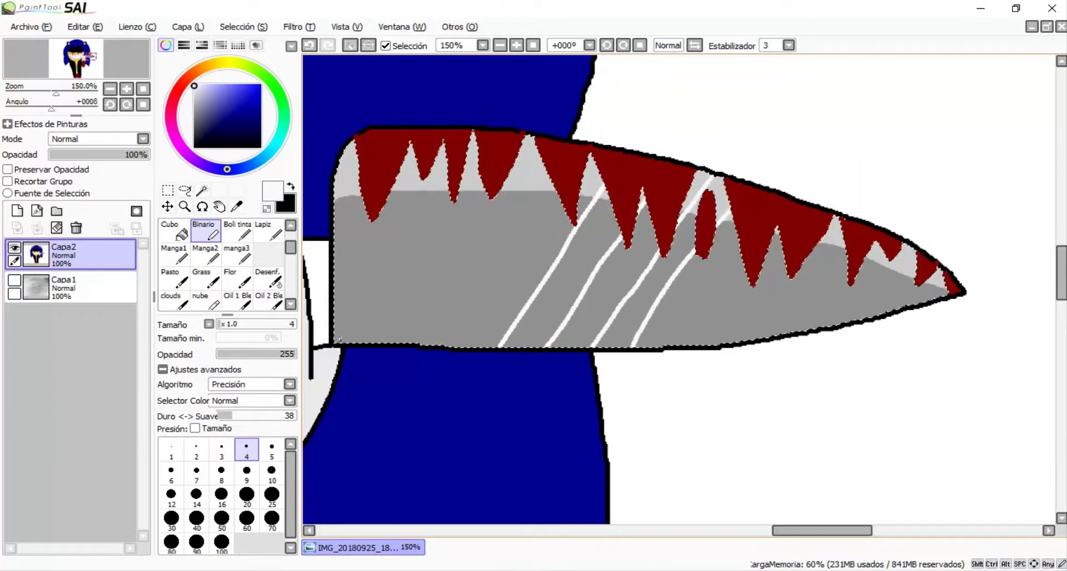
Step: Fill the two slanted reflections on the knife blade with near-white, including the small gaps between the blood drips
click(171, 229)
click(588, 222)
click(684, 229)
scroll(667, 233, up, 4)
click(764, 200)
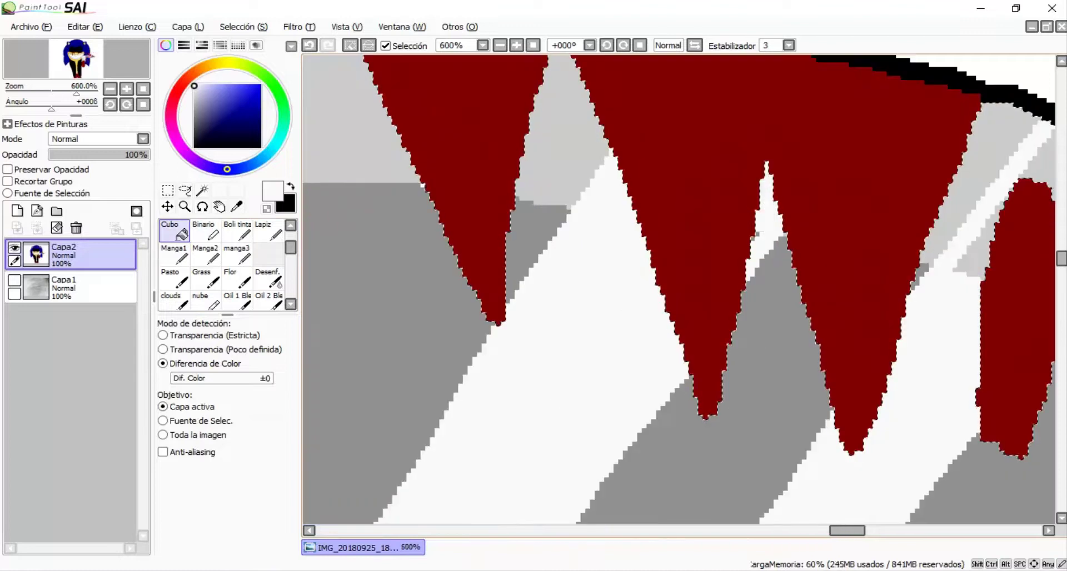
scroll(684, 289, down, 4)
scroll(683, 289, down, 4)
scroll(684, 289, up, 3)
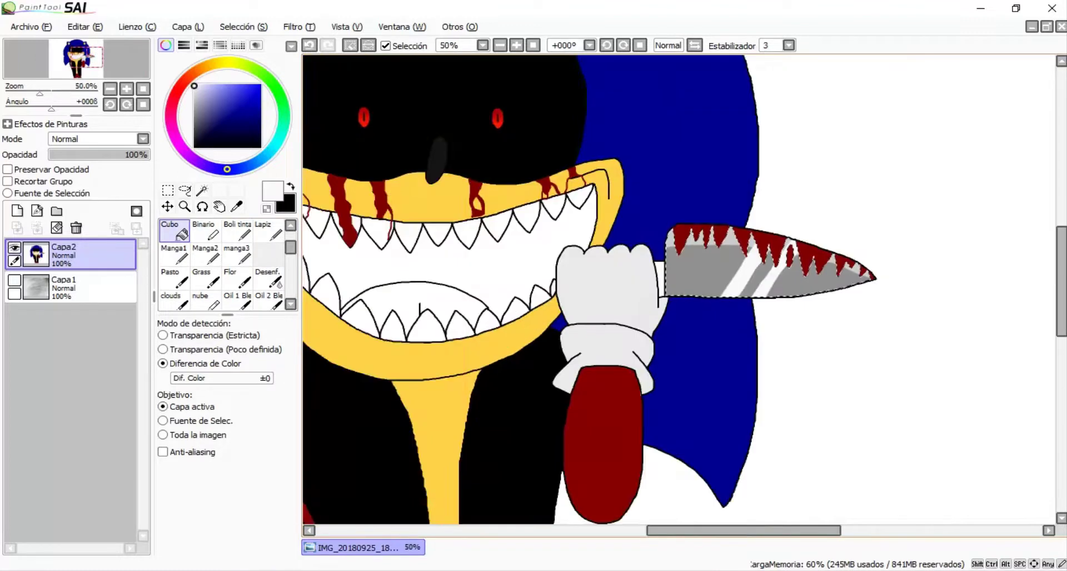
Step: Choose a dark mustard yellow and fill the three leftmost upper teeth, including the parts separated by blood, undoing the misplaced fill
scroll(723, 233, down, 3)
scroll(722, 234, up, 4)
click(209, 65)
click(230, 101)
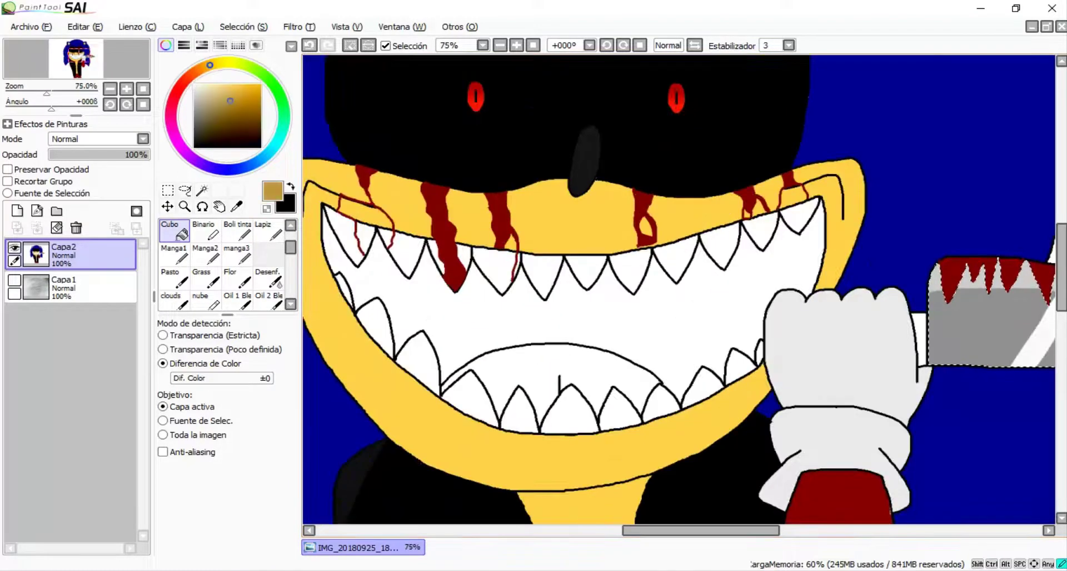
click(224, 62)
click(260, 102)
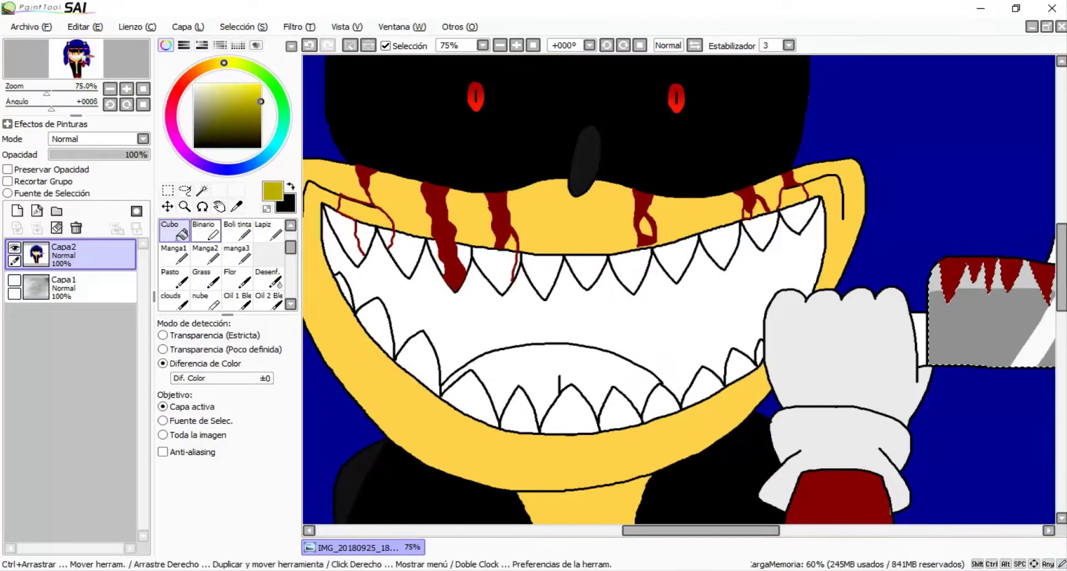
scroll(336, 217, up, 3)
scroll(336, 222, up, 1)
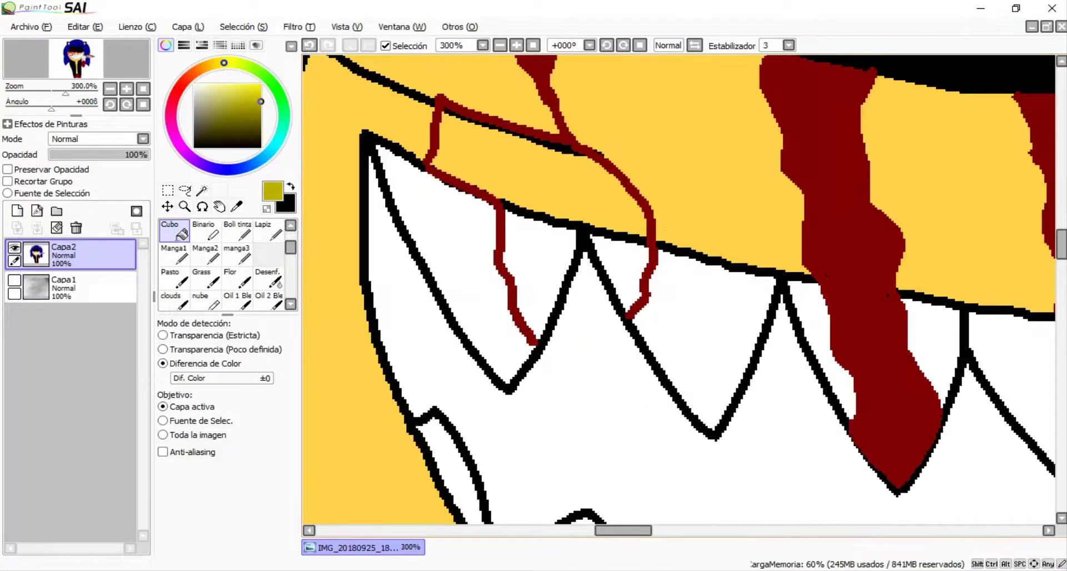
click(461, 278)
click(540, 256)
click(695, 334)
key(ctrl+z)
click(700, 311)
click(817, 333)
click(934, 345)
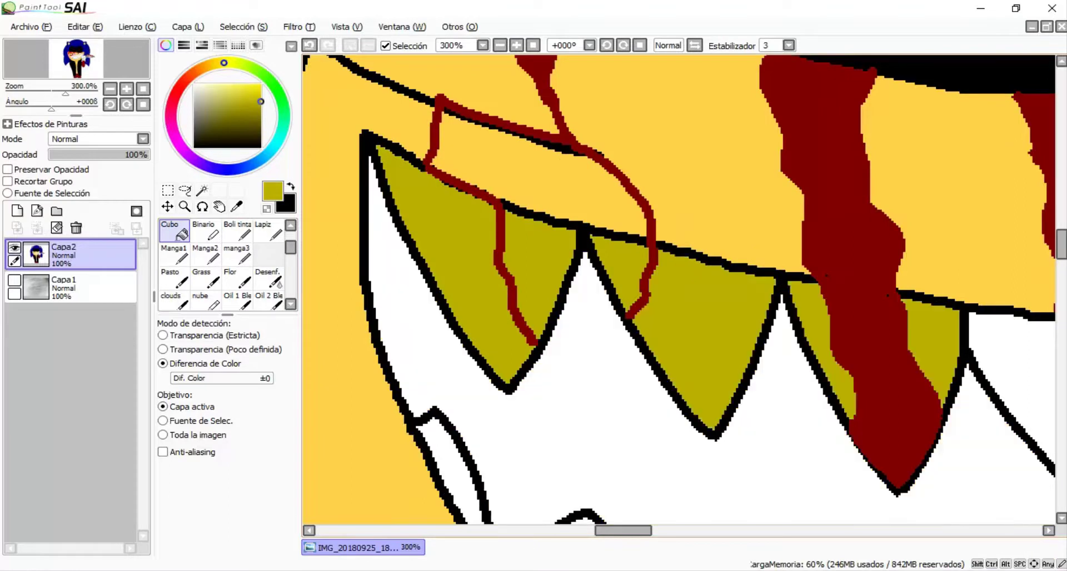
Step: Fill the remaining upper teeth across to the right corner of the mouth with the same dark yellow
scroll(678, 289, down, 2)
scroll(678, 289, up, 2)
click(917, 362)
drag(723, 222, 562, 306)
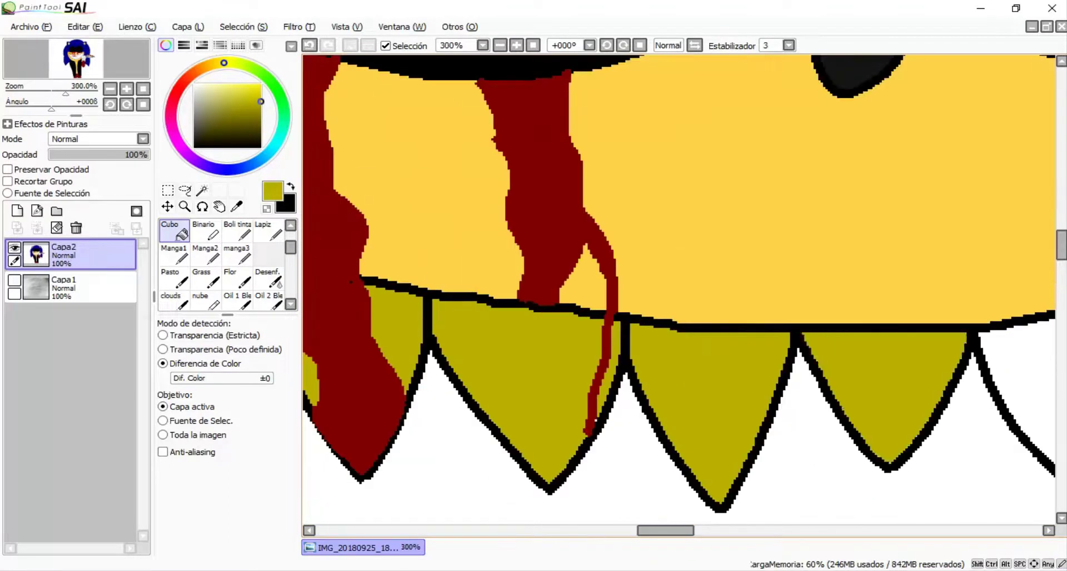
scroll(678, 289, down, 4)
scroll(679, 289, up, 2)
click(972, 280)
click(894, 311)
click(813, 340)
click(725, 362)
click(634, 389)
scroll(678, 289, down, 2)
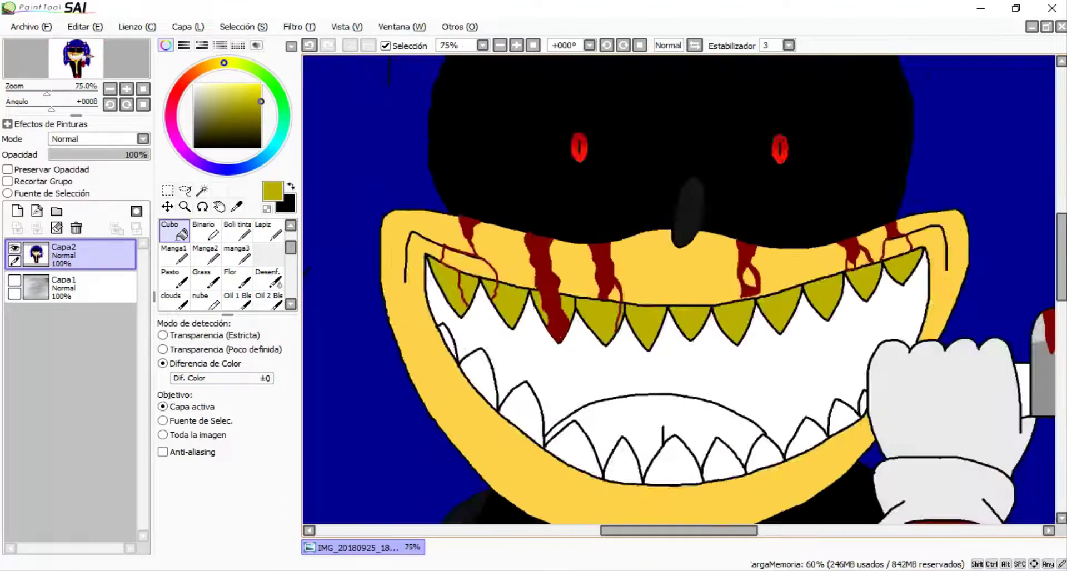
Step: Fill the lower teeth on the left half of the mouth with dark yellow
scroll(678, 289, up, 3)
click(467, 331)
scroll(678, 289, down, 4)
scroll(678, 289, up, 3)
click(661, 478)
scroll(678, 289, up, 1)
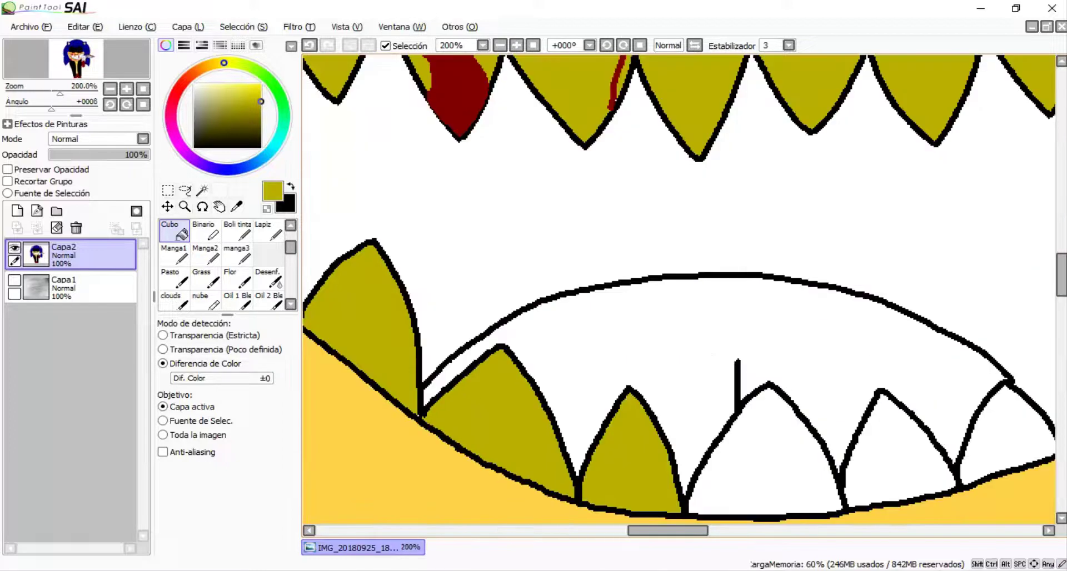
Step: Fill the central and right lower teeth with dark yellow and undo the stray last action
scroll(678, 289, down, 3)
scroll(678, 289, up, 3)
click(889, 389)
click(784, 439)
click(672, 483)
drag(778, 289, 639, 289)
key(ctrl+z)
Step: Fill the tongue with bright red and the inside of the mouth with a very dark red
scroll(678, 289, down, 3)
scroll(678, 289, up, 2)
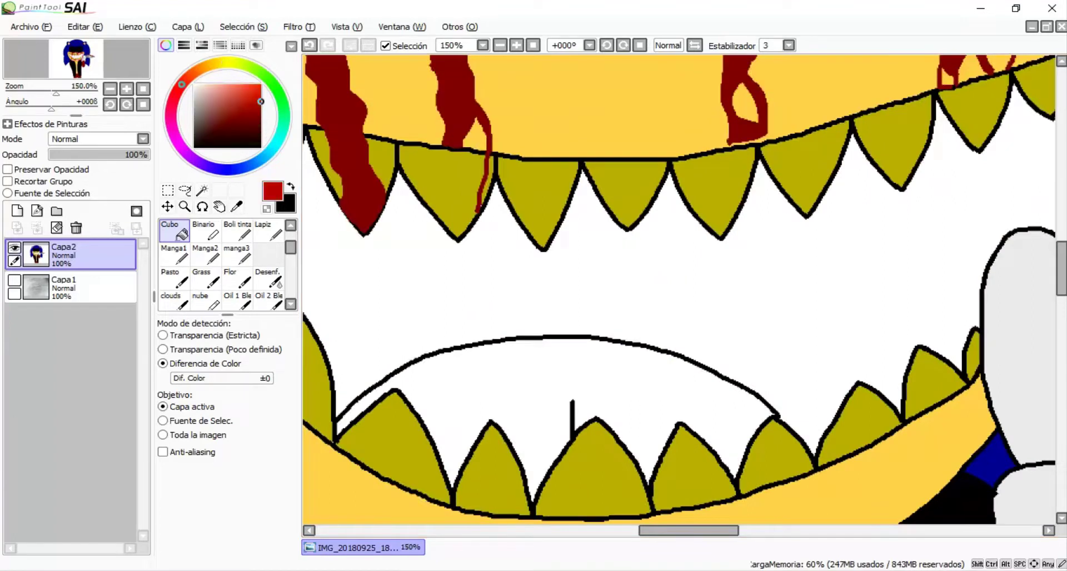
click(556, 378)
scroll(678, 289, down, 3)
scroll(678, 289, up, 3)
click(260, 132)
click(556, 278)
scroll(678, 289, down, 5)
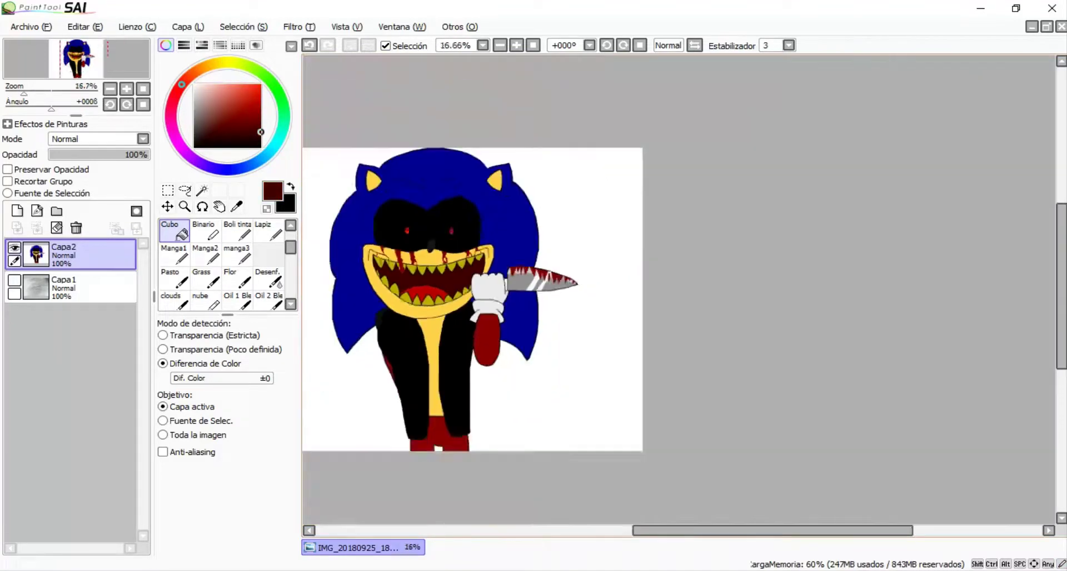
Step: Add a new layer above the coloured drawing and select the blue head and quills as its painting area
scroll(678, 289, up, 3)
click(203, 229)
click(17, 227)
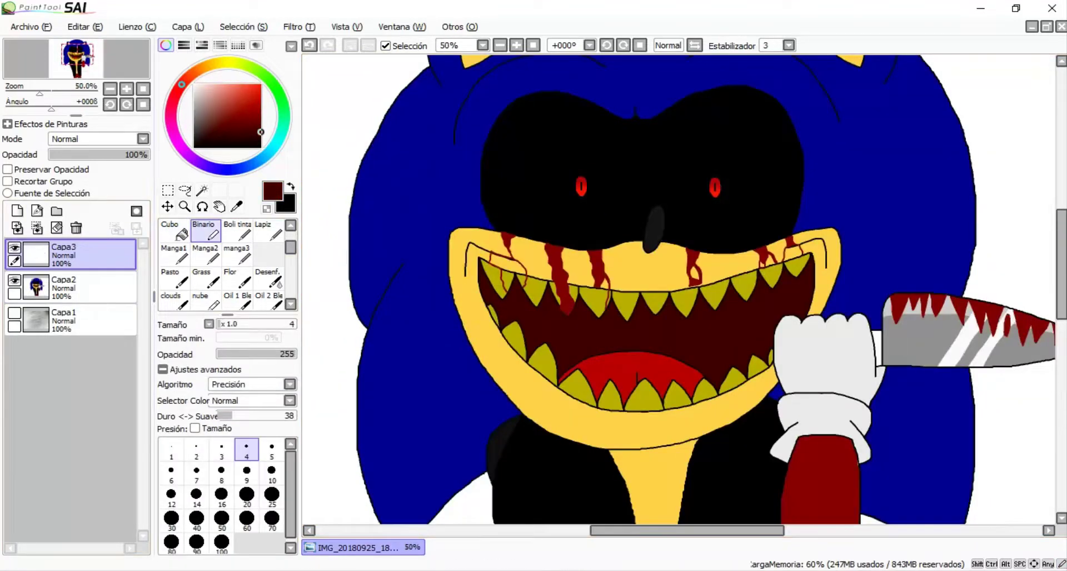
scroll(228, 264, up, 2)
scroll(678, 289, down, 2)
scroll(679, 289, up, 3)
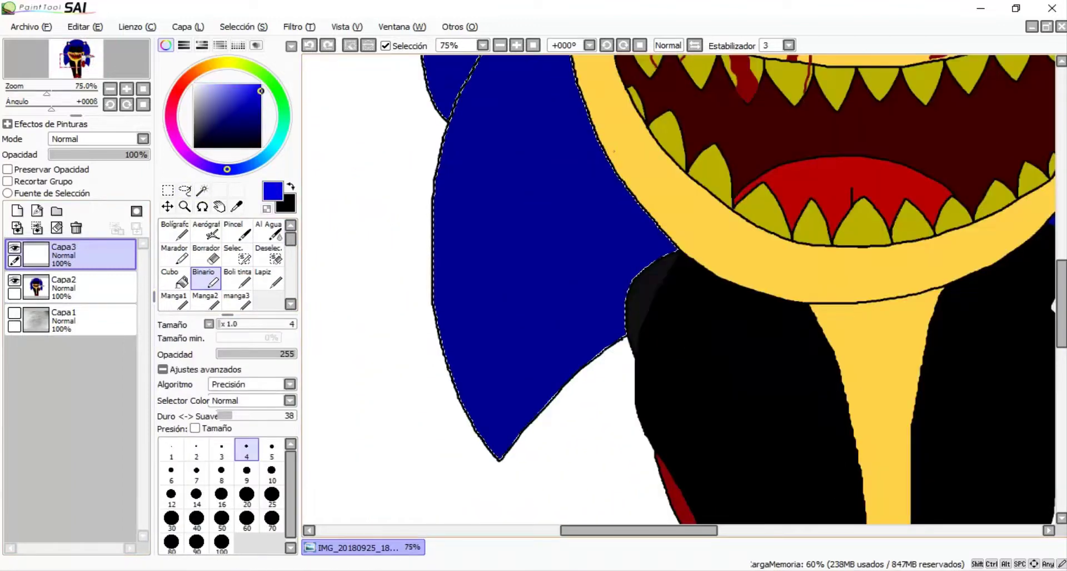
Step: Draw and fill a brighter blue crescent beneath the left brow line, and blur its lower edge into the base blue
scroll(678, 289, down, 3)
scroll(678, 289, up, 6)
drag(370, 478, 397, 432)
key(ctrl+z)
drag(389, 424, 373, 471)
click(175, 280)
click(556, 222)
scroll(223, 262, down, 1)
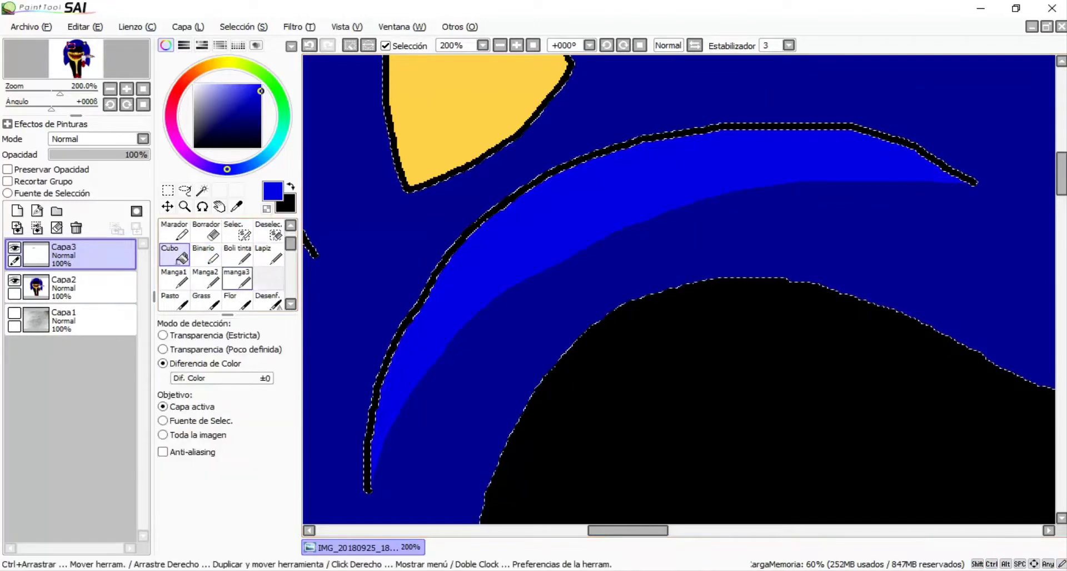
click(268, 299)
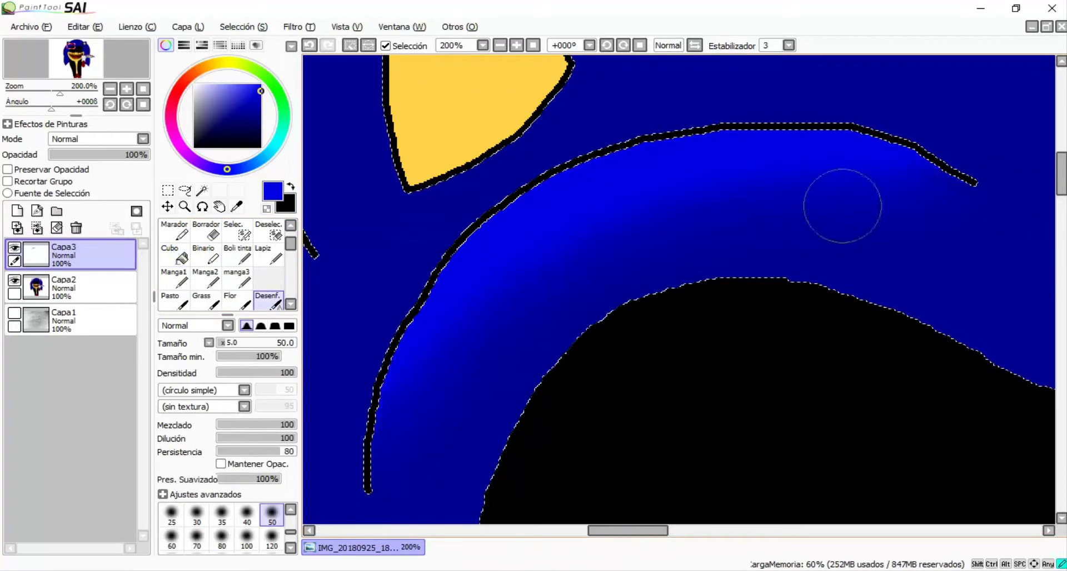
scroll(842, 206, down, 3)
scroll(611, 222, up, 2)
Step: Draw and fill a matching bright blue crescent beneath the right brow line, and blur its lower edge
click(213, 253)
drag(542, 158, 702, 148)
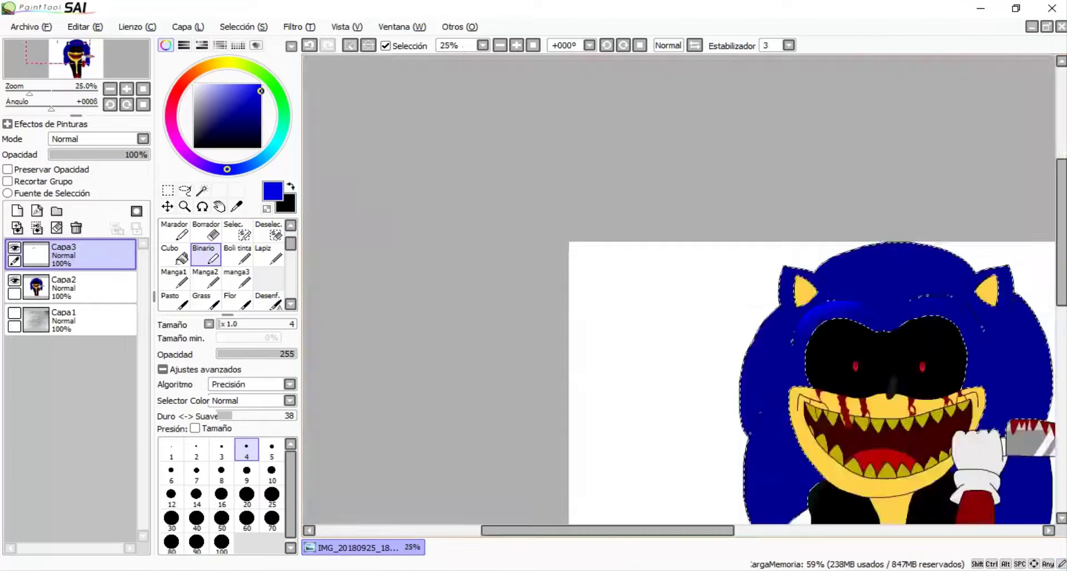
scroll(678, 289, down, 4)
scroll(678, 289, up, 5)
click(176, 255)
click(723, 119)
scroll(678, 289, down, 1)
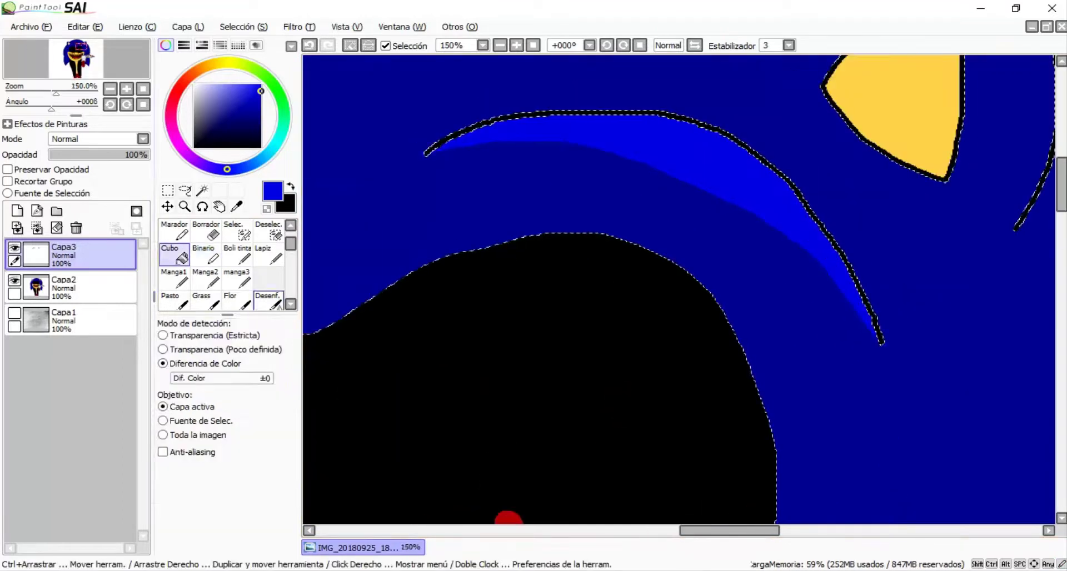
click(268, 298)
drag(518, 158, 596, 157)
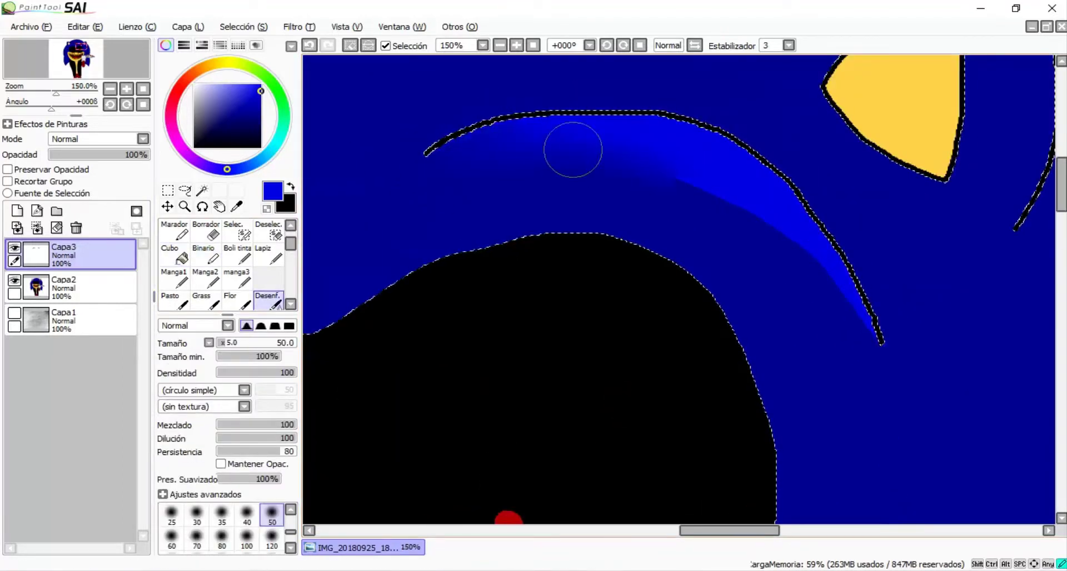
scroll(408, 194, down, 3)
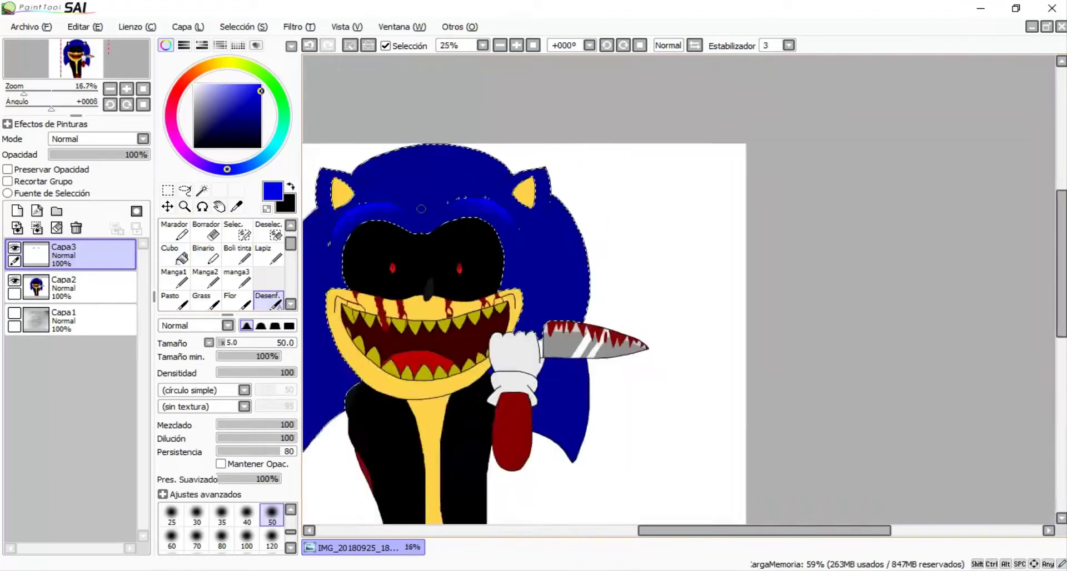
Step: Add the blue quill area around the hand and knife to the selection using Capa2, and return to Capa3 with the Binario pen
click(205, 256)
scroll(678, 289, up, 3)
click(64, 287)
click(202, 191)
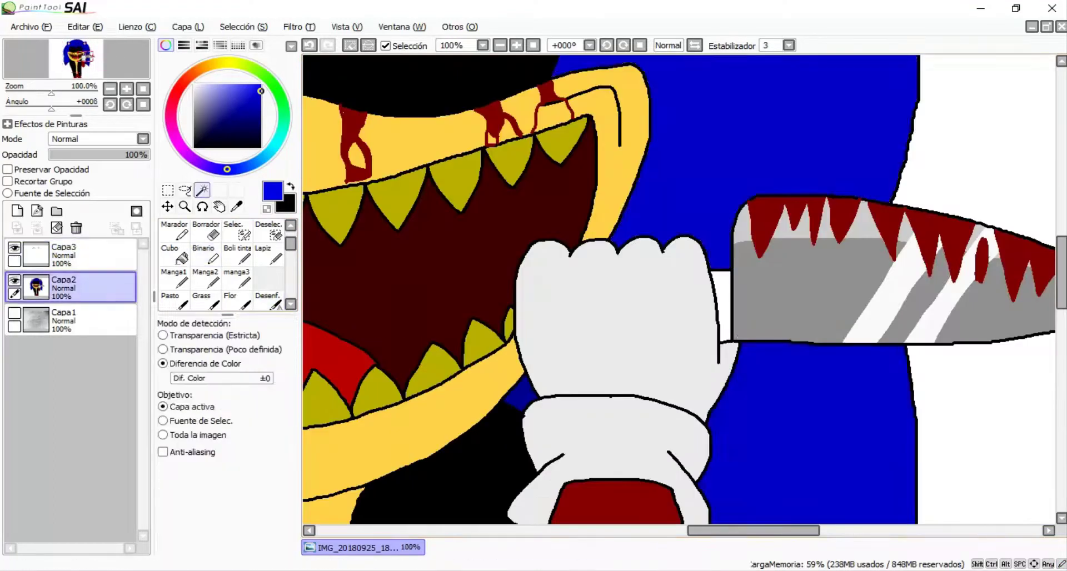
click(64, 253)
click(184, 191)
click(206, 256)
Step: Draw a bright blue curve across the top of the head between the ears, undoing the misplaced stroke and extending the left end
scroll(678, 289, down, 3)
scroll(478, 167, up, 3)
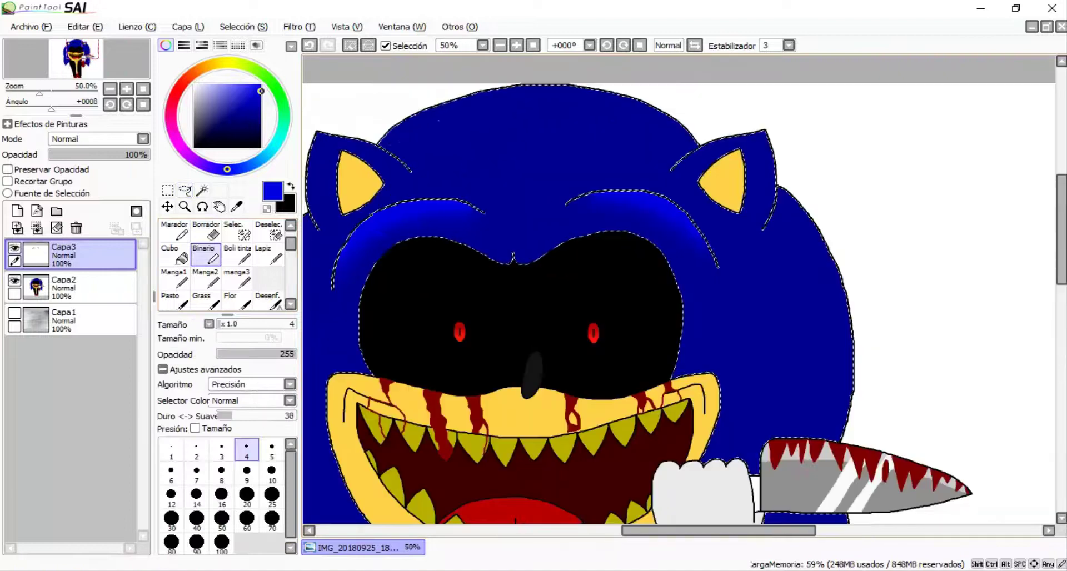
scroll(478, 166, down, 3)
scroll(478, 167, up, 3)
scroll(678, 319, down, 2)
scroll(678, 319, up, 2)
key(ctrl+z)
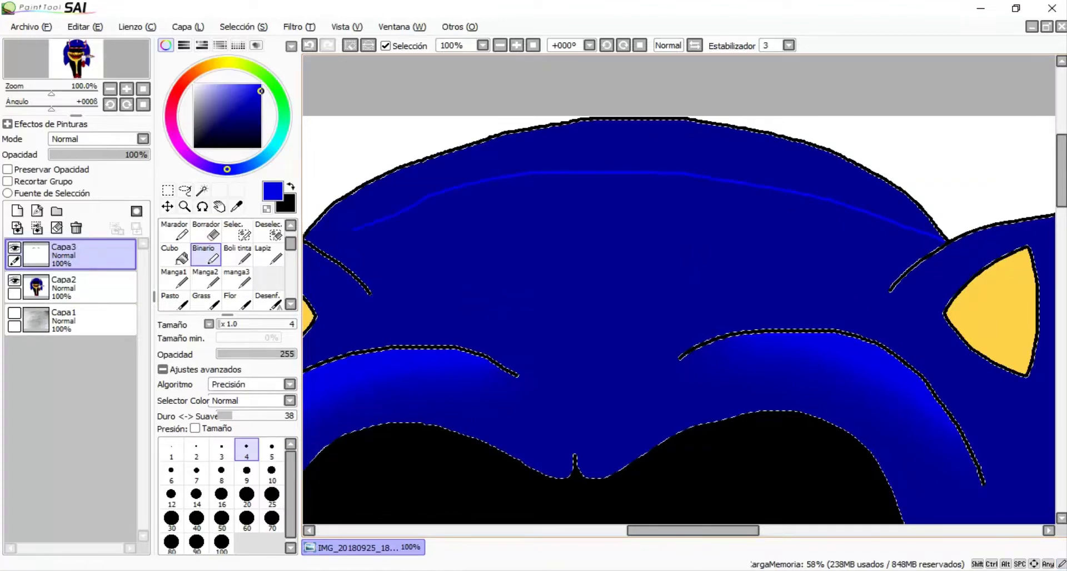
key(e)
scroll(432, 194, up, 2)
drag(400, 309, 715, 131)
key(b)
drag(336, 272, 371, 249)
Step: Fill the band between the curve and the top of the head with bright blue and paint over the dark gap
scroll(701, 143, down, 4)
scroll(702, 143, up, 4)
click(174, 253)
scroll(678, 223, up, 2)
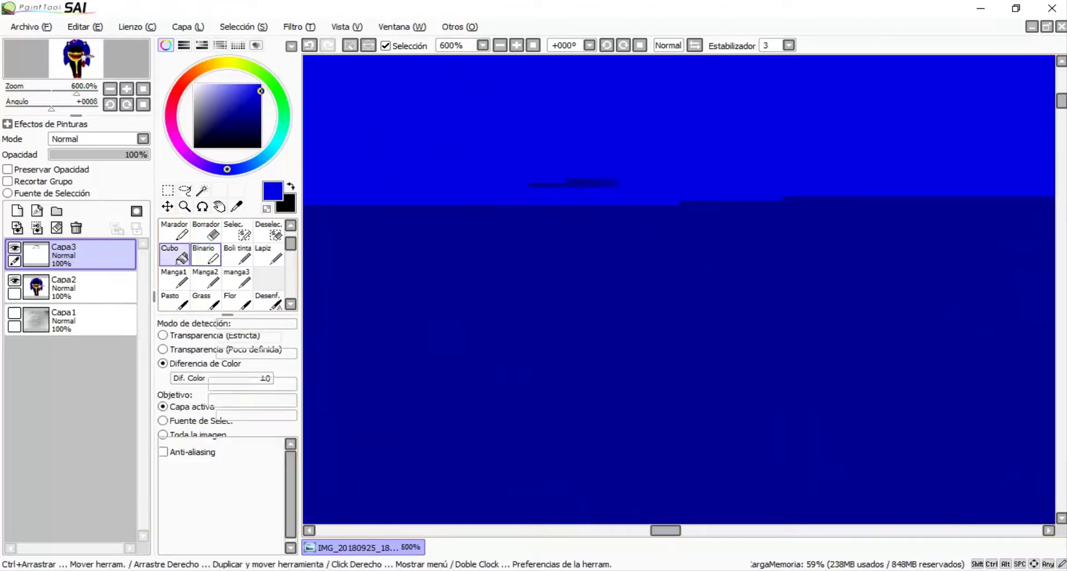
key(b)
scroll(662, 181, down, 5)
scroll(662, 181, up, 1)
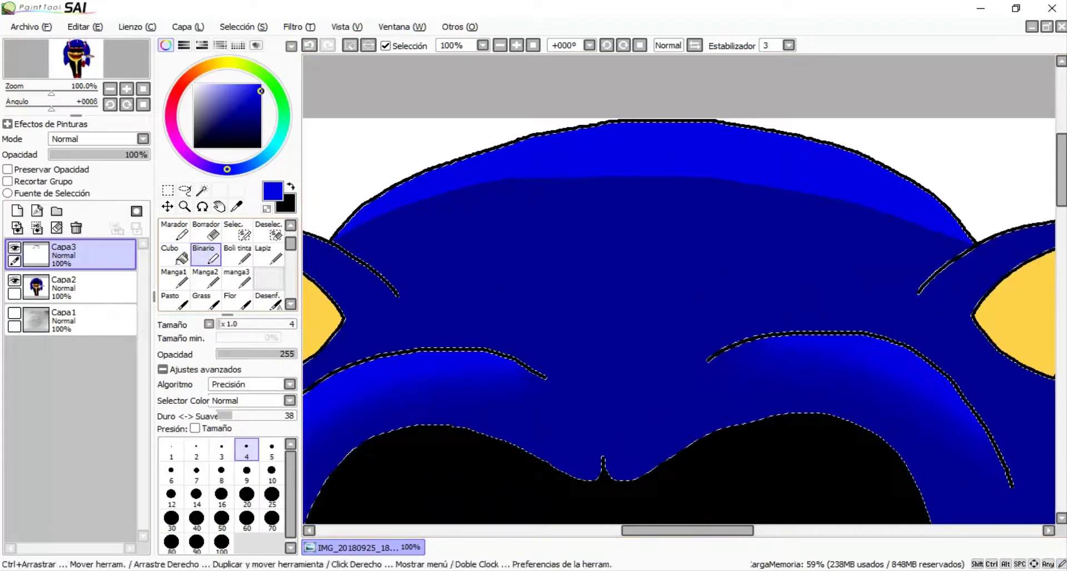
Step: Blur the lower edge of the highlight along the top of the head
key(e)
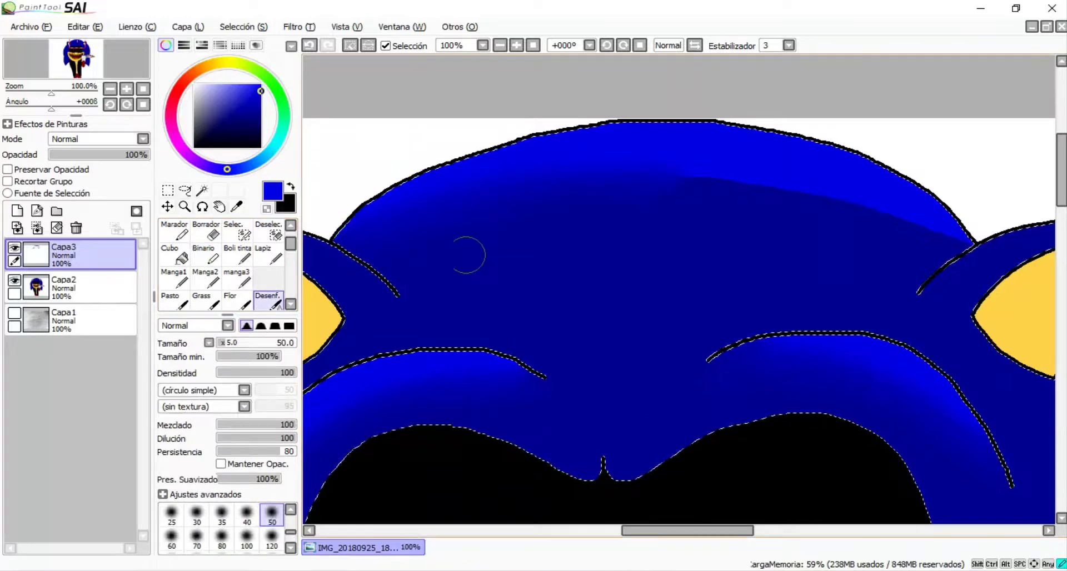
scroll(570, 226, down, 4)
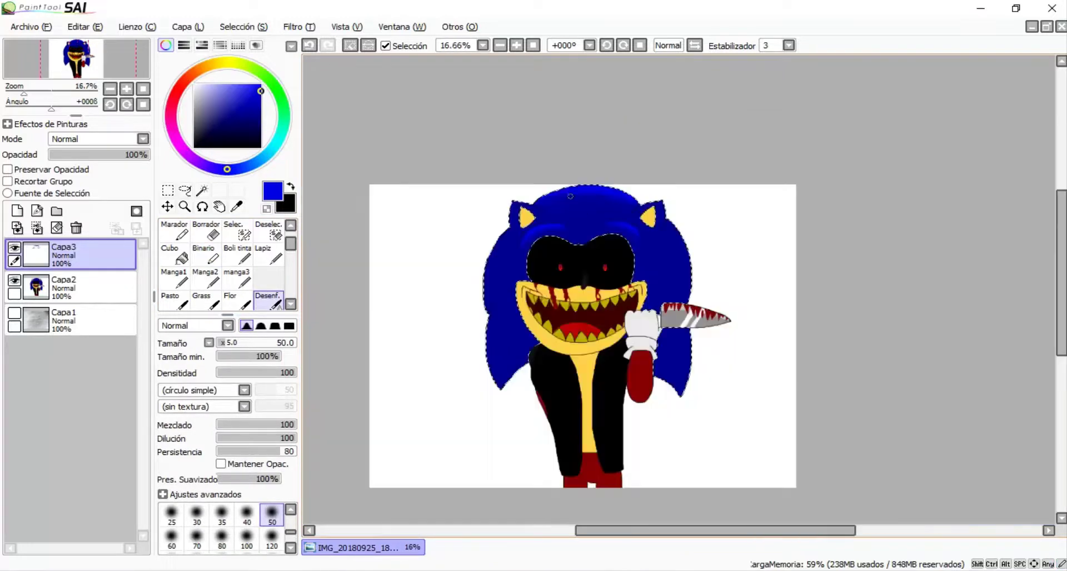
scroll(570, 226, up, 3)
Step: Outline and fill a dark blue shadow on the quill just below the right ear
key(b)
scroll(612, 194, up, 2)
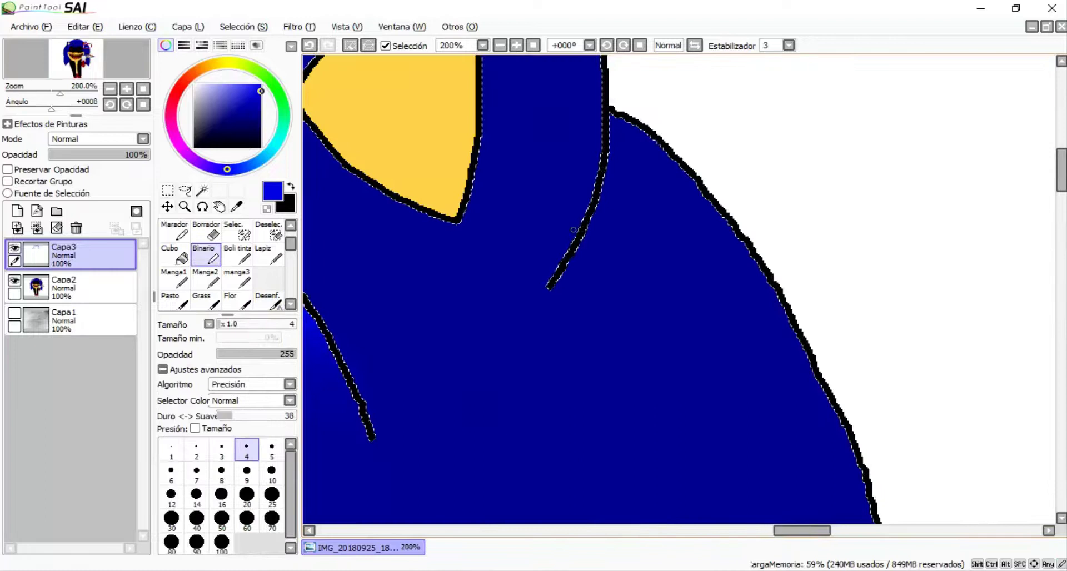
scroll(611, 195, down, 3)
scroll(611, 194, up, 1)
scroll(529, 272, up, 5)
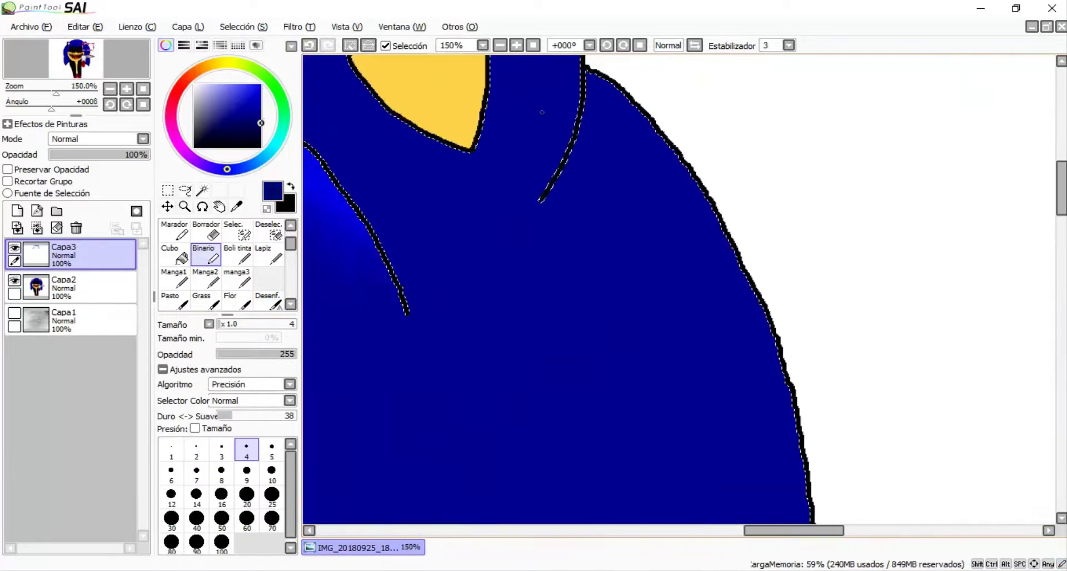
click(174, 253)
click(723, 111)
scroll(667, 278, down, 5)
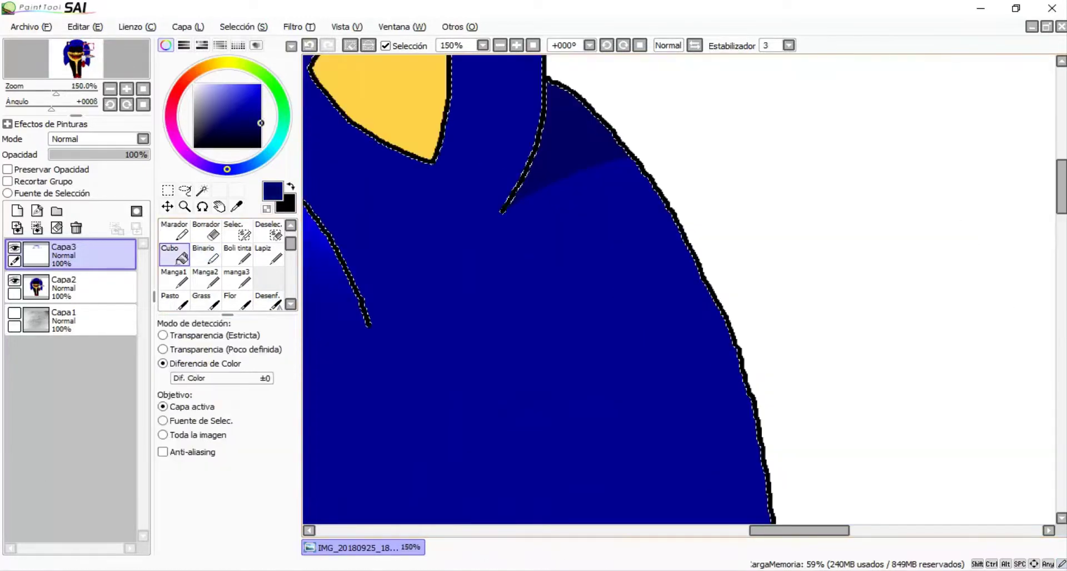
Step: Blur the lower edge of the shadow below the right ear
scroll(667, 278, up, 2)
click(268, 300)
mouse_move(634, 300)
mouse_down()
mouse_move(564, 266)
mouse_move(615, 214)
mouse_up()
scroll(614, 214, down, 6)
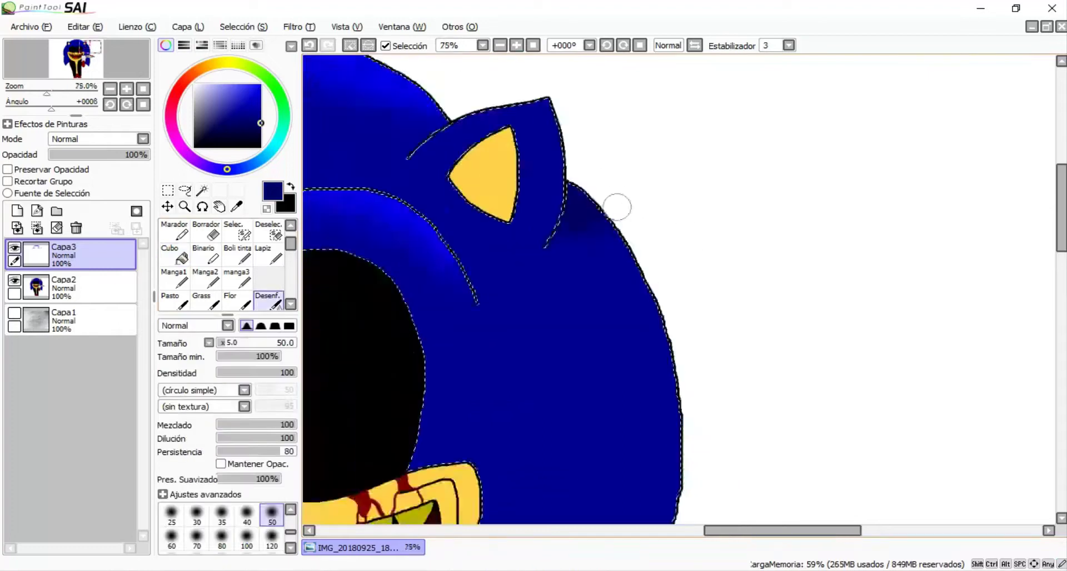
Step: Draw dark blue border lines on the quill below the knife: one across its upper part and one diagonally towards its tip
scroll(615, 214, up, 2)
click(206, 255)
scroll(584, 438, down, 1)
scroll(584, 439, up, 3)
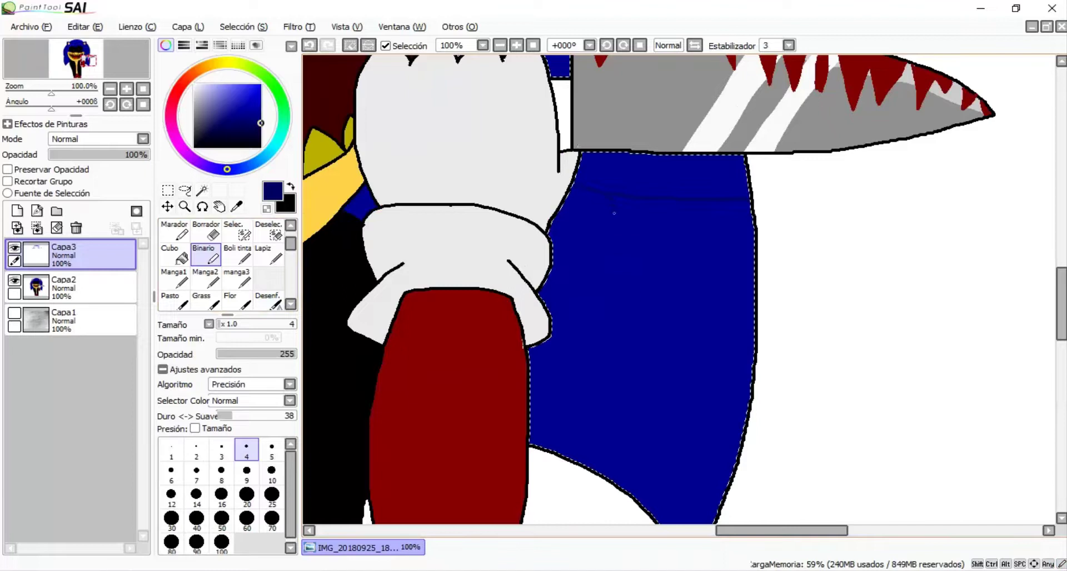
scroll(614, 213, down, 1)
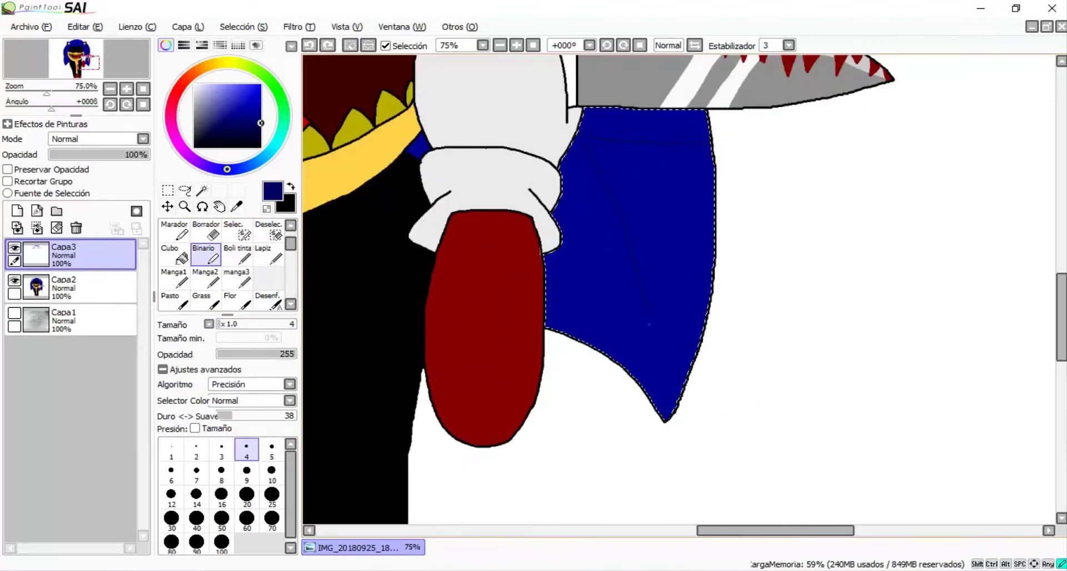
Step: Try to fill the right part of the quill below the knife with dark blue and blur the shadow's edge
scroll(678, 289, up, 1)
click(174, 254)
scroll(678, 289, down, 1)
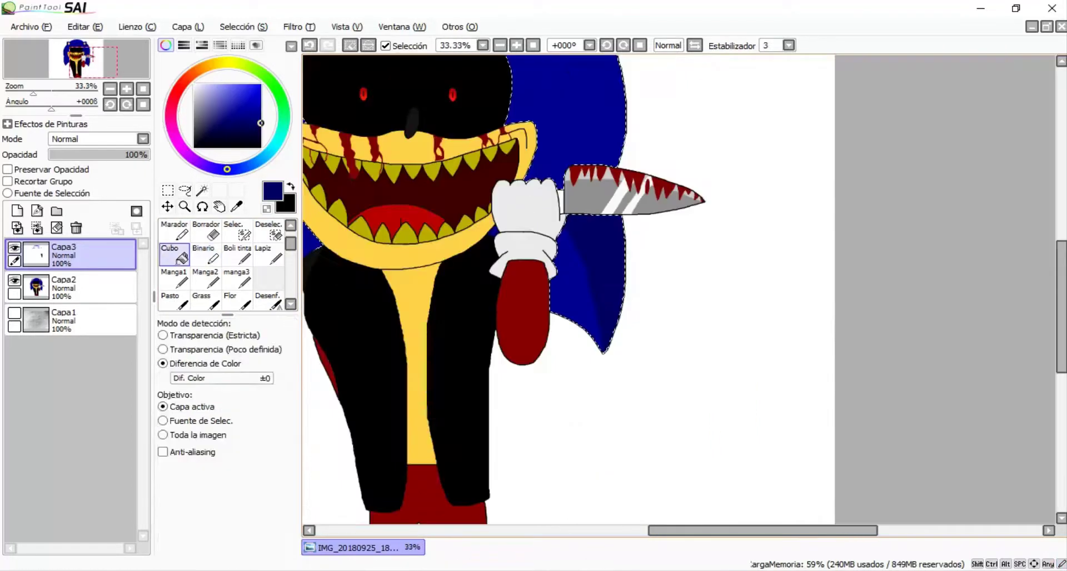
scroll(678, 289, up, 1)
key(e)
key(b)
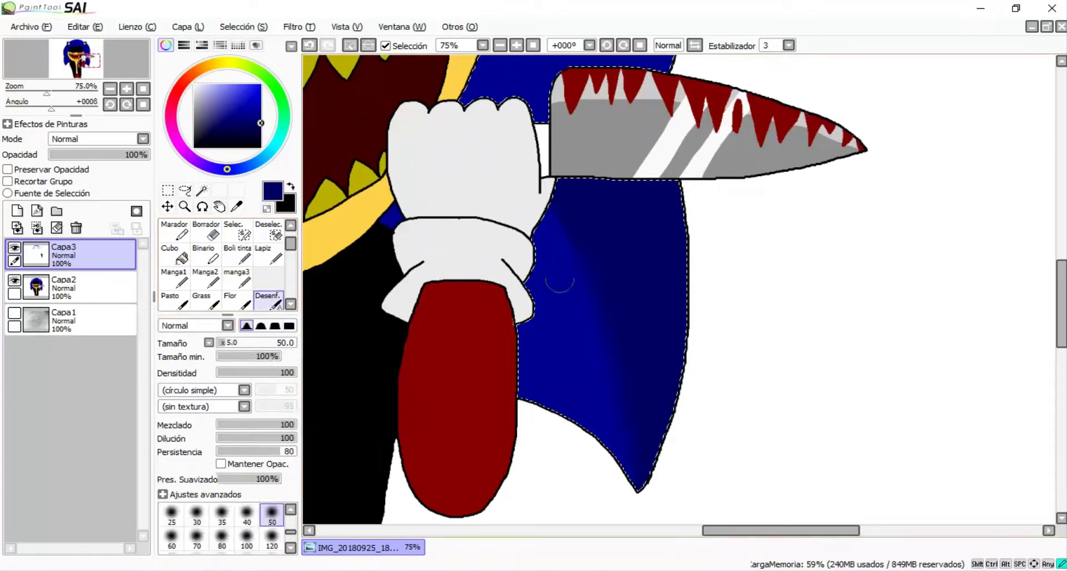
scroll(555, 278, down, 3)
scroll(555, 277, up, 3)
key(g)
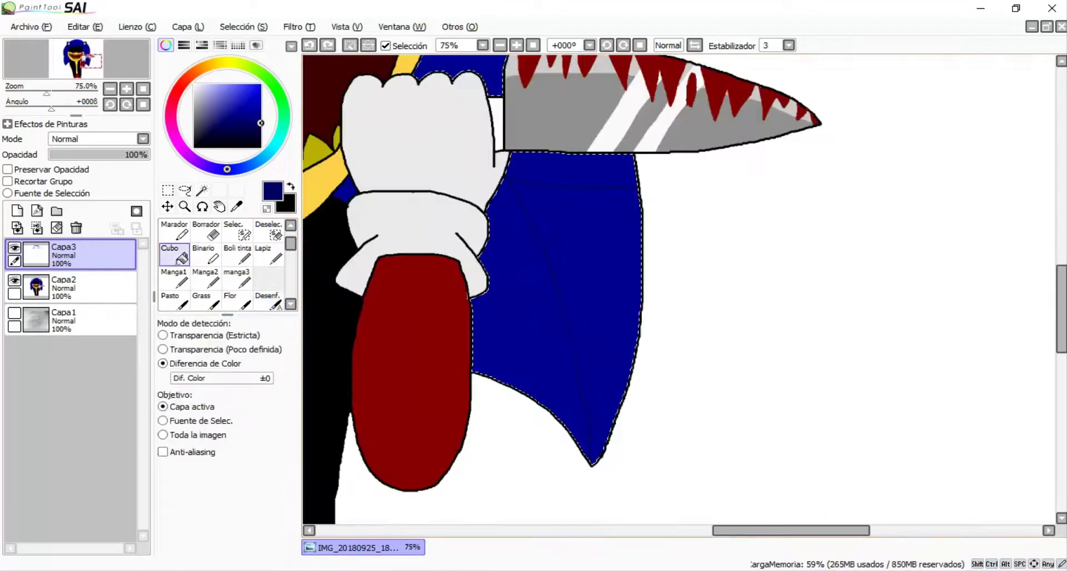
Step: Clear the selection and reselect the blue fur area on the Capa2 layer with the Magic Wand
scroll(554, 278, up, 1)
click(64, 286)
key(ctrl+d)
key(w)
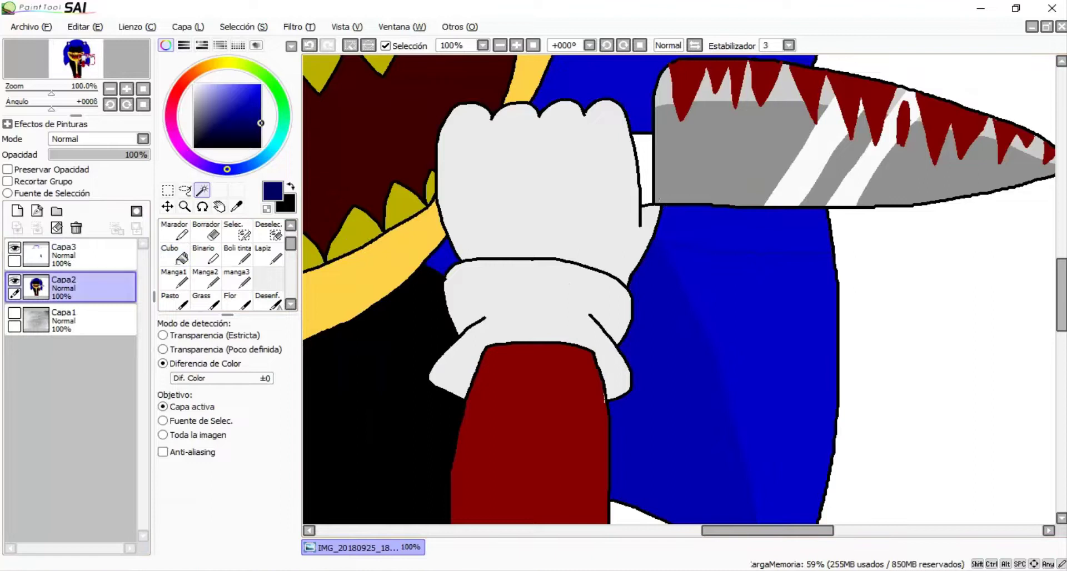
click(695, 362)
Step: Try to fill the selected quill below the knife with dark blue on Capa2, and undo the fill
key(g)
click(695, 361)
scroll(678, 289, down, 3)
scroll(678, 289, up, 4)
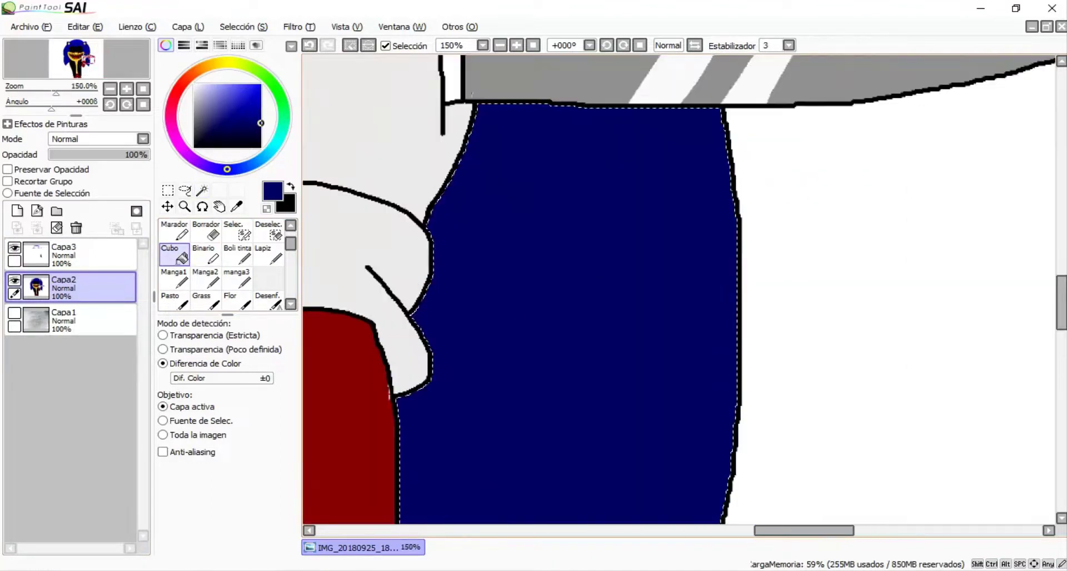
key(ctrl+z)
Step: Set the fill's colour difference to 255 and fill the inner part and upper strip of the quill below the knife with dark blue on Capa3
scroll(521, 189, up, 2)
drag(173, 378, 272, 378)
scroll(678, 289, down, 3)
scroll(678, 289, up, 2)
click(64, 254)
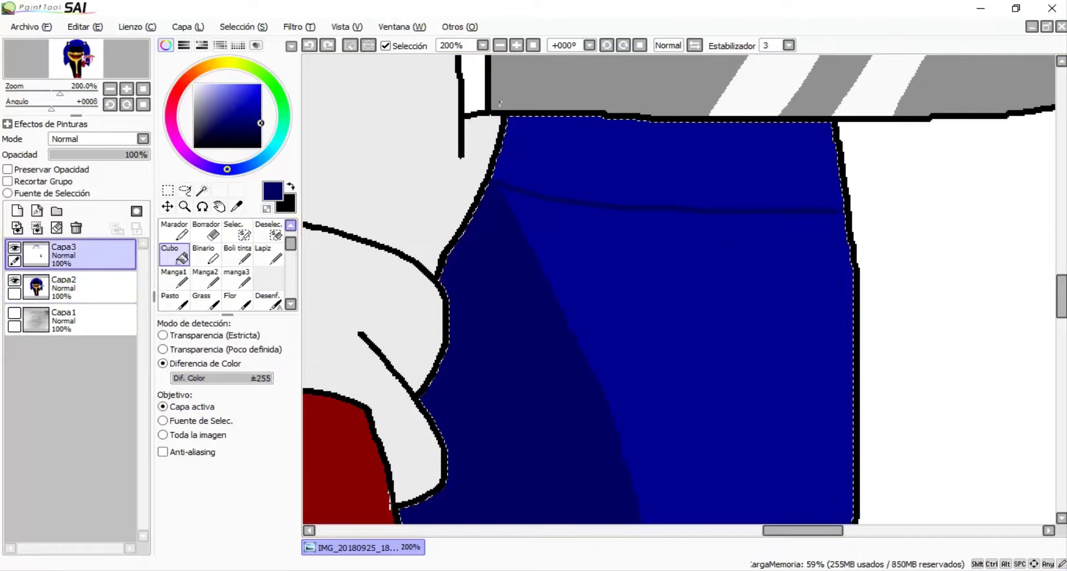
scroll(678, 289, down, 3)
scroll(678, 290, down, 2)
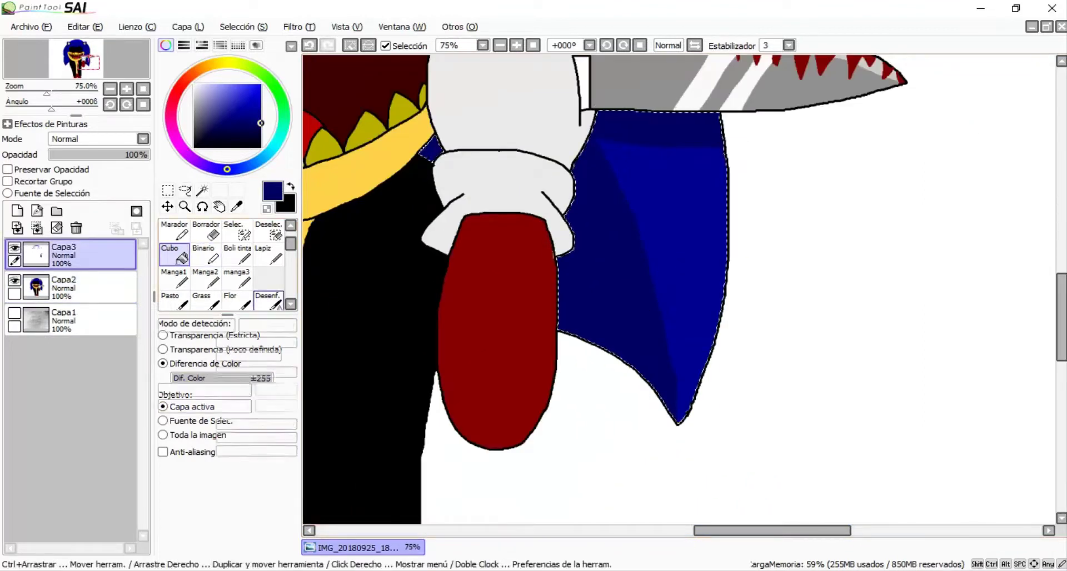
Step: Blur the edges of both dark blue shadows on the quill below the knife with the size 50 blur brush
click(268, 300)
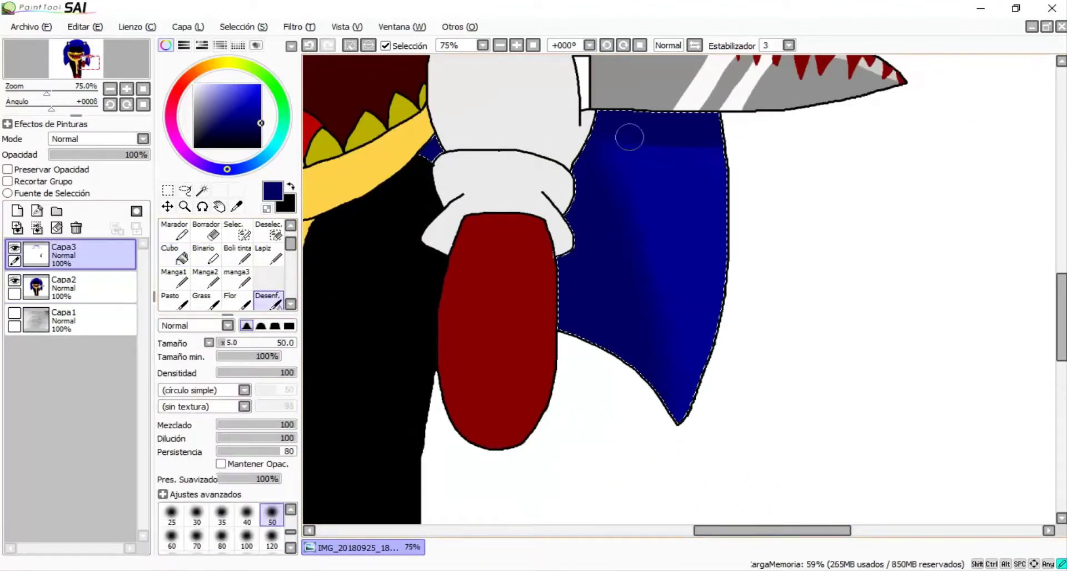
scroll(669, 308, up, 1)
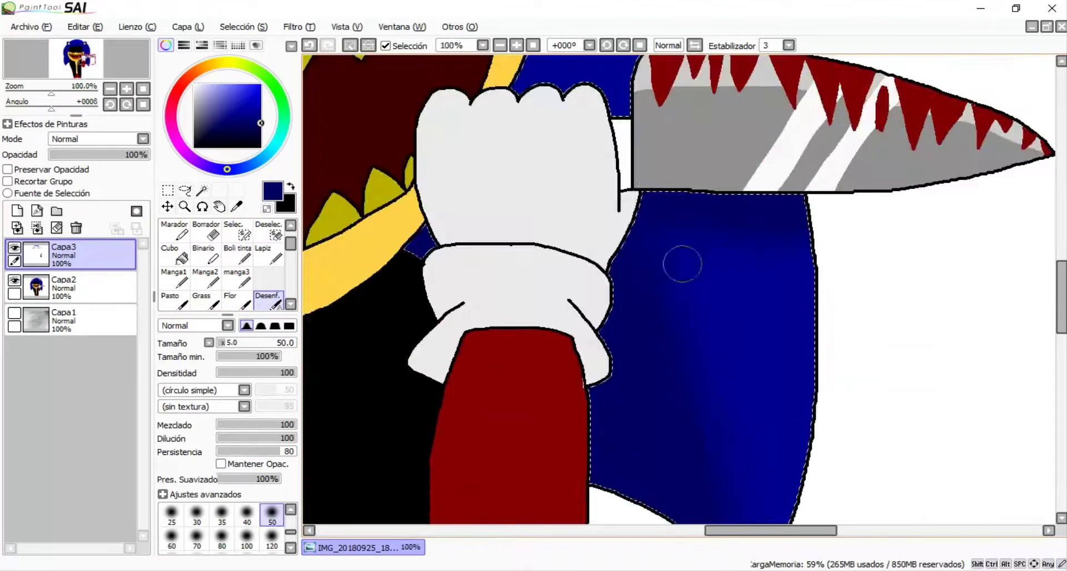
scroll(671, 314, down, 2)
scroll(611, 300, up, 1)
Step: Outline and fill a dark blue shadow along the inner side of the lower left quill, from the chin to its tip
click(206, 256)
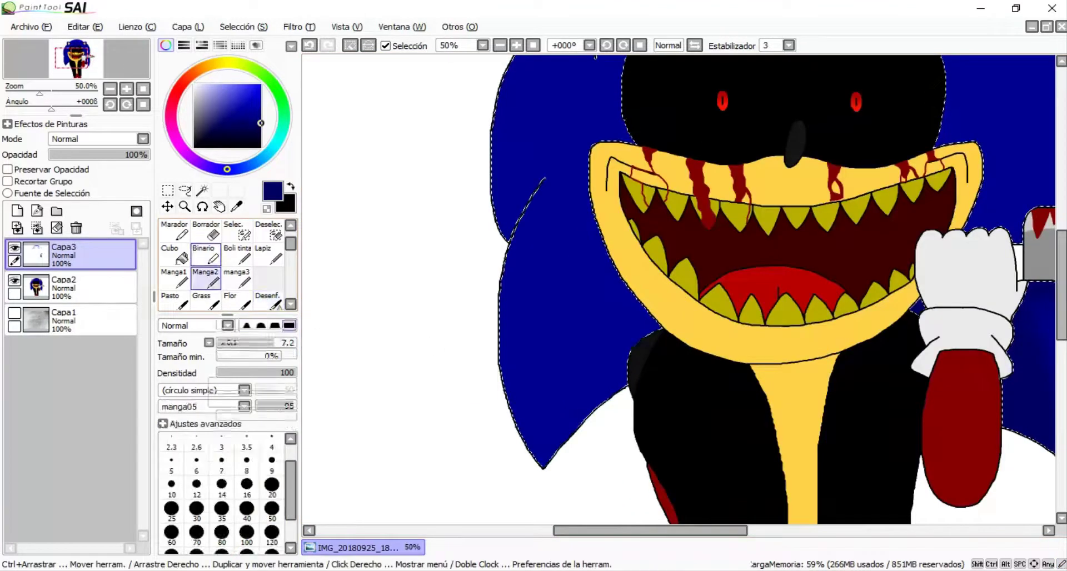
scroll(553, 428, up, 1)
scroll(553, 428, down, 2)
scroll(678, 295, down, 3)
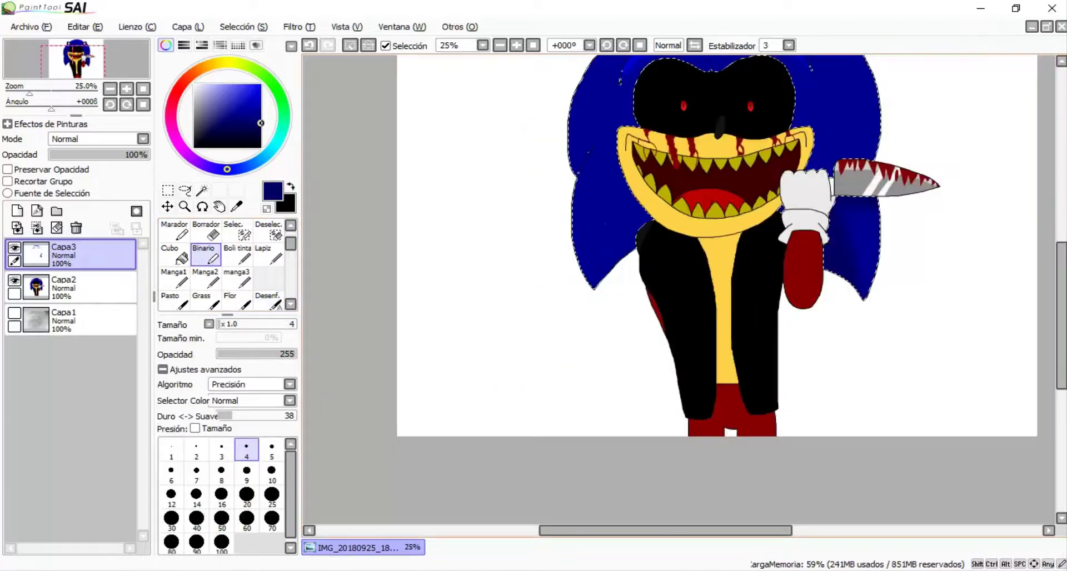
scroll(723, 167, up, 2)
click(174, 256)
scroll(556, 106, up, 2)
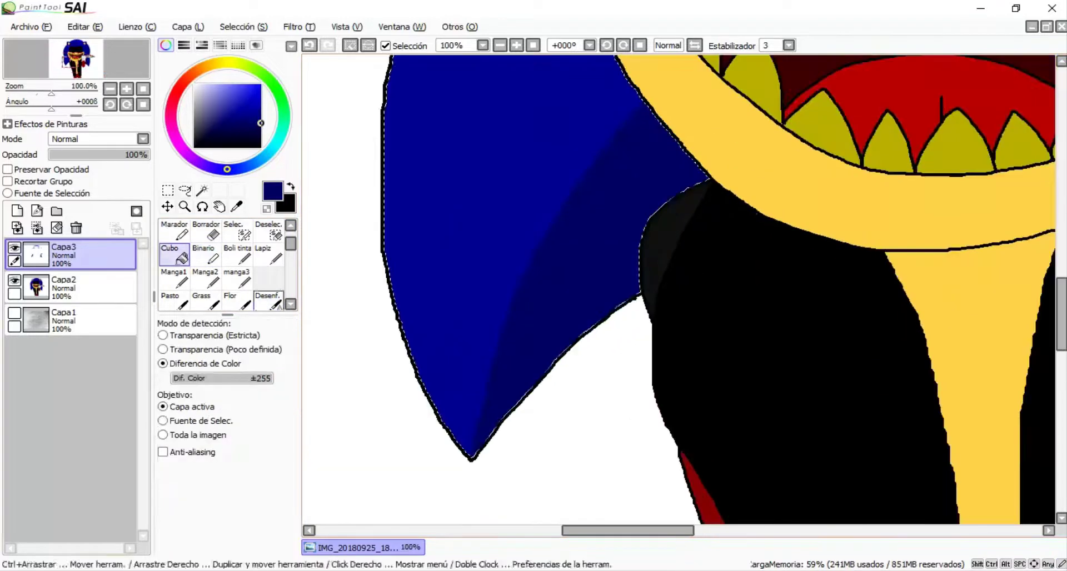
Step: Blur the edge of the shadow on the lower left quill
click(268, 300)
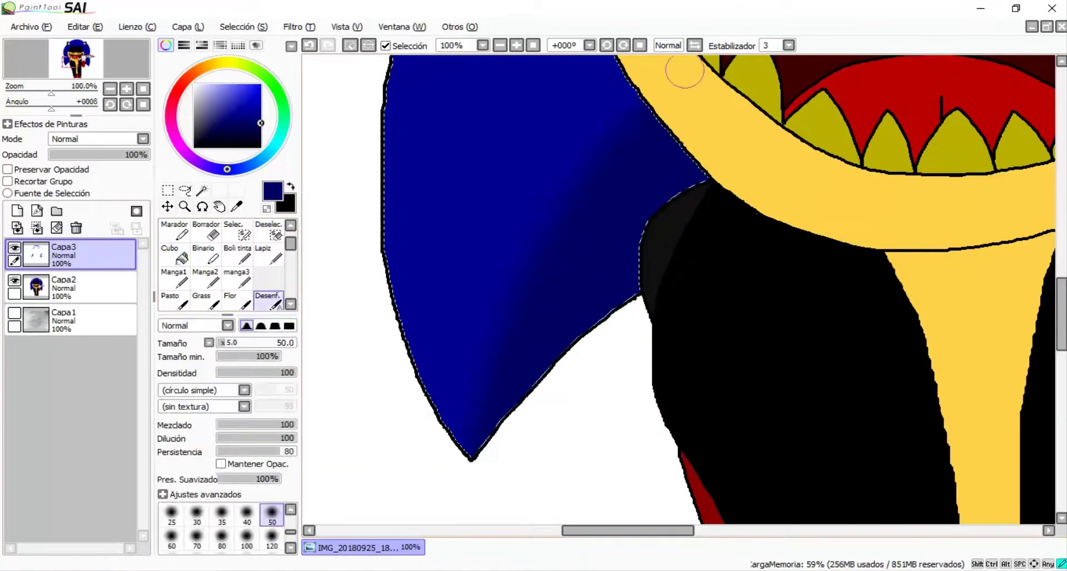
scroll(442, 498, down, 2)
scroll(489, 243, up, 2)
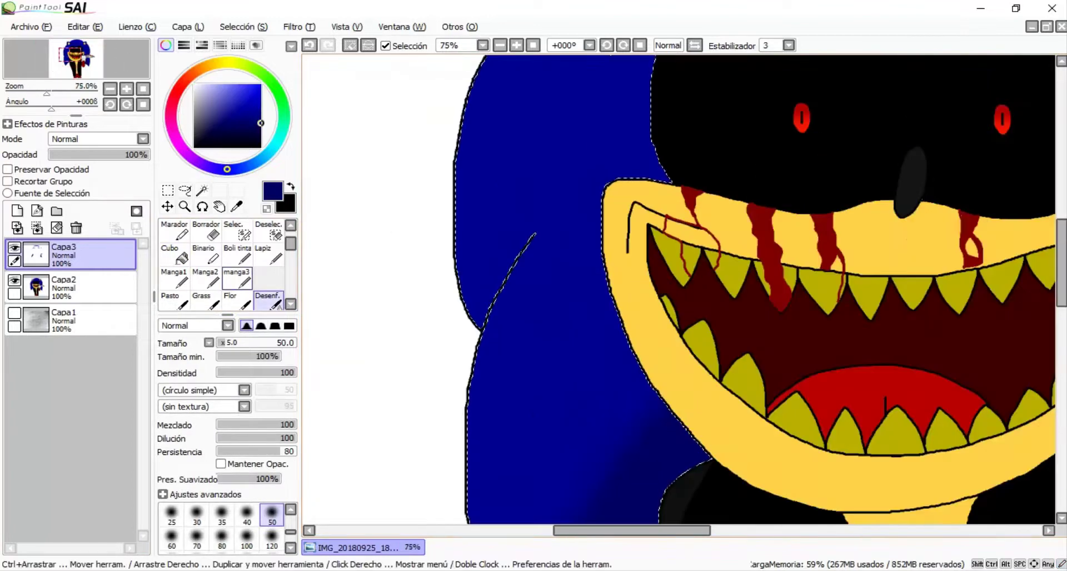
Step: Outline and fill a pointed dark blue shadow above the crease line between the two left quills
click(205, 256)
mouse_move(667, 278)
mouse_down()
mouse_move(676, 278)
mouse_move(693, 372)
mouse_up()
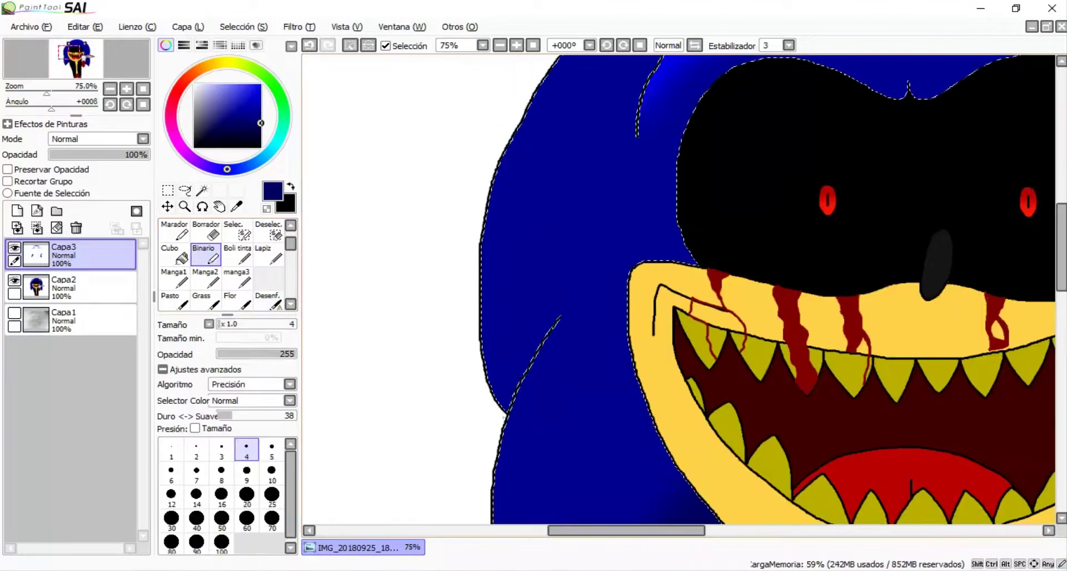
scroll(516, 263, up, 1)
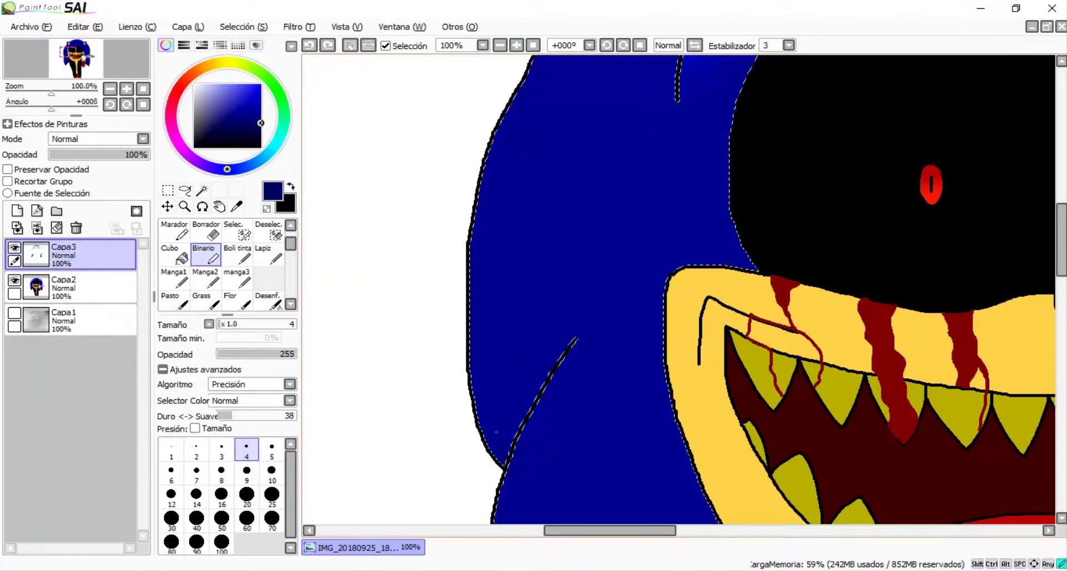
scroll(561, 232, up, 2)
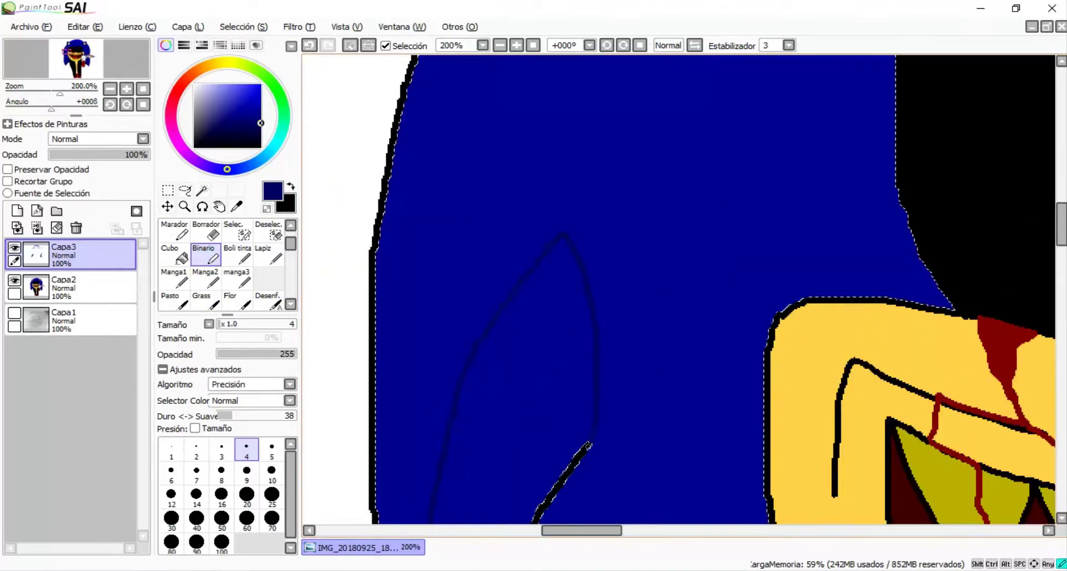
scroll(588, 445, down, 5)
scroll(559, 449, up, 3)
Step: Clean up around the pointed shadow at the left crease with a size 16 eraser
key(e)
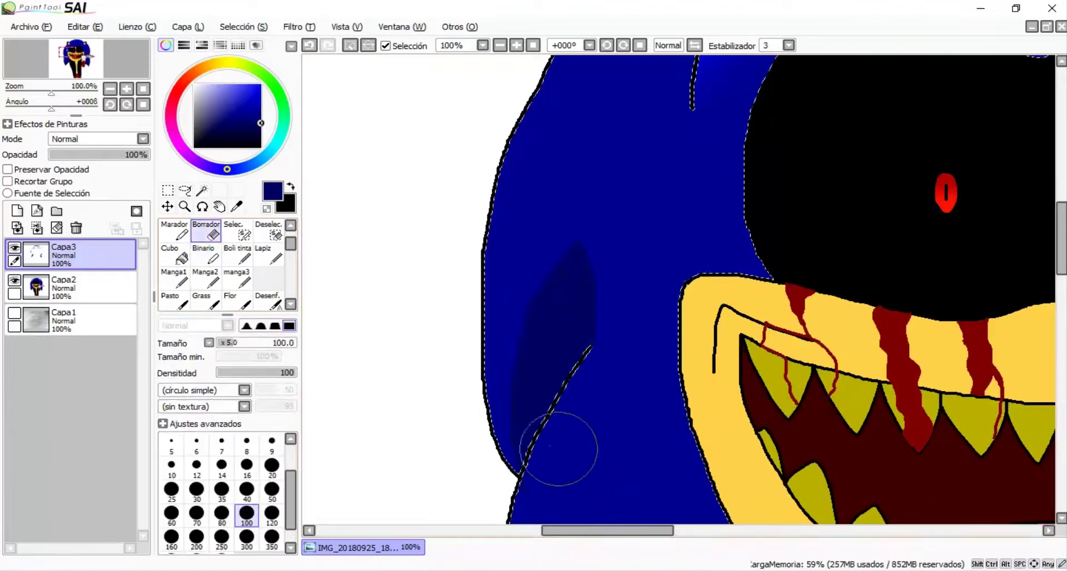
scroll(558, 449, up, 2)
click(247, 466)
scroll(541, 335, up, 2)
scroll(565, 260, down, 3)
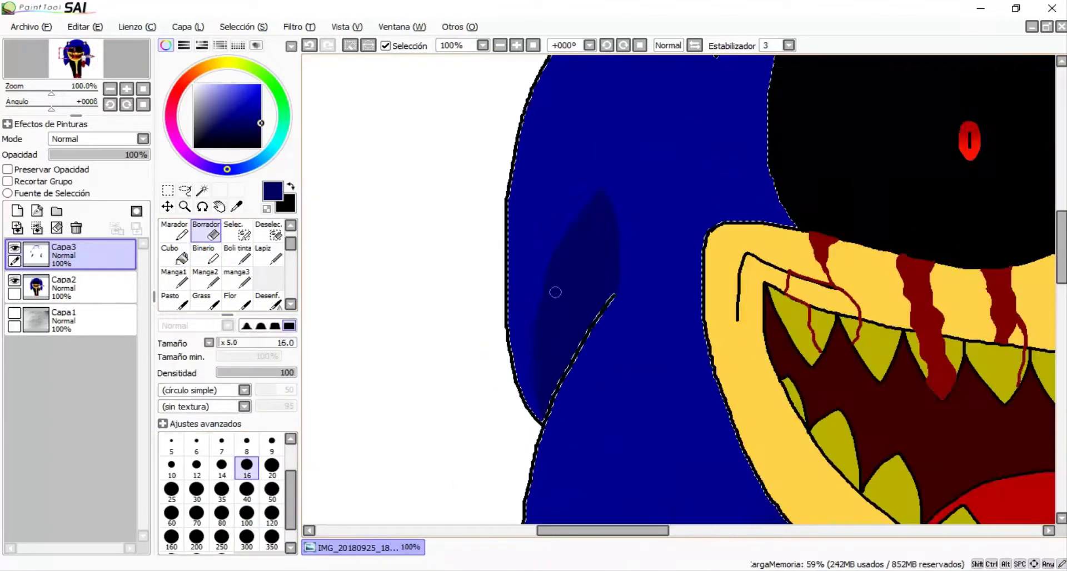
Step: Blur the edges of the pointed shadow above the left crease
key(b)
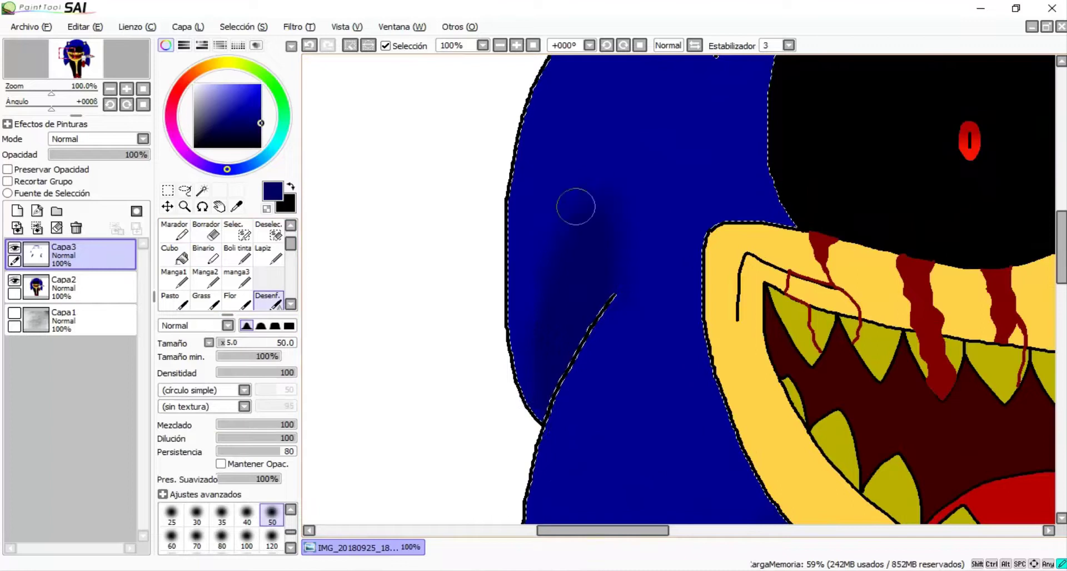
scroll(547, 226, down, 4)
scroll(528, 278, up, 2)
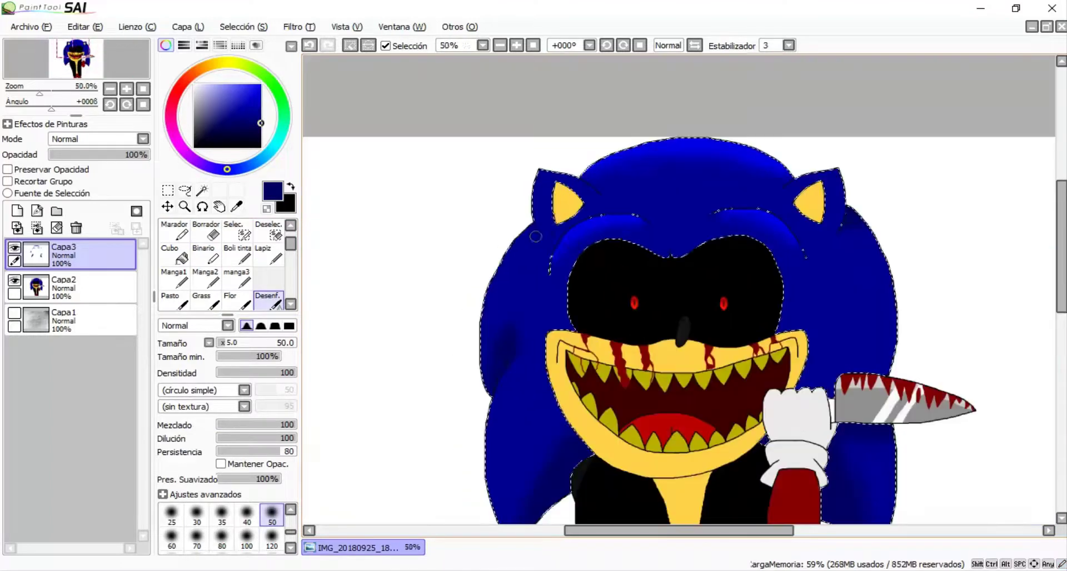
scroll(517, 305, down, 1)
scroll(506, 332, up, 3)
scroll(507, 333, down, 2)
scroll(507, 332, up, 1)
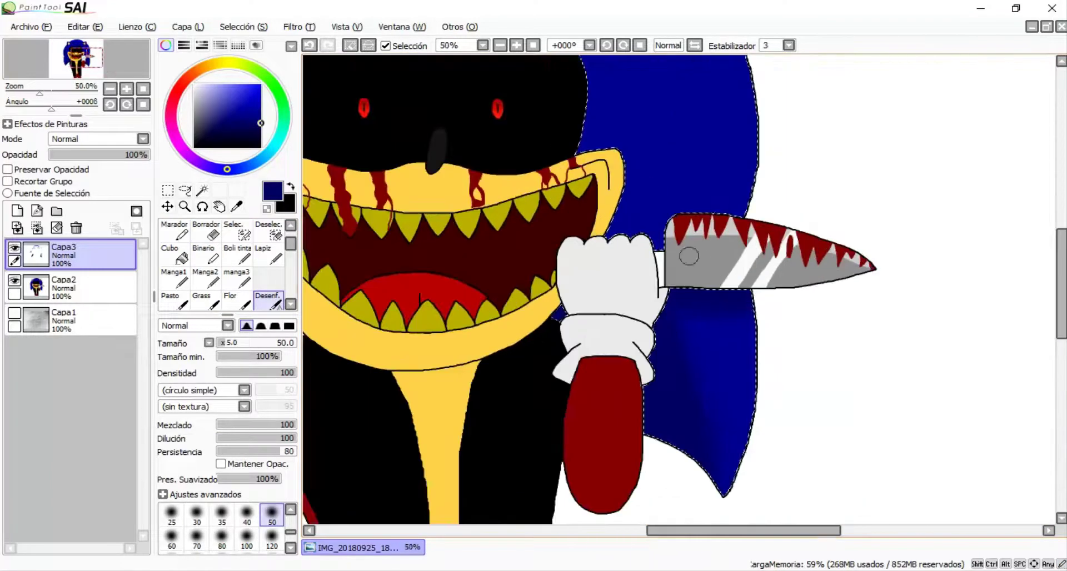
Step: Draw a bright blue border line for a highlight along the outer edge of the fur between the right ear and the knife
key(n)
scroll(506, 332, down, 3)
scroll(507, 333, up, 6)
scroll(506, 332, down, 1)
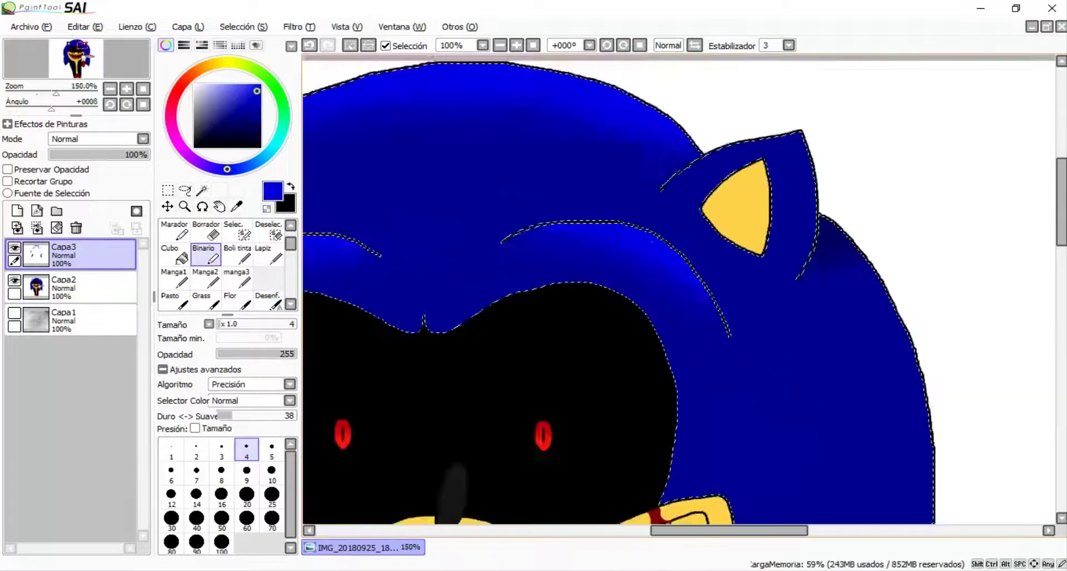
scroll(506, 333, down, 2)
scroll(705, 278, up, 1)
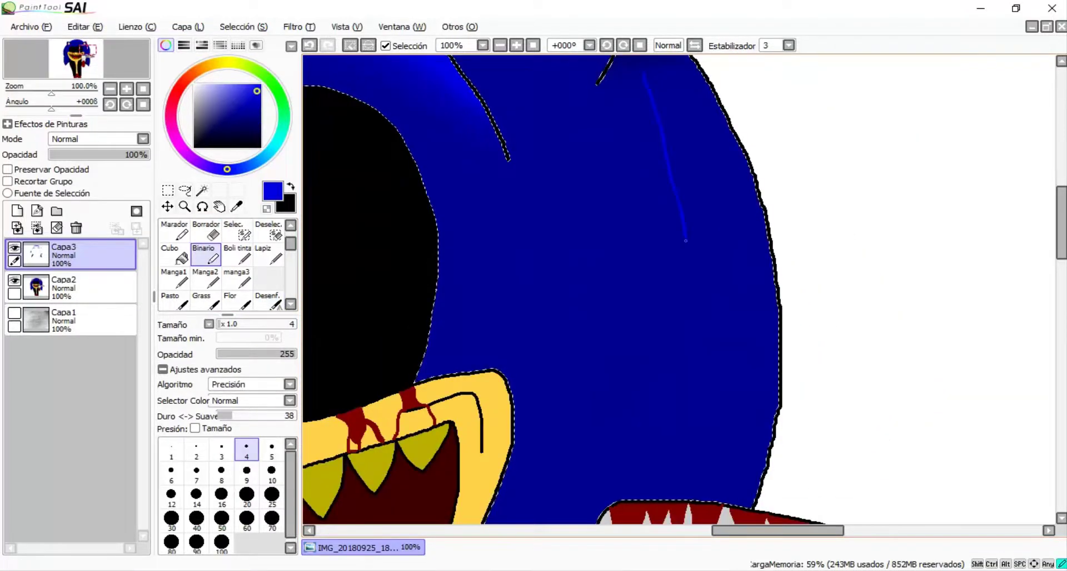
scroll(706, 278, down, 1)
scroll(705, 278, down, 1)
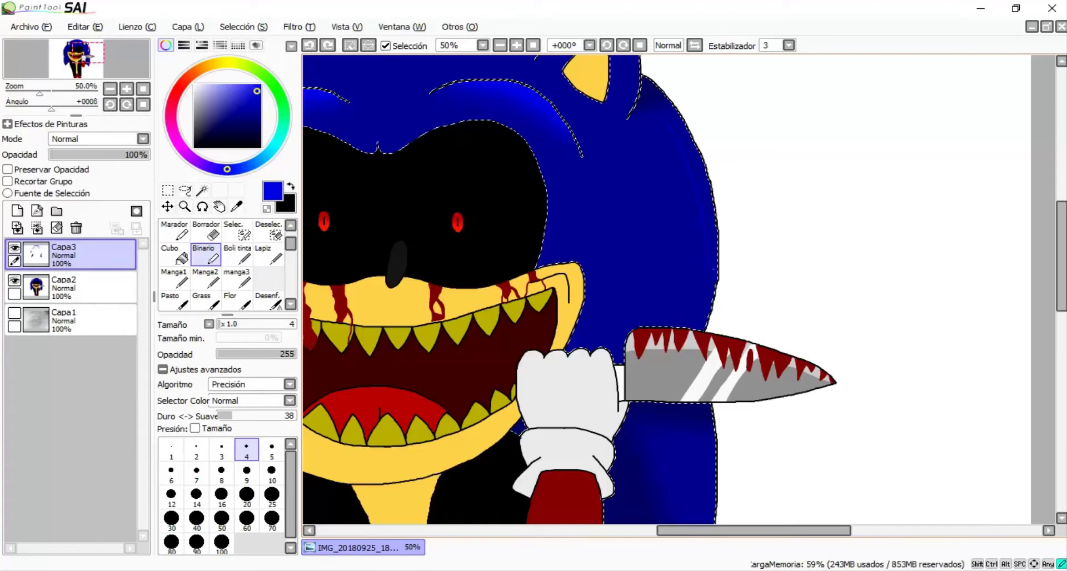
Step: Fill the bordered strip along the fur's right outer edge with bright blue
scroll(706, 278, up, 1)
scroll(672, 120, up, 5)
key(ctrl+d)
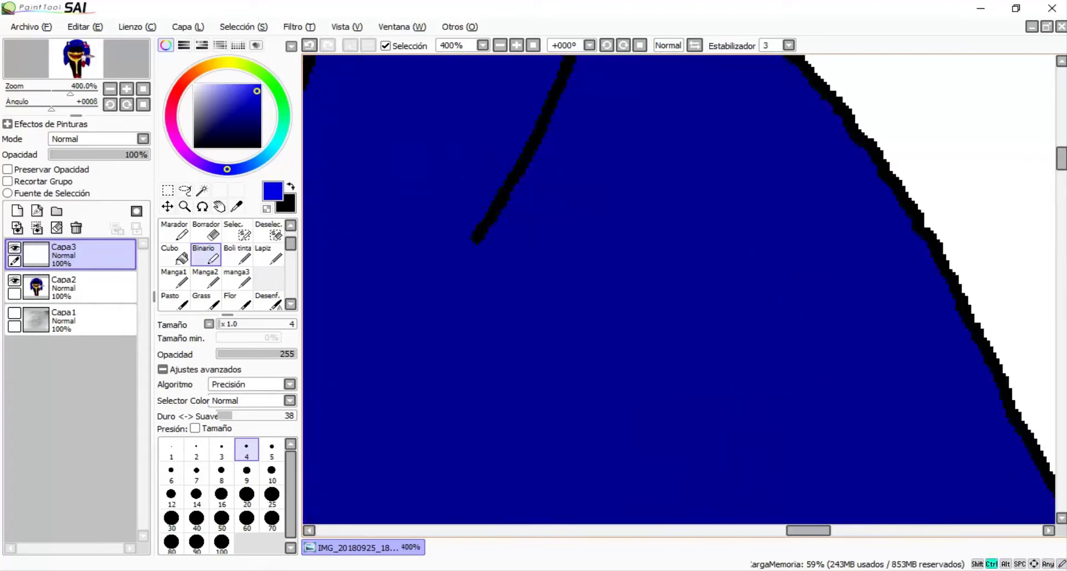
key(ctrl+z)
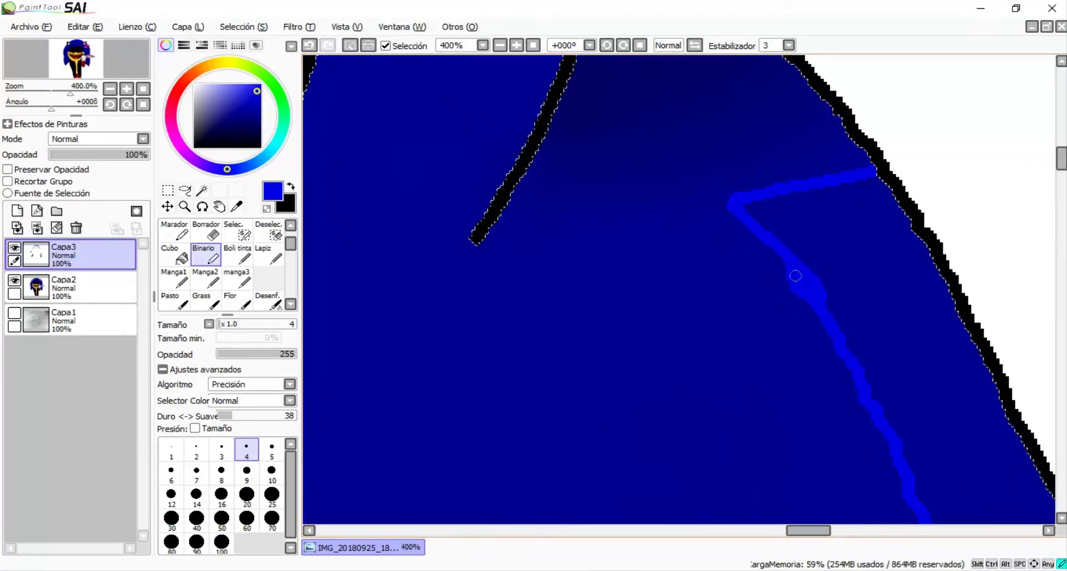
key(w)
click(795, 276)
scroll(569, 163, down, 5)
Step: Blur the inner edge of the bright highlight between the right ear and the knife
key(b)
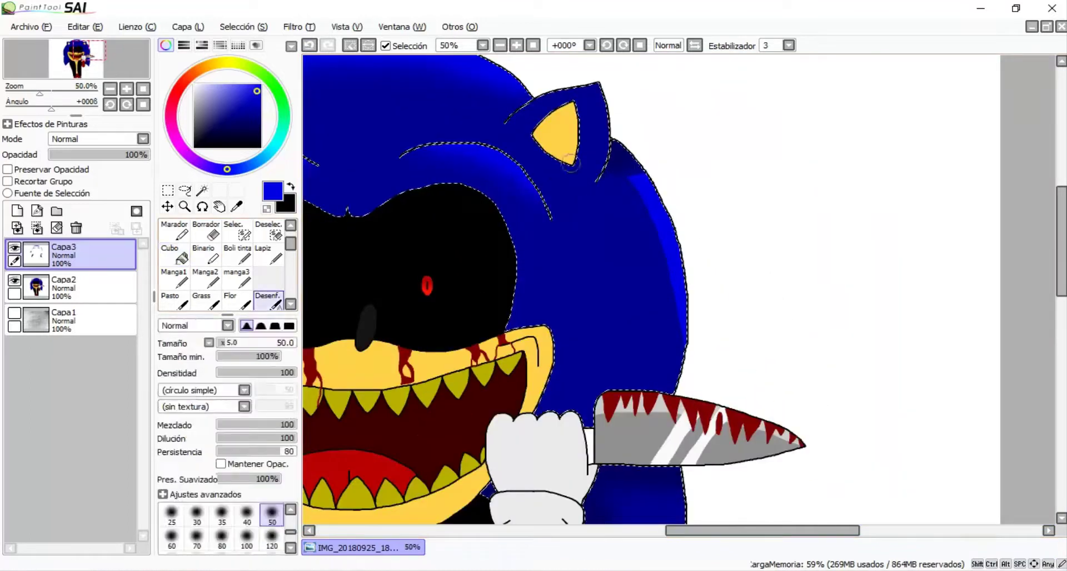
scroll(570, 163, up, 2)
scroll(735, 298, down, 1)
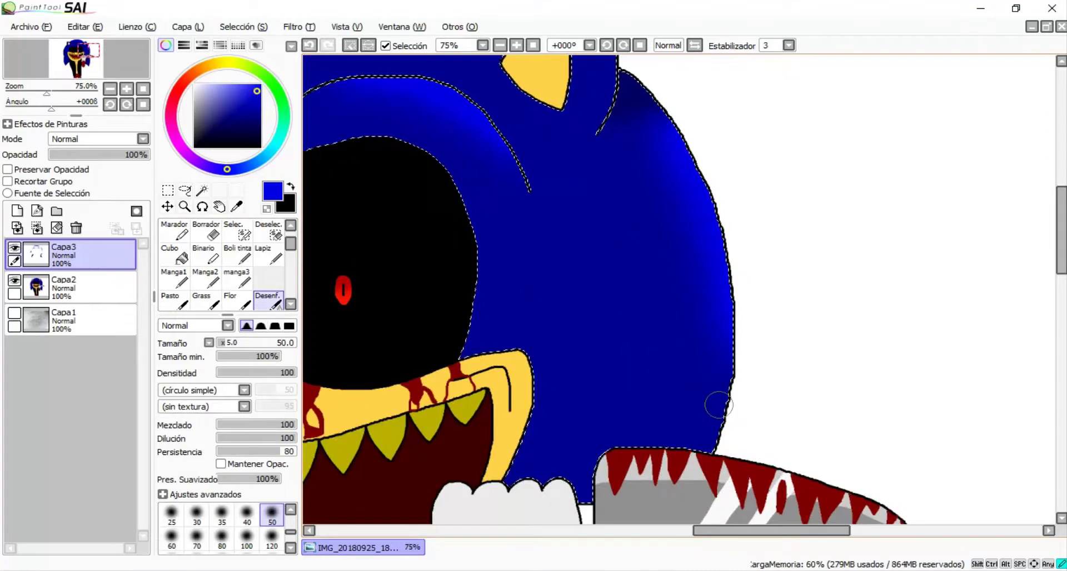
scroll(719, 406, down, 3)
scroll(537, 155, up, 3)
Step: Paint a dark blue shadow on the fur just below the left ear and blur its edge
key(x)
scroll(678, 289, down, 2)
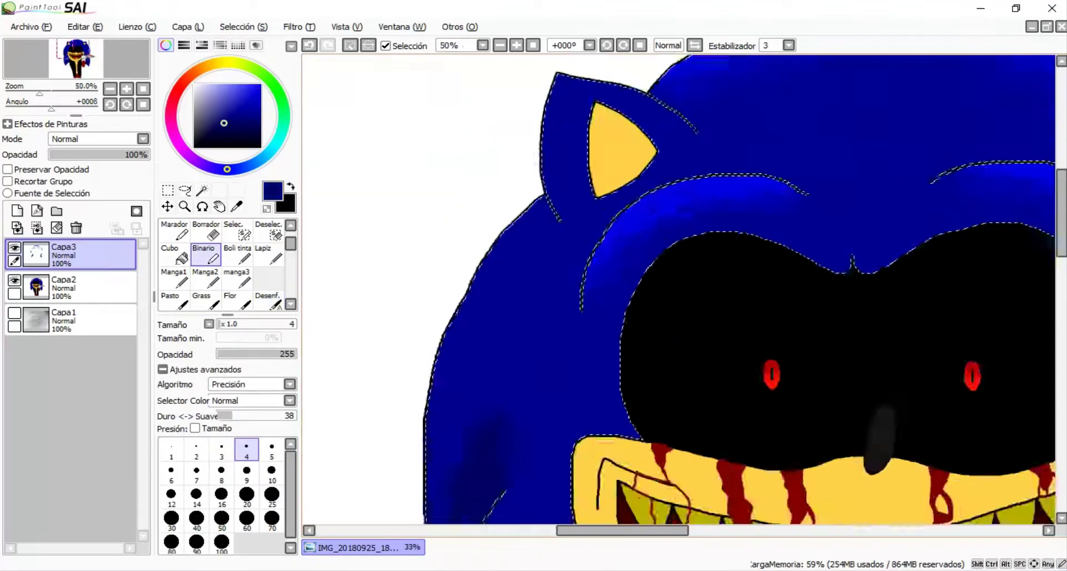
scroll(611, 223, up, 6)
drag(453, 191, 644, 244)
click(182, 256)
click(269, 300)
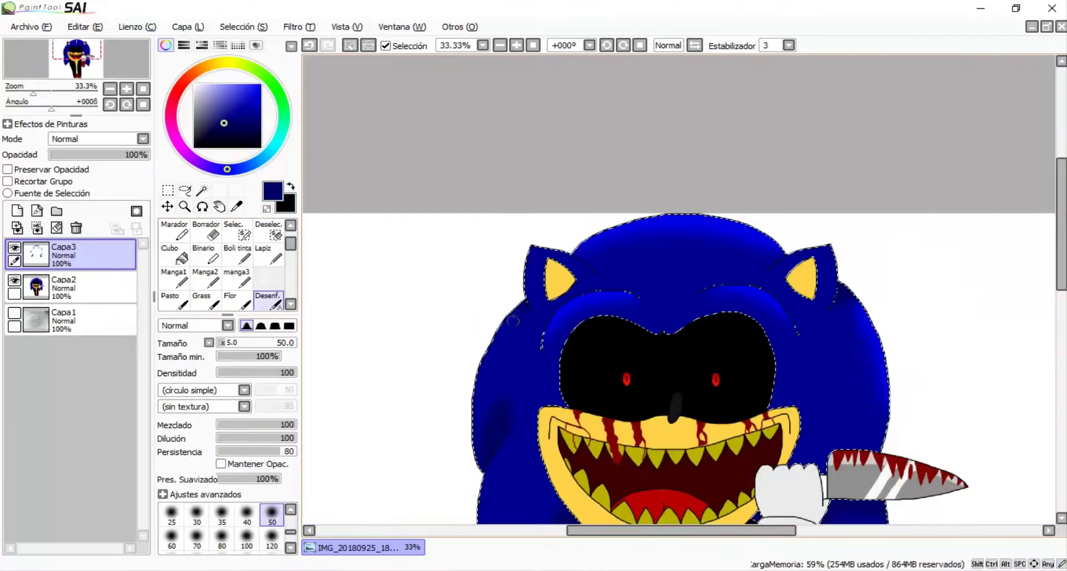
scroll(678, 289, up, 3)
Step: Outline and fill a bright blue highlight along the fur's outer edge below the left ear
key(x)
scroll(678, 289, up, 2)
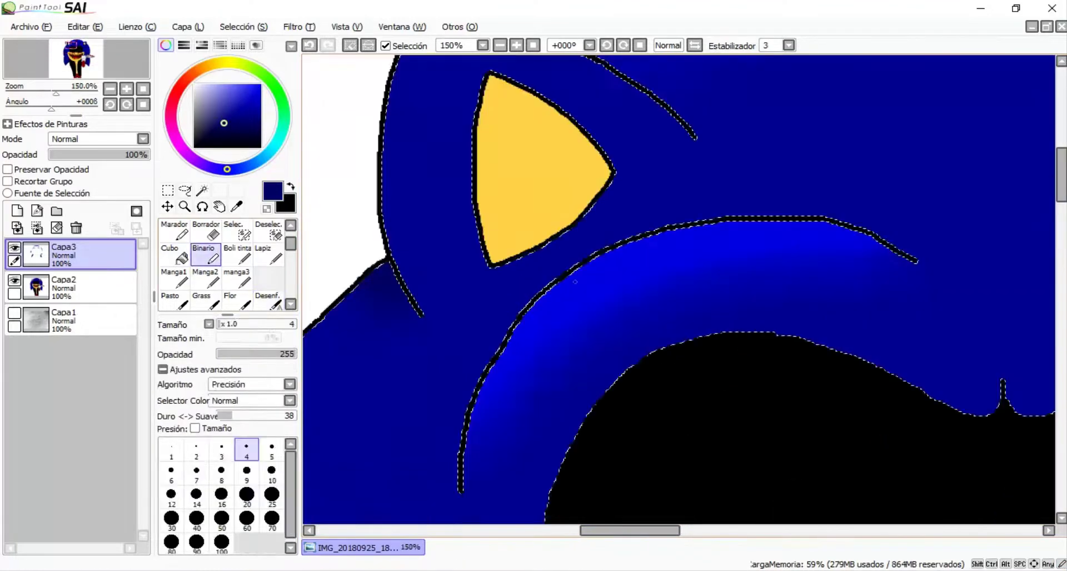
scroll(678, 289, down, 3)
scroll(678, 289, up, 3)
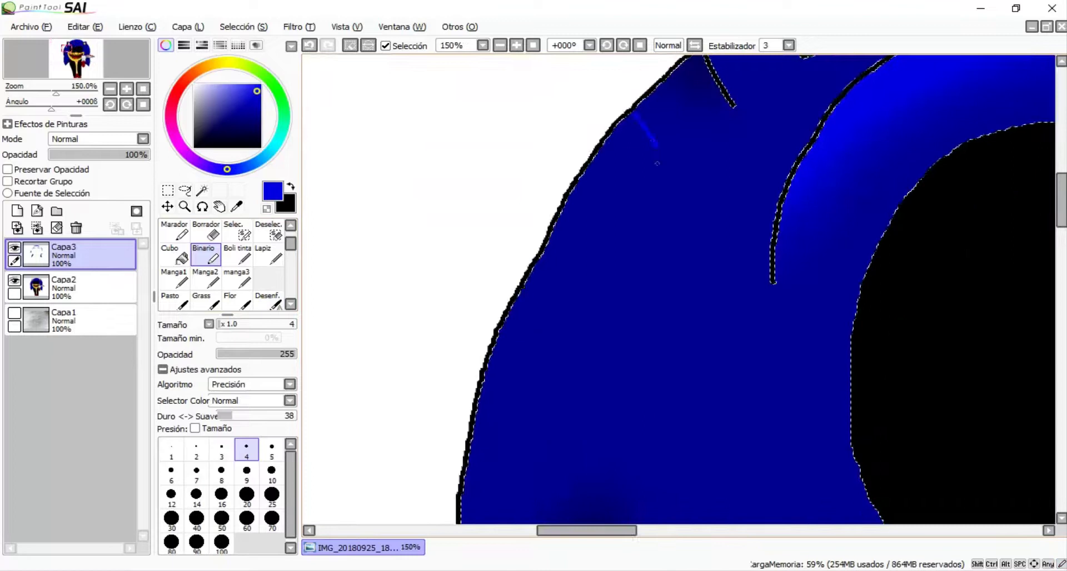
scroll(678, 289, down, 1)
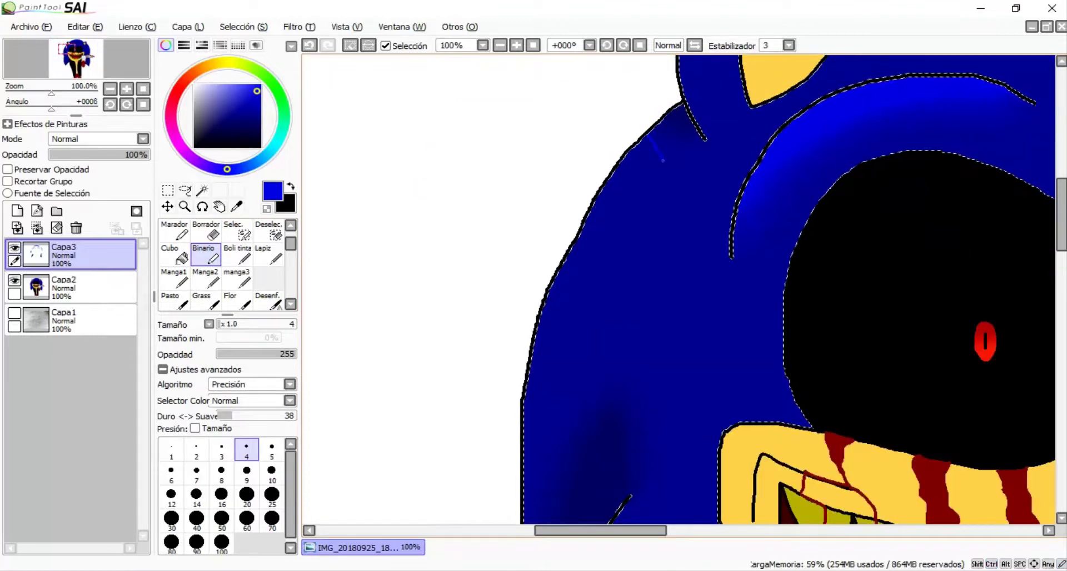
key(g)
click(617, 183)
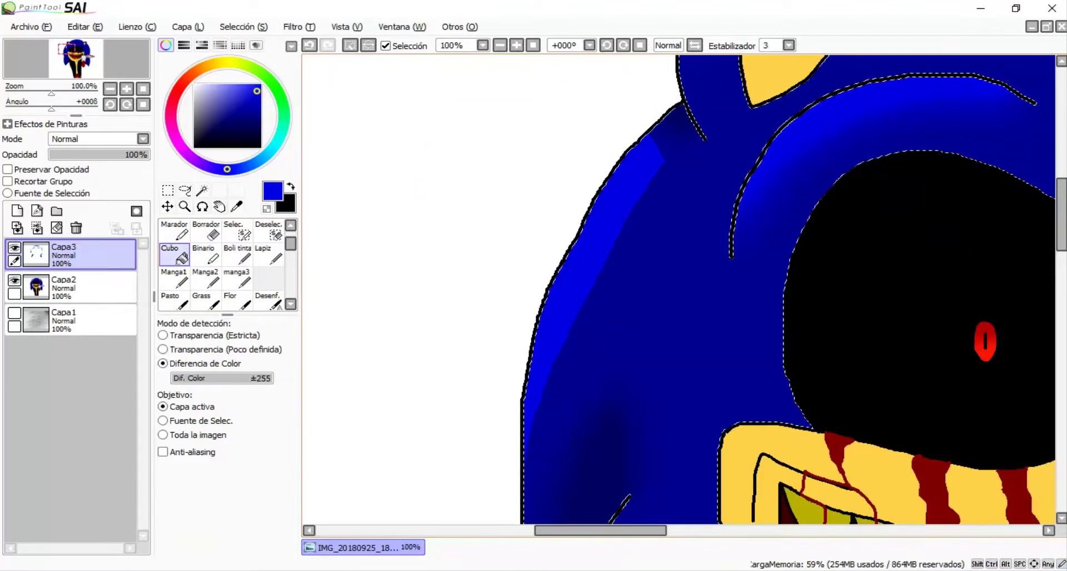
Step: Blur the edges of the bright highlight below the left ear
key(r)
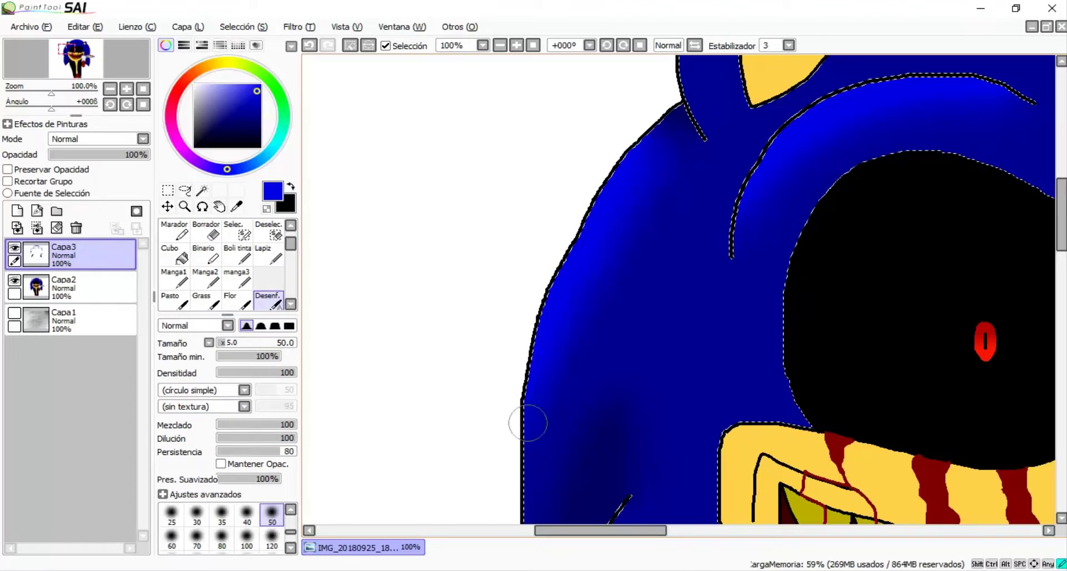
scroll(686, 240, down, 2)
scroll(490, 300, up, 2)
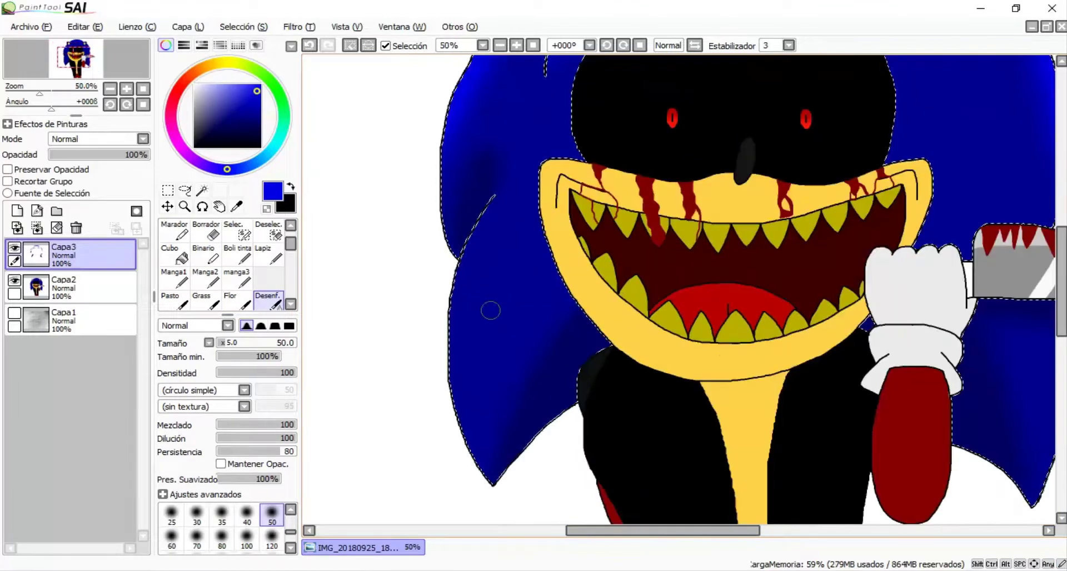
Step: Outline and fill a bright blue highlight along the outer edge of the lower fur spike beside the mouth's left side
key(b)
scroll(430, 281, up, 1)
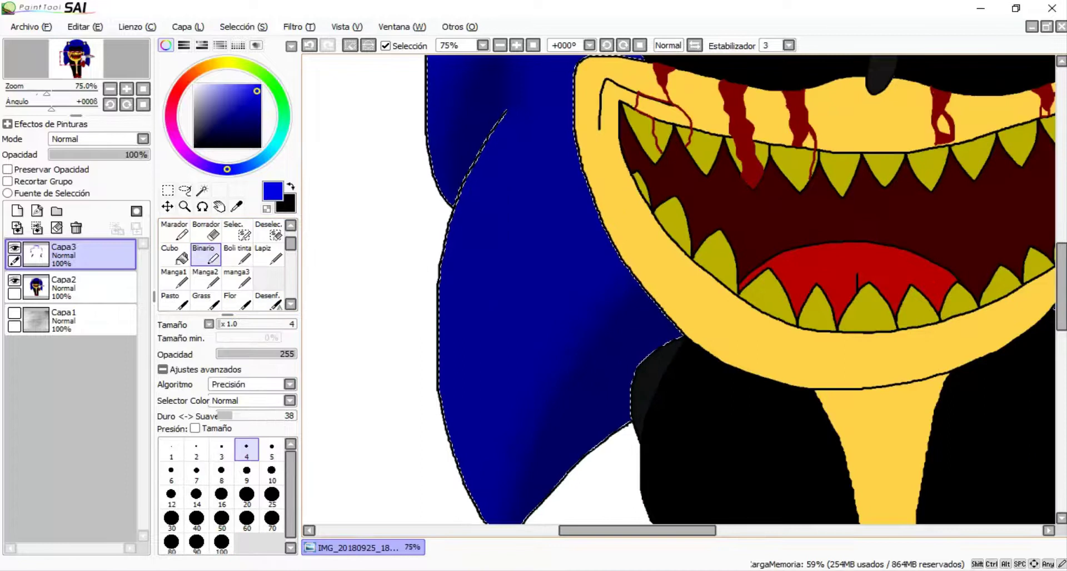
scroll(678, 289, down, 1)
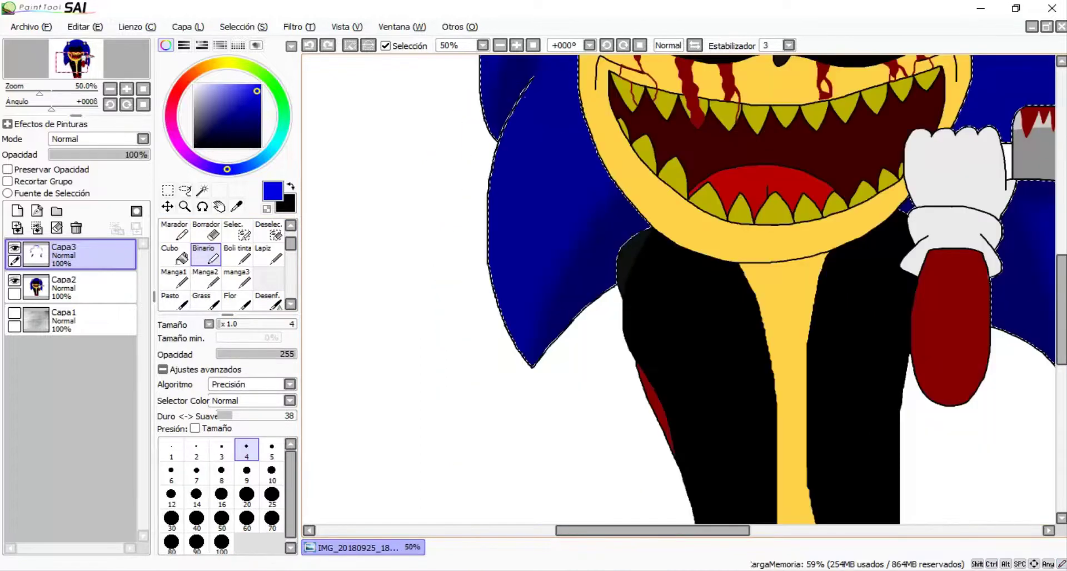
scroll(519, 116, up, 1)
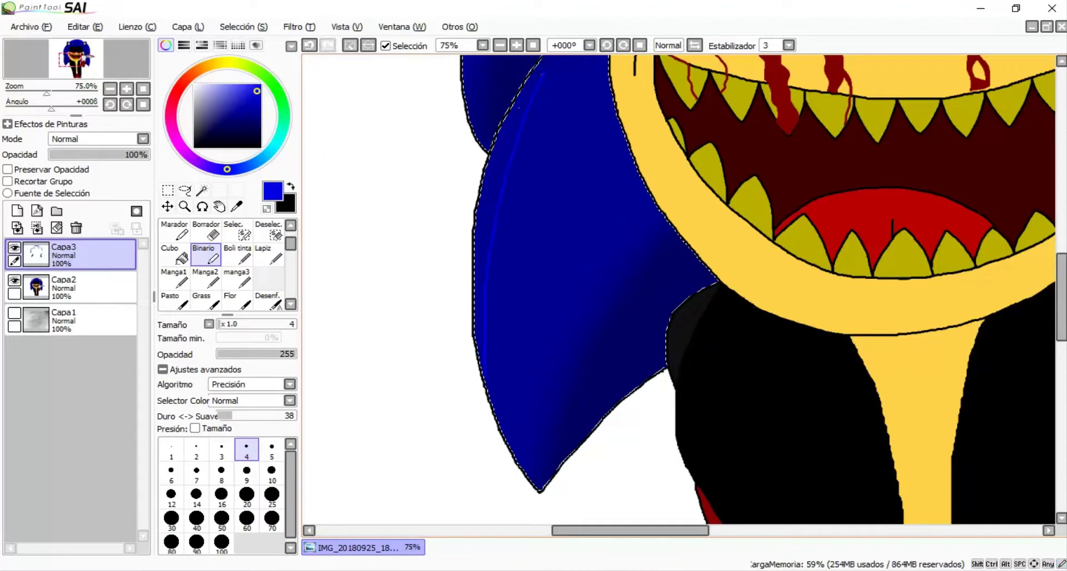
scroll(520, 108, up, 1)
scroll(521, 93, down, 1)
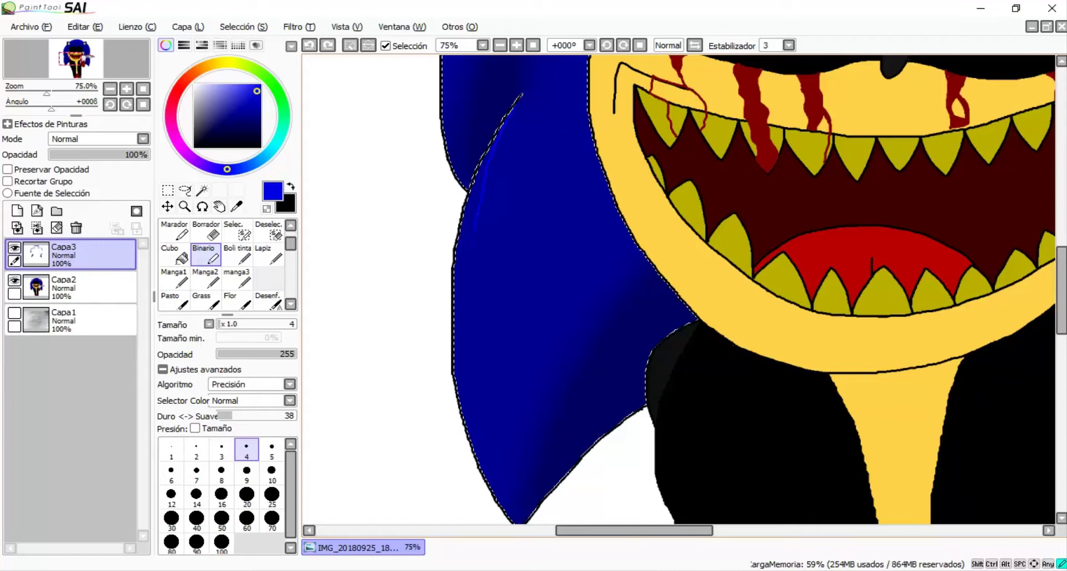
key(g)
Step: Blur the inner edge of the bright highlight on the lower left fur spike with the size 50 blur brush
key(u)
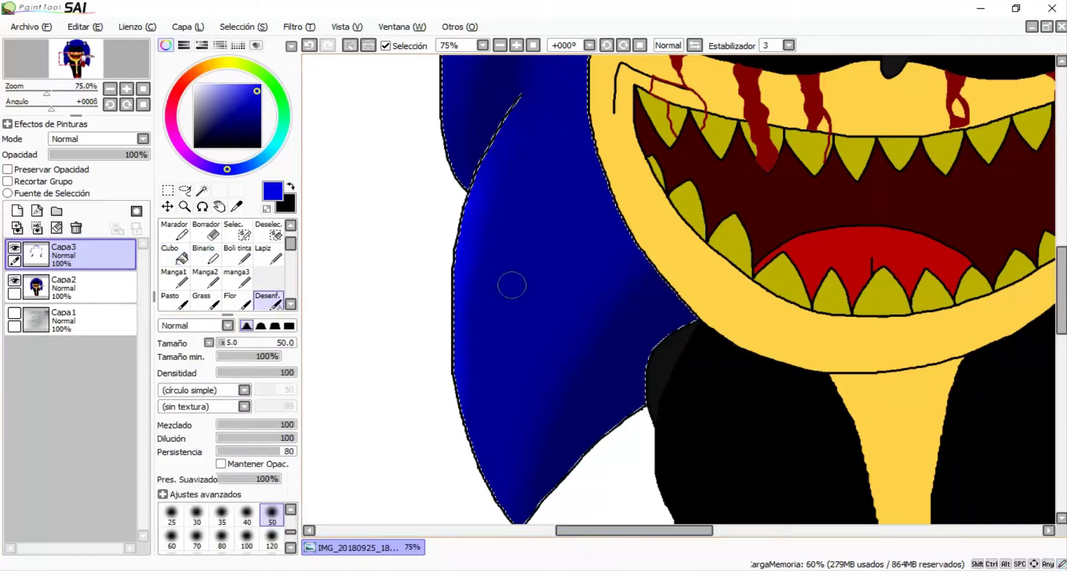
scroll(512, 285, down, 3)
scroll(509, 327, up, 3)
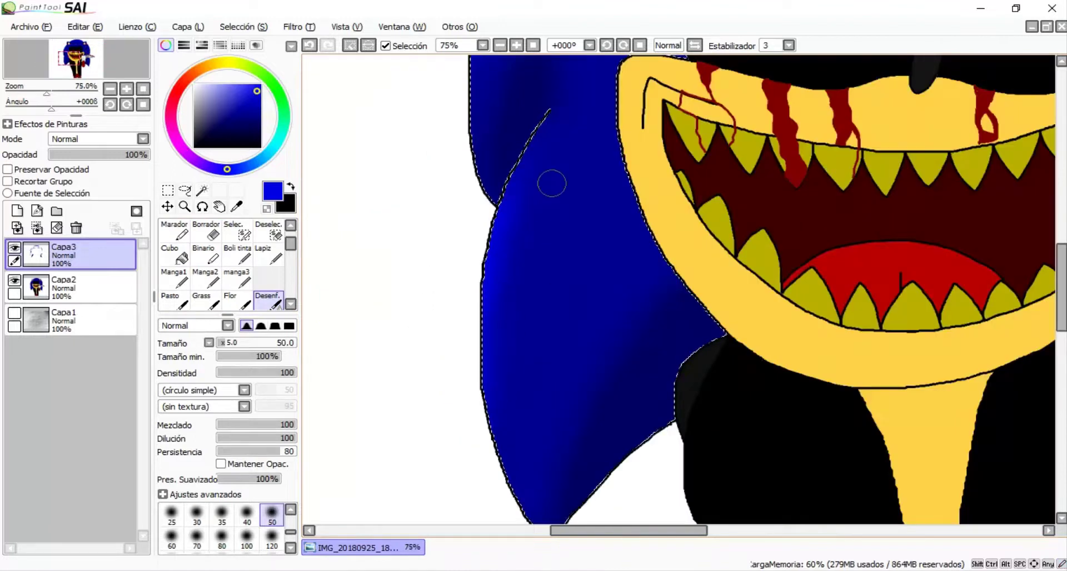
scroll(519, 183, down, 4)
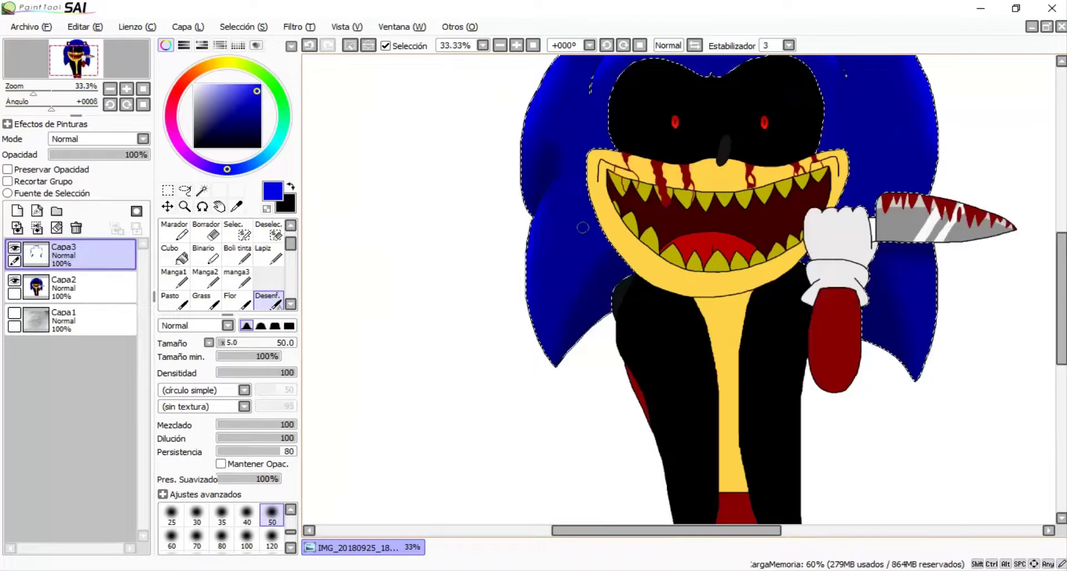
Step: Outline and fill a bright blue highlight along the fur's outer edge below the knife, and blur its inner edge
scroll(809, 264, up, 1)
key(b)
scroll(768, 174, up, 2)
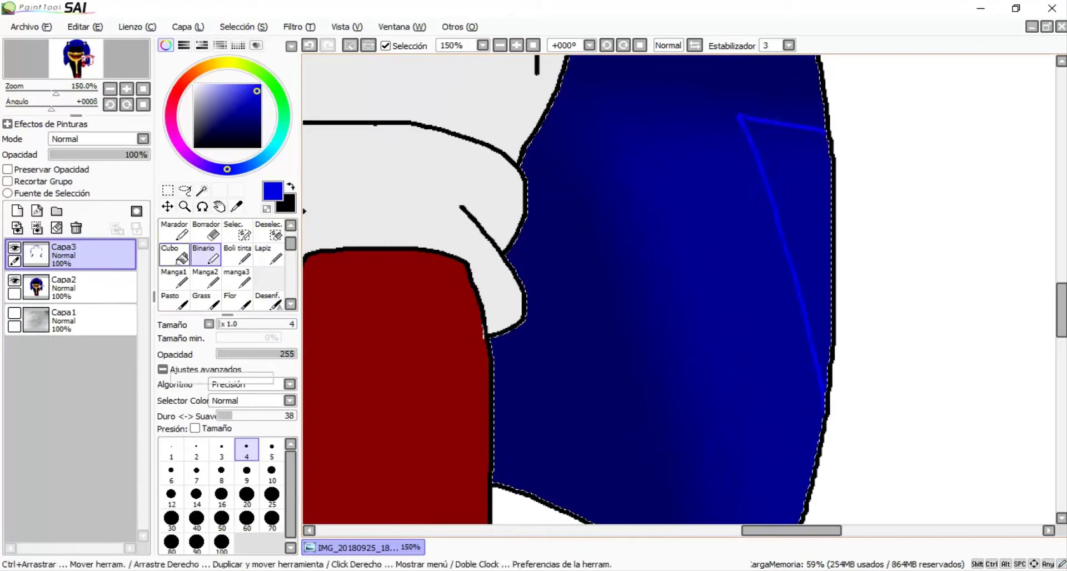
click(171, 254)
click(790, 178)
click(611, 333)
click(269, 231)
click(268, 300)
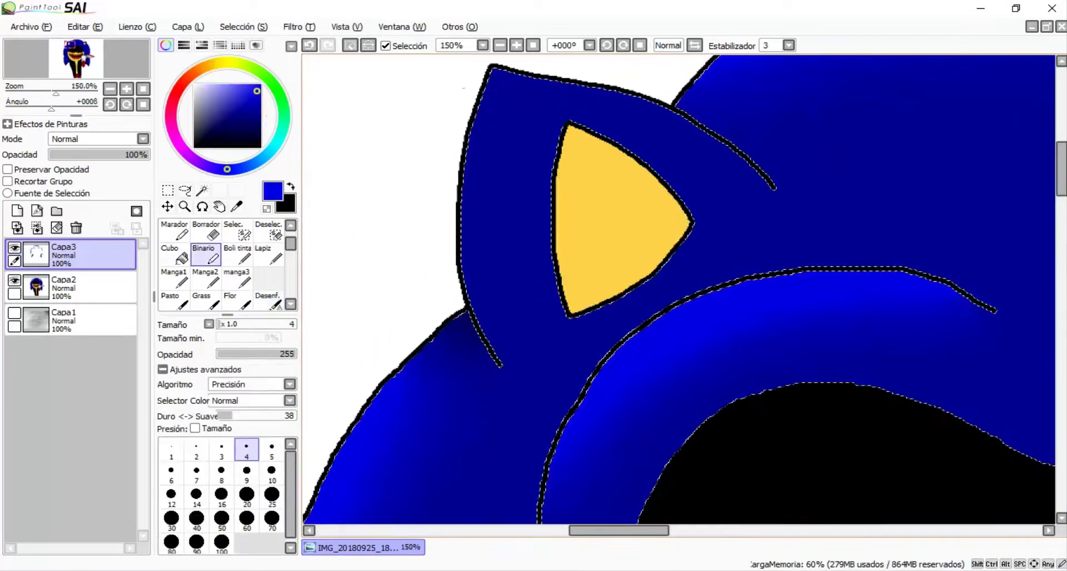
Step: Fill a bright blue highlight along the left ear's upper edge and soften its boundary with the blur brush at size 20
click(174, 256)
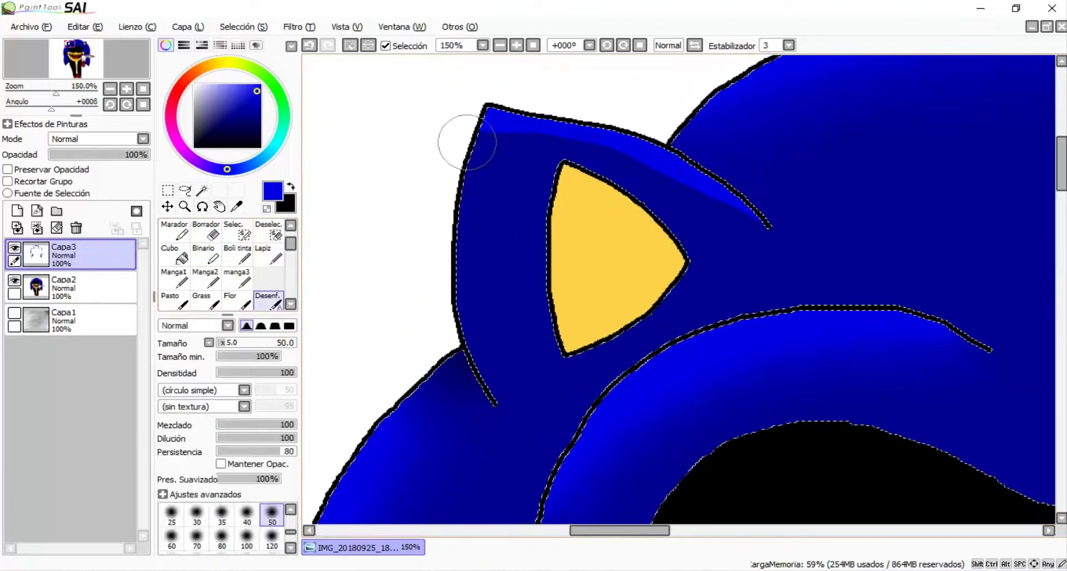
drag(752, 236, 507, 186)
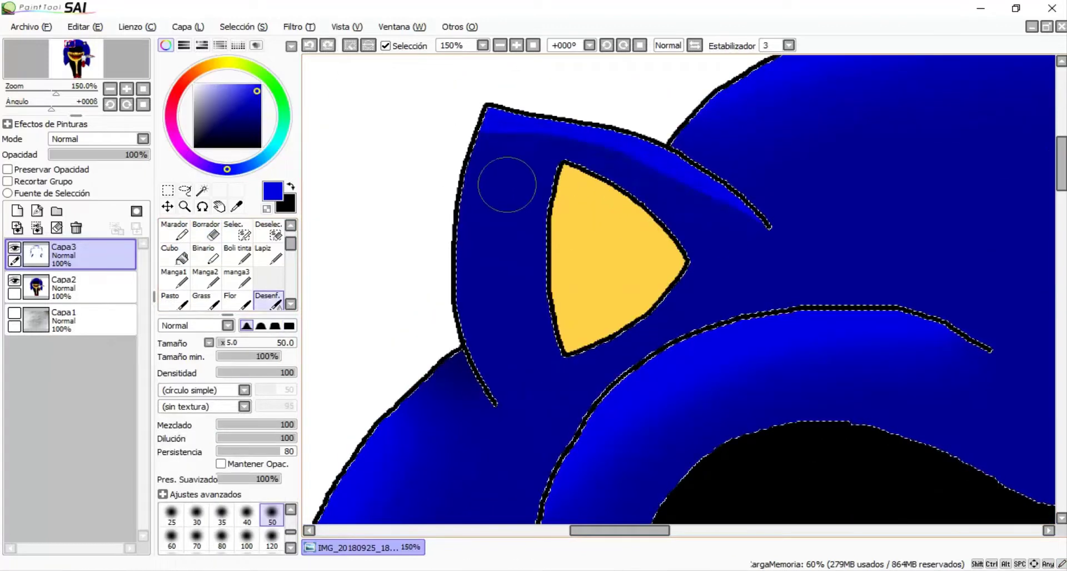
scroll(505, 183, up, 1)
scroll(247, 525, up, 1)
click(272, 514)
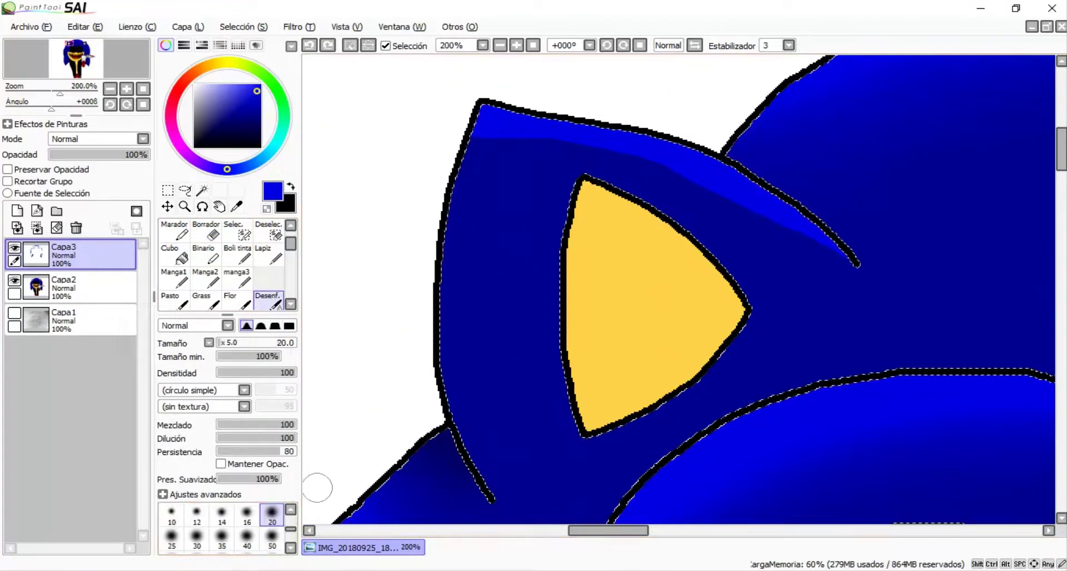
click(490, 136)
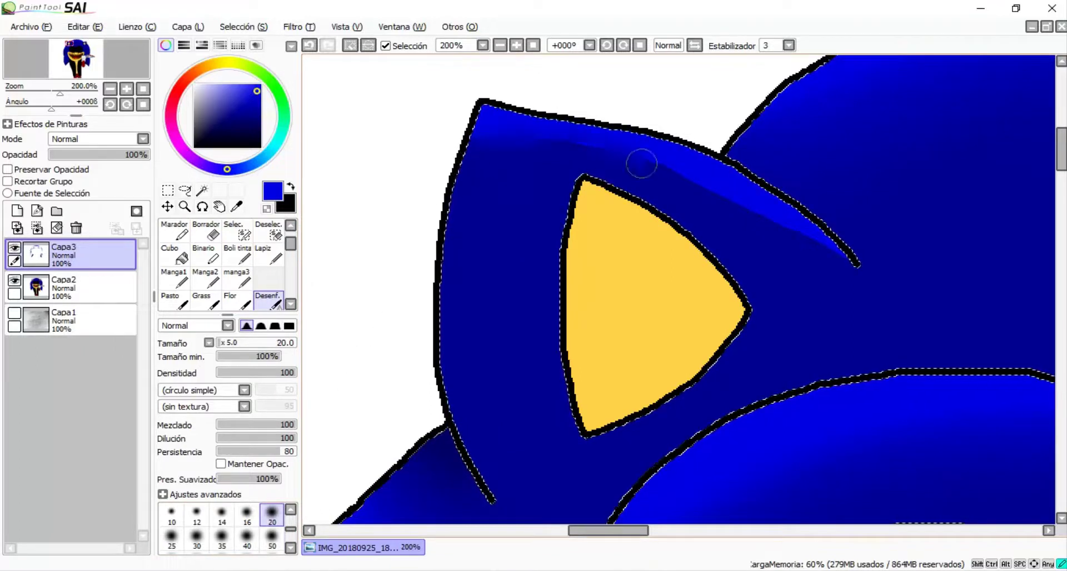
scroll(416, 115, down, 4)
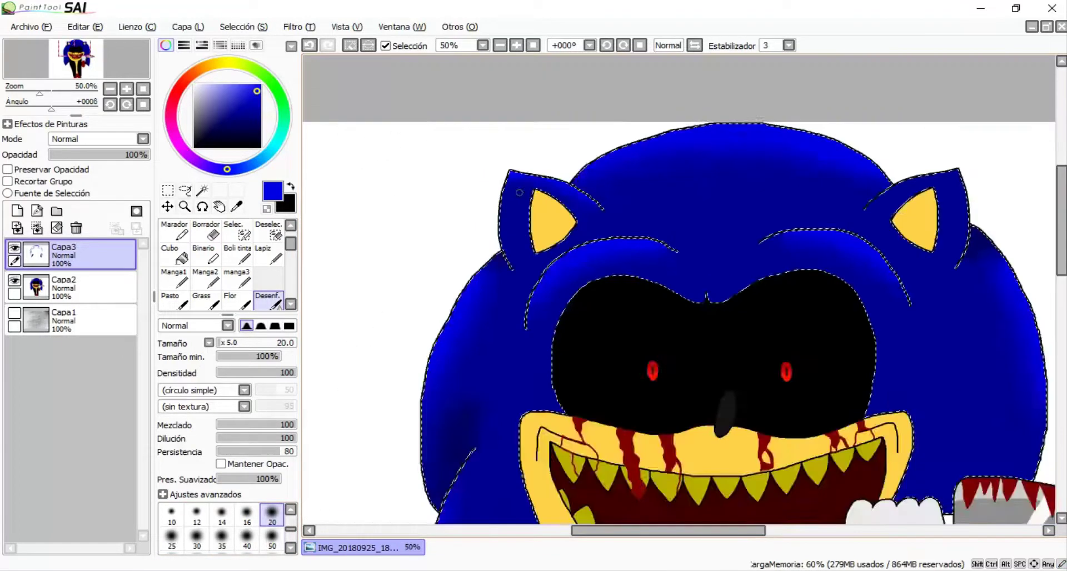
Step: Outline a highlight along the upper edge of the right ear and fill it with bright blue
scroll(778, 223, up, 2)
click(206, 230)
scroll(1014, 139, up, 3)
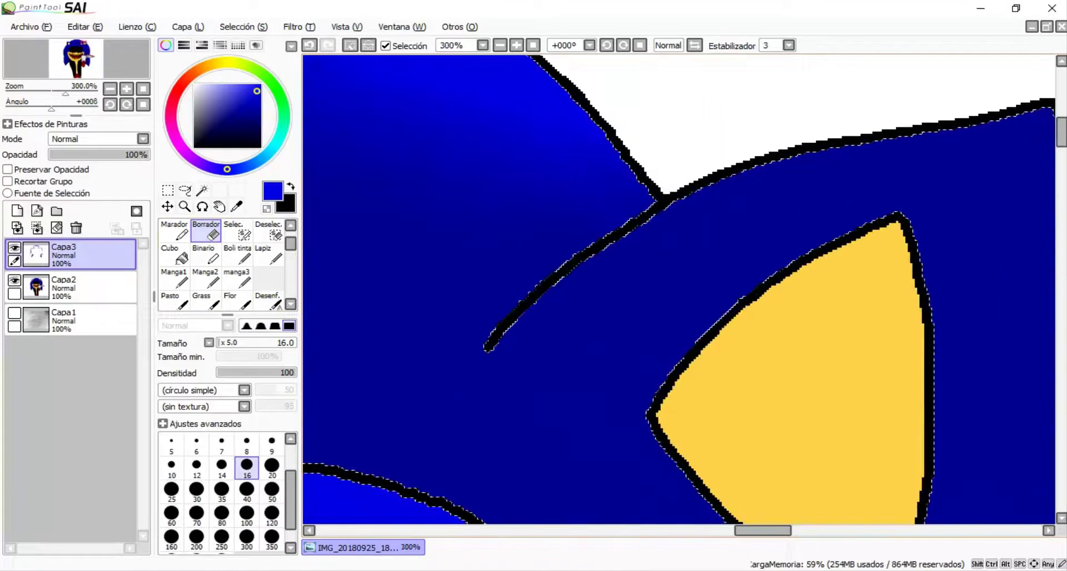
scroll(684, 234, down, 2)
click(206, 254)
scroll(684, 234, up, 1)
drag(712, 216, 671, 248)
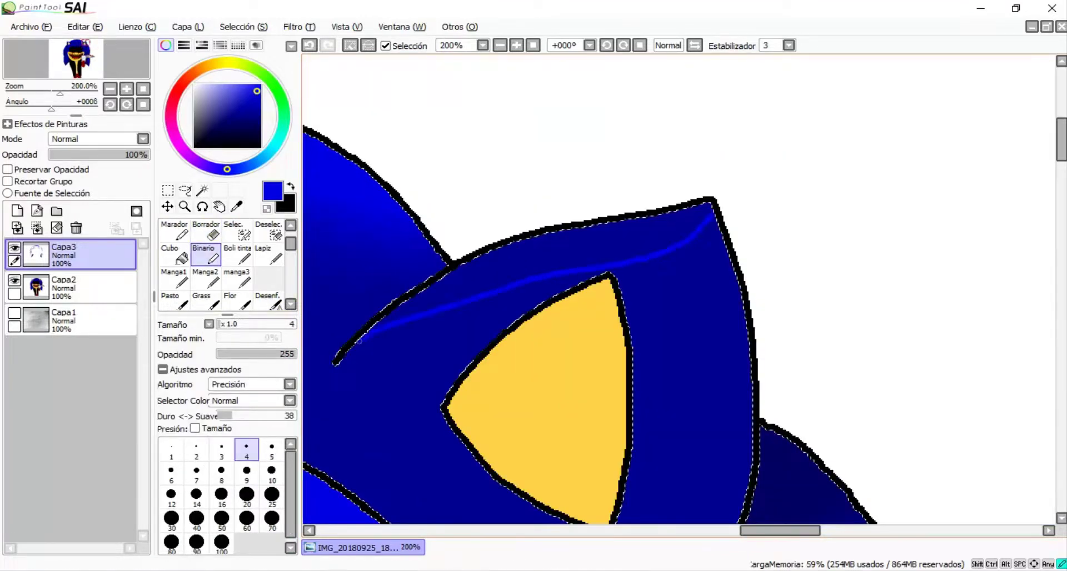
scroll(360, 342, up, 3)
click(174, 254)
click(556, 167)
scroll(556, 166, down, 3)
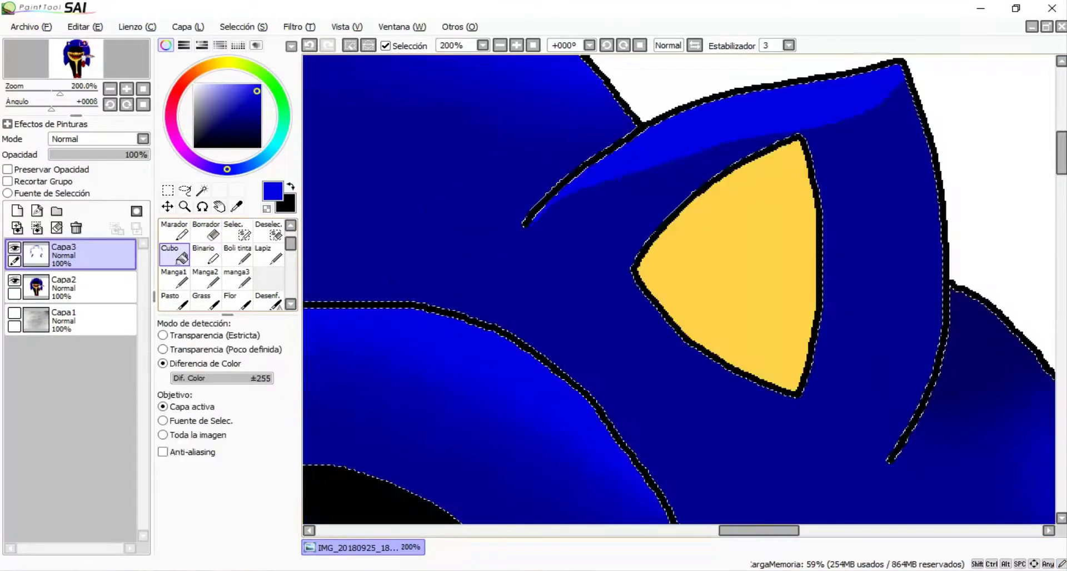
Step: Blur the inner edge of the right ear's bright highlight up to the ear tip
scroll(723, 172, up, 1)
click(269, 300)
drag(455, 257, 493, 230)
drag(934, 84, 823, 99)
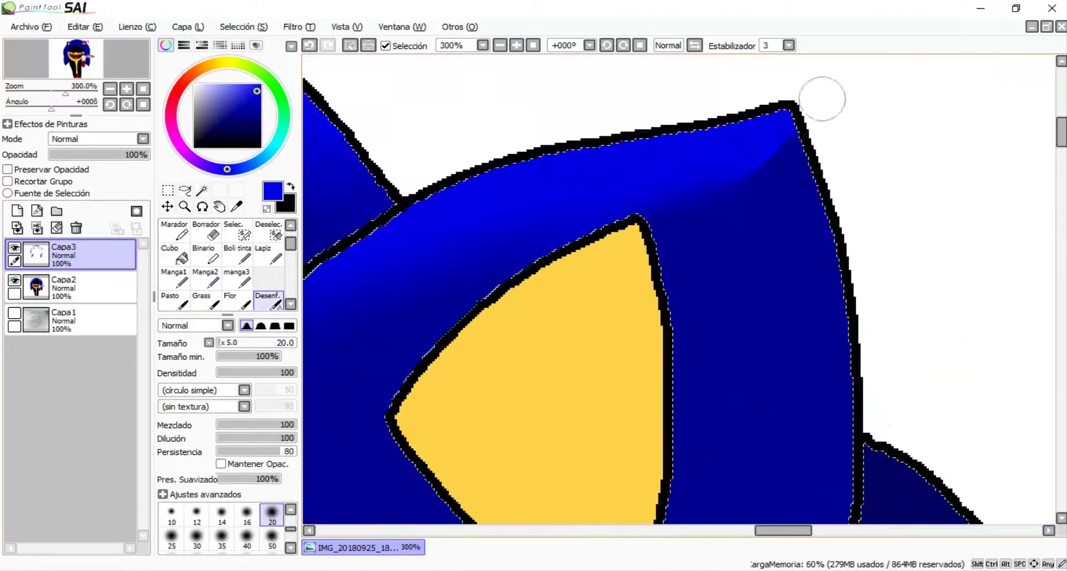
Step: Sample the dark blue of the nearby fur shadow, paint a shadow at the right ear's lower outer edge, and blur it
scroll(544, 247, down, 2)
scroll(543, 248, up, 1)
scroll(544, 247, down, 3)
alt+click(662, 261)
key(b)
key(ctrl+z)
click(174, 253)
click(617, 322)
click(269, 300)
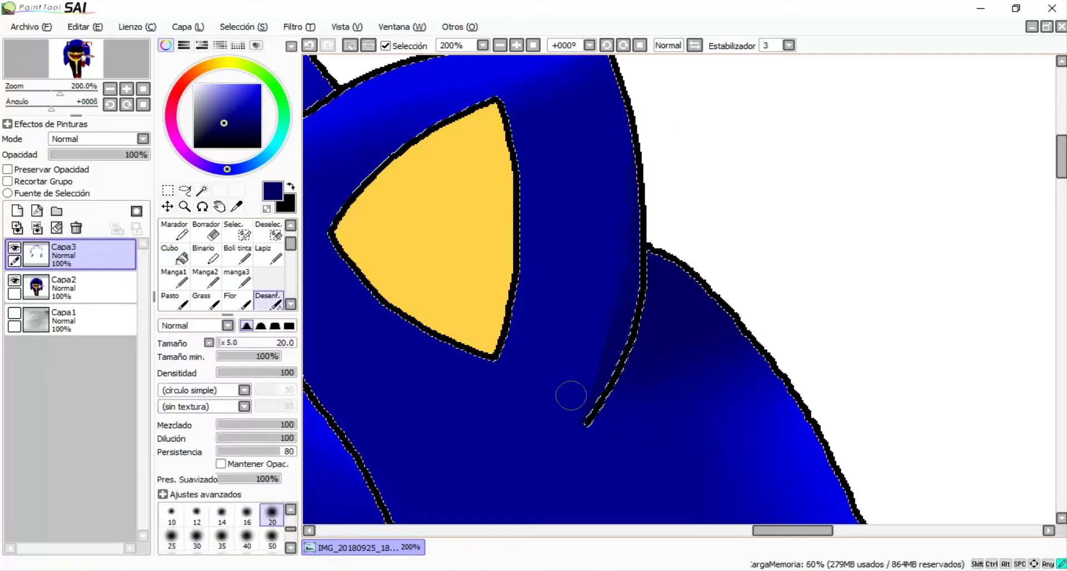
scroll(573, 408, down, 6)
scroll(496, 172, up, 8)
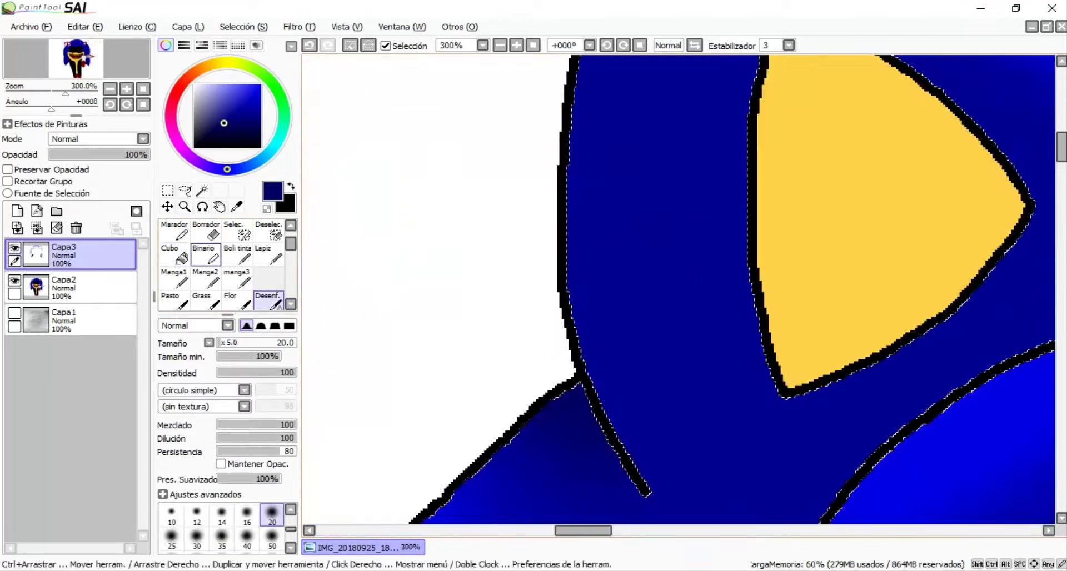
key(b)
scroll(623, 324, up, 2)
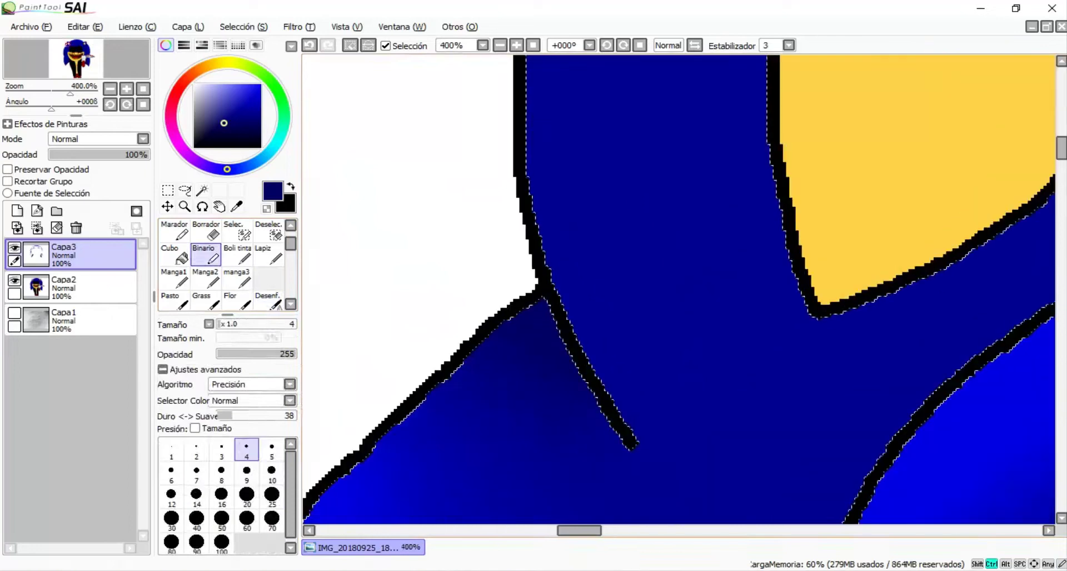
key(ctrl+z)
scroll(521, 63, down, 4)
scroll(521, 63, up, 4)
key(ctrl+z)
scroll(504, 67, down, 2)
key(ctrl+z)
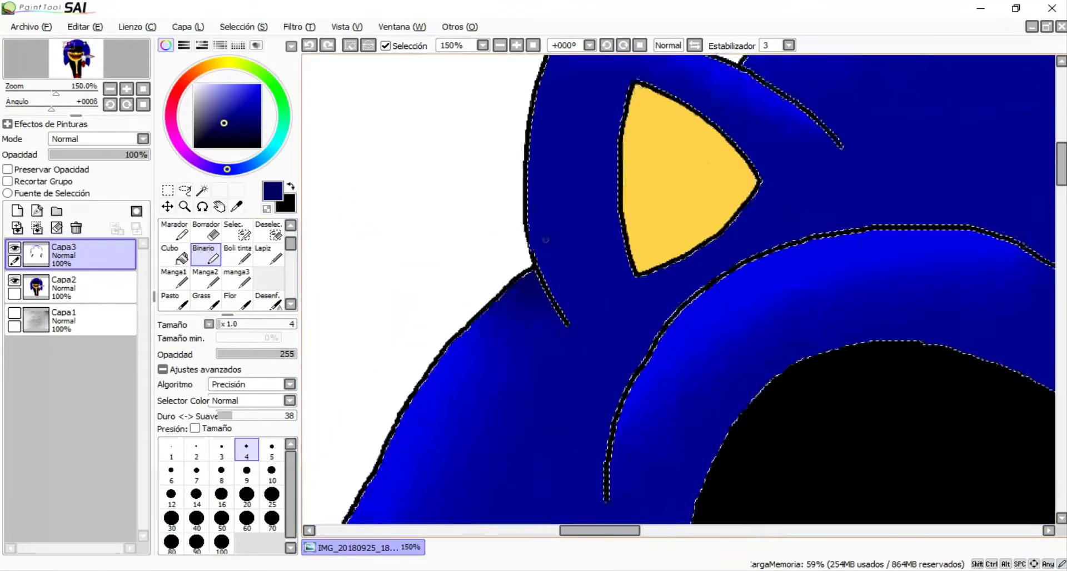
Step: Outline and fill a dark blue shadow at the left ear's lower outer edge, and blur it into the fur
scroll(589, 408, up, 2)
scroll(509, 67, down, 2)
scroll(508, 67, up, 2)
key(g)
click(520, 167)
key(r)
drag(491, 102, 596, 374)
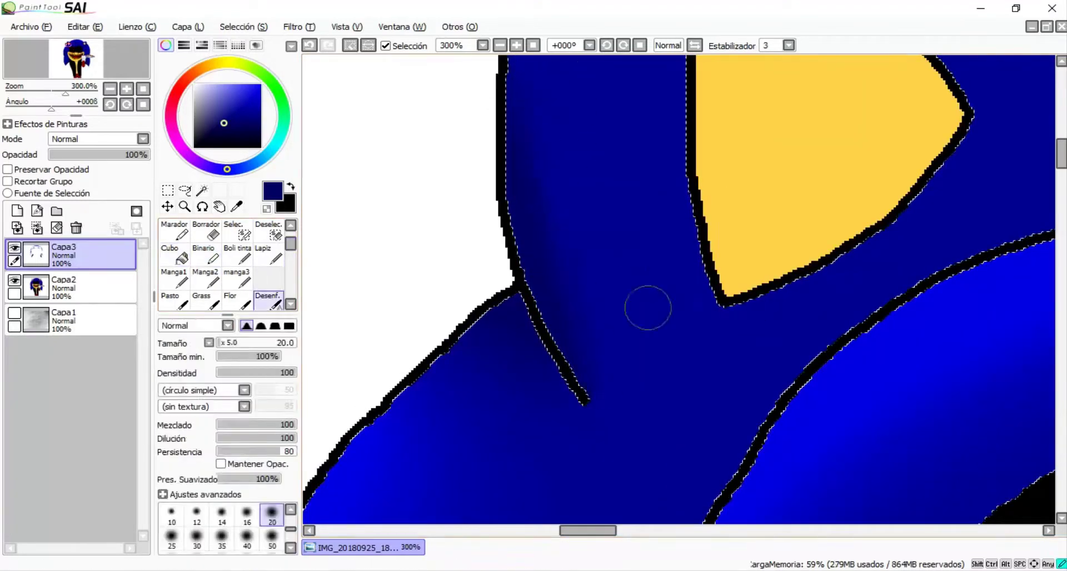
Step: Clear the fur selection and select the yellow muzzle areas around the mouth on layer Capa2 with the magic wand
scroll(630, 374, down, 10)
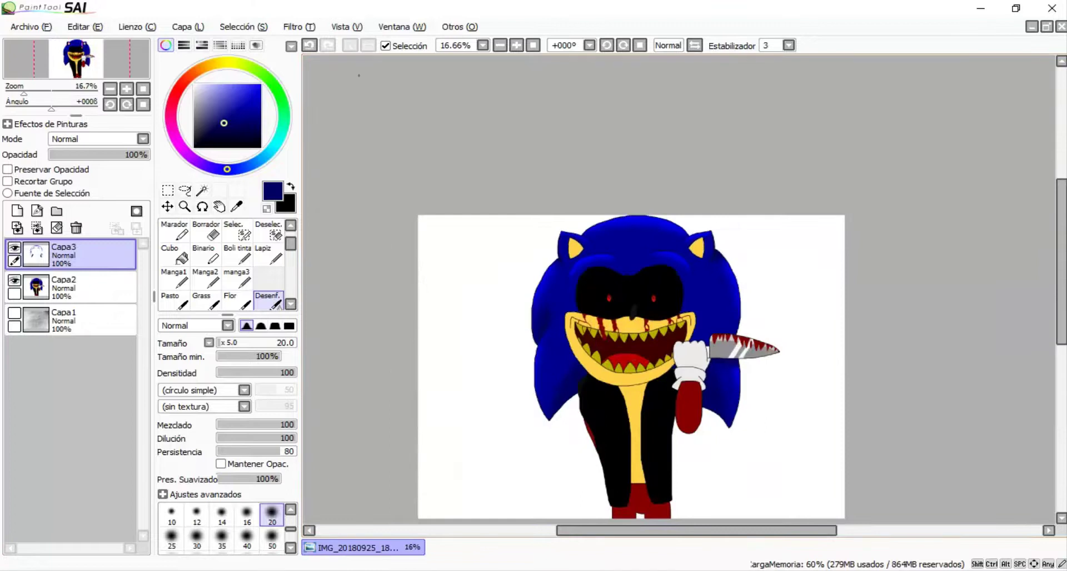
scroll(544, 347, up, 2)
key(w)
click(64, 286)
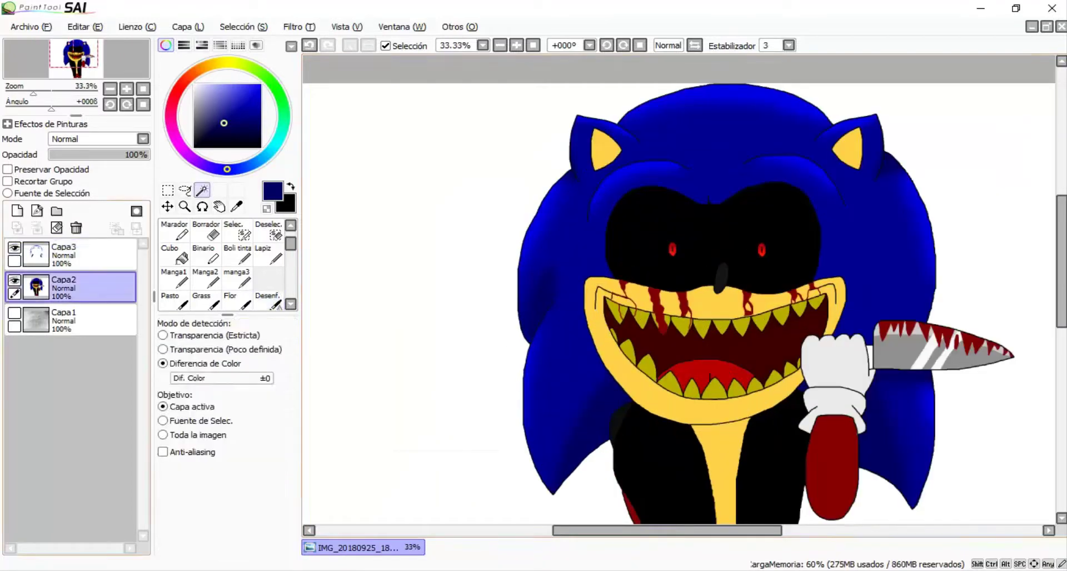
scroll(633, 426, up, 2)
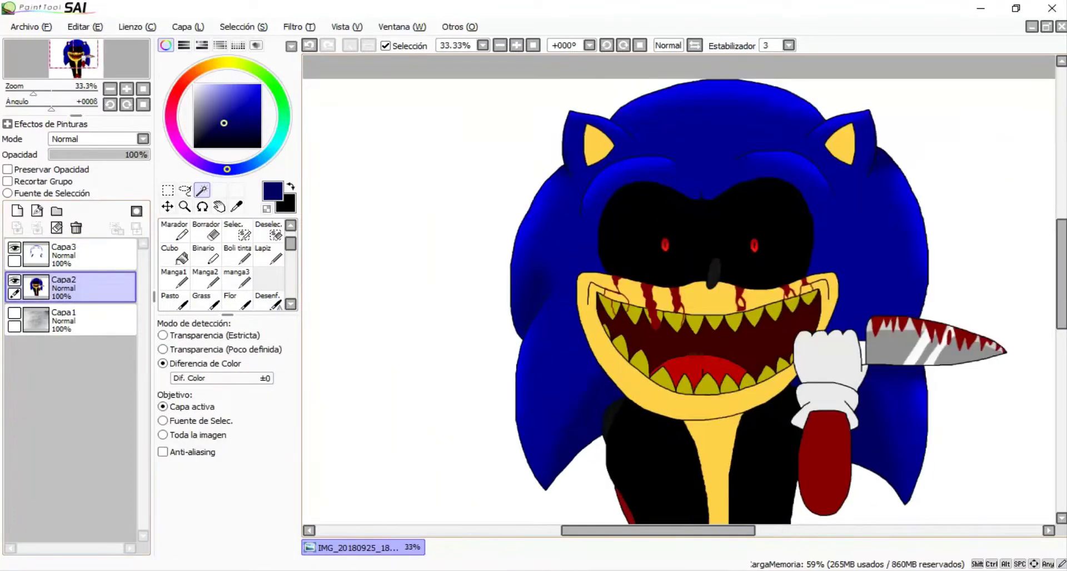
click(858, 223)
scroll(858, 223, up, 4)
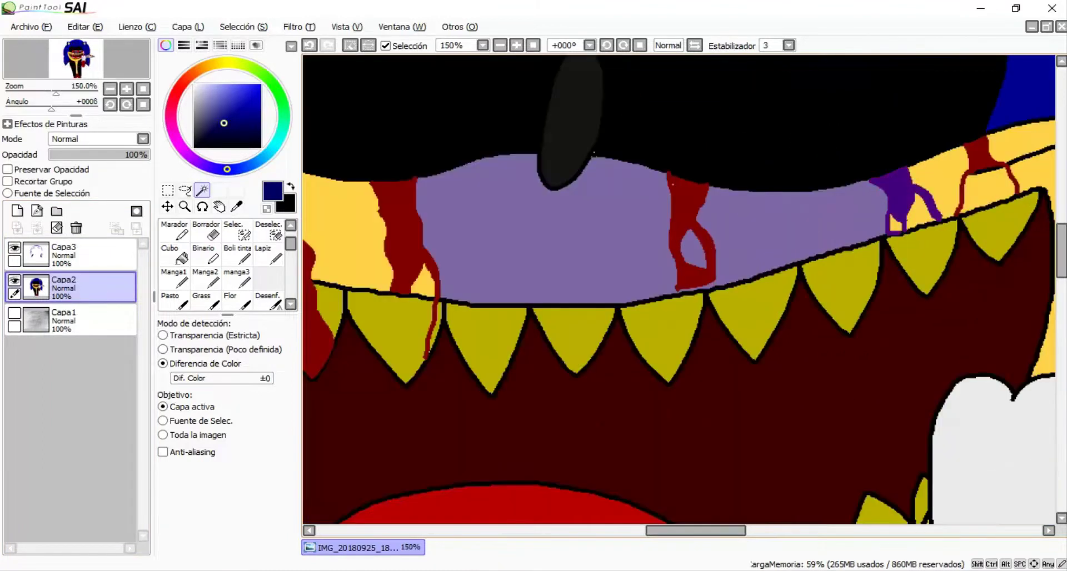
scroll(594, 152, up, 2)
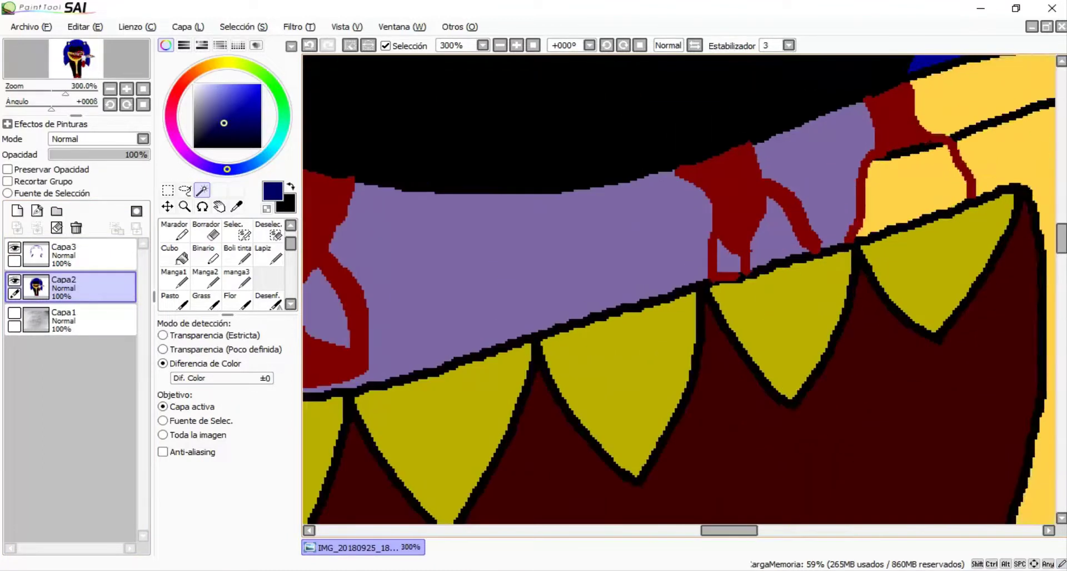
scroll(679, 289, down, 6)
scroll(679, 289, up, 4)
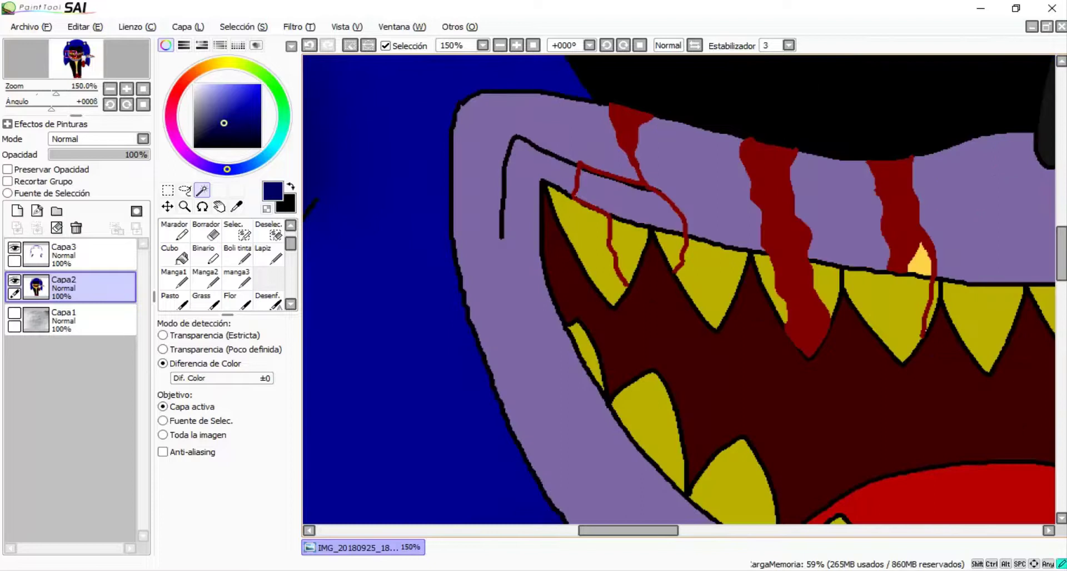
scroll(679, 289, down, 4)
scroll(678, 289, up, 1)
Step: Draw a pale yellow highlight boundary line across the upper muzzle between the blood drips
key(b)
alt+click(501, 200)
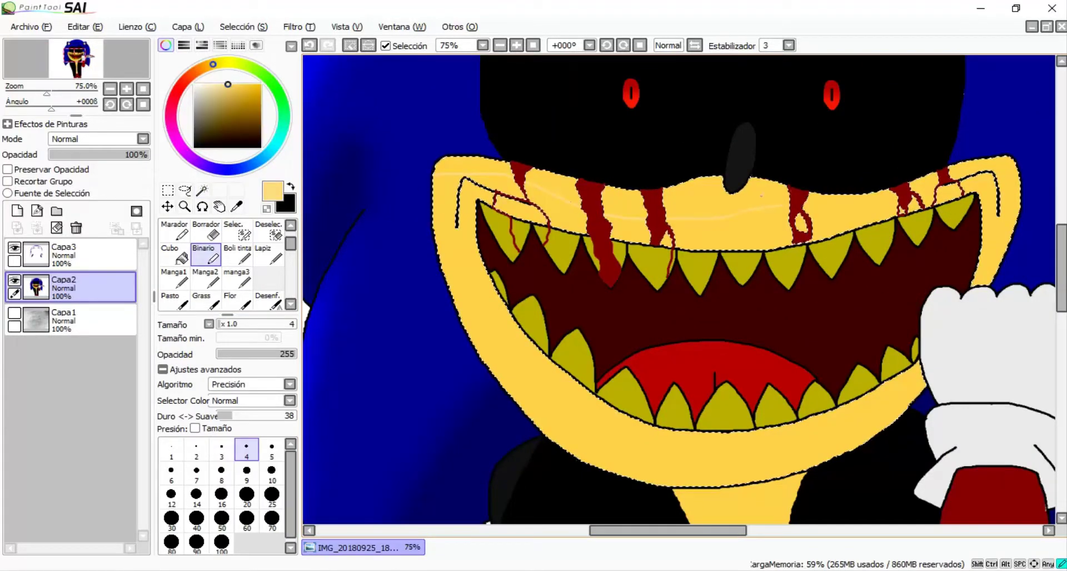
scroll(679, 289, down, 4)
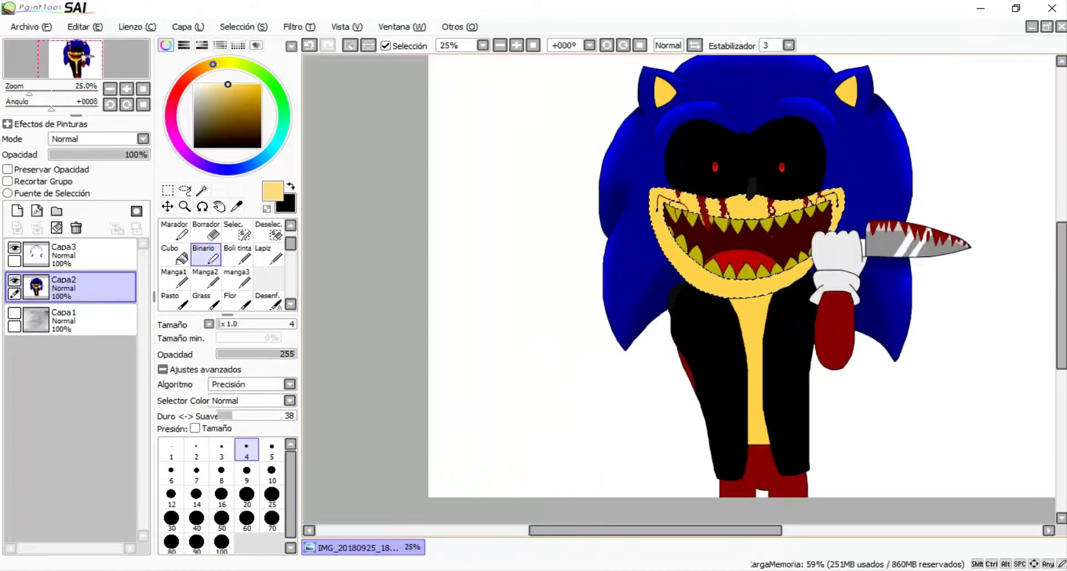
scroll(773, 233, up, 1)
scroll(779, 197, up, 3)
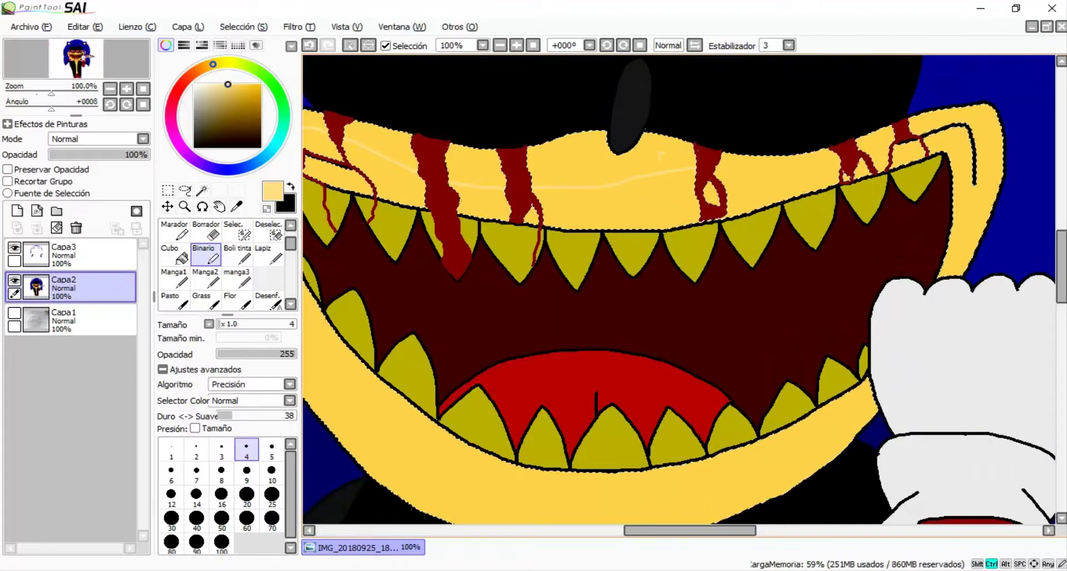
scroll(779, 197, down, 2)
scroll(779, 196, up, 2)
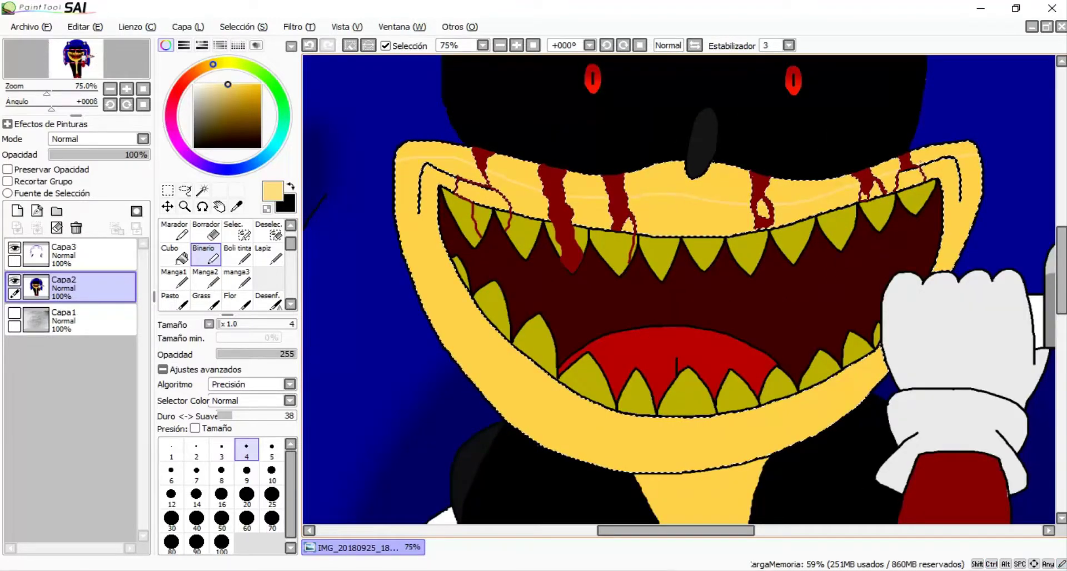
Step: Fill the upper muzzle areas above the highlight line with pale yellow
click(174, 255)
scroll(434, 155, up, 2)
scroll(678, 289, down, 2)
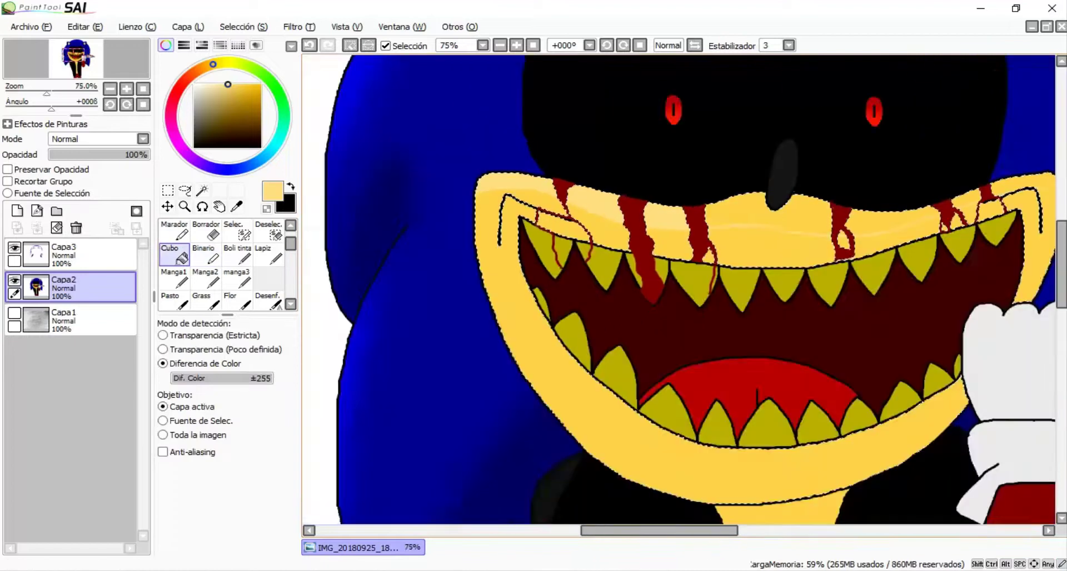
scroll(678, 290, up, 2)
scroll(678, 289, down, 1)
scroll(678, 289, up, 1)
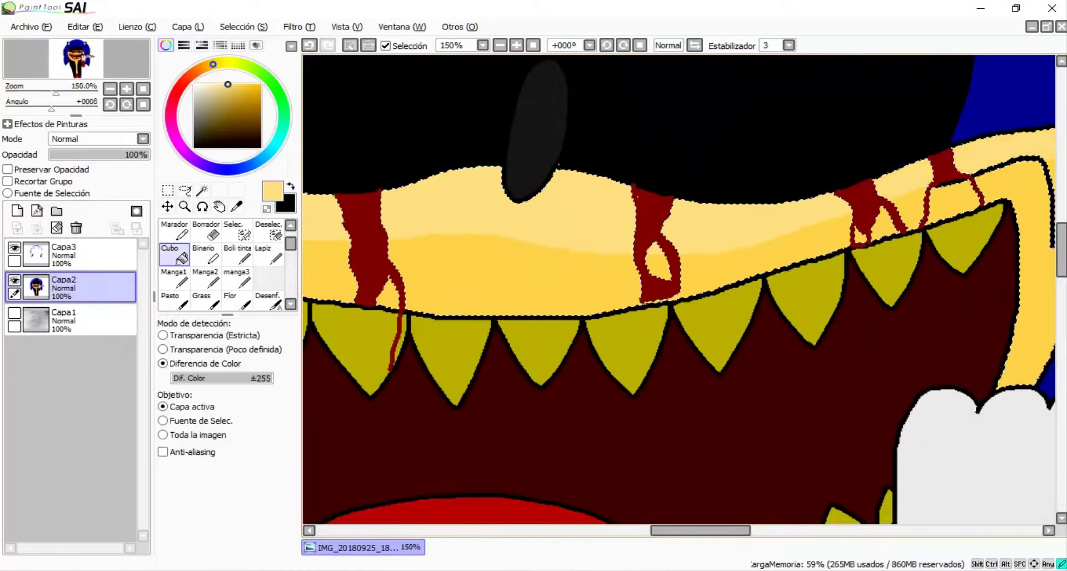
Step: Soften the pale highlight edge across the whole upper muzzle using the Desenf. blur brush at size 50
scroll(678, 289, down, 1)
click(268, 300)
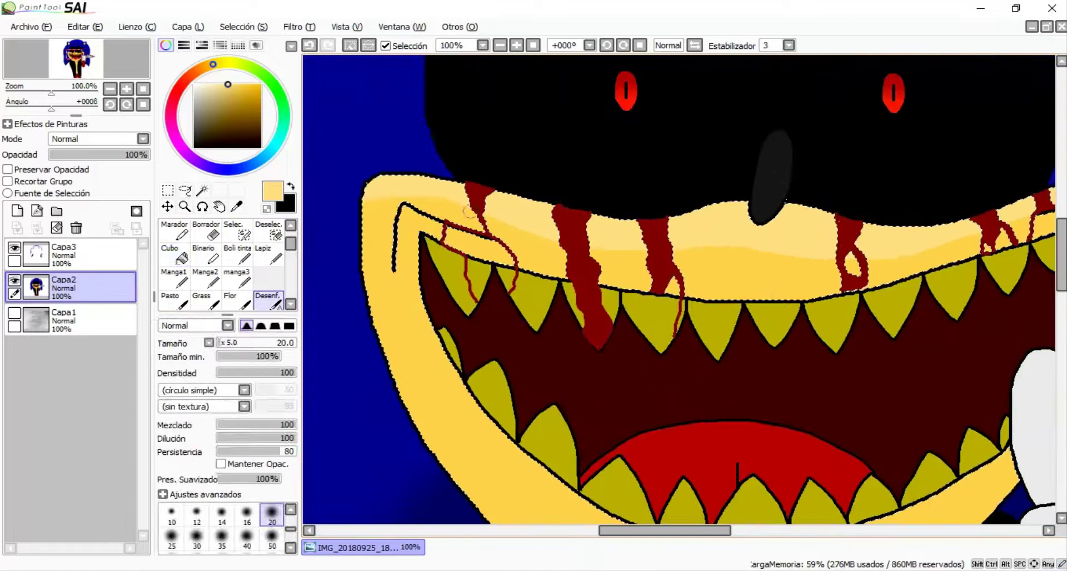
click(197, 539)
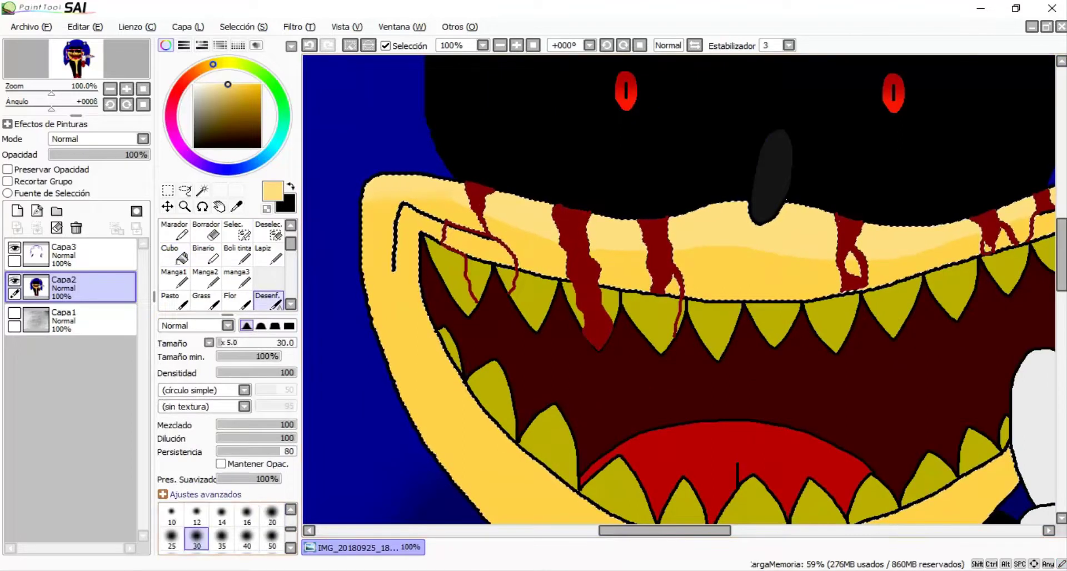
click(272, 538)
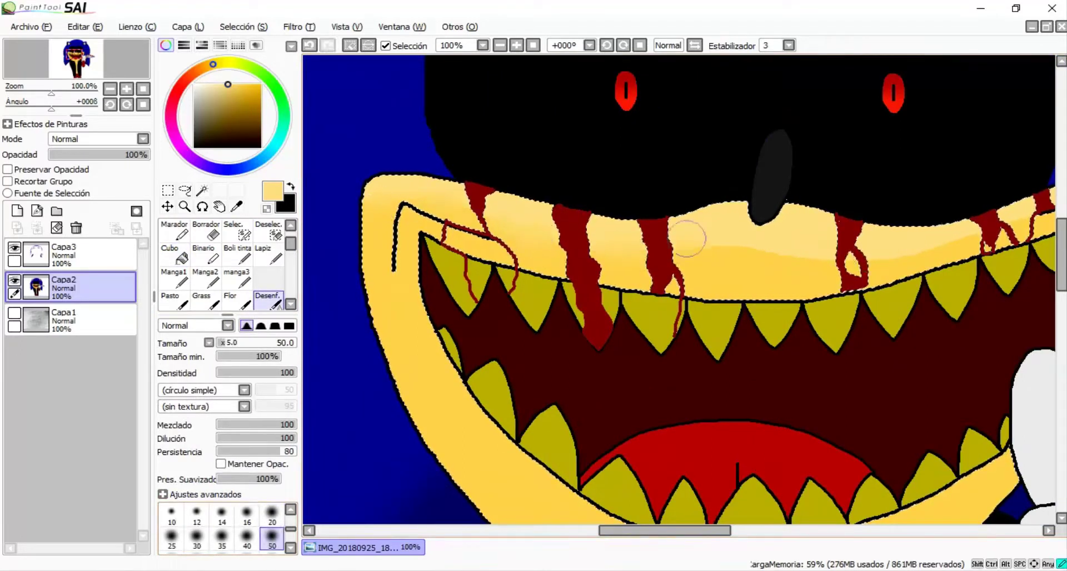
scroll(707, 263, down, 2)
scroll(775, 229, up, 2)
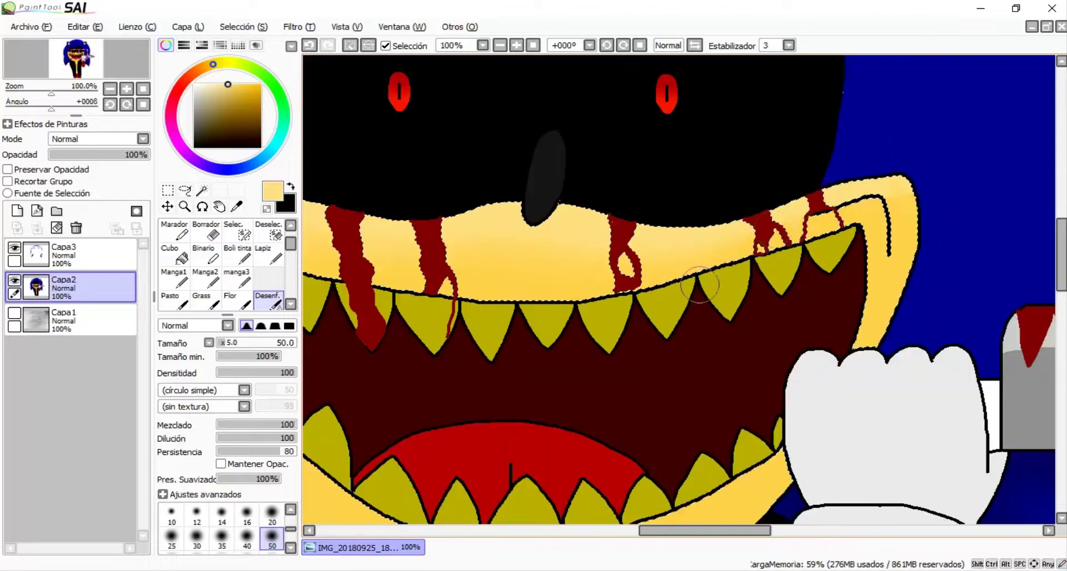
scroll(700, 284, down, 2)
scroll(862, 295, up, 2)
scroll(862, 295, down, 2)
scroll(683, 278, up, 1)
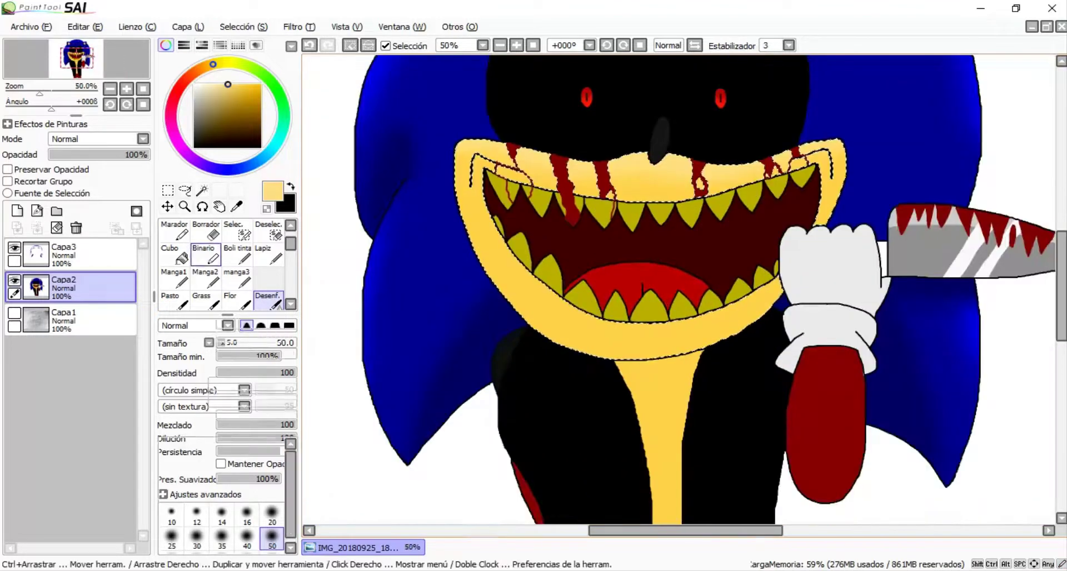
Step: Outline a darker yellow shadow along the lower muzzle with the Binario pen at size 4, and fill the area beneath it
click(206, 254)
scroll(641, 314, up, 1)
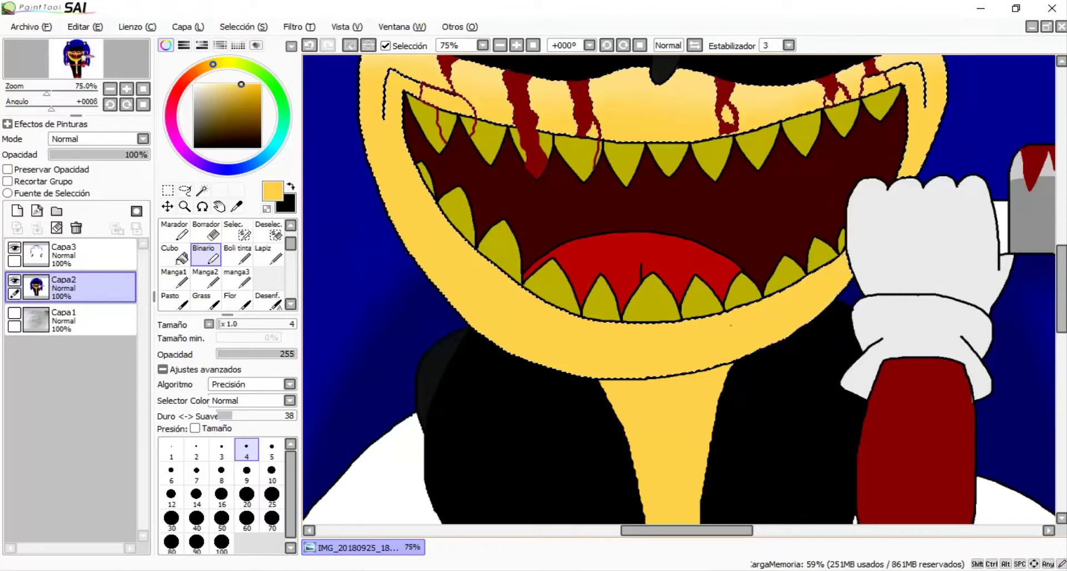
scroll(667, 278, up, 1)
scroll(489, 278, down, 1)
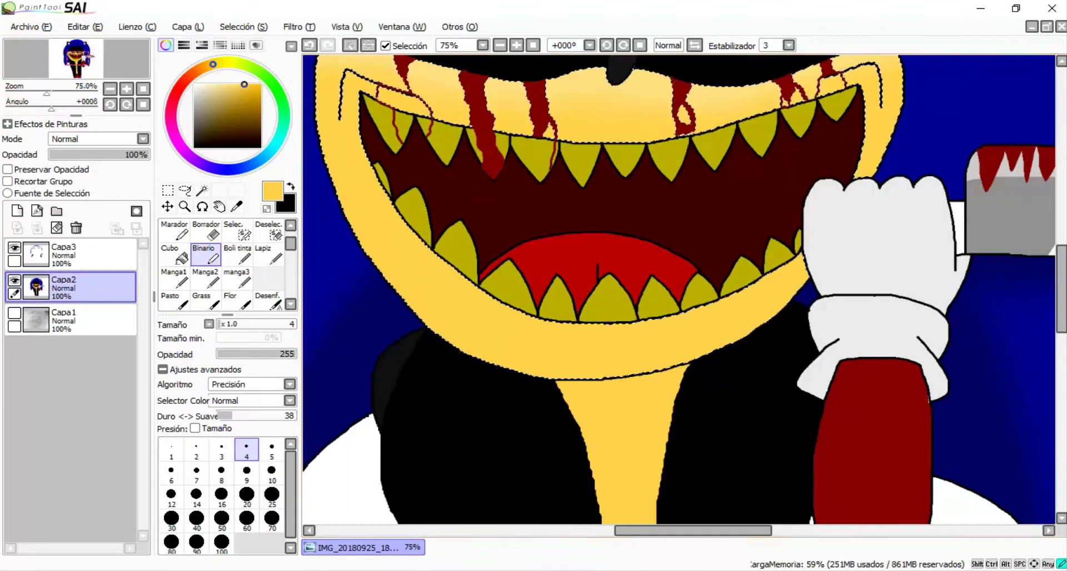
key(ctrl+z)
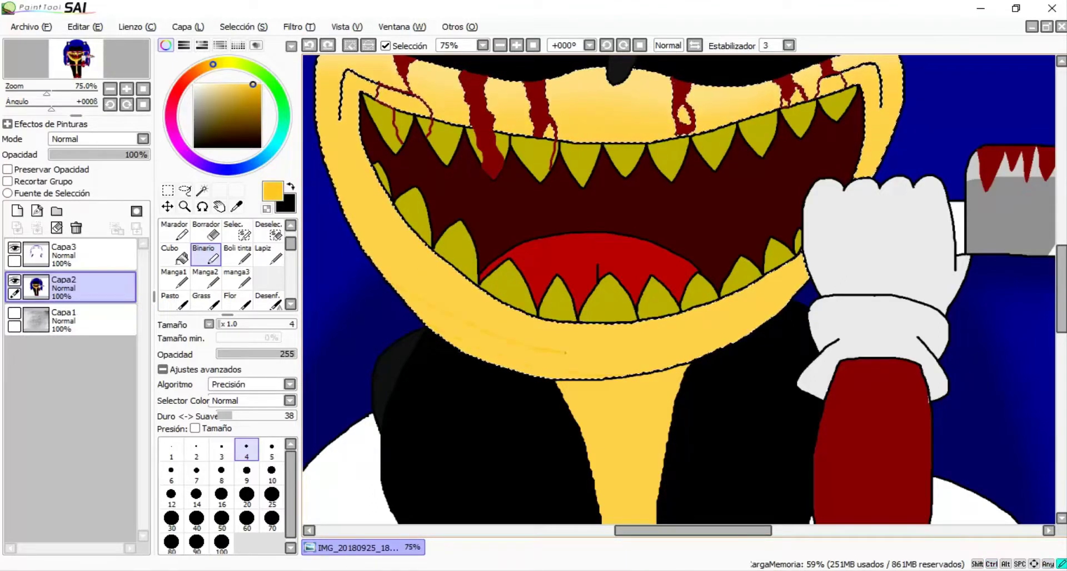
click(203, 190)
scroll(678, 289, down, 3)
scroll(678, 289, up, 4)
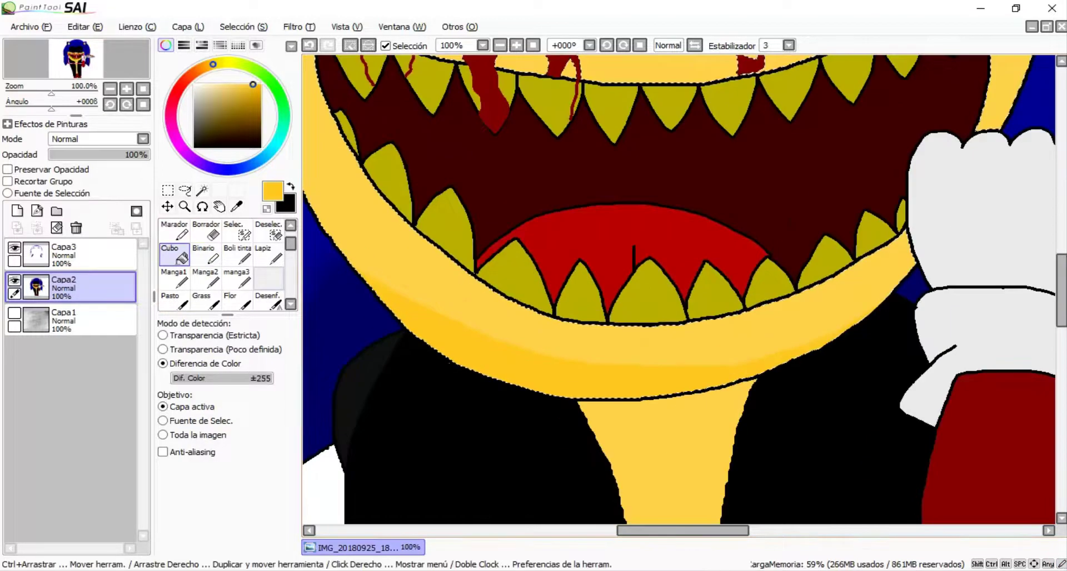
Step: Blur the darker yellow shadow into the lower muzzle with the Desenf. brush at size 50
click(268, 300)
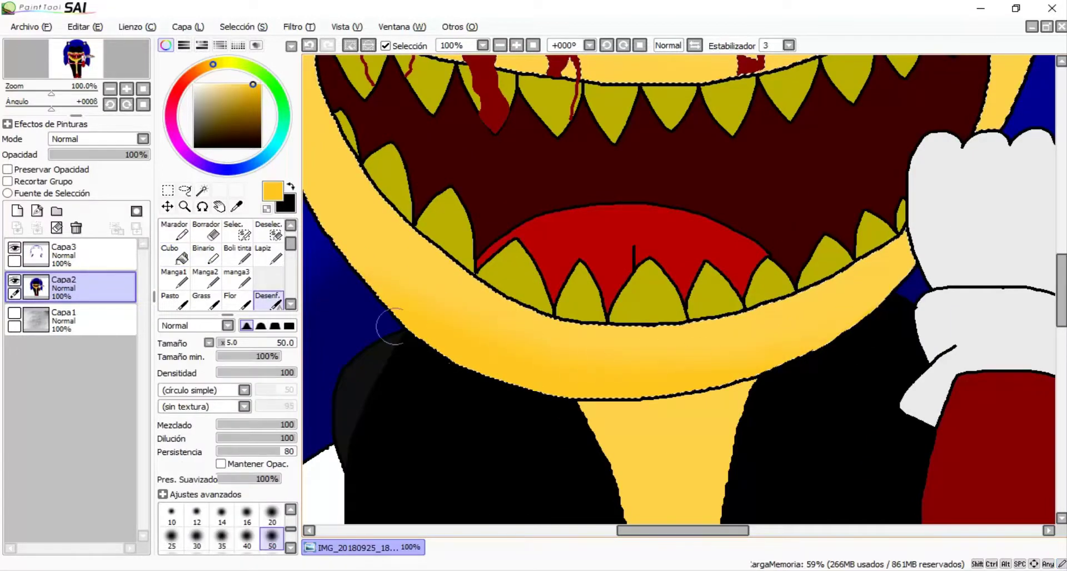
scroll(393, 327, down, 2)
scroll(360, 275, up, 1)
Step: Try erasing the upper muzzle at eraser size 300, and undo both the erasure and the muzzle's highlight and shadow
click(206, 231)
click(246, 537)
drag(445, 228, 597, 227)
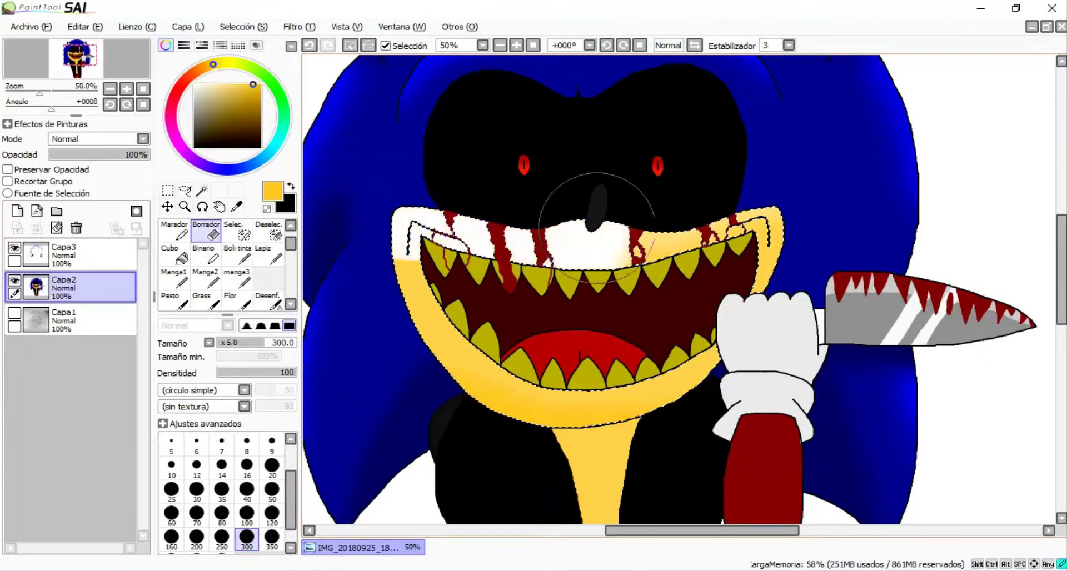
key(ctrl+z)
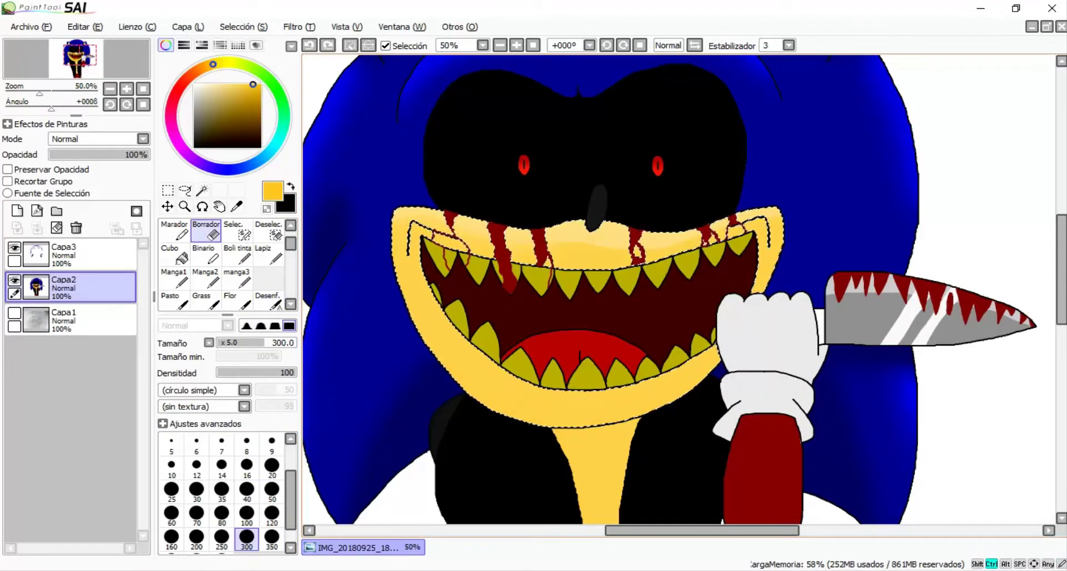
key(ctrl+z)
Step: On layer Capa3, outline a darker yellow shadow along the lower muzzle and fill the area beneath the line
click(92, 254)
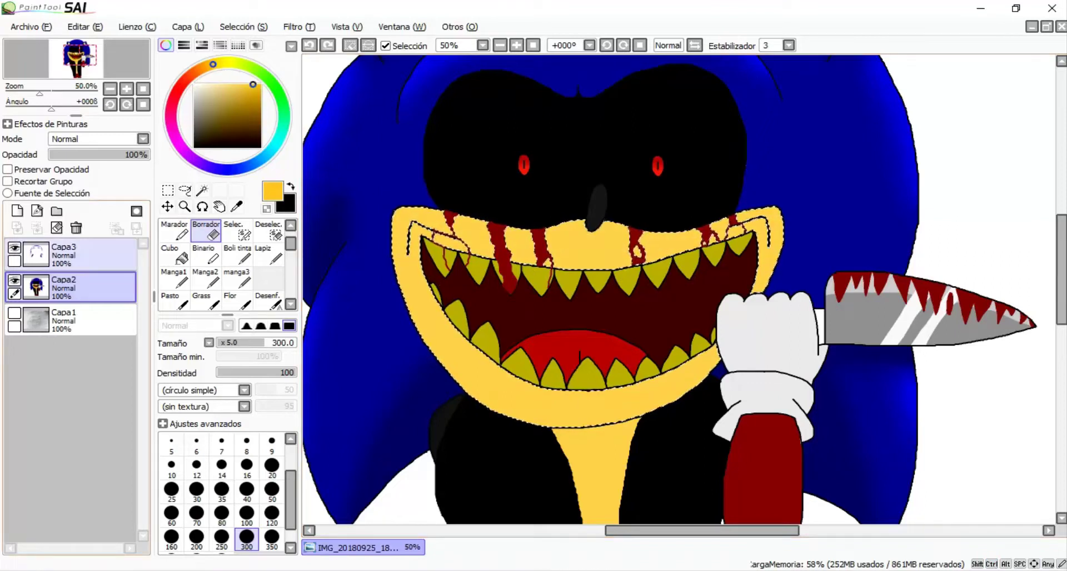
scroll(684, 289, down, 2)
scroll(684, 289, up, 1)
click(206, 255)
scroll(684, 289, up, 1)
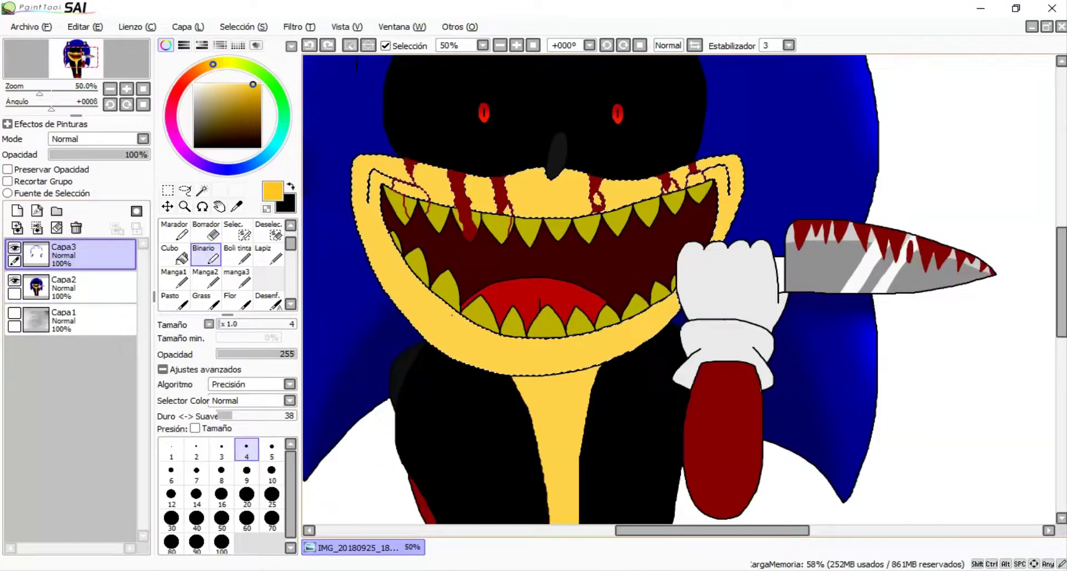
scroll(518, 336, up, 1)
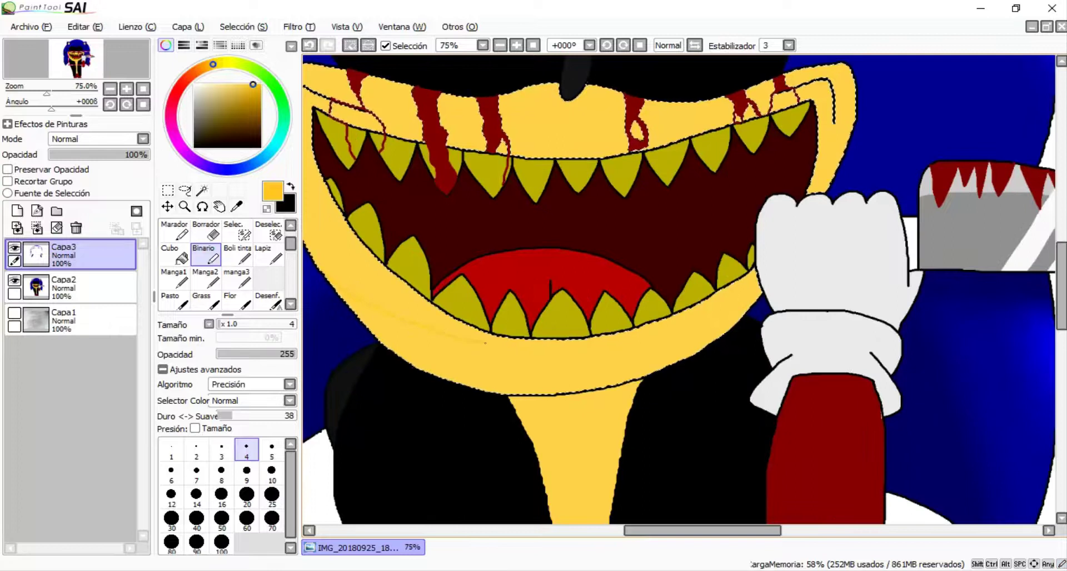
scroll(485, 343, up, 1)
scroll(485, 343, down, 2)
scroll(346, 268, up, 2)
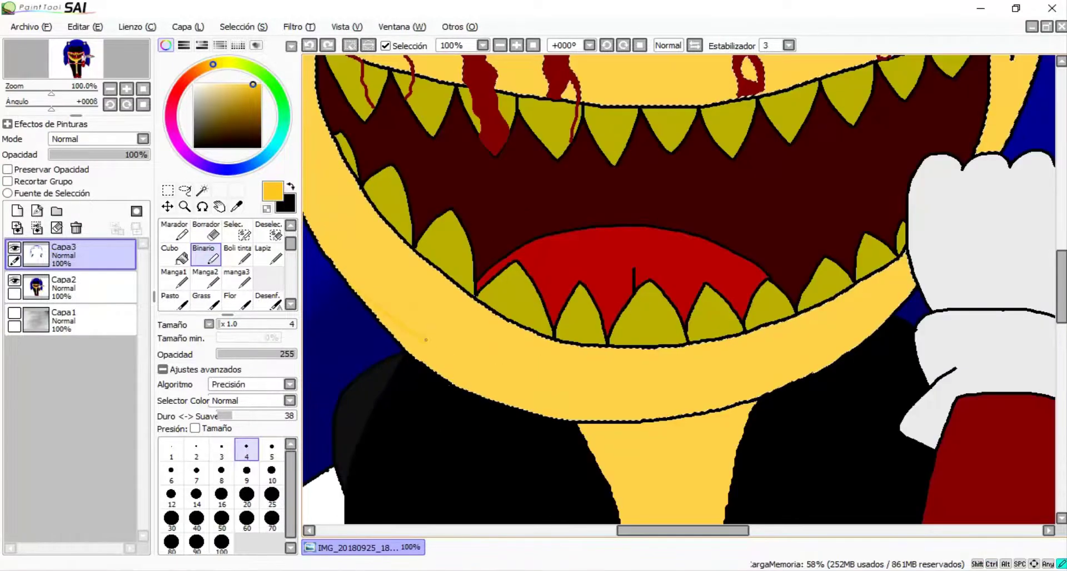
key(w)
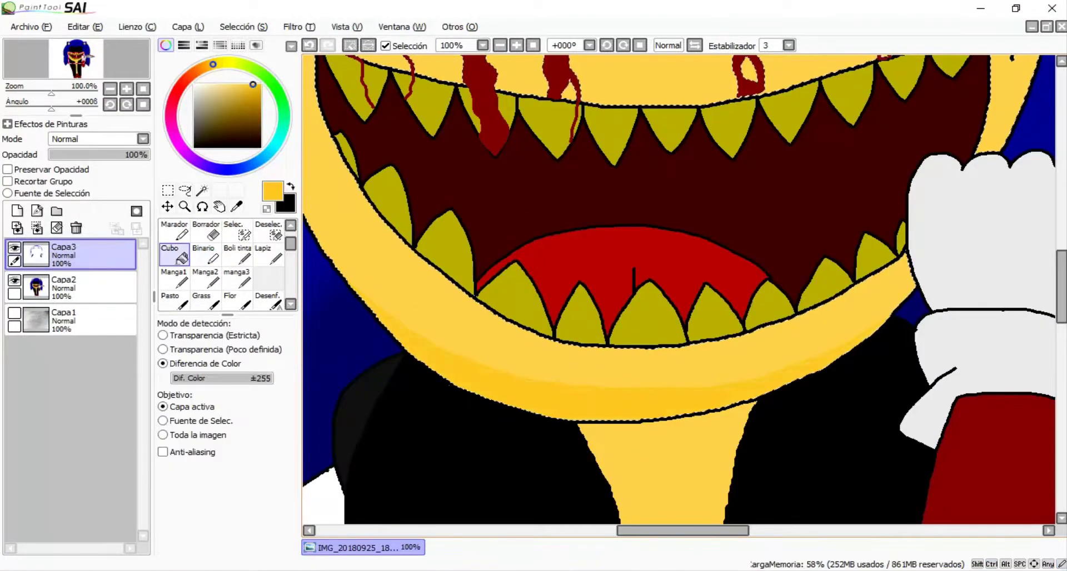
Step: Blend the lower muzzle shadow on Capa3 into the base yellow using the Desenf. brush at size 50
key(b)
scroll(639, 348, down, 3)
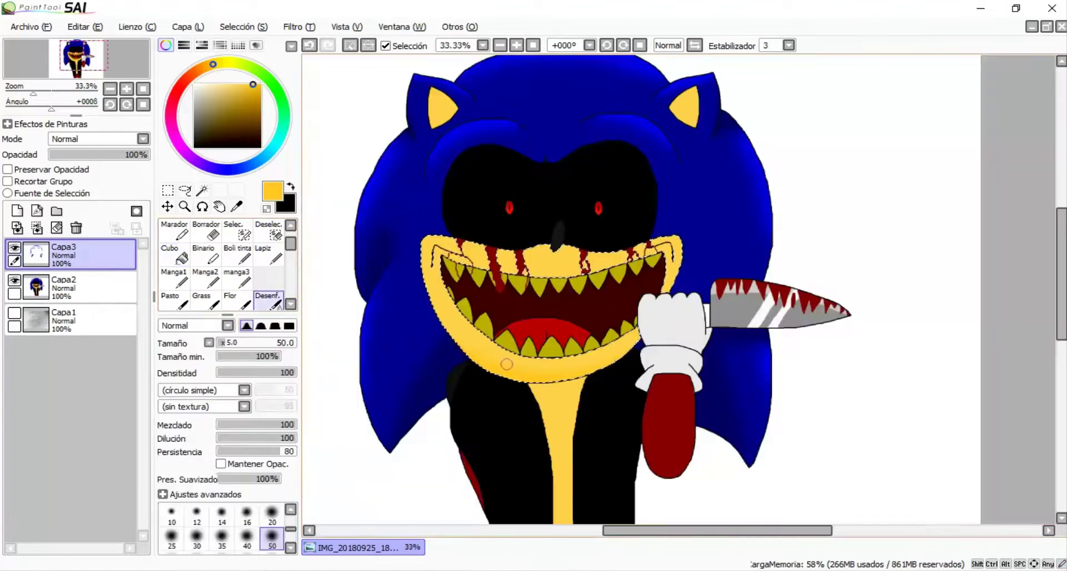
scroll(557, 272, up, 1)
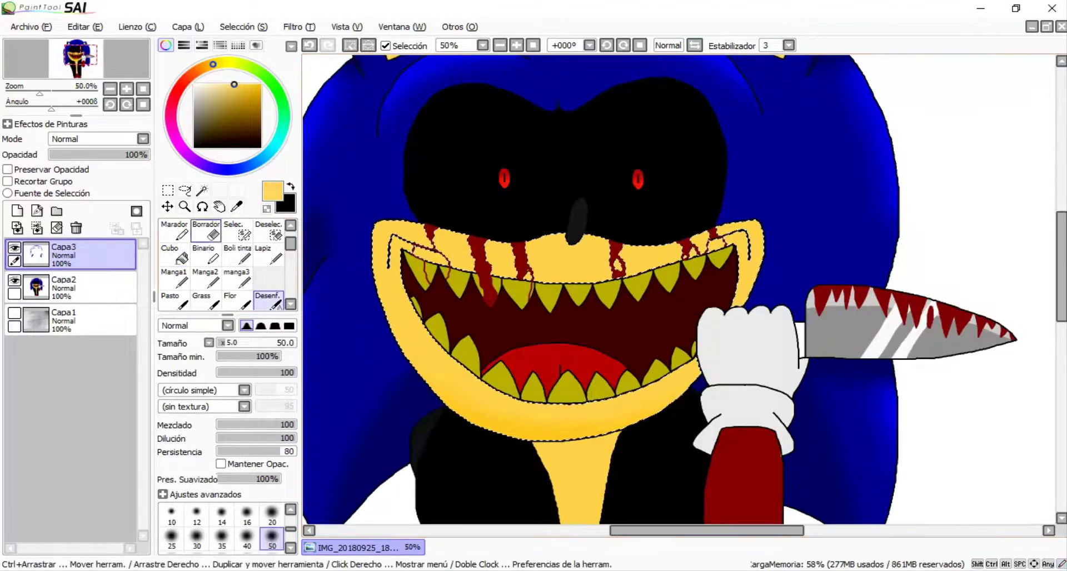
Step: Draw a pale yellow highlight boundary across the upper muzzle between the blood drips on Capa3, using the size 4 Binario pen
key(n)
scroll(398, 222, up, 2)
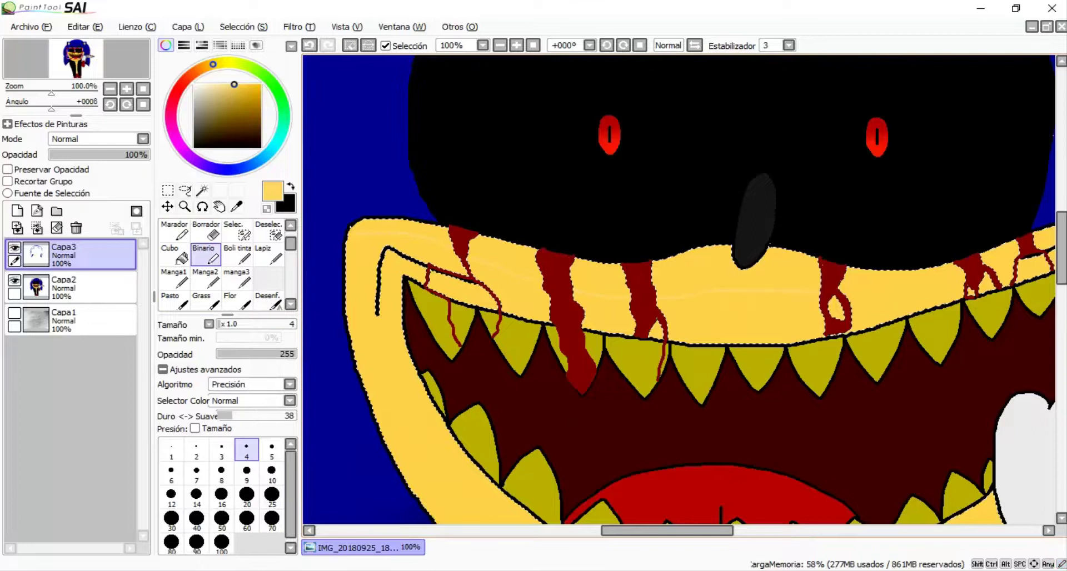
scroll(600, 331, up, 1)
scroll(599, 332, down, 3)
scroll(599, 332, up, 3)
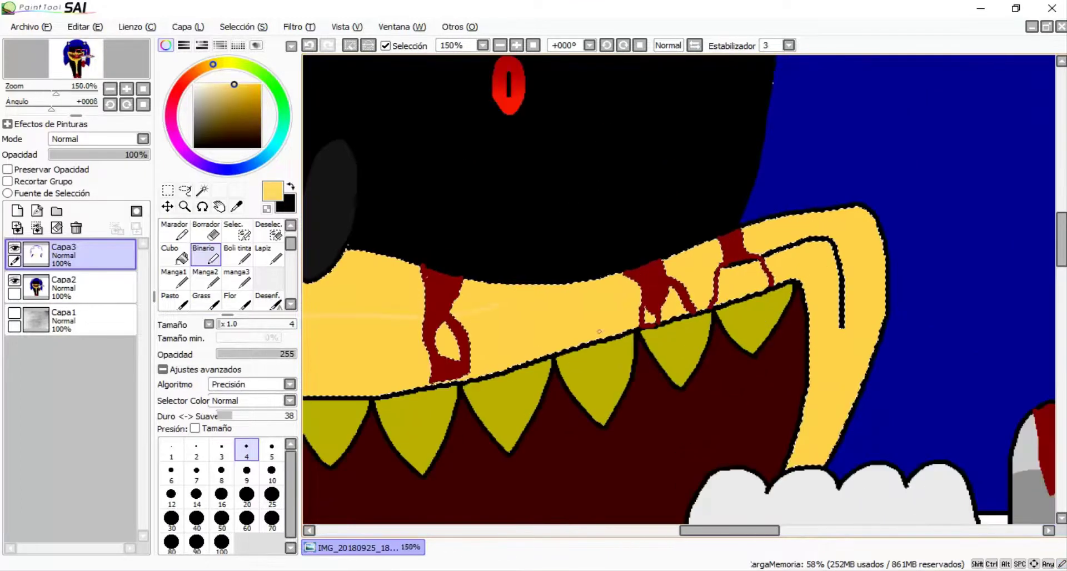
scroll(592, 239, down, 3)
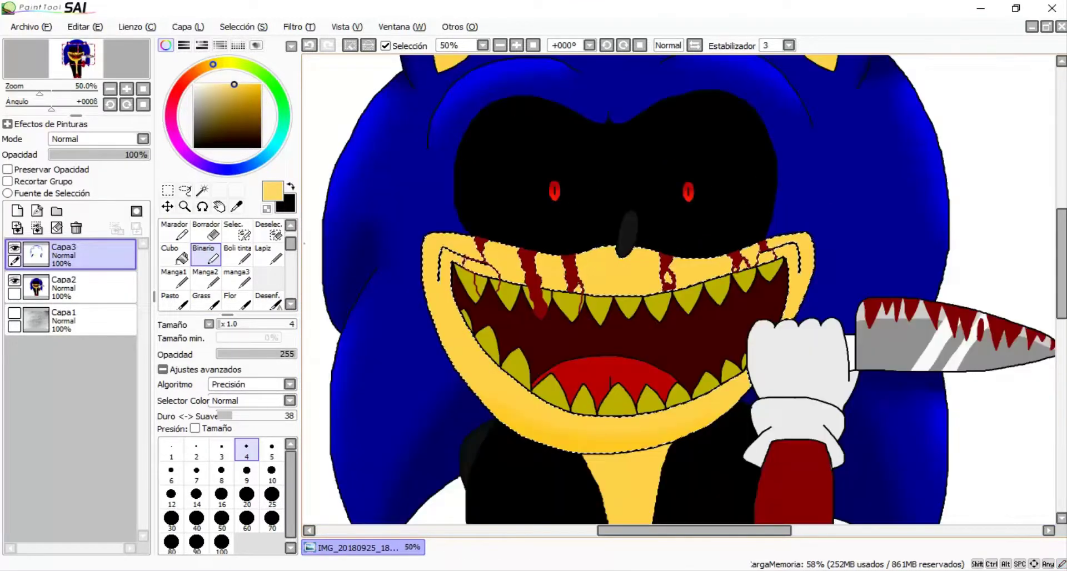
Step: Fill the upper muzzle sections above the boundary line with pale yellow on Capa3
key(g)
scroll(475, 283, up, 3)
scroll(678, 289, down, 2)
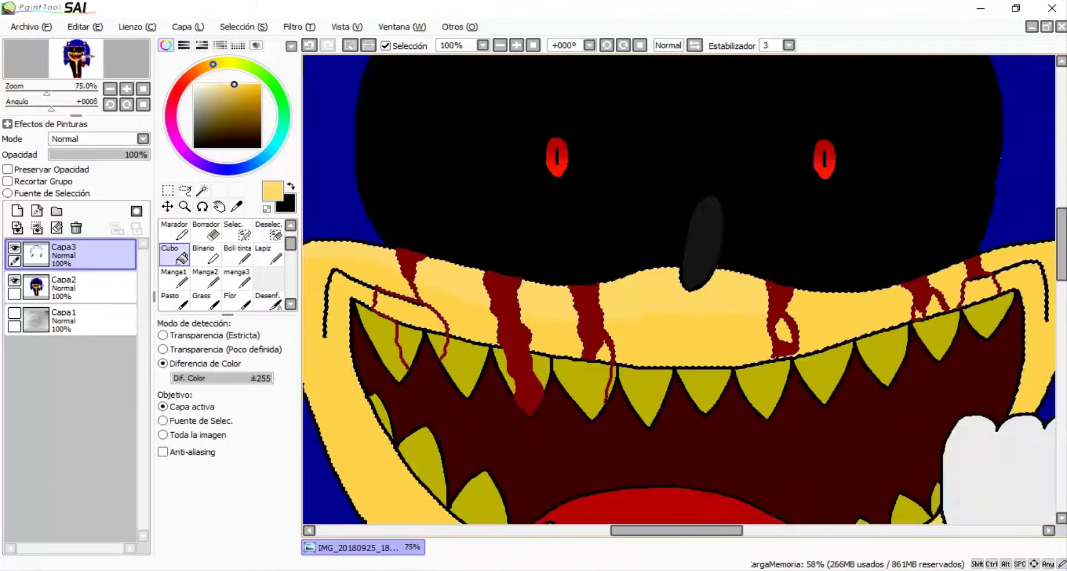
scroll(678, 289, up, 3)
scroll(679, 289, down, 2)
Step: Blur the pale yellow highlight into the upper muzzle with the Desenf. brush at size 50
click(269, 300)
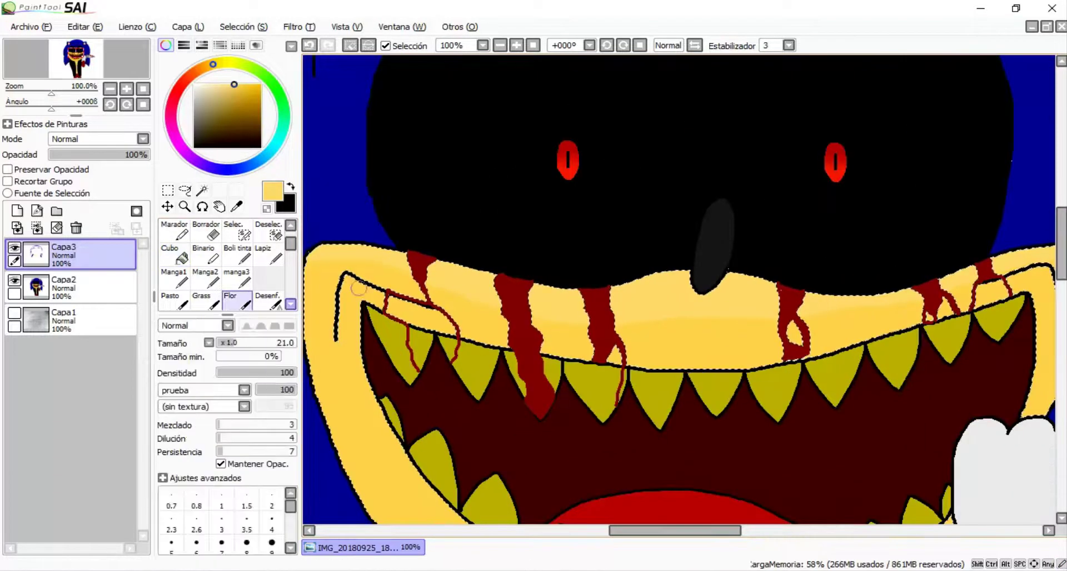
scroll(689, 317, down, 1)
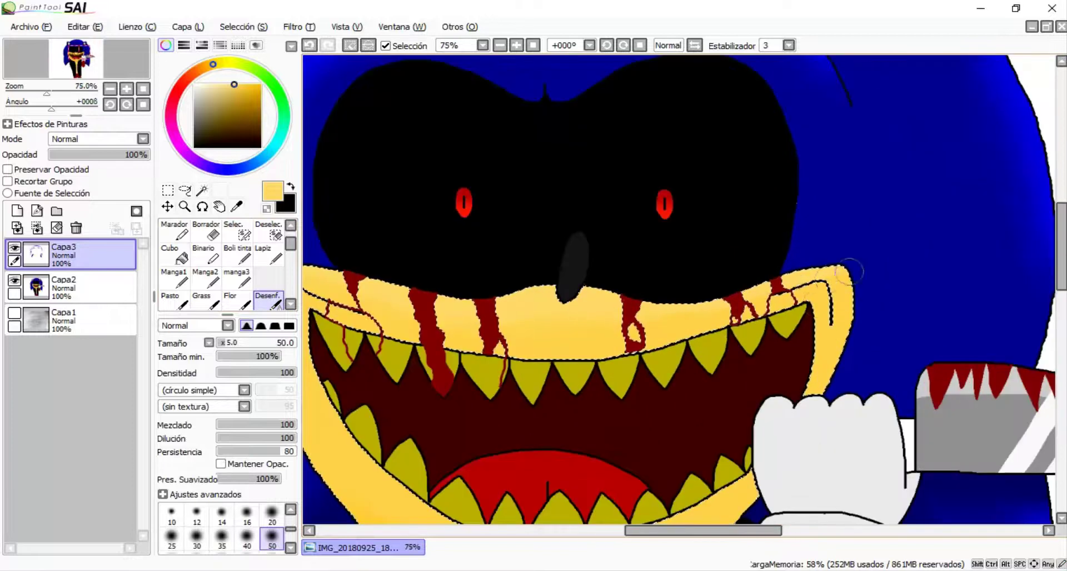
scroll(629, 320, down, 2)
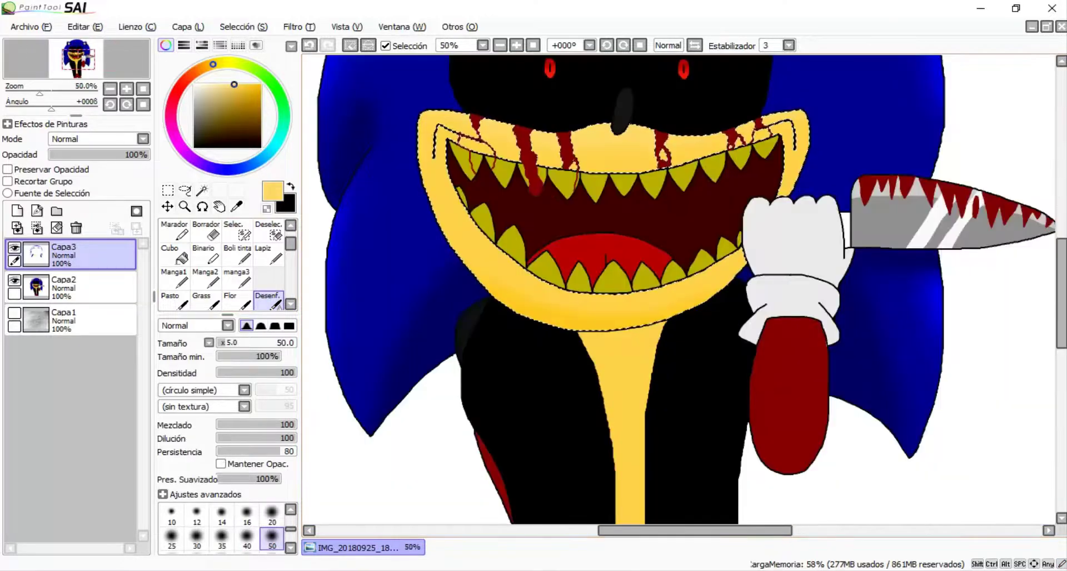
Step: Clear the muzzle selection and select the glove holding the knife on layer Capa2 with the magic wand
scroll(453, 268, down, 2)
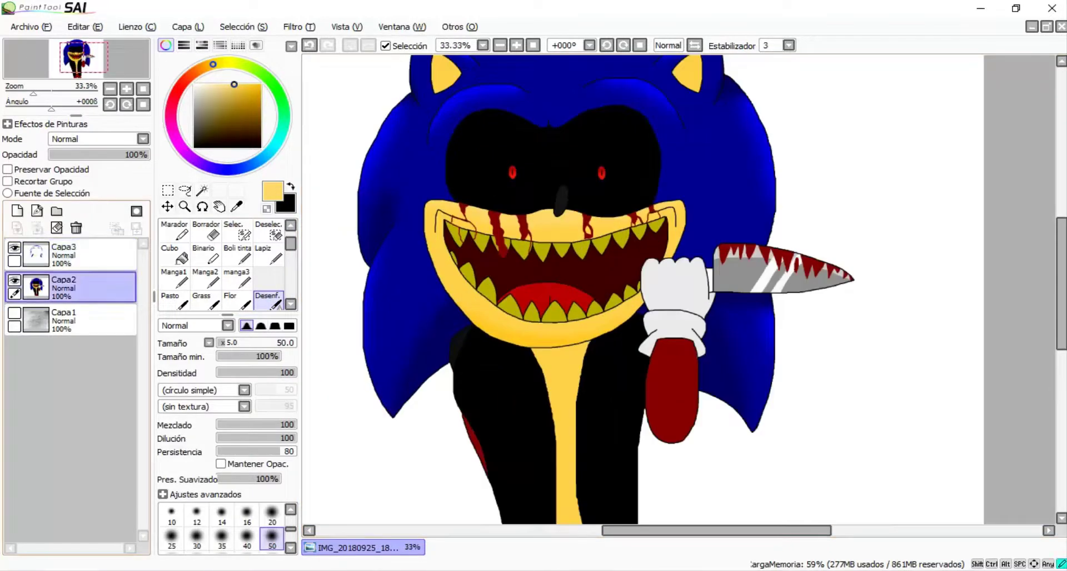
click(181, 257)
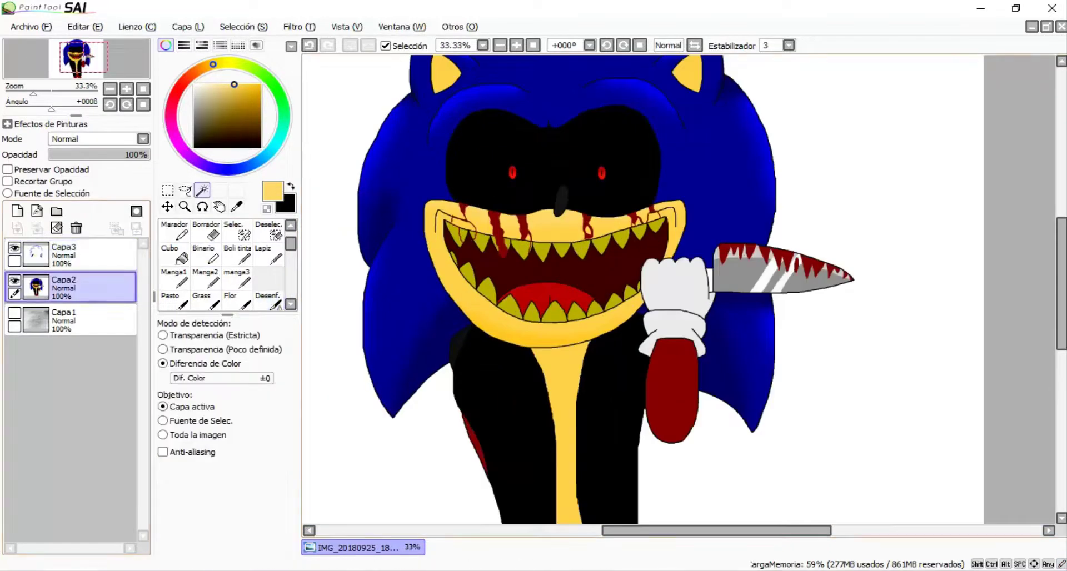
click(674, 357)
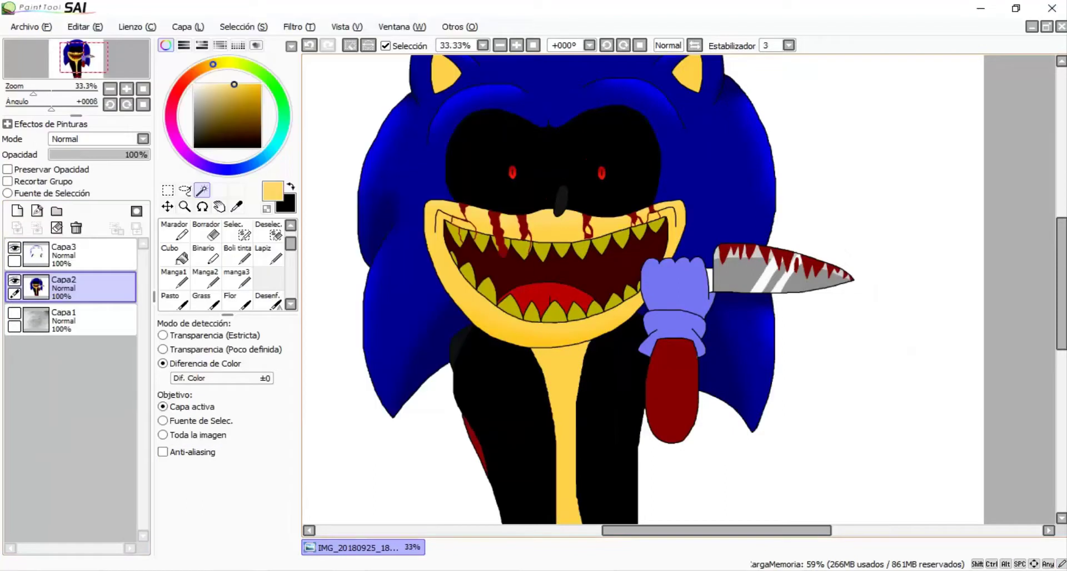
Step: Draw a white highlight boundary line along the upper edges of the glove's four fingers with the size 4 Binario pen
scroll(684, 289, up, 3)
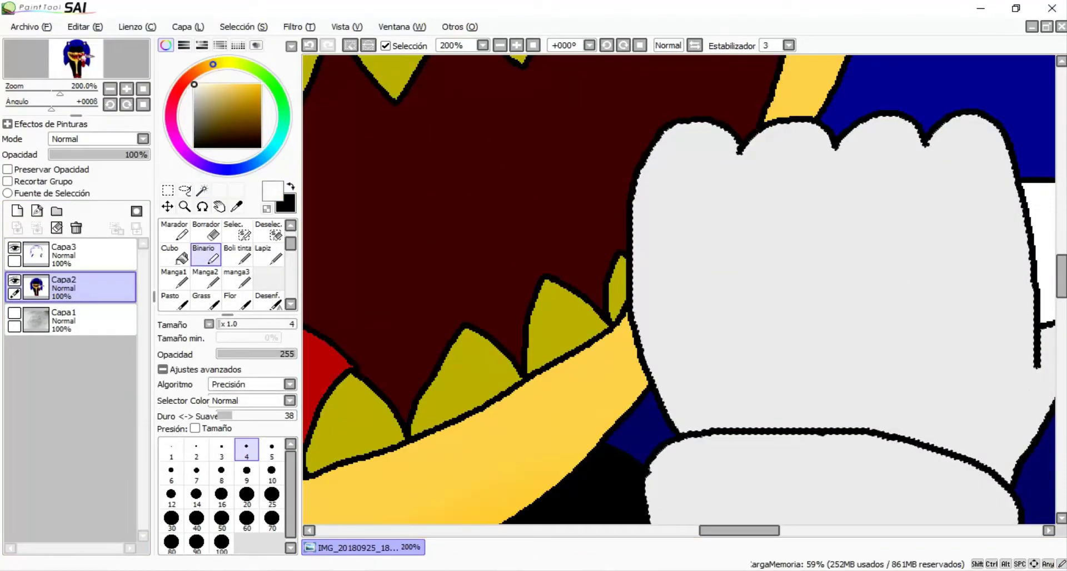
scroll(519, 198, up, 1)
key(ctrl+z)
drag(642, 142, 653, 149)
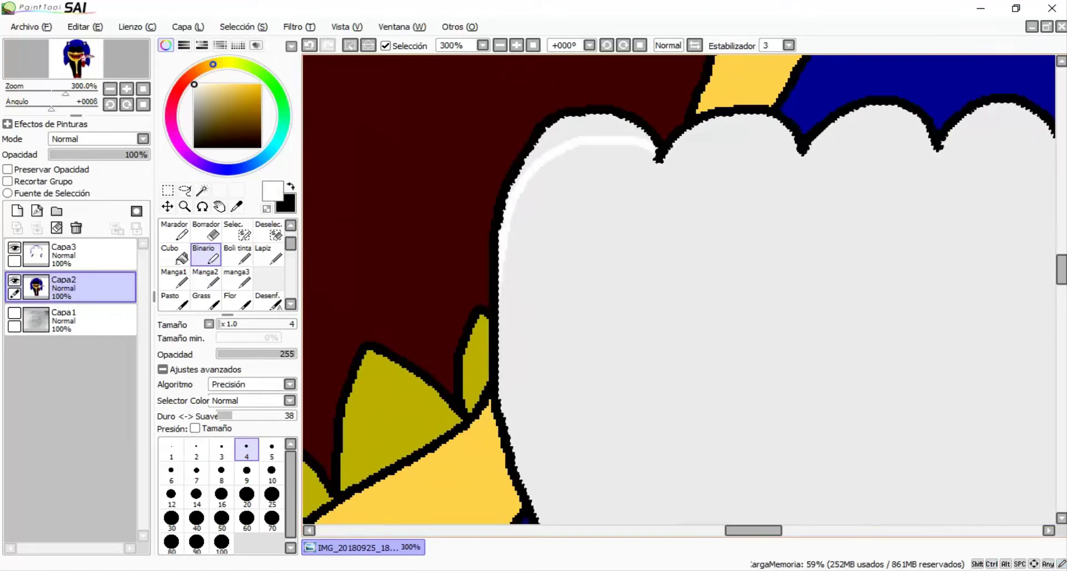
scroll(791, 148, up, 1)
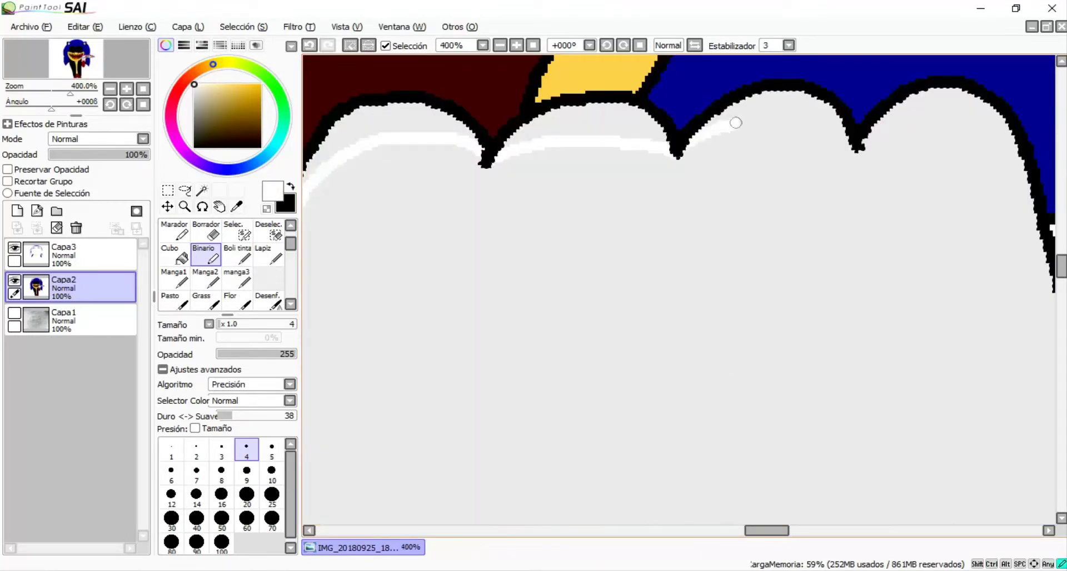
scroll(1011, 144, down, 2)
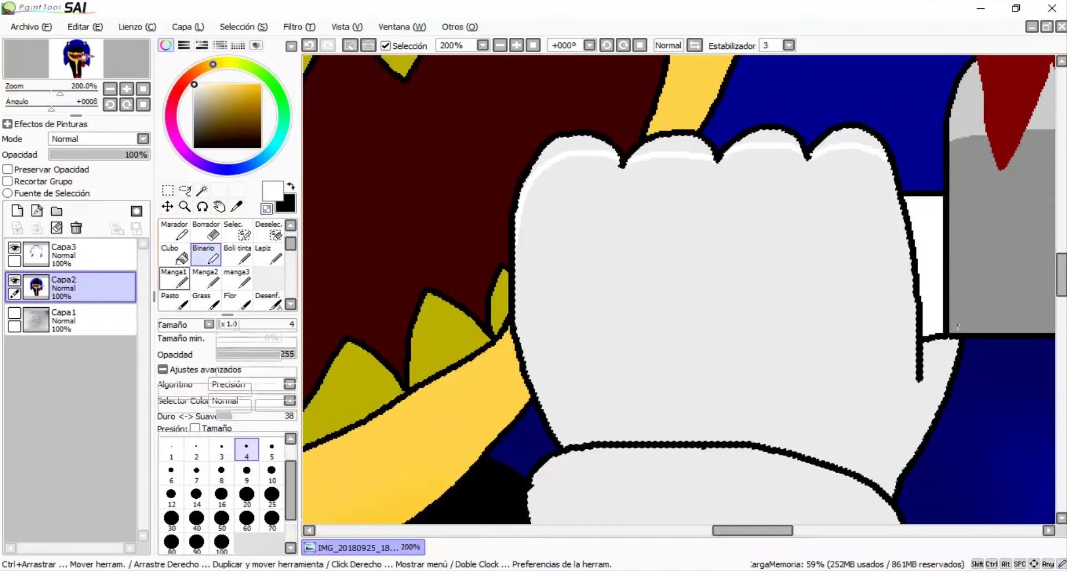
Step: Fill the glove's four fingertips with white on Capa2 and blur the highlight with the Desenf. brush at size 14
click(174, 253)
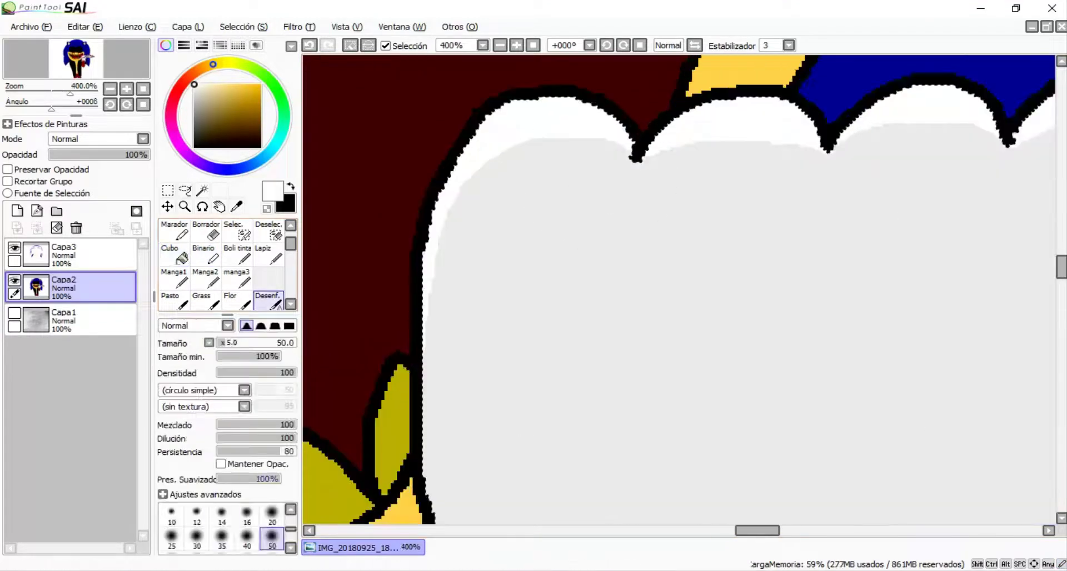
click(268, 301)
scroll(608, 169, up, 2)
drag(561, 212, 452, 235)
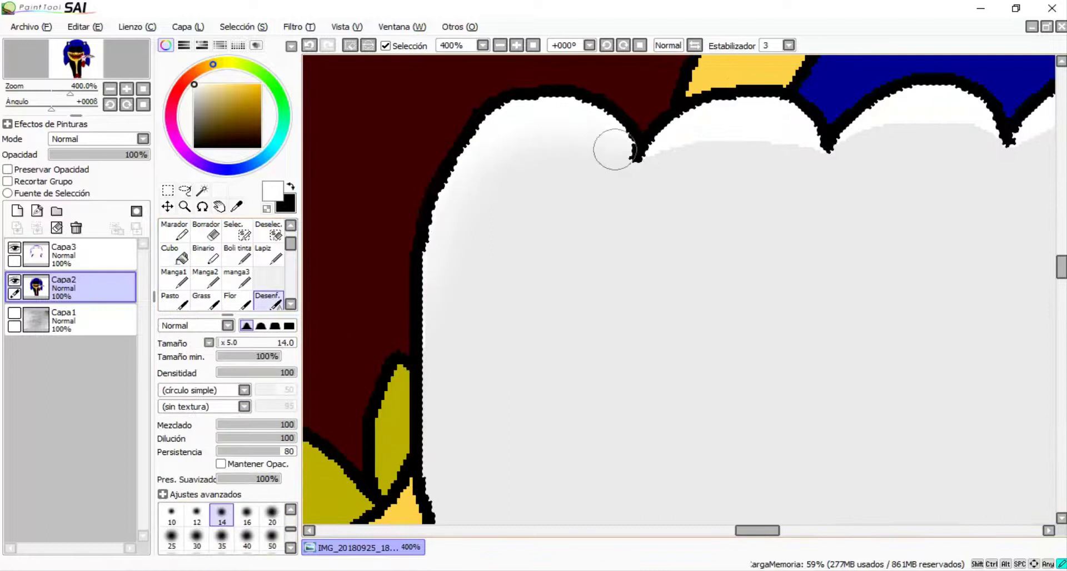
scroll(1005, 119, down, 4)
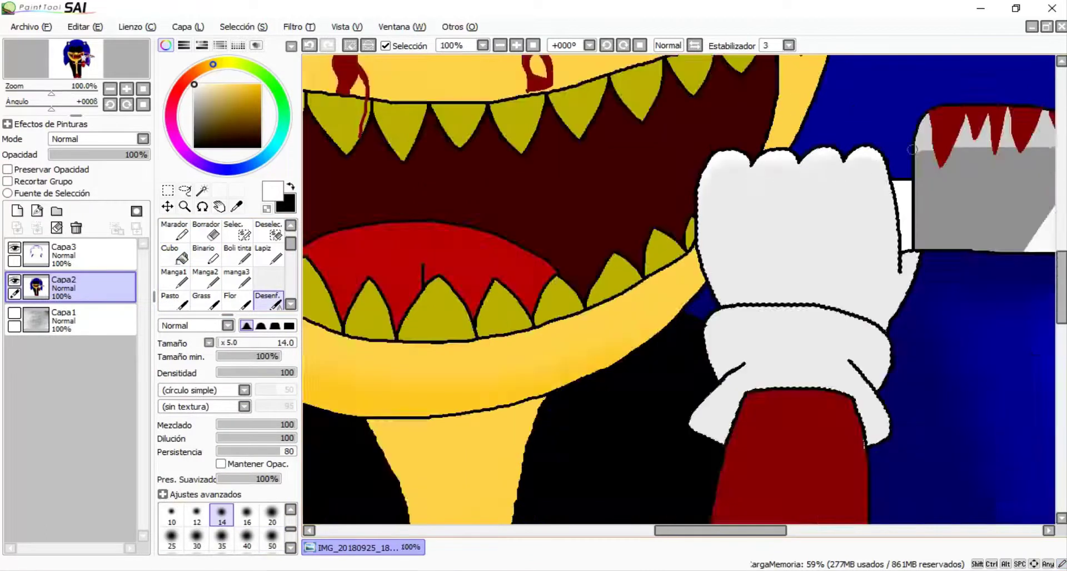
scroll(779, 203, up, 4)
scroll(622, 174, down, 4)
scroll(622, 174, down, 3)
scroll(583, 278, up, 5)
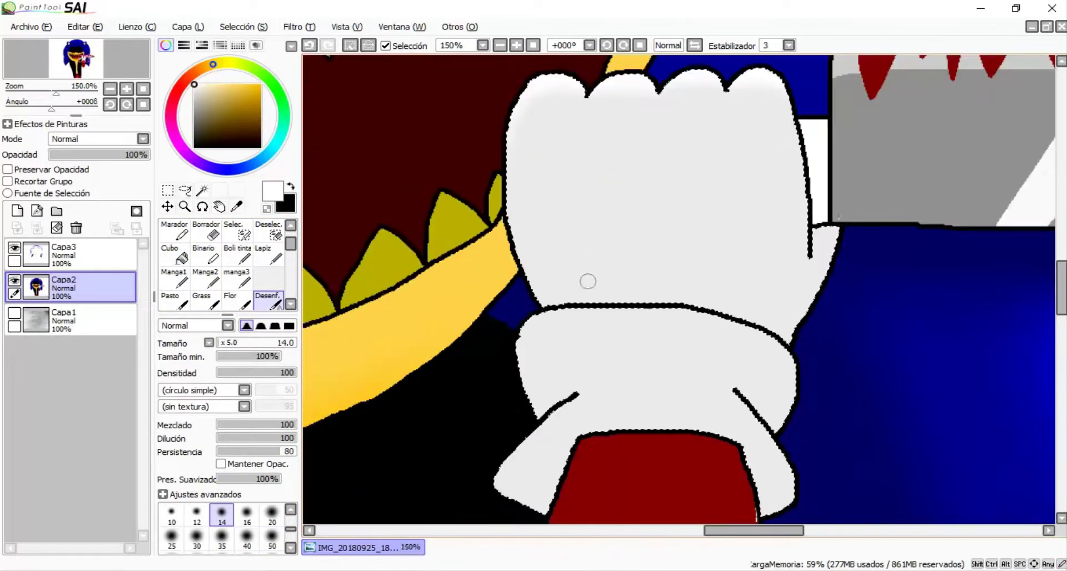
scroll(572, 373, down, 2)
scroll(491, 292, up, 2)
scroll(583, 278, down, 3)
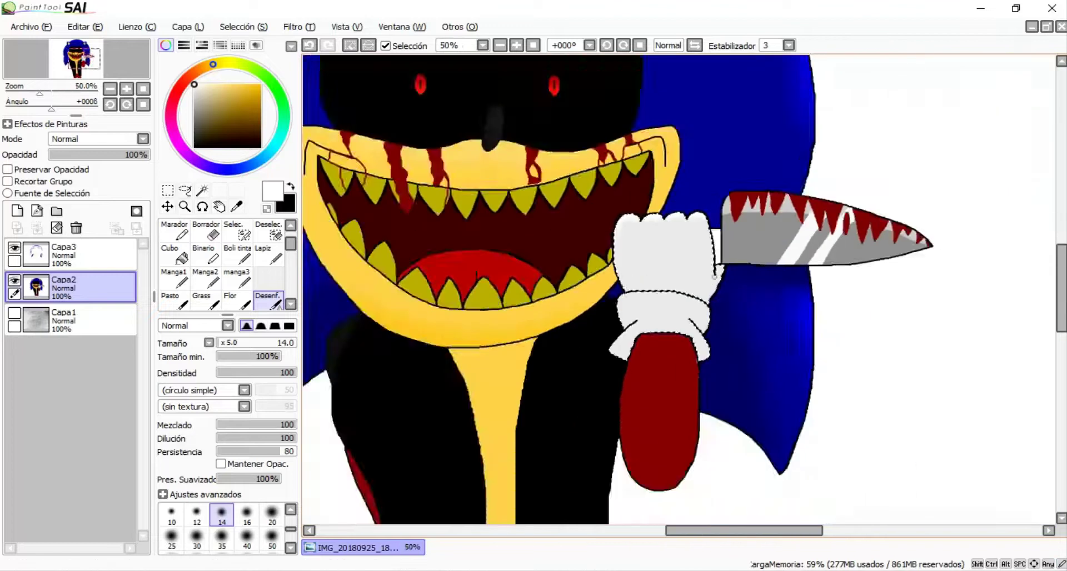
scroll(731, 245, up, 5)
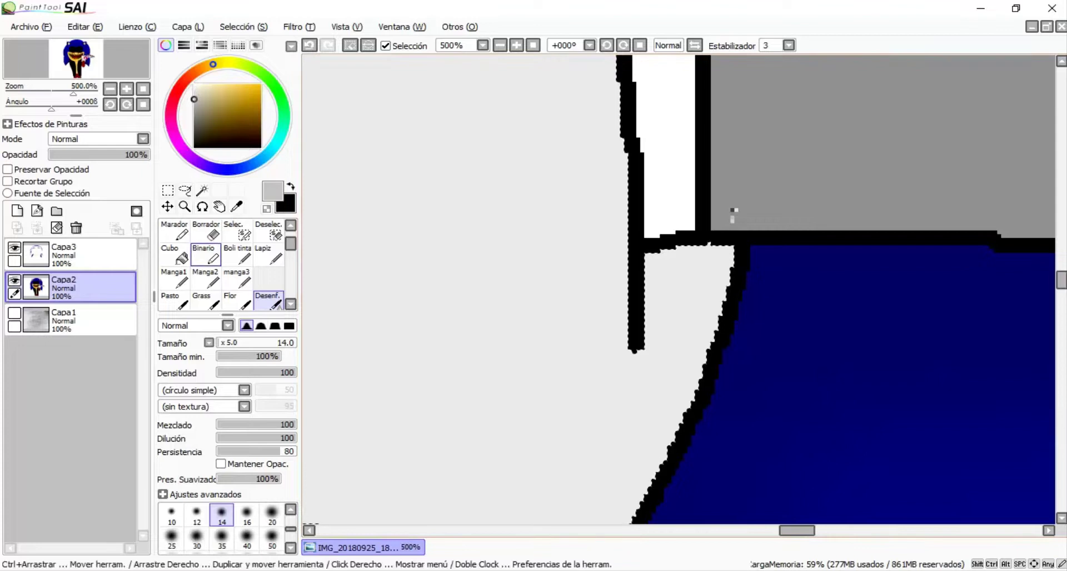
Step: Sketch a light grey shadow on the thumb beside the knife, then undo the shading made on Capa2
key(n)
drag(651, 269, 706, 257)
scroll(685, 262, down, 4)
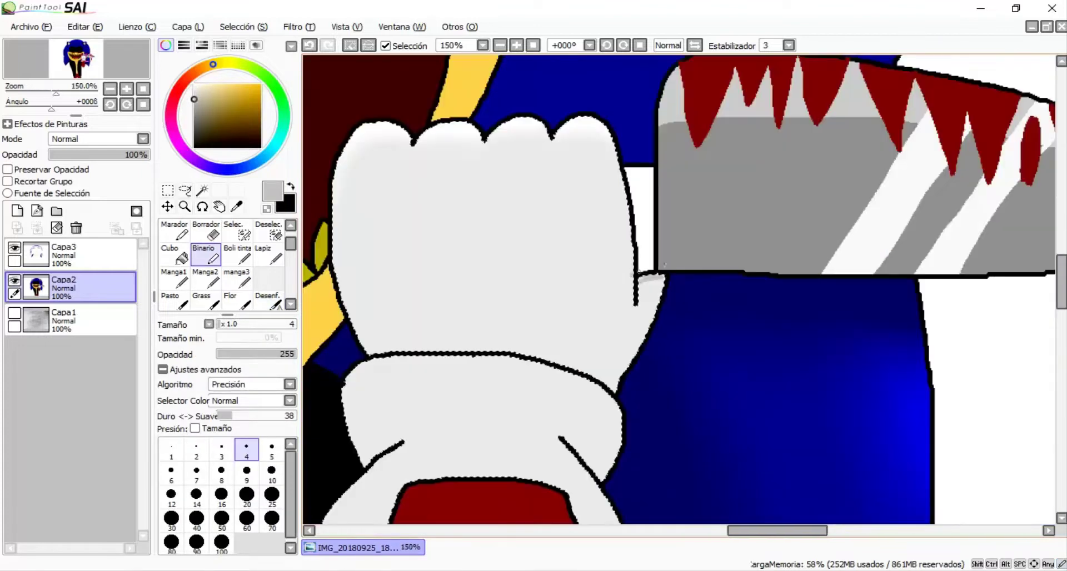
key(ctrl+z)
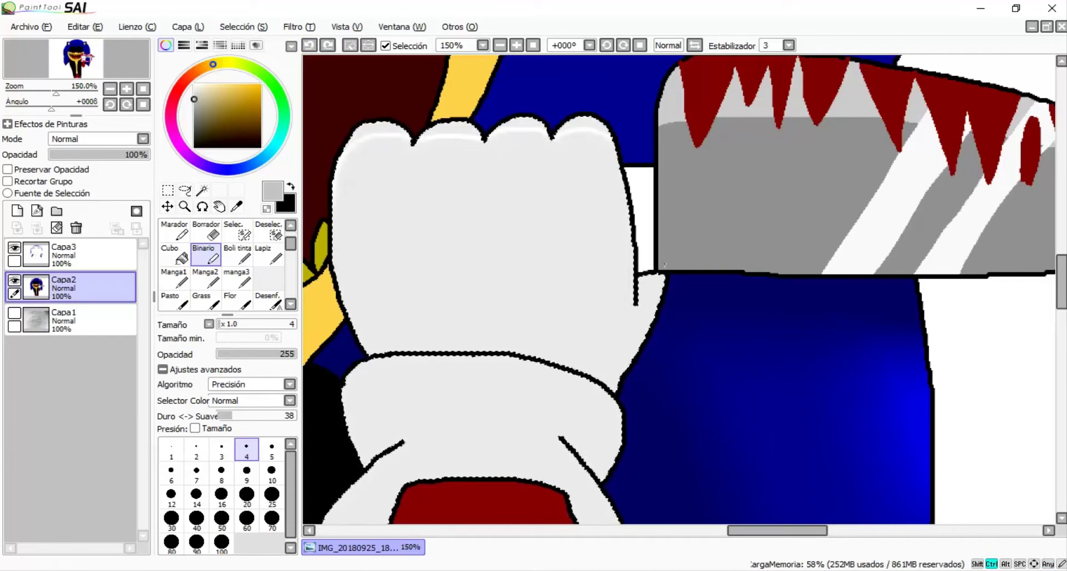
Step: Redraw the white highlight boundary line along the upper edges of the glove's four fingers on Capa3 with the size 4 Binario pen
click(61, 252)
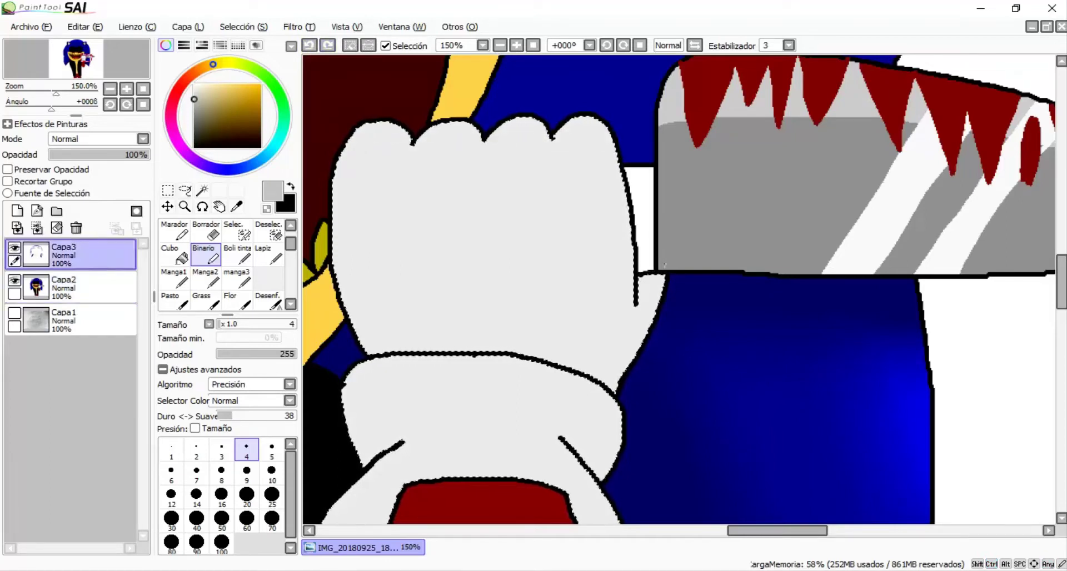
scroll(385, 148, up, 1)
scroll(501, 161, down, 1)
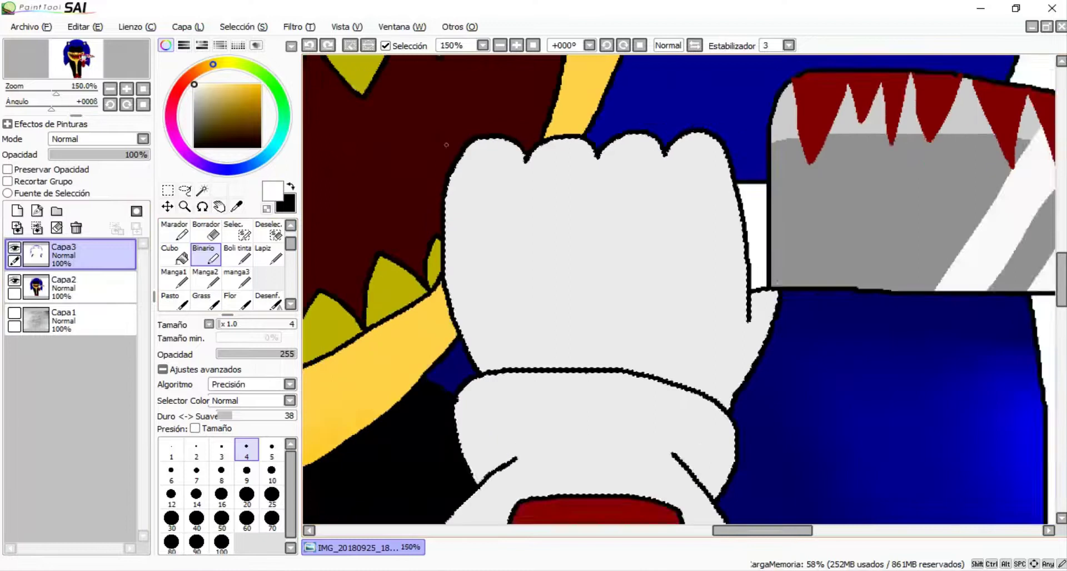
scroll(667, 170, up, 3)
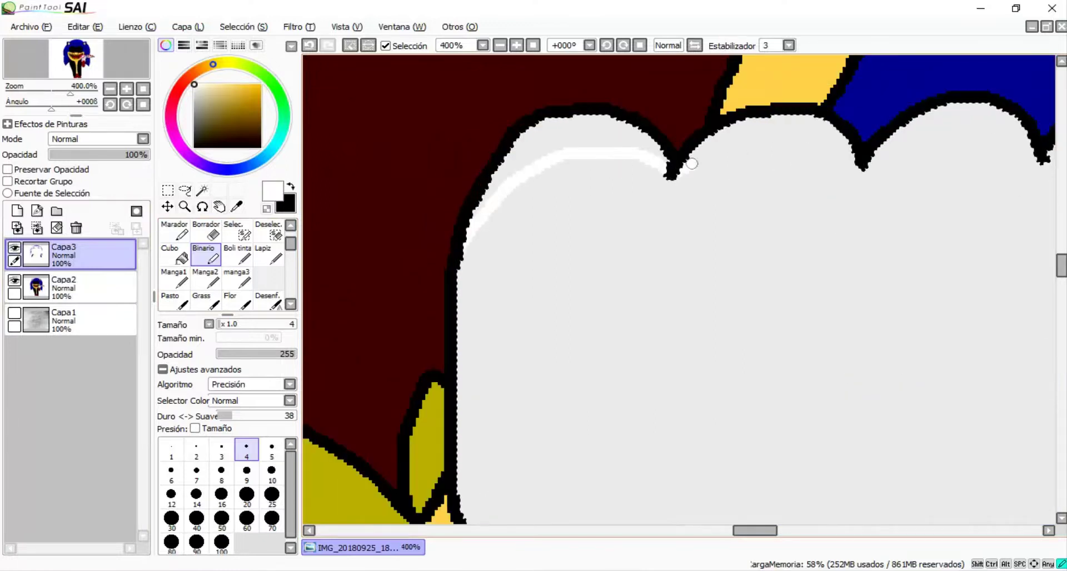
scroll(843, 167, down, 1)
scroll(822, 164, up, 2)
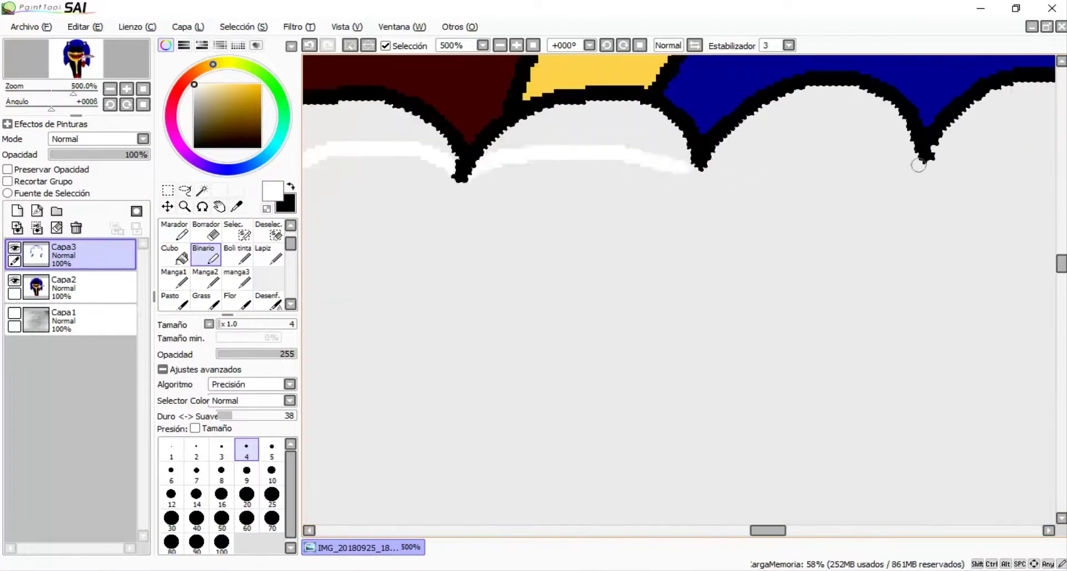
scroll(517, 146, up, 1)
drag(453, 173, 516, 152)
key(ctrl+z)
drag(726, 167, 683, 135)
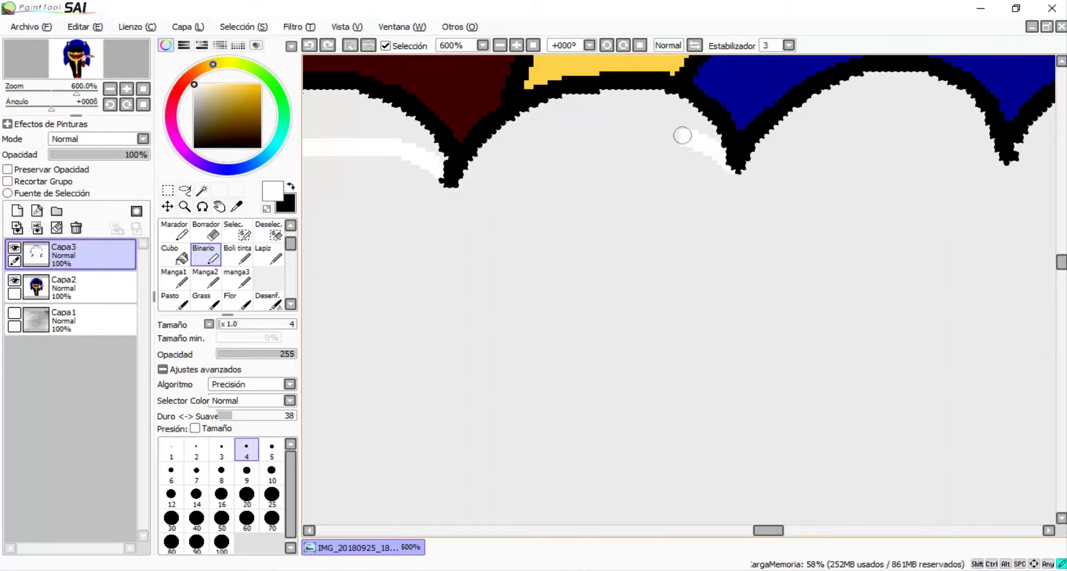
scroll(614, 153, right, 3)
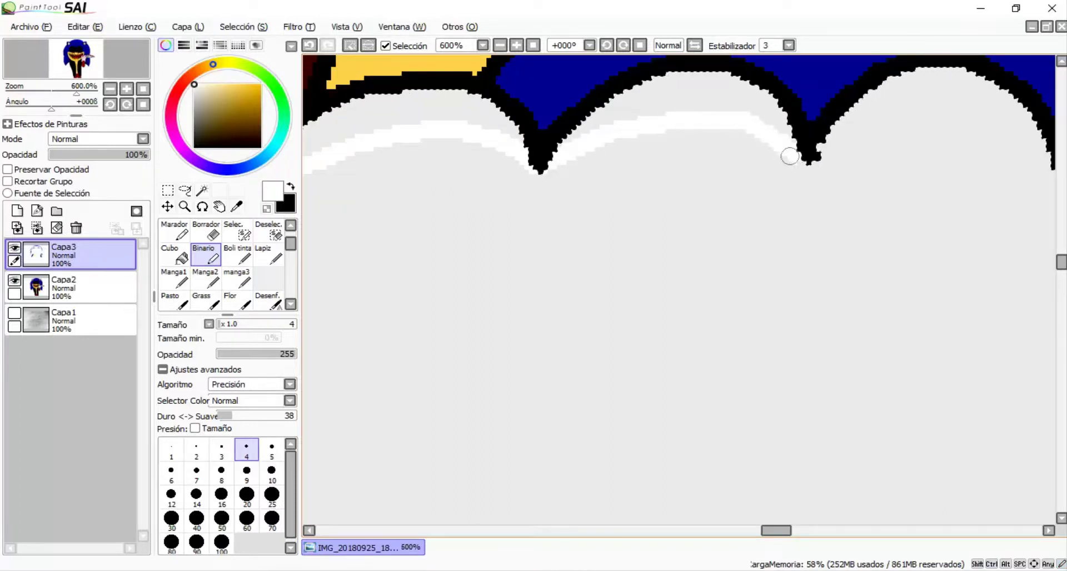
scroll(790, 156, right, 2)
mouse_move(723, 164)
mouse_down()
mouse_move(839, 135)
mouse_move(1021, 136)
mouse_up()
scroll(1021, 137, down, 4)
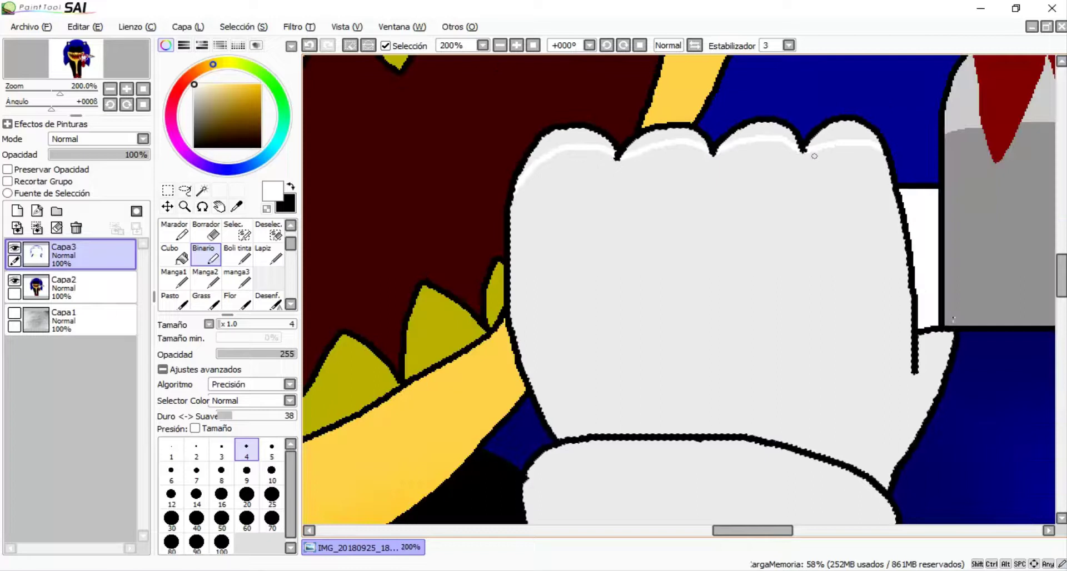
Step: Fill the four fingertips above the boundary line with white on Capa3
scroll(807, 200, down, 1)
scroll(808, 200, up, 1)
click(175, 253)
scroll(645, 139, up, 2)
scroll(645, 139, down, 3)
scroll(645, 139, up, 2)
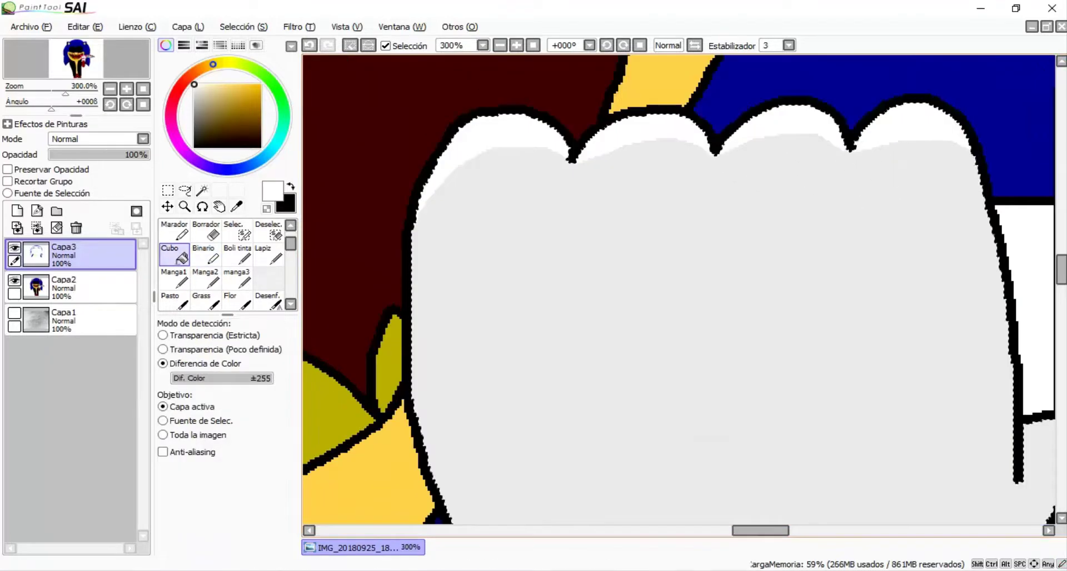
Step: Blur the white fingertip highlights into the glove with the Desenf. brush at size 14
click(269, 300)
scroll(422, 212, up, 2)
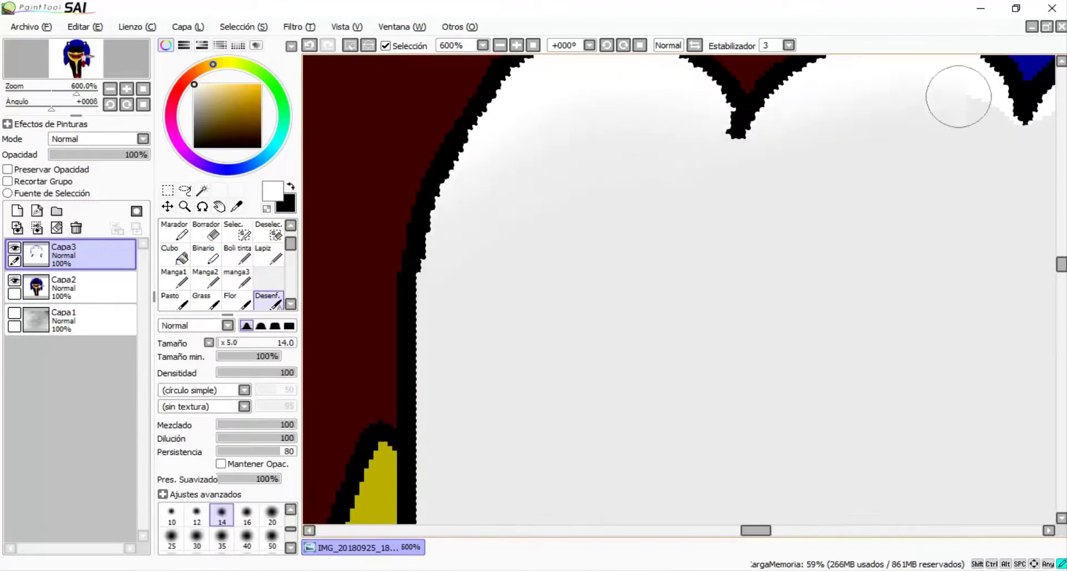
scroll(655, 210, down, 1)
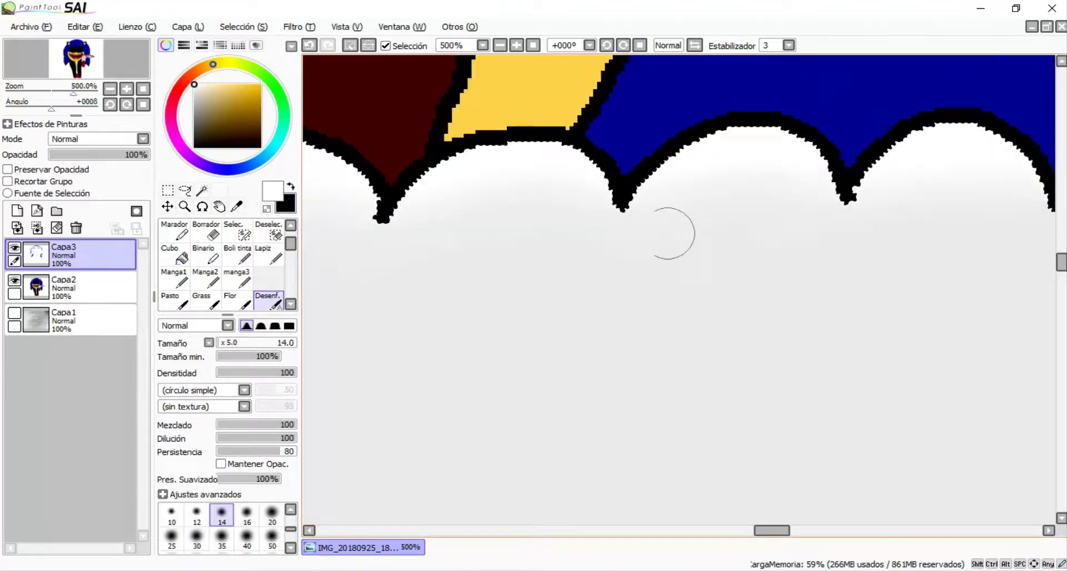
scroll(669, 234, down, 2)
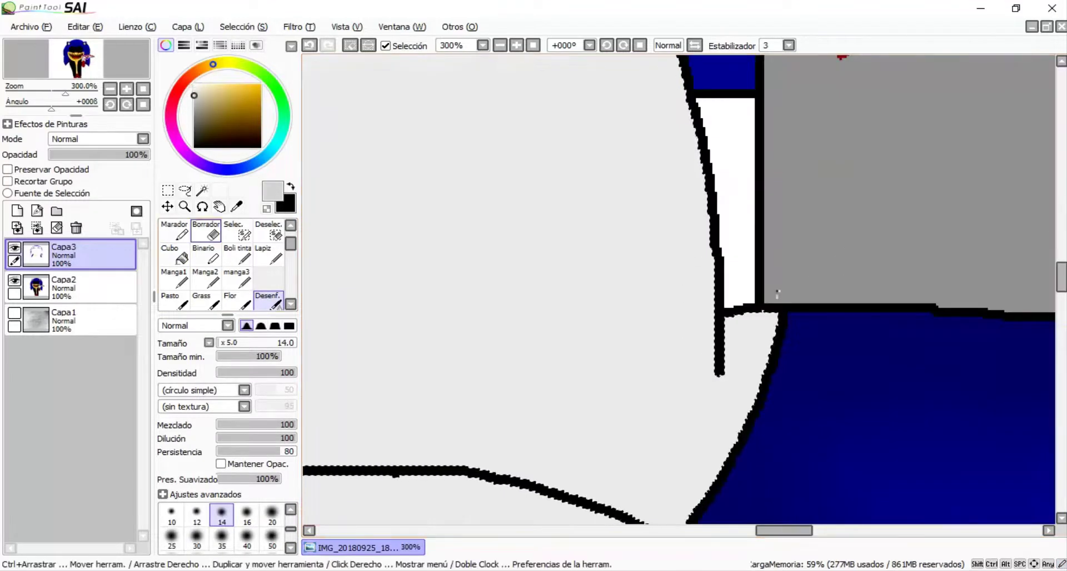
Step: Paint a solid grey shadow over the upper part of the thumb below the knife with the size 4 Binario pen and bucket
scroll(746, 334, up, 3)
key(b)
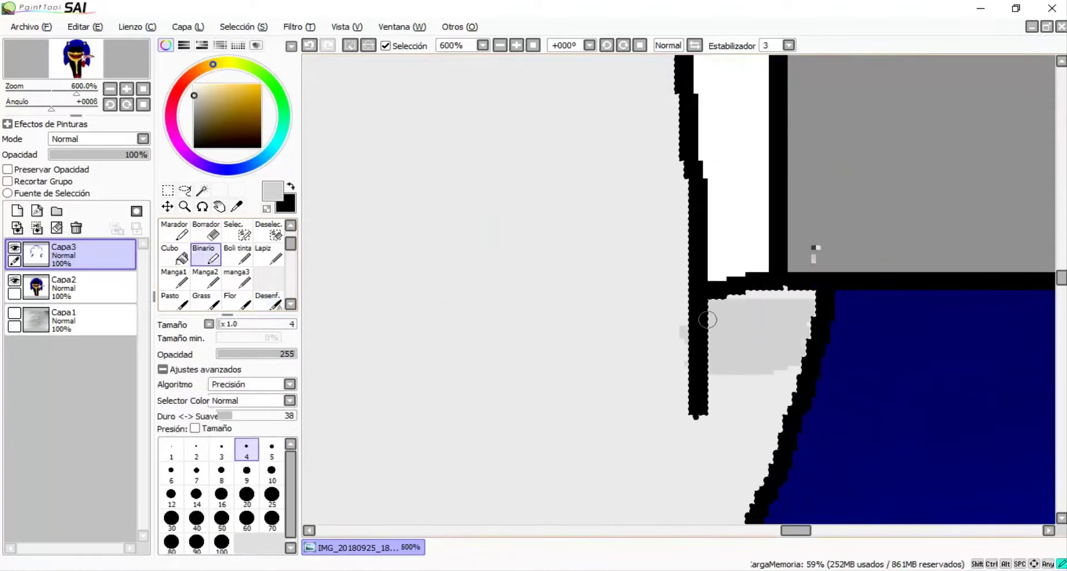
key(e)
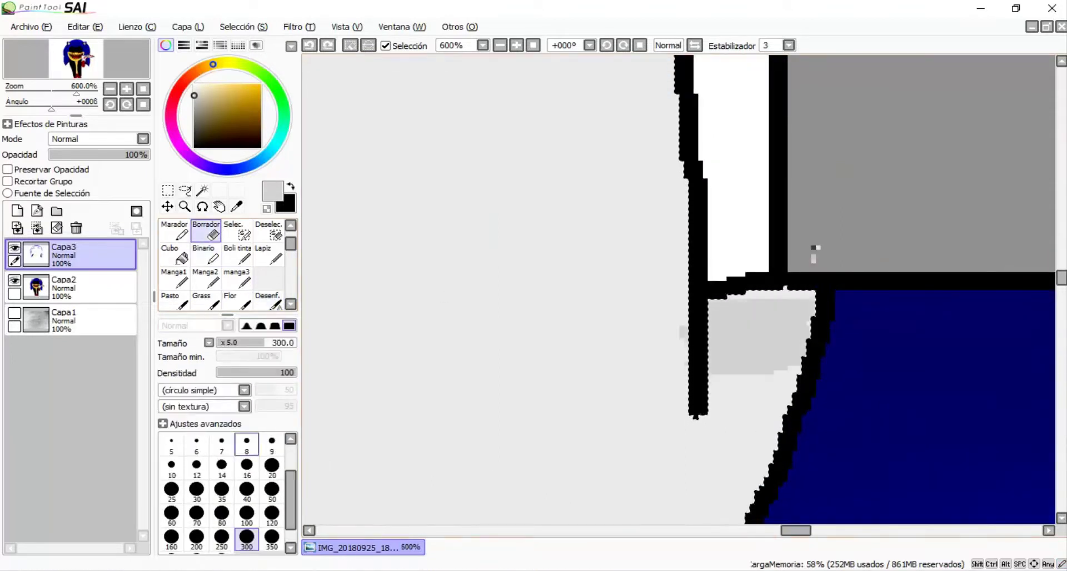
key(b)
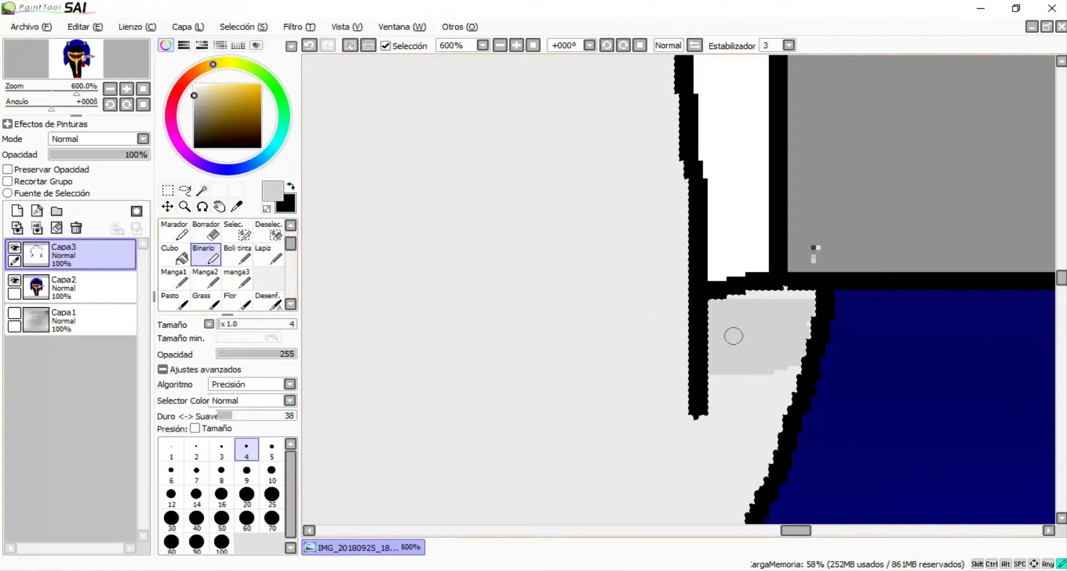
key(g)
key(b)
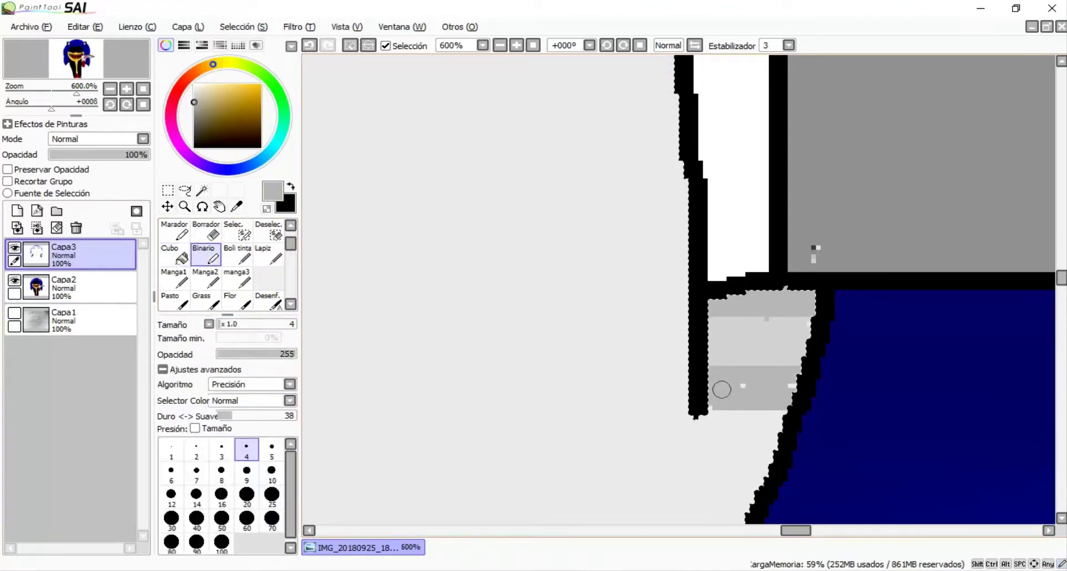
key(g)
click(773, 356)
scroll(792, 381, up, 1)
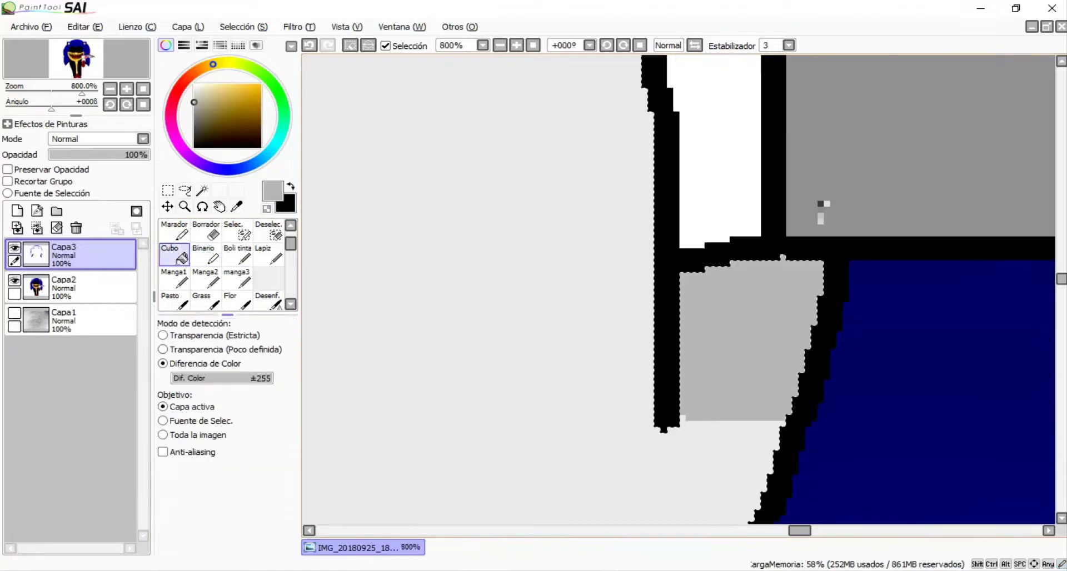
Step: Blur the lower edge of the thumb's grey shadow with the Desenf. brush at size 14
key(n)
drag(767, 400, 599, 429)
scroll(865, 457, down, 5)
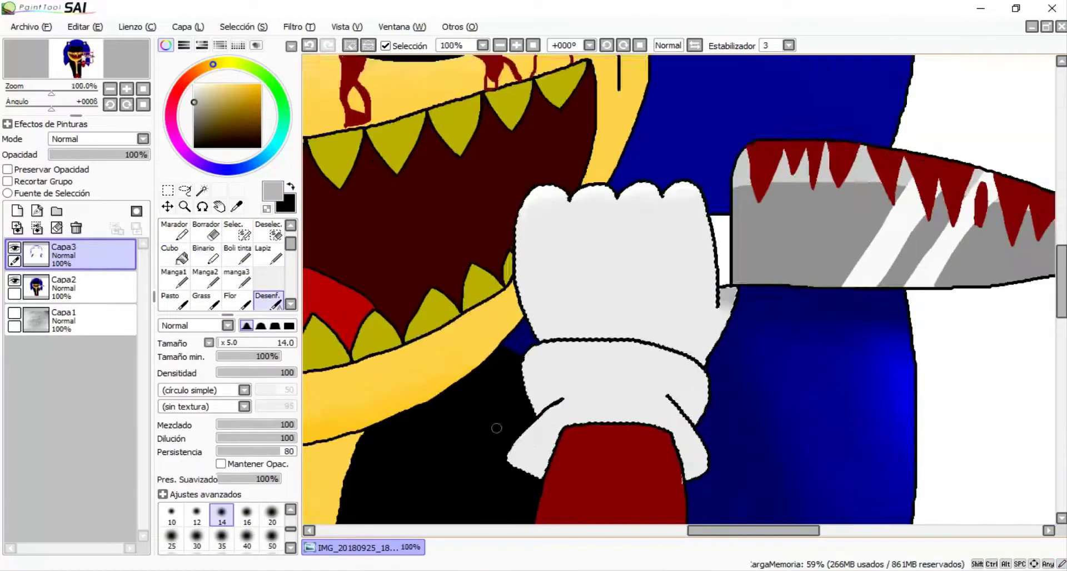
Step: Outline a grey shadow along the outer edge of the glove cuff's left fold and fill it
scroll(776, 445, up, 3)
key(b)
scroll(776, 444, down, 3)
scroll(543, 381, up, 4)
mouse_move(639, 280)
mouse_down()
mouse_move(609, 342)
mouse_move(471, 466)
mouse_up()
key(g)
click(533, 384)
scroll(533, 383, up, 1)
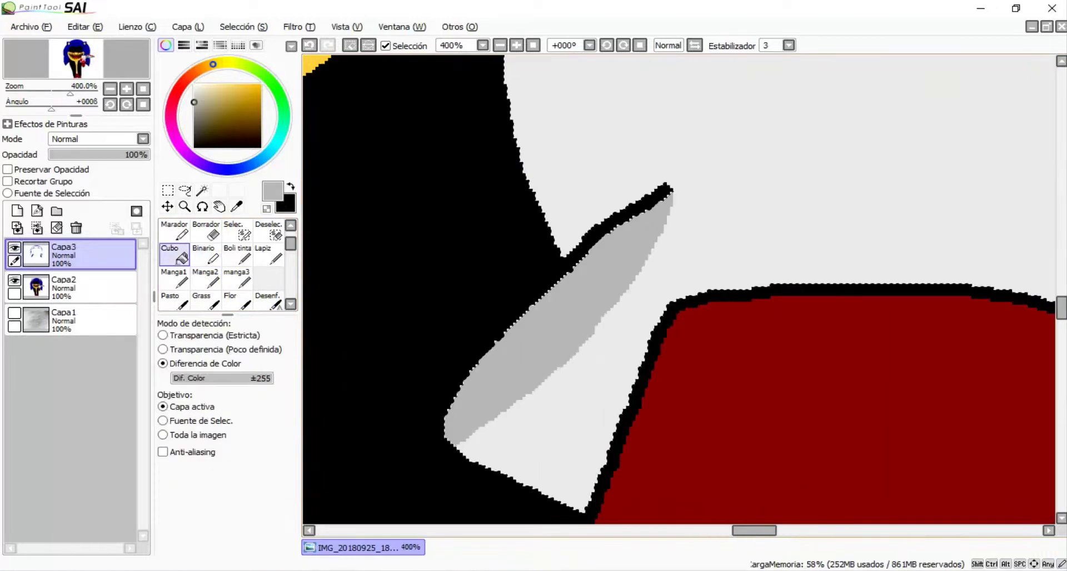
Step: Blur the left cuff fold's grey shadow into the glove with the size 14 Desenf. brush
key(n)
drag(661, 195, 450, 439)
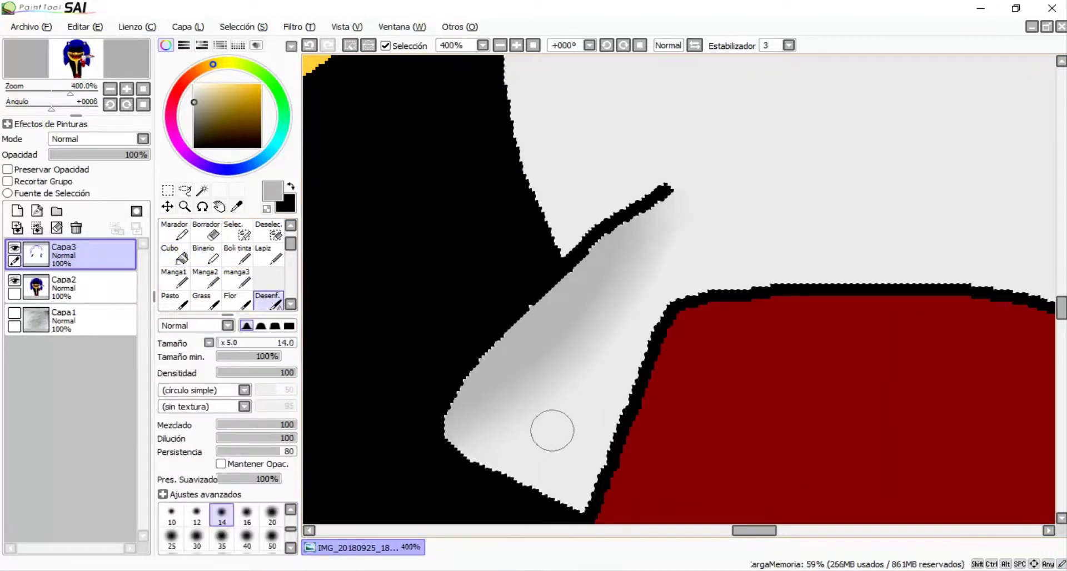
drag(670, 183, 487, 458)
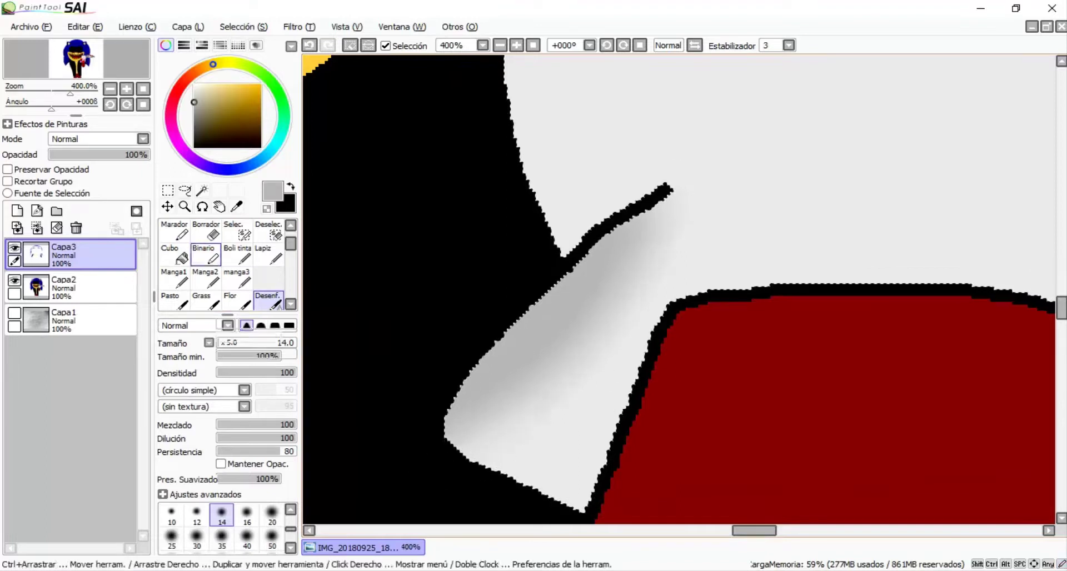
Step: Outline a grey shadow along the outer edge of the cuff's right fold with the Binario pen and fill it
click(206, 255)
key(h)
scroll(700, 324, down, 1)
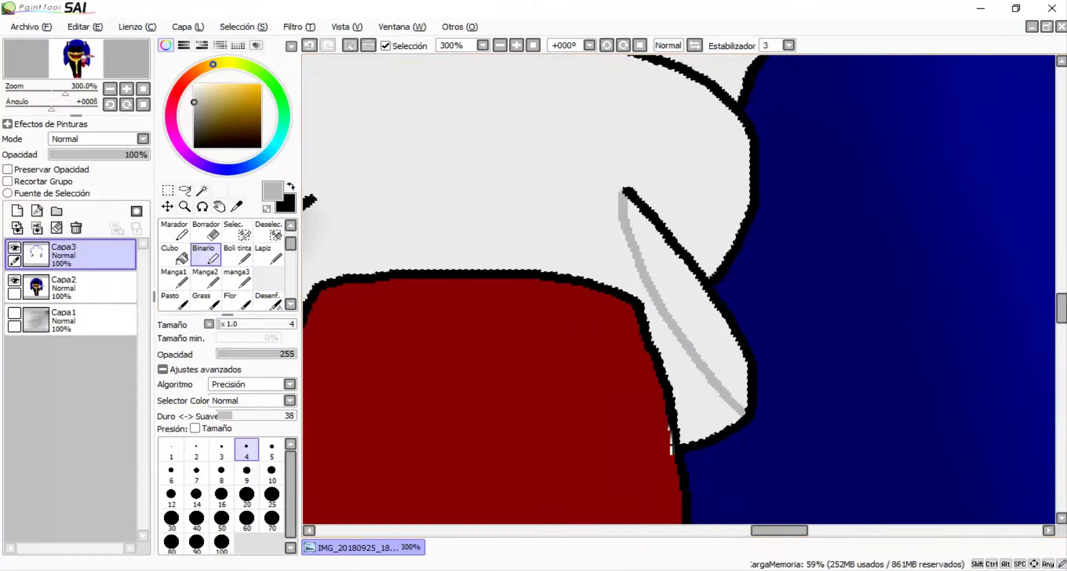
key(g)
click(689, 323)
Step: Blur the right cuff fold's grey shadow with the Desenf. brush at size 14 and clear the glove selection
key(d)
scroll(667, 278, up, 1)
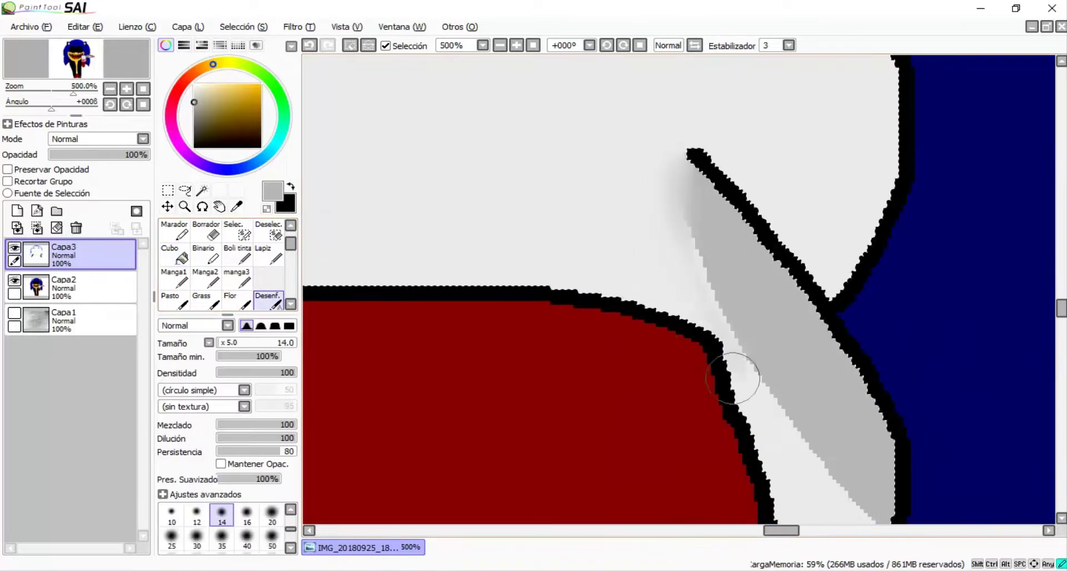
scroll(748, 348, down, 2)
scroll(748, 347, up, 3)
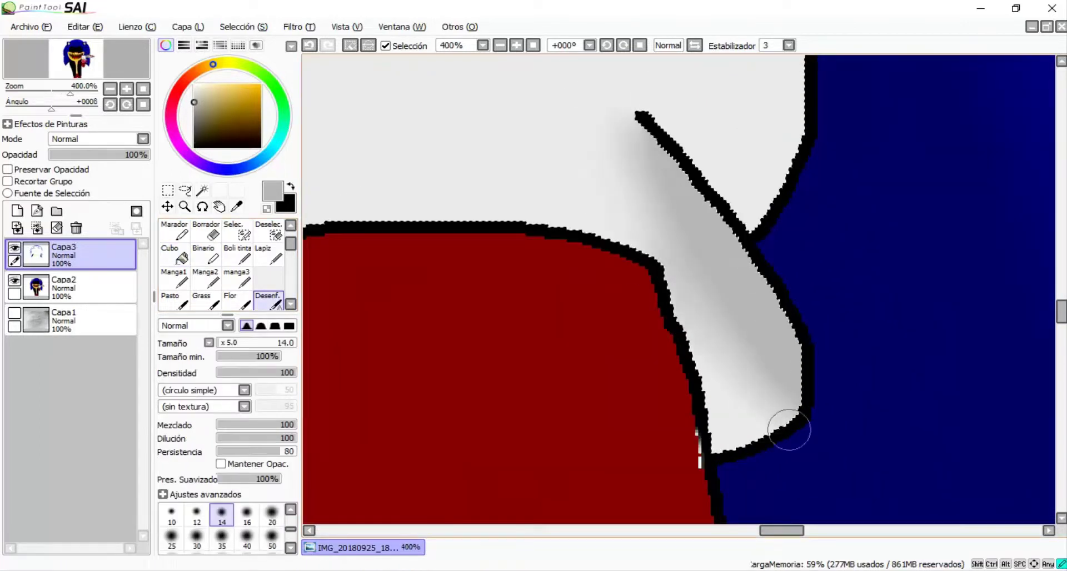
scroll(789, 430, down, 5)
scroll(789, 429, up, 3)
scroll(790, 430, down, 2)
scroll(790, 430, up, 3)
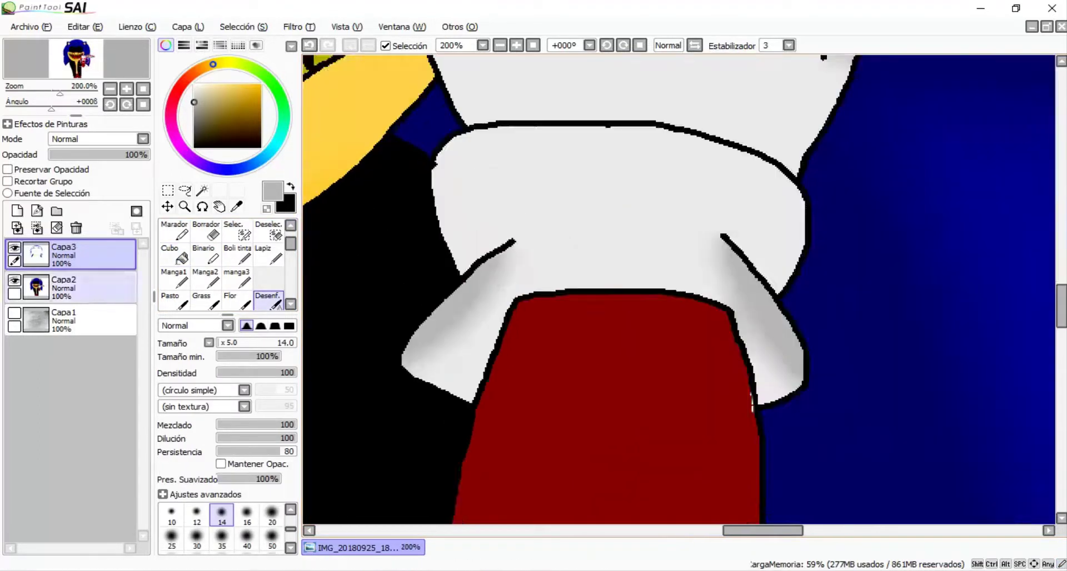
Step: Cover the stray white pixels along the red arm's edge near the cuff with sampled dark red on Capa2
scroll(483, 189, up, 4)
alt+click(483, 189)
key(b)
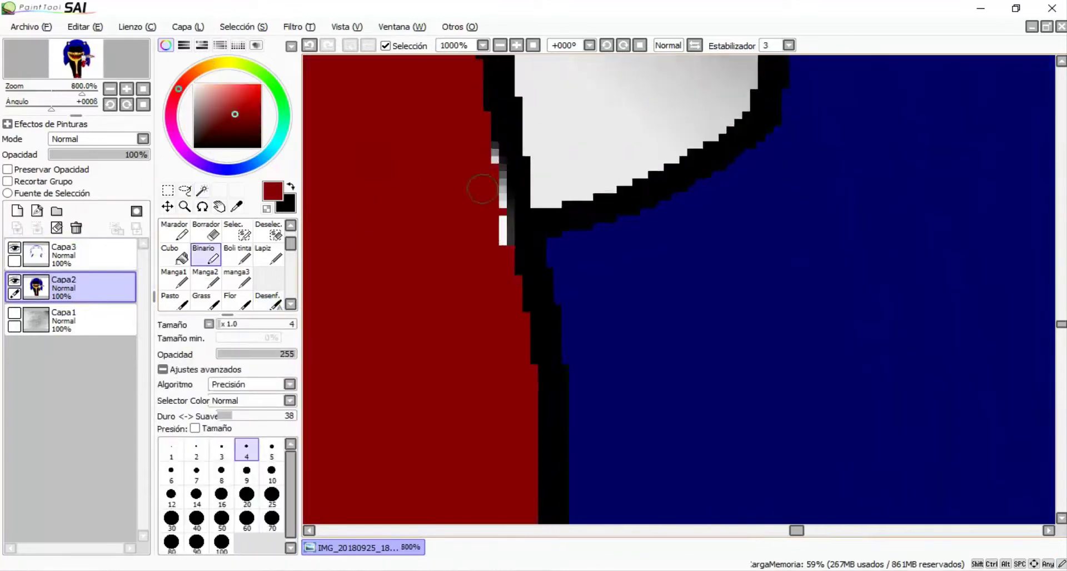
scroll(482, 189, up, 2)
scroll(498, 292, down, 5)
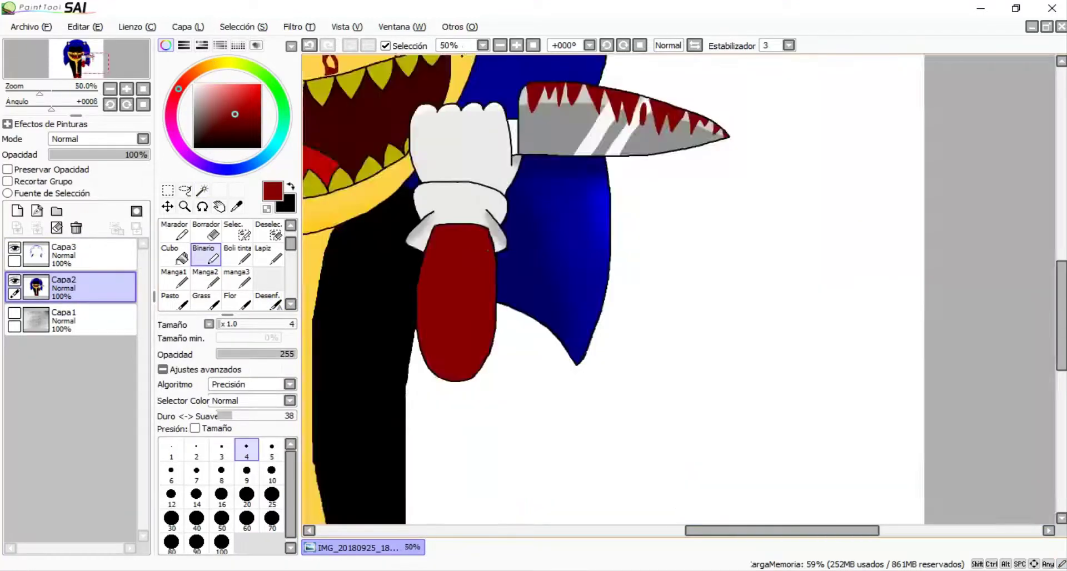
Step: Select the red arm below the glove with the magic wand on Capa2 and make Capa3 the active layer
scroll(498, 292, up, 1)
key(w)
click(498, 292)
click(64, 254)
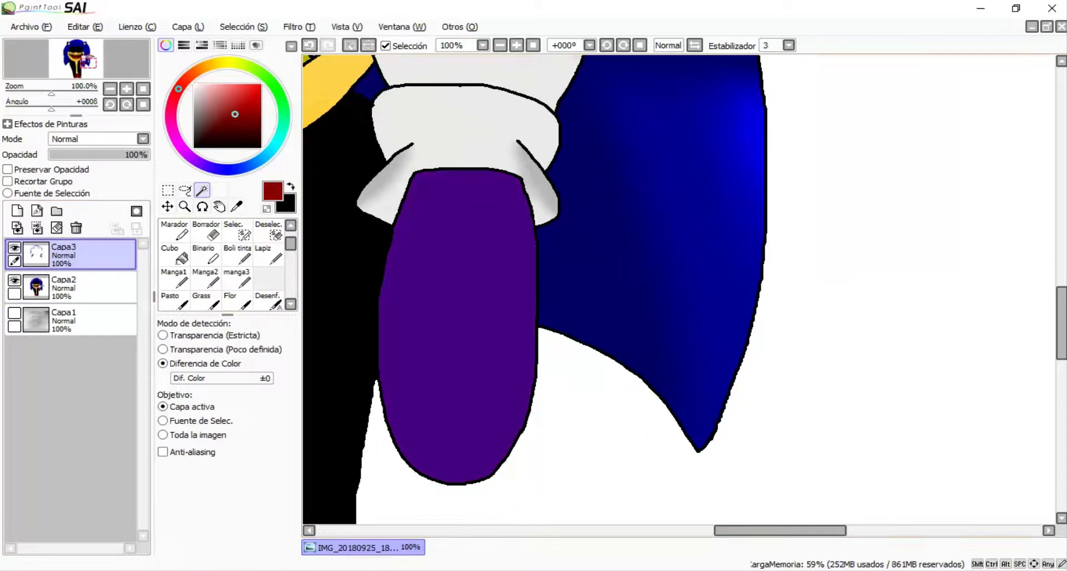
Step: Outline a darker red shadow across the lower end of the red arm with the Binario pen and fill it
scroll(678, 289, up, 1)
key(b)
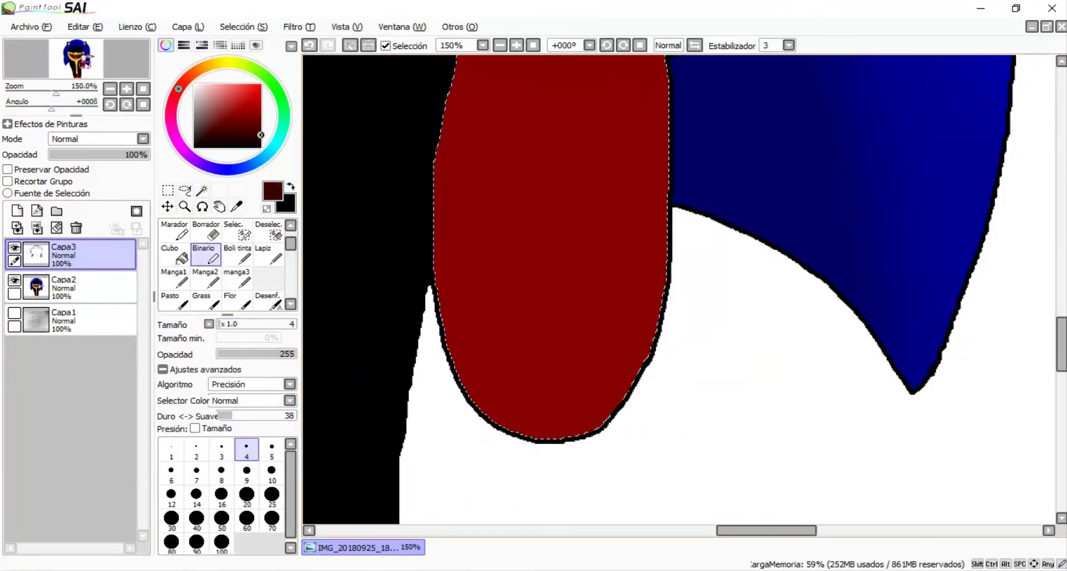
drag(552, 343, 658, 313)
scroll(556, 311, up, 3)
alt+click(482, 239)
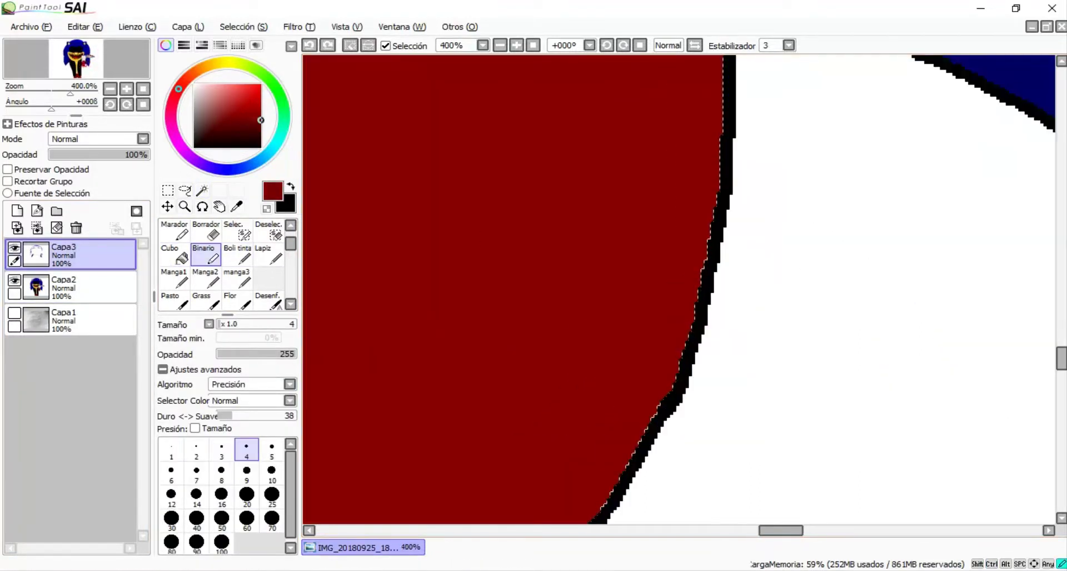
scroll(477, 328, down, 3)
scroll(477, 328, up, 2)
drag(378, 272, 477, 328)
key(g)
click(412, 384)
Step: Blend the upper edge of the arm's dark red shadow with the Desenf. brush at sizes 20 and 40
key(d)
click(272, 514)
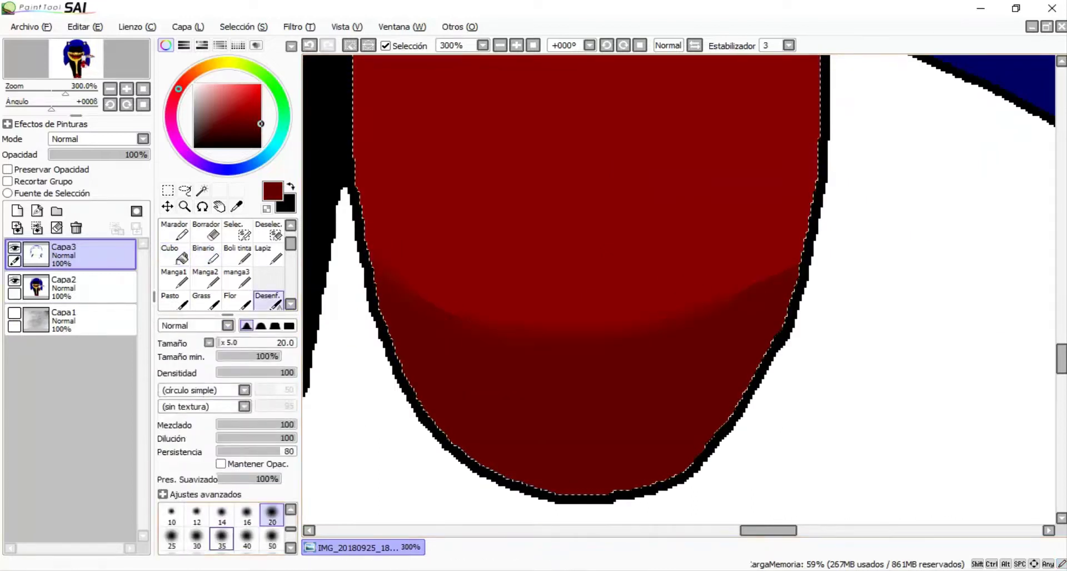
click(247, 537)
scroll(384, 284, down, 5)
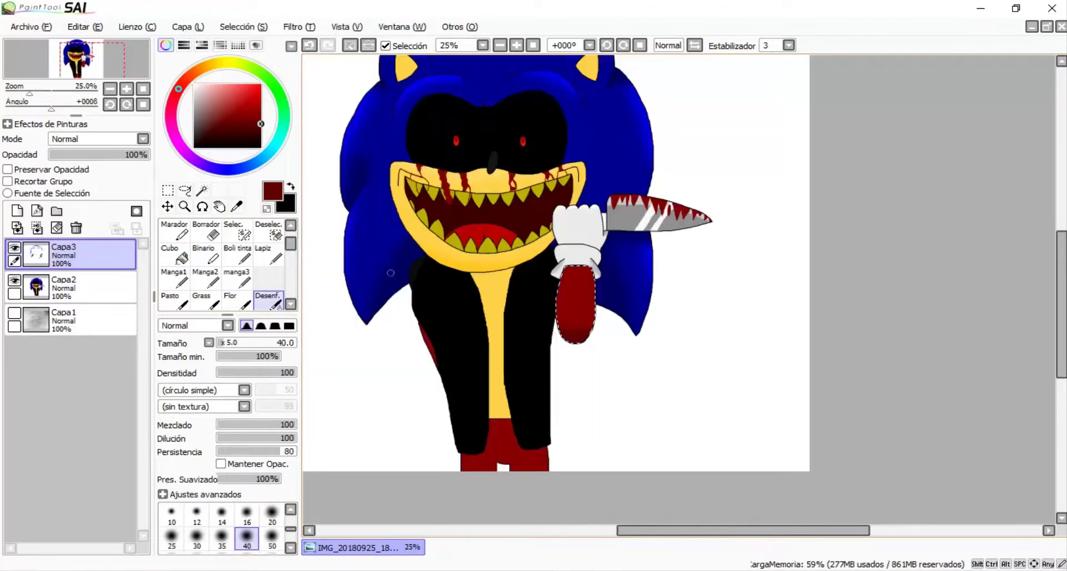
scroll(385, 284, up, 1)
click(206, 255)
scroll(528, 278, up, 1)
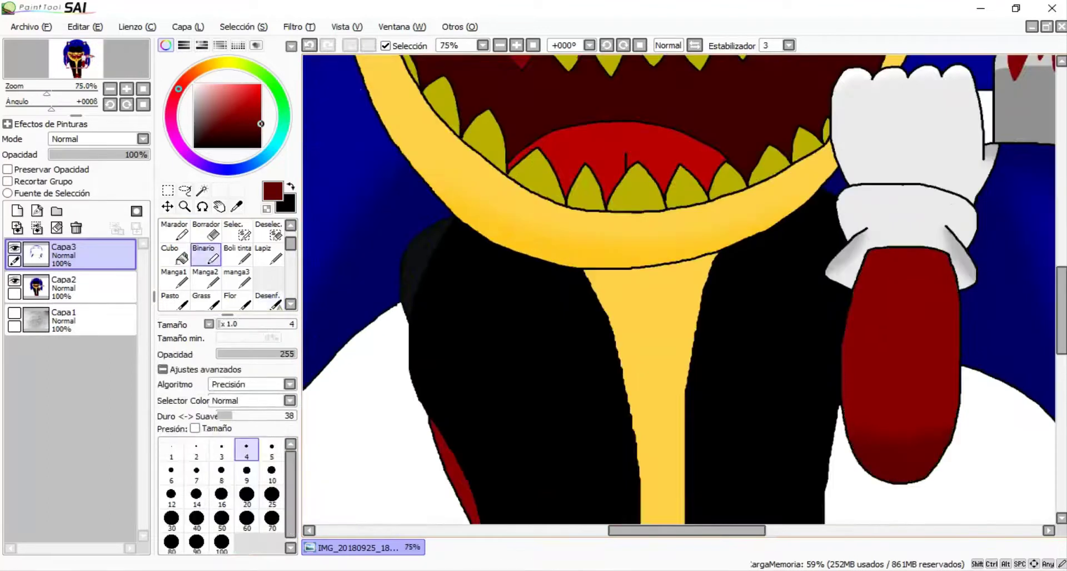
scroll(500, 296, down, 3)
scroll(501, 296, up, 3)
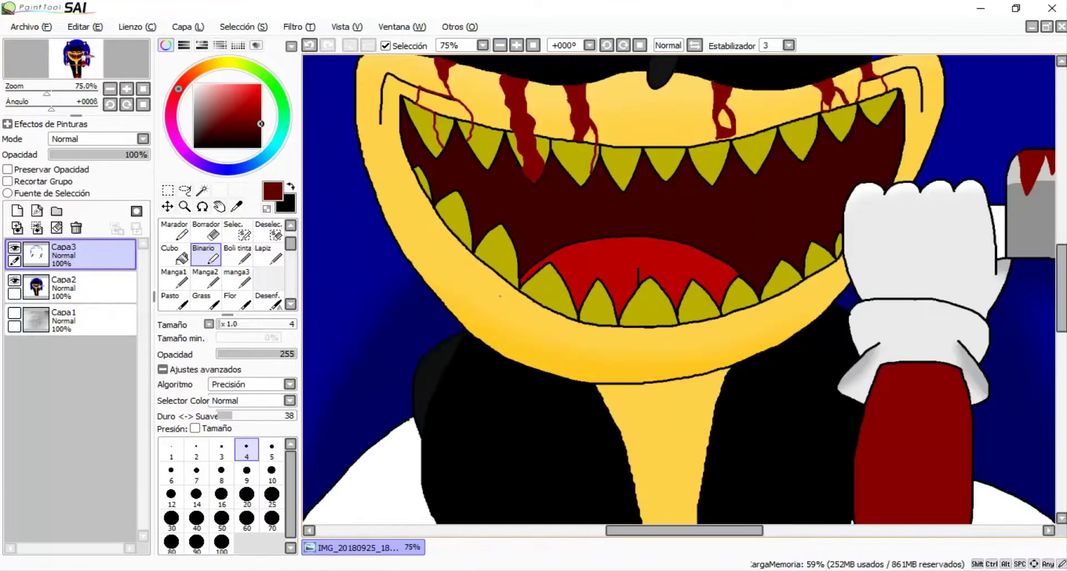
scroll(500, 297, up, 1)
scroll(500, 297, down, 3)
scroll(500, 297, up, 4)
key(w)
click(500, 296)
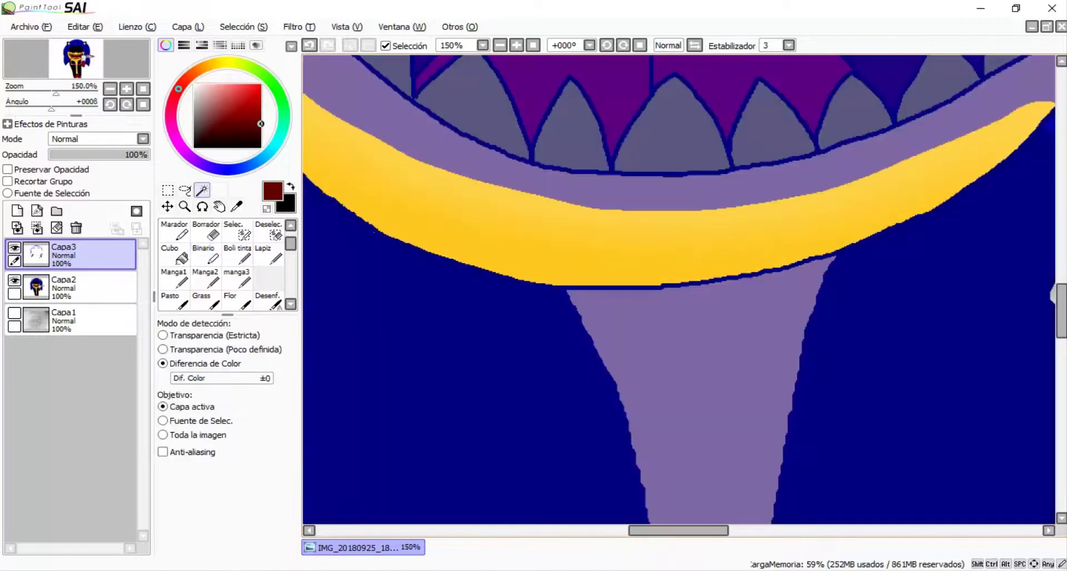
key(ctrl+d)
Step: Select the yellow chest below the muzzle with the magic wand on Capa2 and add a new layer between Capa2 and Capa3
click(67, 287)
click(694, 389)
click(66, 254)
click(205, 254)
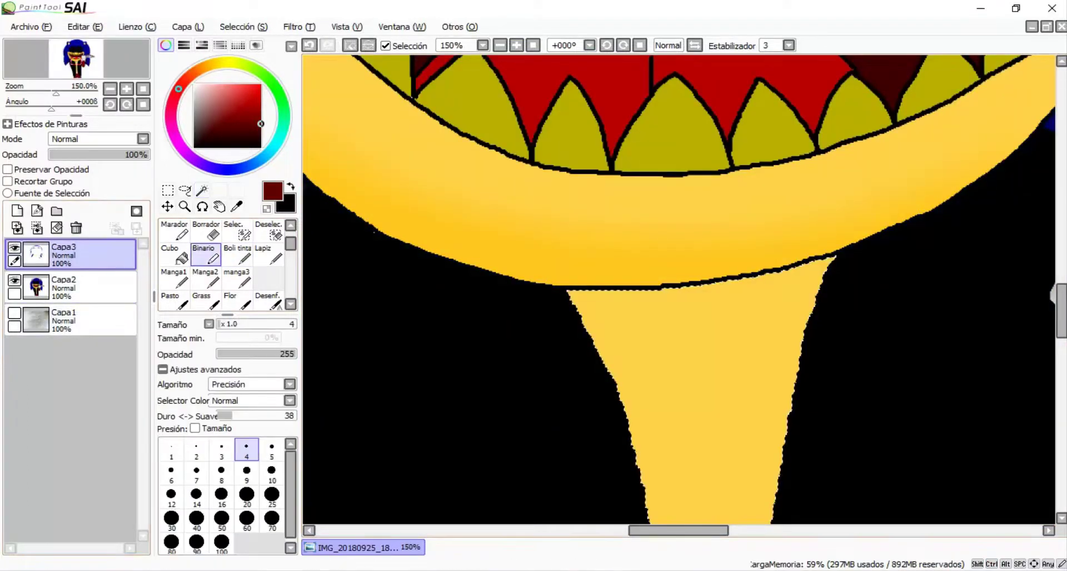
alt+click(604, 360)
scroll(606, 334, up, 4)
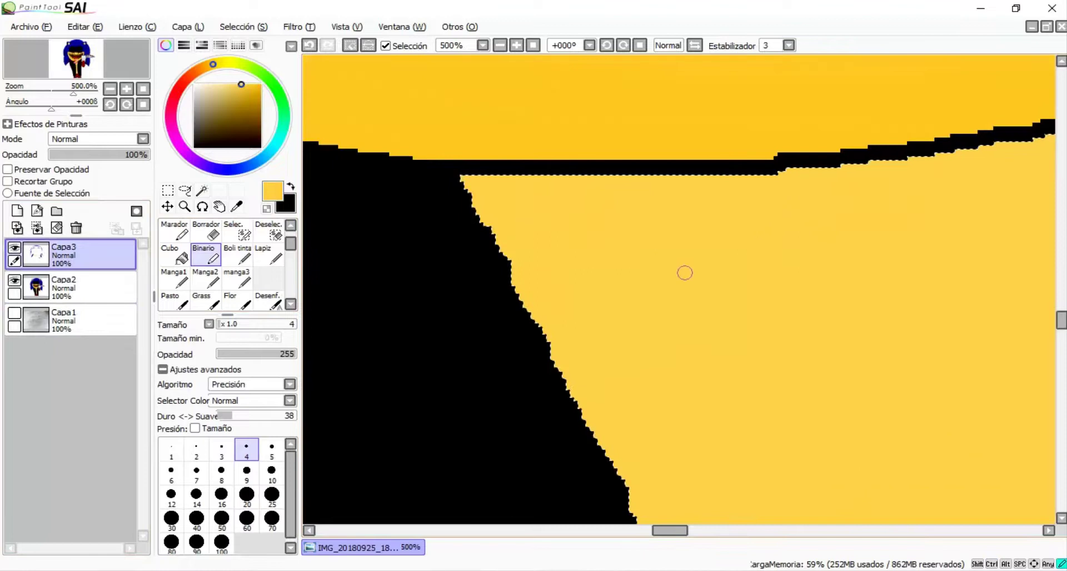
click(17, 210)
drag(78, 254, 78, 286)
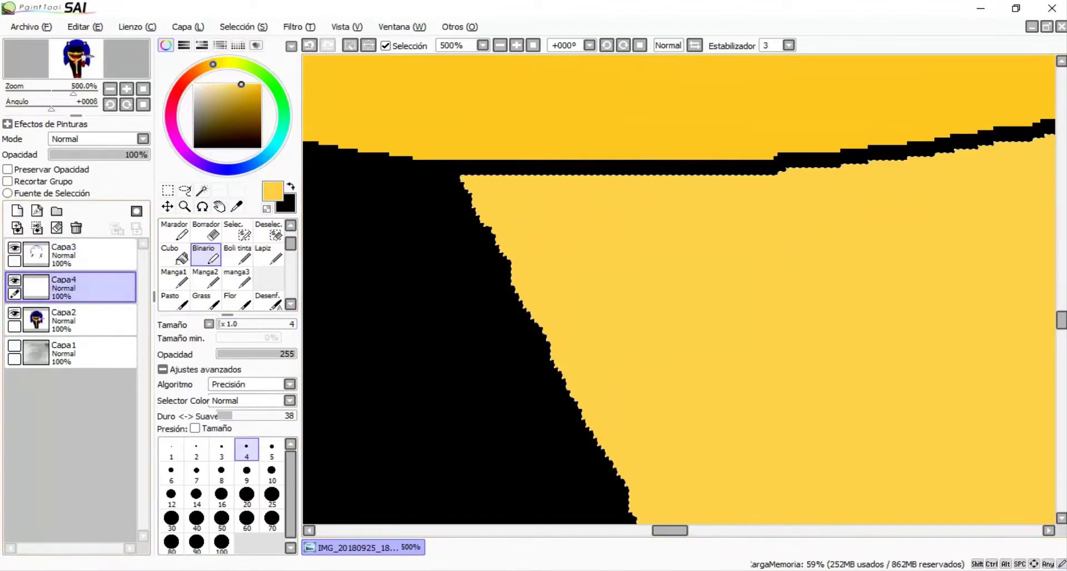
Step: Outline a black shadow across the top of the chest under the chin at 51% layer opacity and fill it
drag(550, 333, 798, 323)
scroll(1000, 296, down, 1)
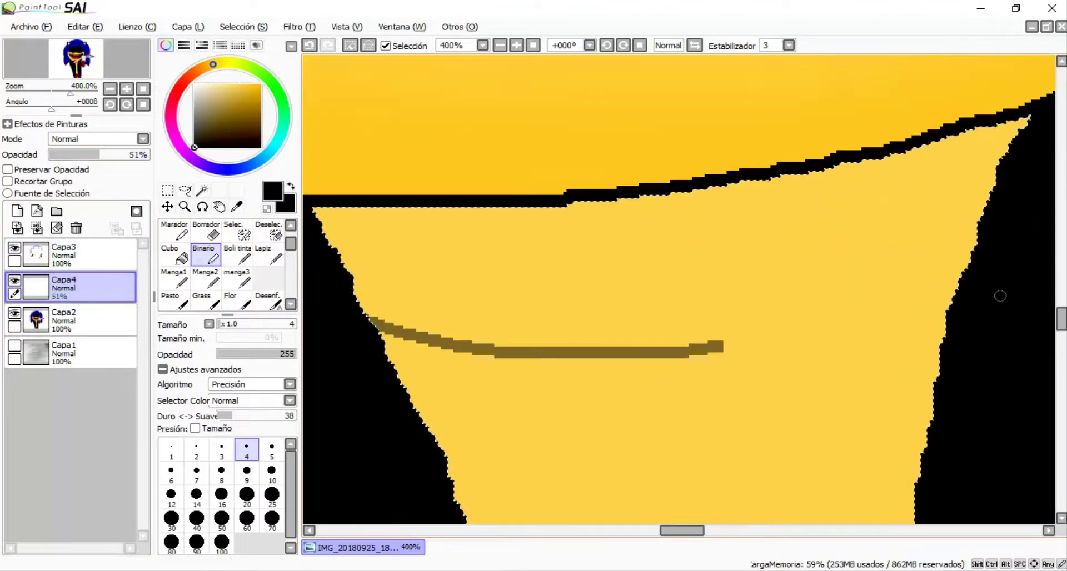
drag(717, 352, 967, 319)
click(174, 253)
click(612, 267)
Step: Blur the lower edge of the chest shadow with the Desenf. brush at size 40
click(267, 300)
drag(346, 309, 440, 356)
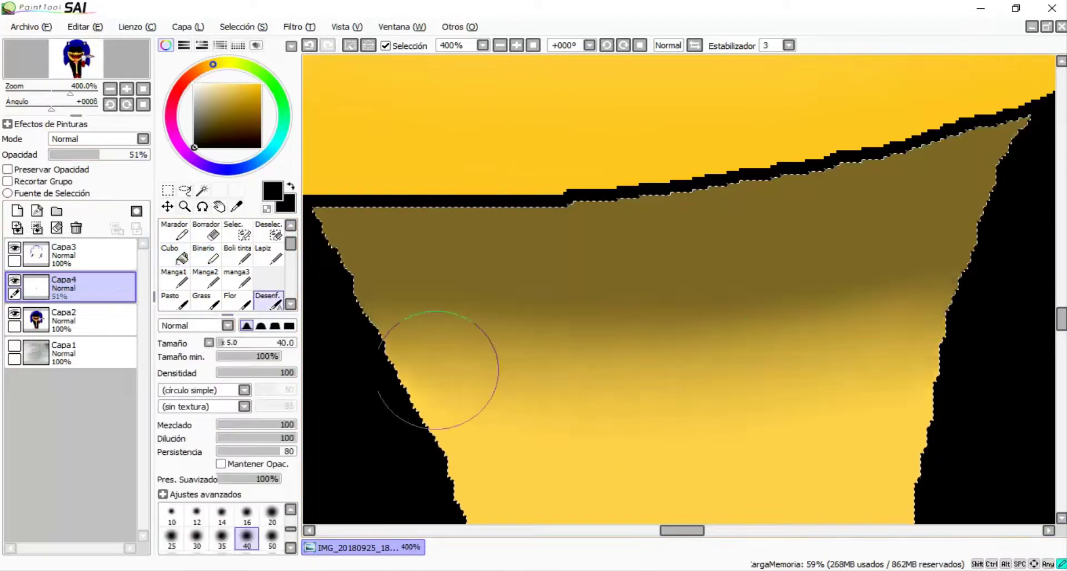
scroll(706, 343, down, 6)
scroll(706, 342, up, 5)
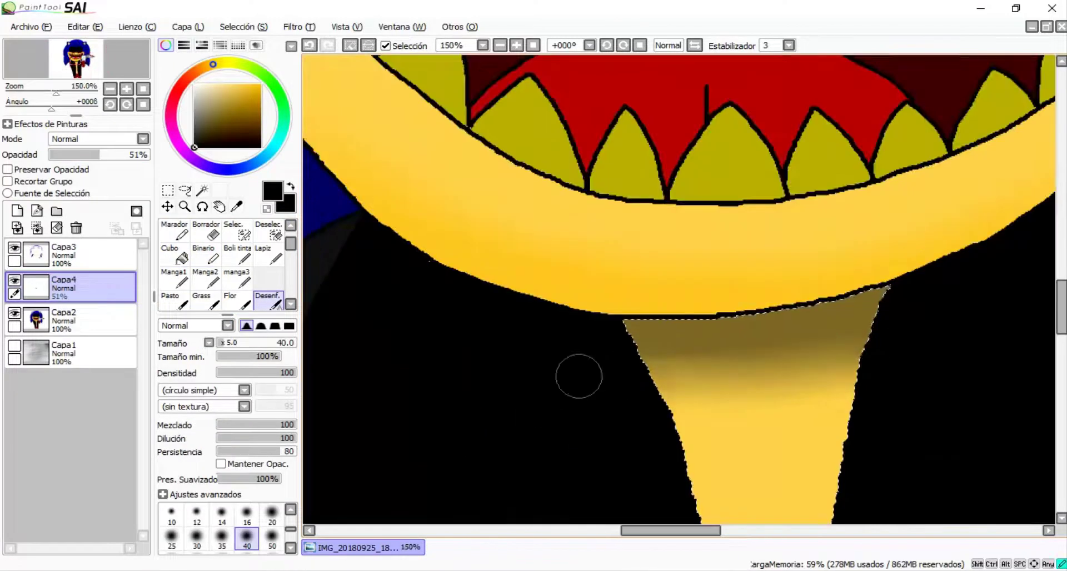
scroll(789, 371, down, 6)
scroll(789, 370, up, 1)
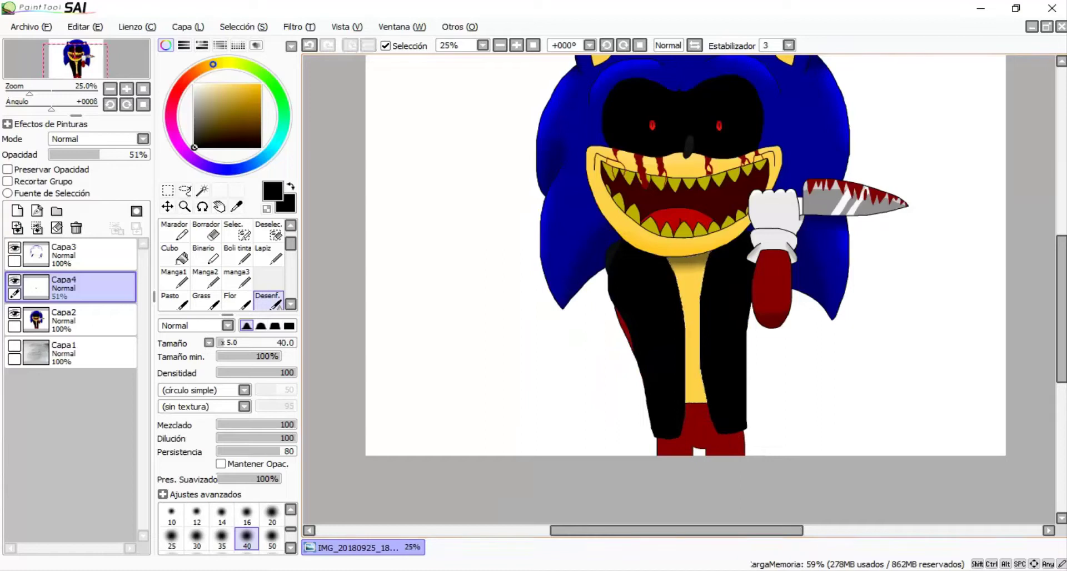
Step: Select the red area below the jacket with the magic wand on Capa2 and make Capa4 the active layer
click(89, 319)
click(202, 190)
click(89, 254)
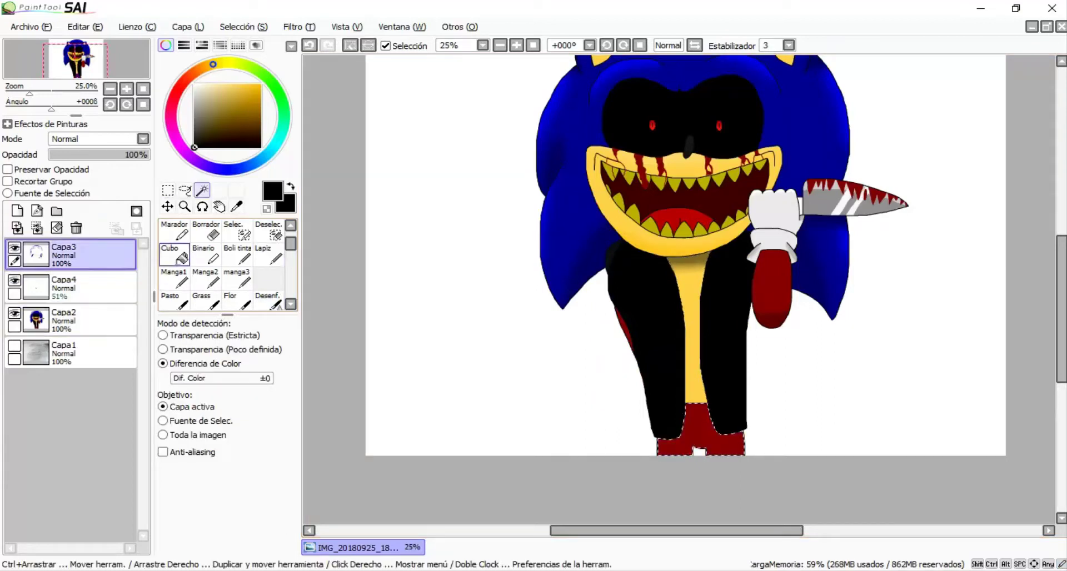
click(206, 253)
click(89, 286)
Step: Outline and fill a black shadow on the red leg under the jacket's left hem, and blend it with the Desenf. brush
scroll(706, 370, up, 7)
drag(707, 368, 512, 467)
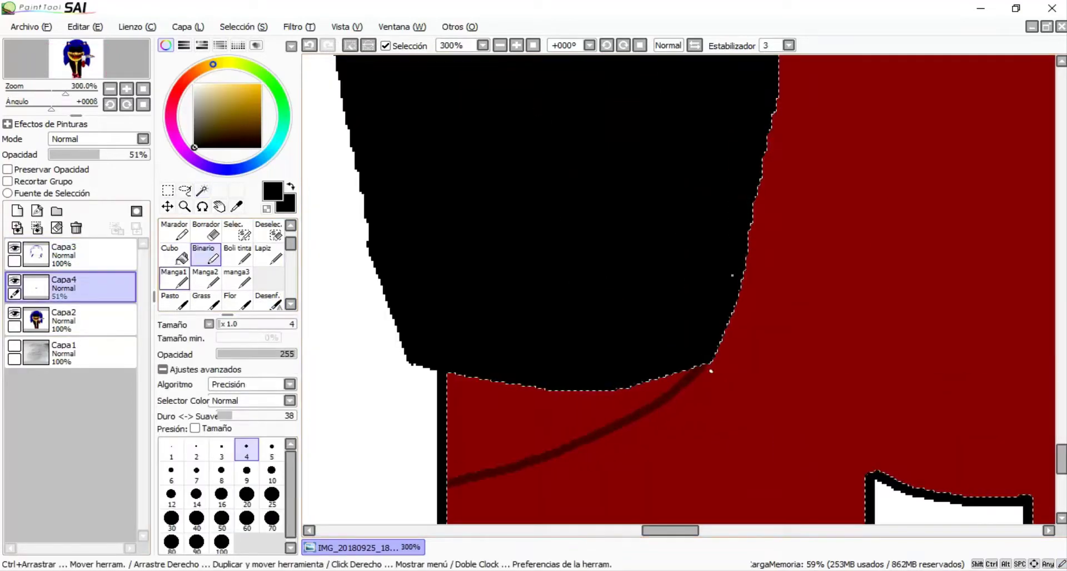
click(170, 253)
click(584, 406)
mouse_move(583, 406)
mouse_down()
mouse_move(583, 336)
mouse_move(441, 417)
mouse_up()
click(206, 229)
click(269, 300)
key(ctrl+z)
Step: Add a filled black shadow on the red leg under the jacket's right hem and blur it with the Desenf. brush at size 40
scroll(470, 436, down, 2)
click(205, 253)
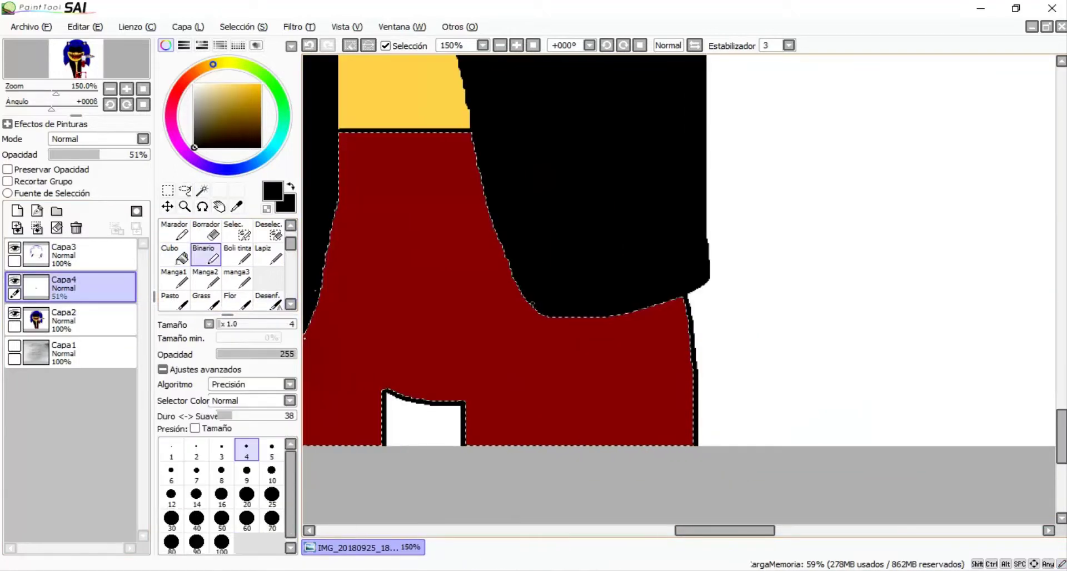
click(169, 253)
click(656, 333)
click(269, 300)
drag(556, 328, 689, 378)
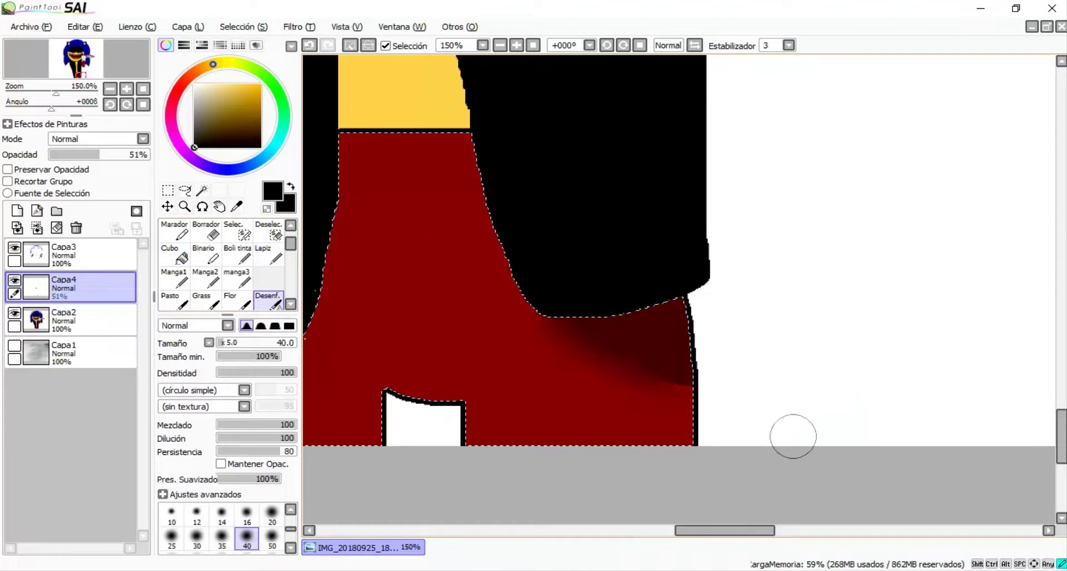
scroll(561, 340, down, 4)
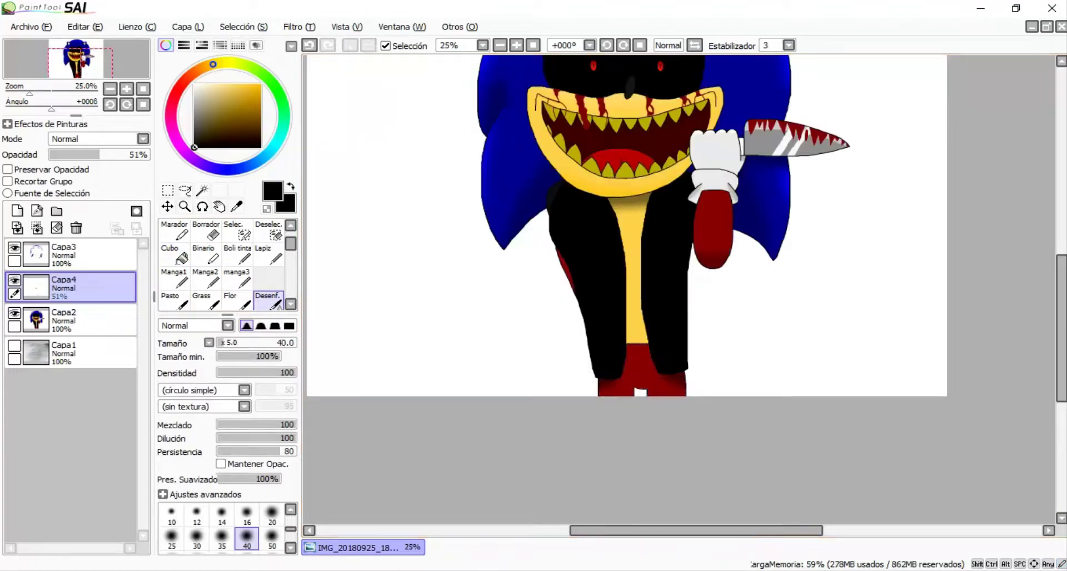
Step: Add a new layer directly below Capa2 and fill it with black as the background
scroll(468, 145, down, 1)
click(63, 320)
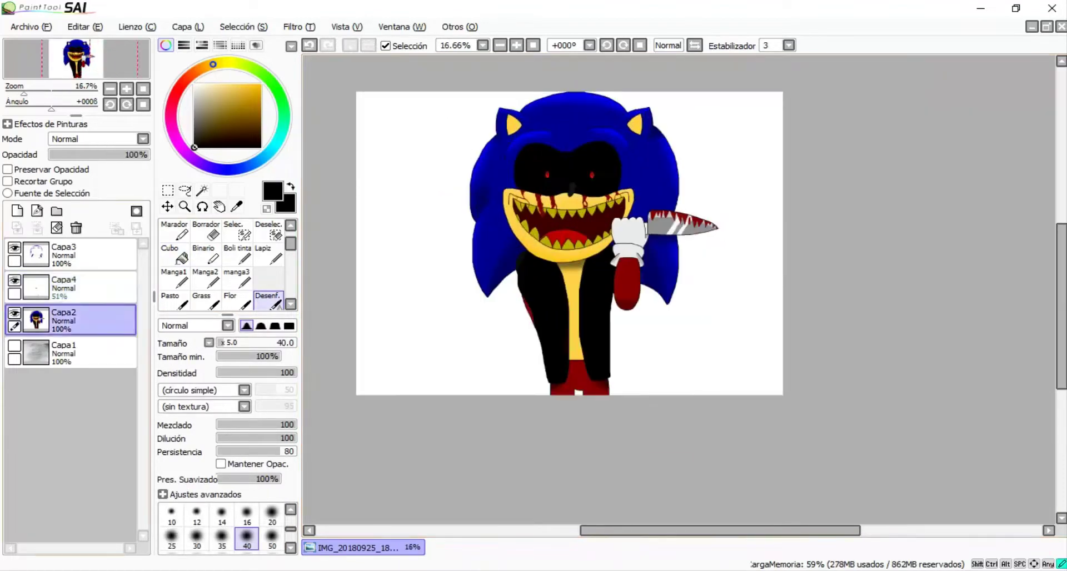
click(17, 211)
drag(64, 320, 64, 353)
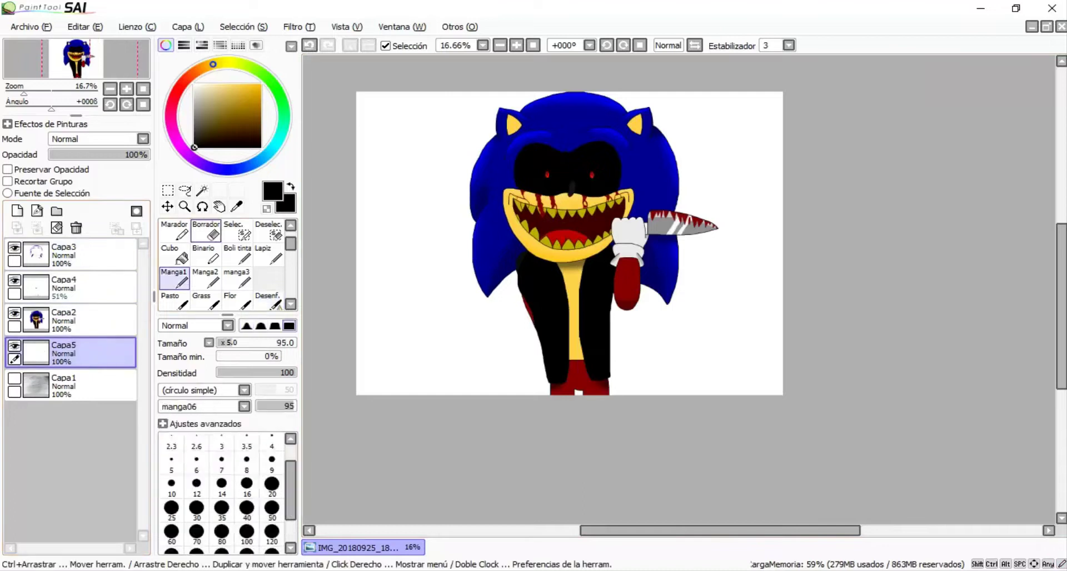
click(174, 253)
click(722, 333)
scroll(378, 237, up, 1)
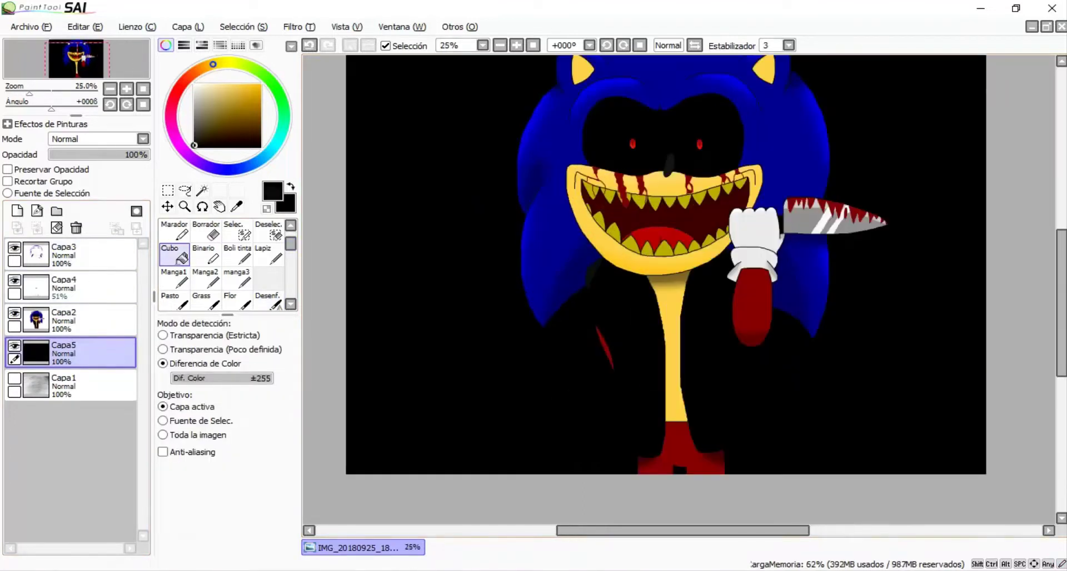
scroll(666, 264, down, 3)
scroll(666, 265, up, 2)
scroll(223, 267, down, 1)
Step: Try a dark red background stroke beside the character with the nube brush at size 250, and undo it
click(203, 300)
click(184, 82)
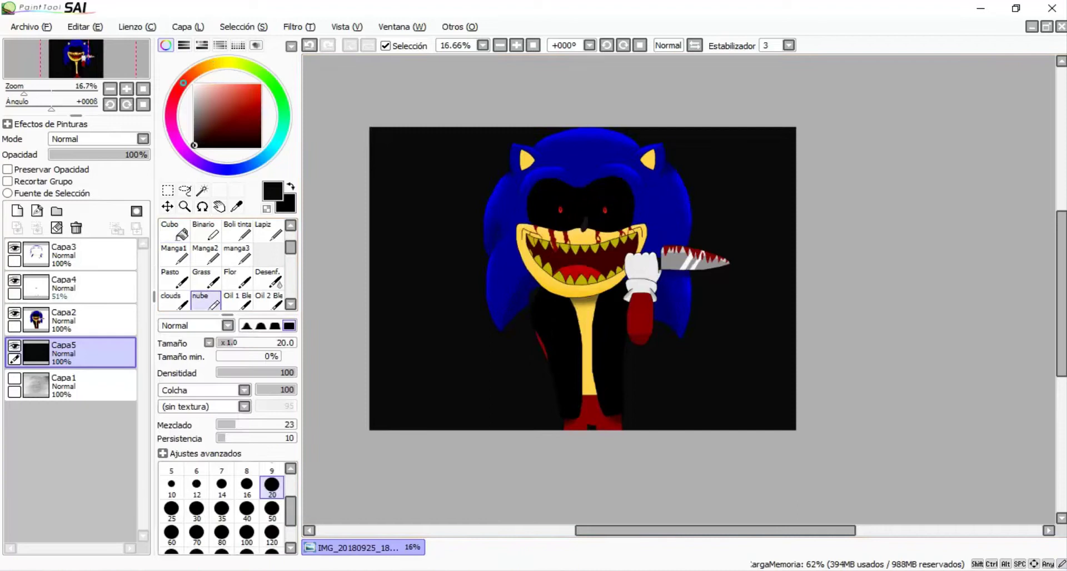
scroll(247, 517, down, 2)
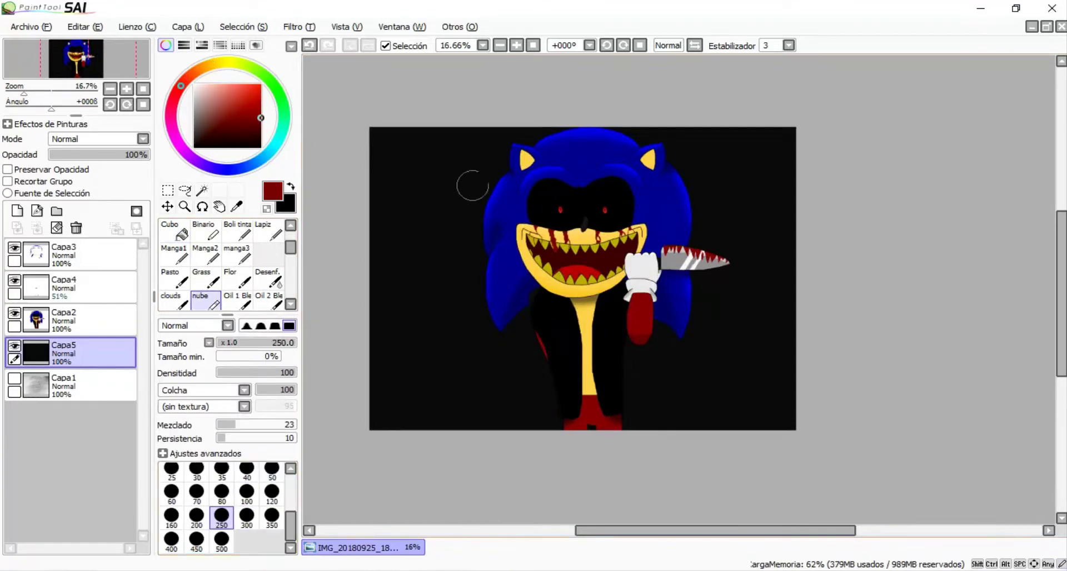
drag(472, 185, 417, 315)
key(ctrl+z)
Step: Paint dark red streaks around the character with the nube brush at size 300 and undo the last strokes
click(247, 517)
drag(500, 177, 425, 221)
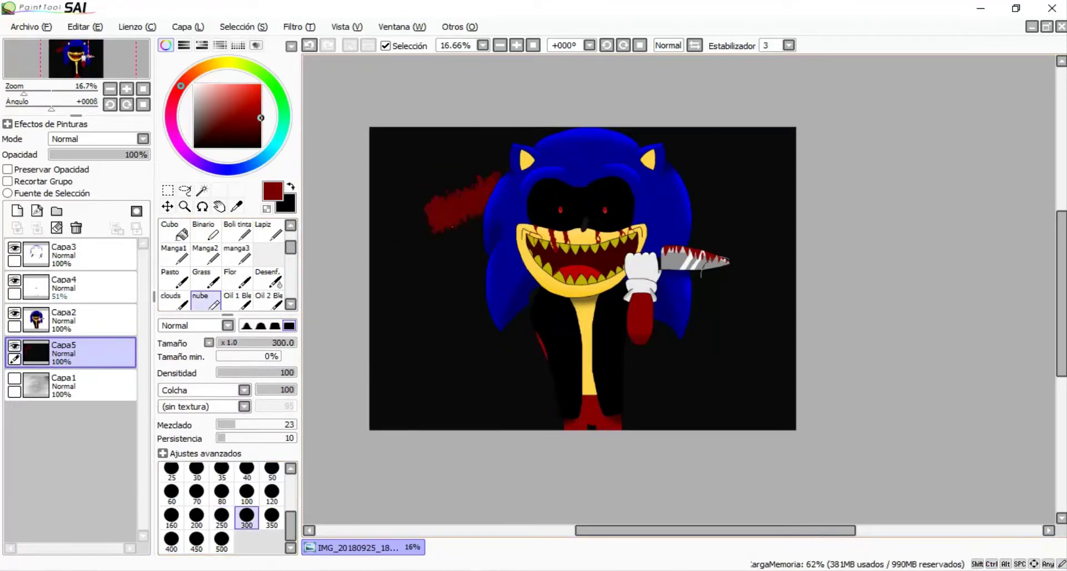
drag(478, 270, 411, 320)
drag(500, 379, 534, 402)
drag(658, 325, 702, 383)
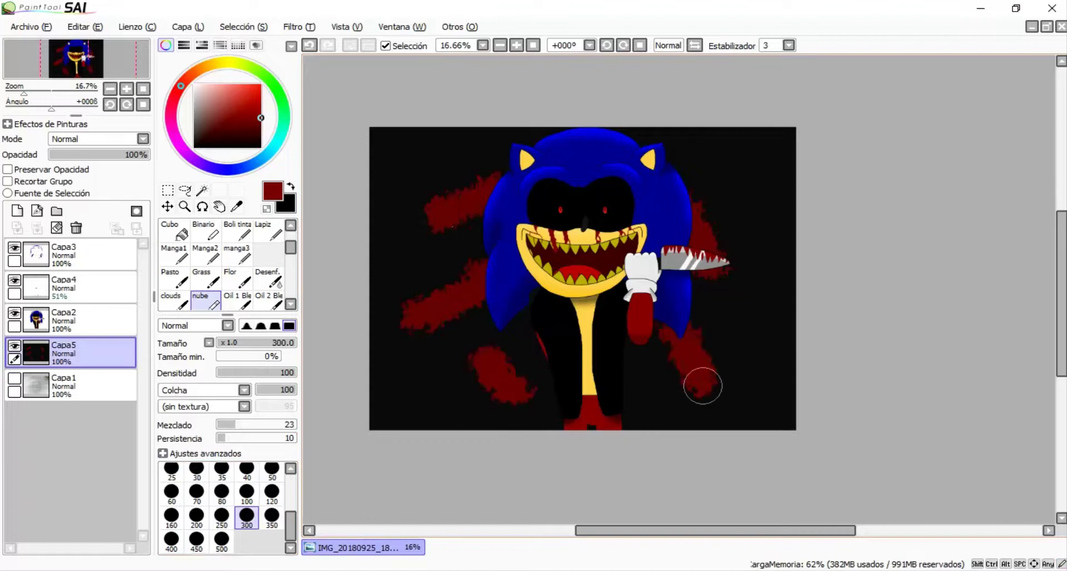
key(ctrl+z)
key(ctrl+z)
key(ctrl+z)
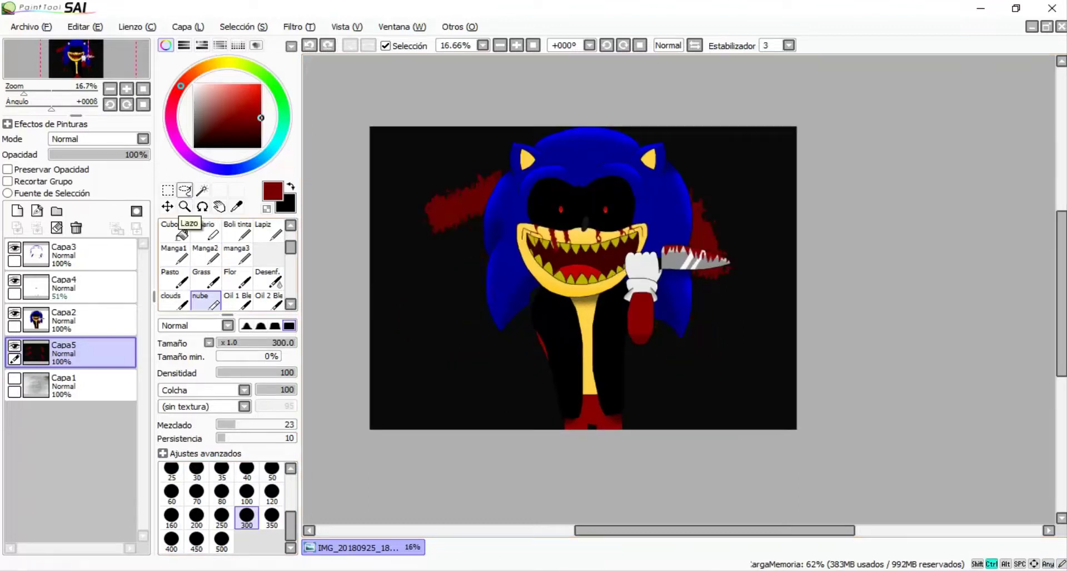
click(167, 190)
drag(387, 127, 597, 288)
key(ctrl+t)
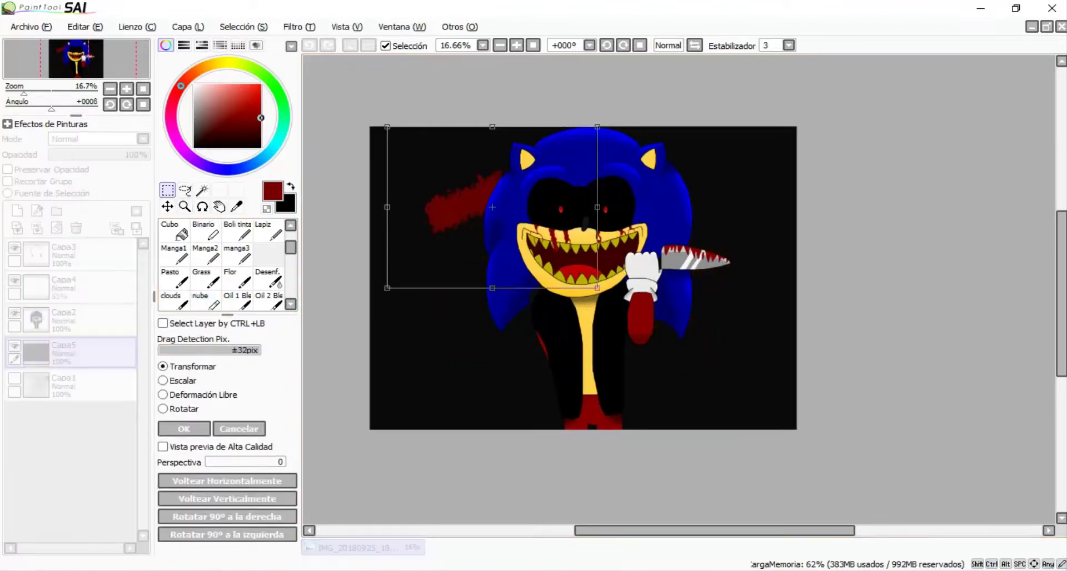
drag(493, 288, 492, 243)
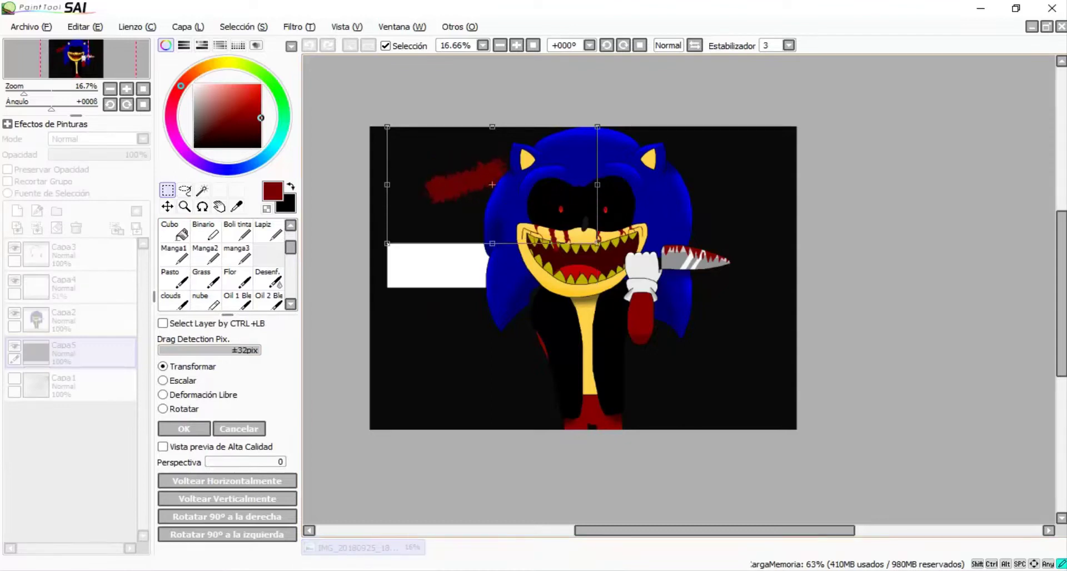
click(239, 429)
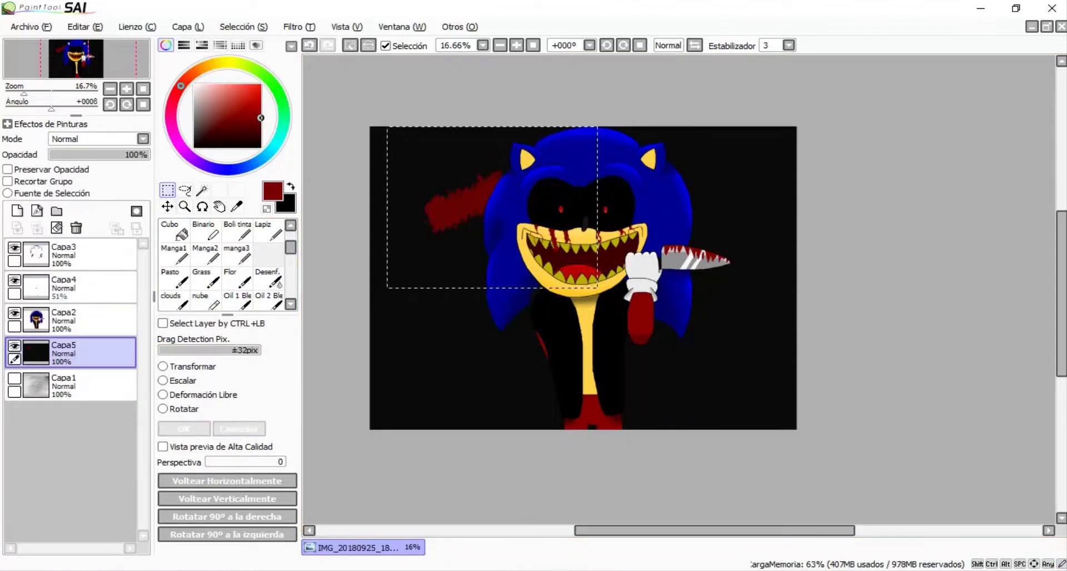
key(ctrl+d)
Step: Set the nube brush's Persistencia to 58 and Mezclado to 7, undoing the test stroke on the background
click(205, 301)
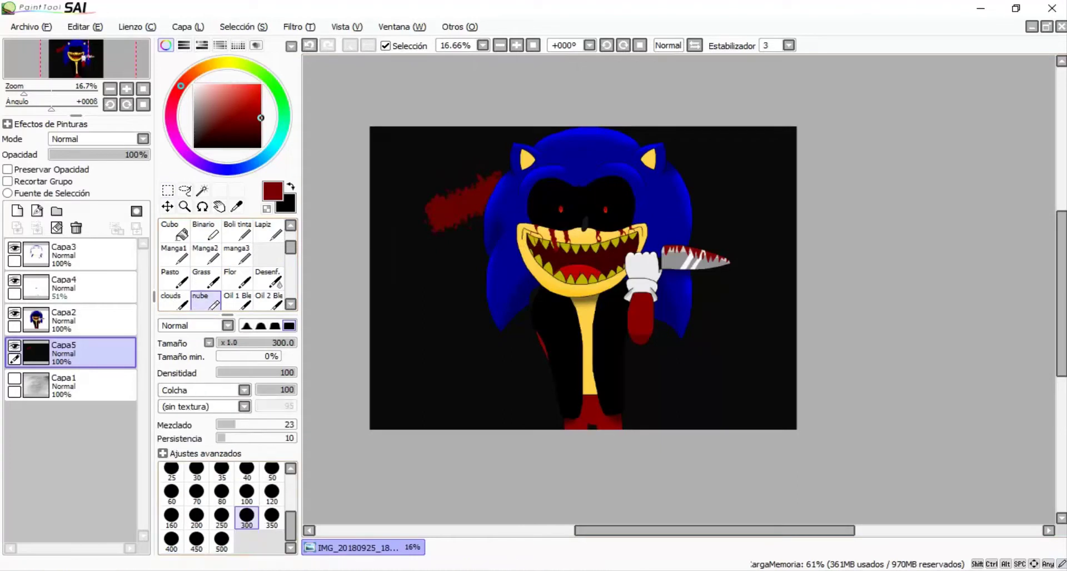
drag(225, 438, 262, 439)
drag(447, 345, 511, 392)
key(ctrl+z)
key(ctrl+z)
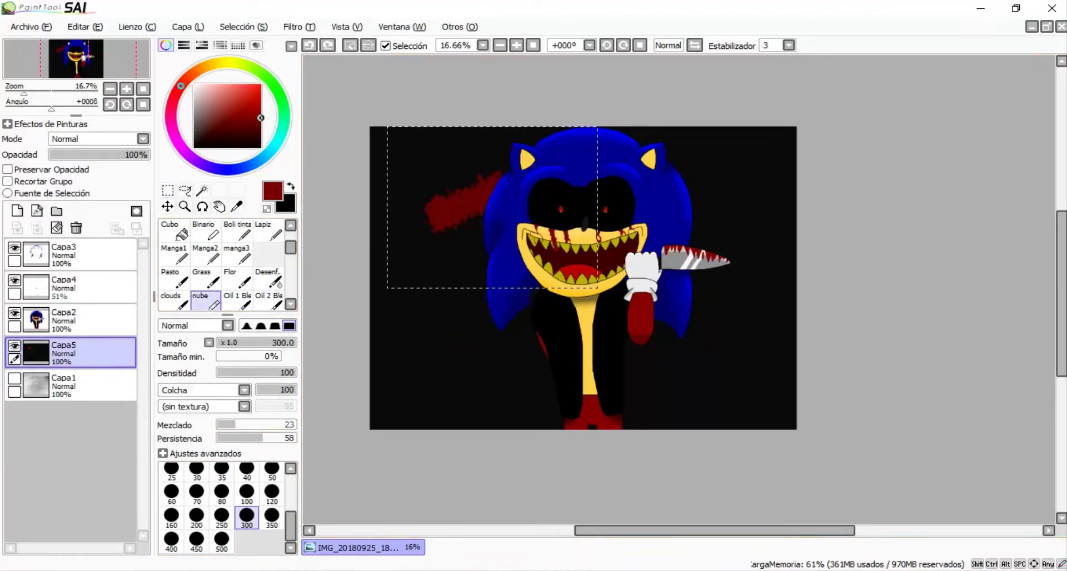
key(ctrl+d)
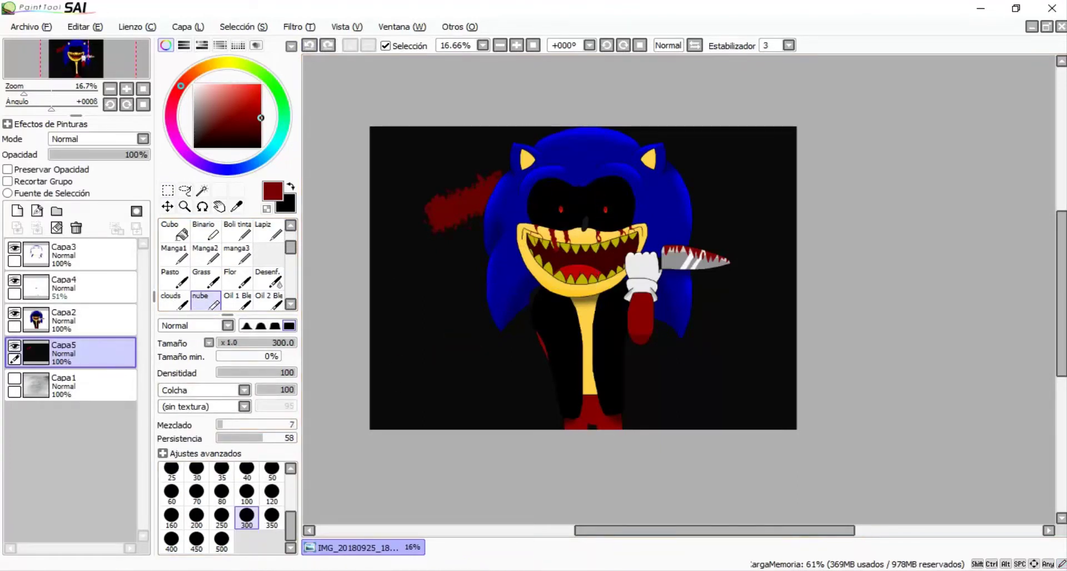
key(ctrl+z)
Step: Try long dark red streaks radiating from behind the character with the nube brush at size 300, and undo them all
drag(693, 159, 700, 419)
drag(527, 322, 424, 444)
scroll(415, 345, up, 1)
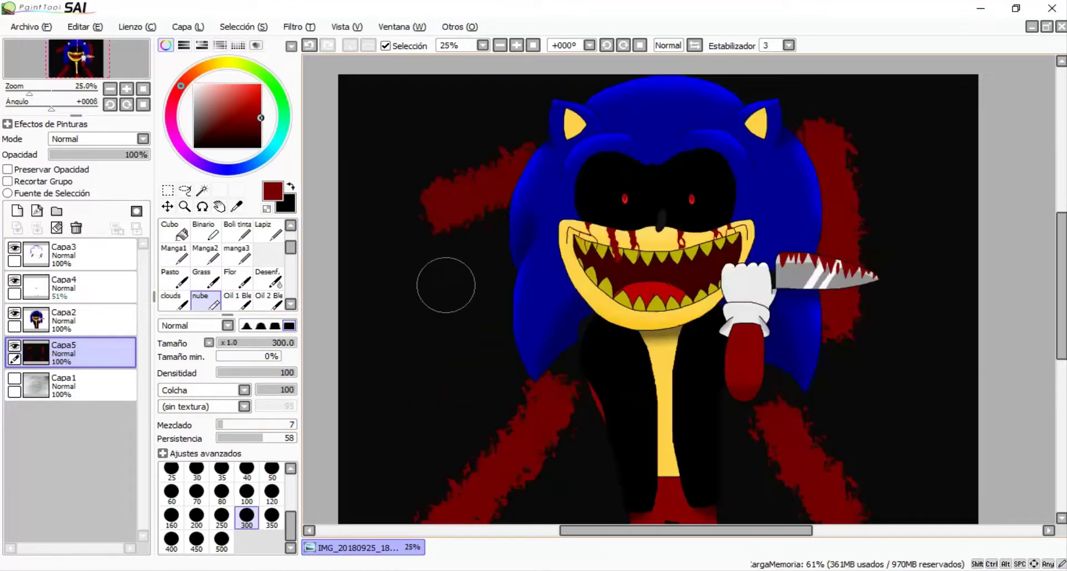
key(ctrl+z)
key(ctrl+z)
key(ctrl+z)
key(ctrl+z)
Step: Outline jagged spikes across the upper background on both sides of the character with the Binario brush at size 4 in dark red
click(204, 229)
scroll(678, 300, up, 2)
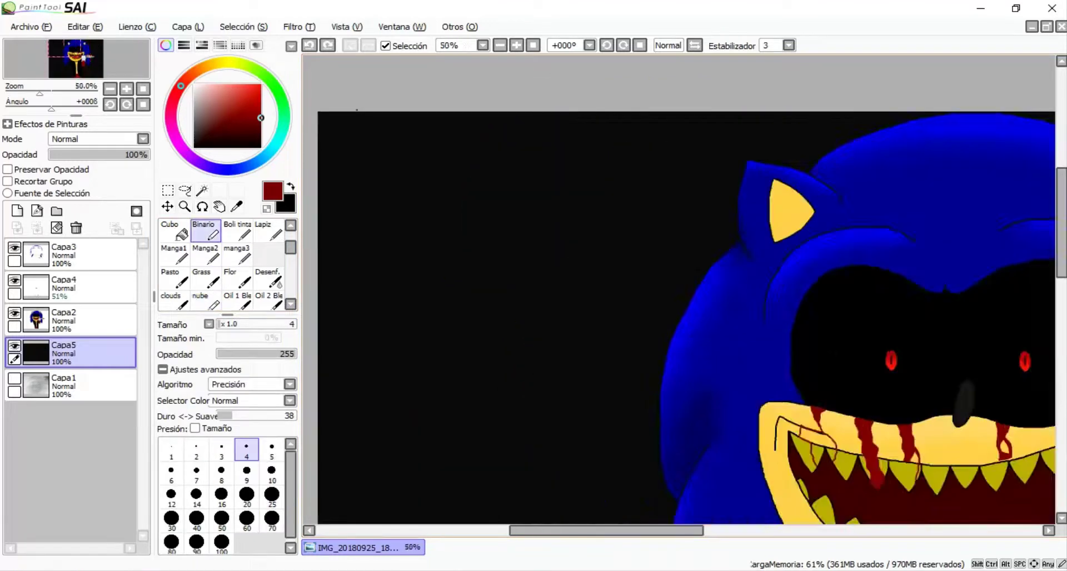
scroll(678, 300, down, 1)
scroll(678, 300, up, 1)
scroll(678, 301, down, 1)
scroll(678, 300, up, 1)
scroll(678, 300, down, 1)
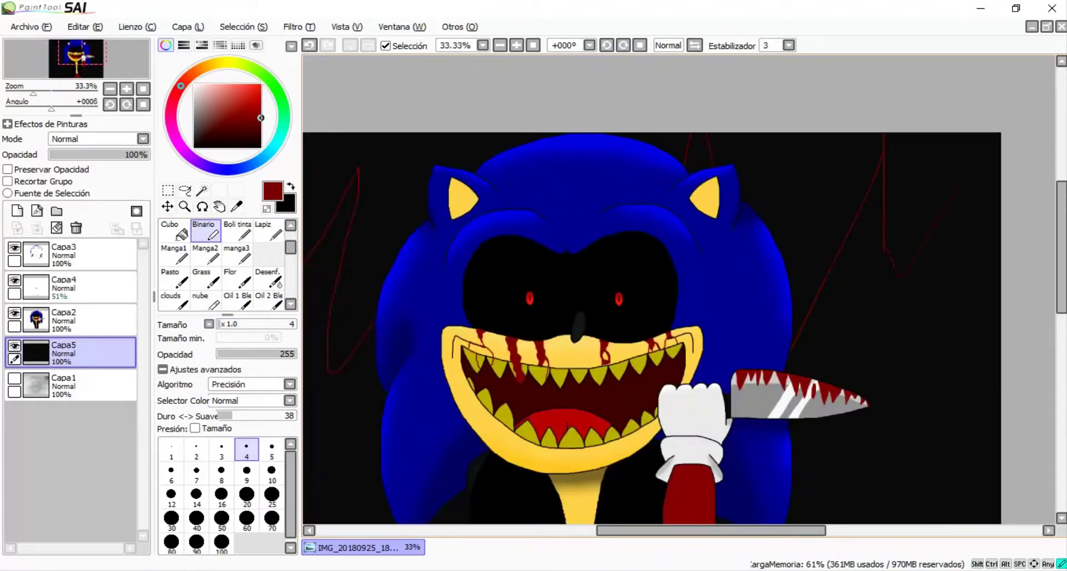
scroll(678, 300, down, 2)
scroll(678, 301, up, 7)
scroll(678, 300, down, 6)
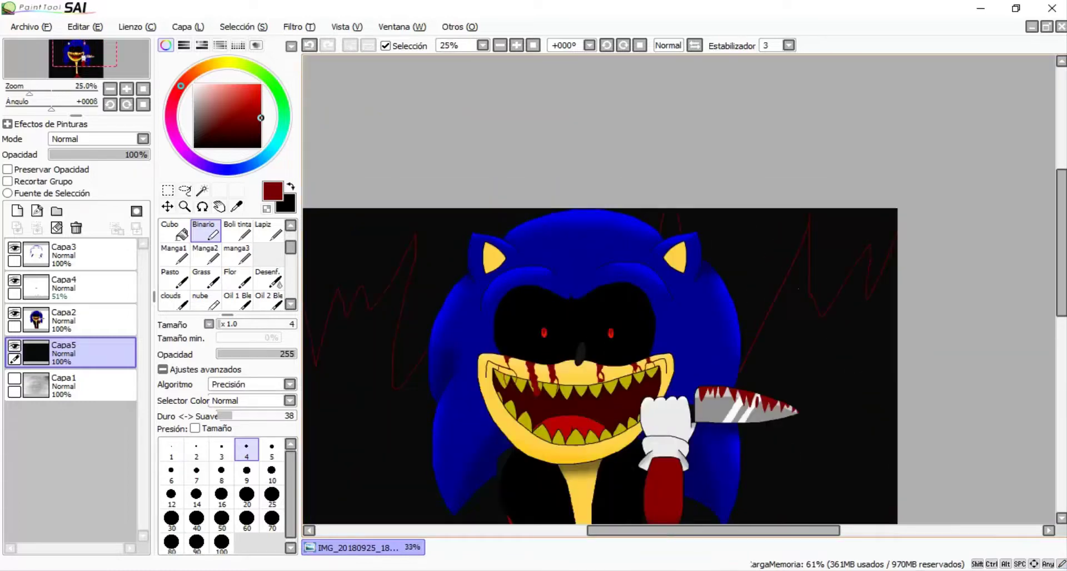
Step: Fill the areas above the jagged outlines on Capa5 with dark red using the Cubo tool
click(173, 230)
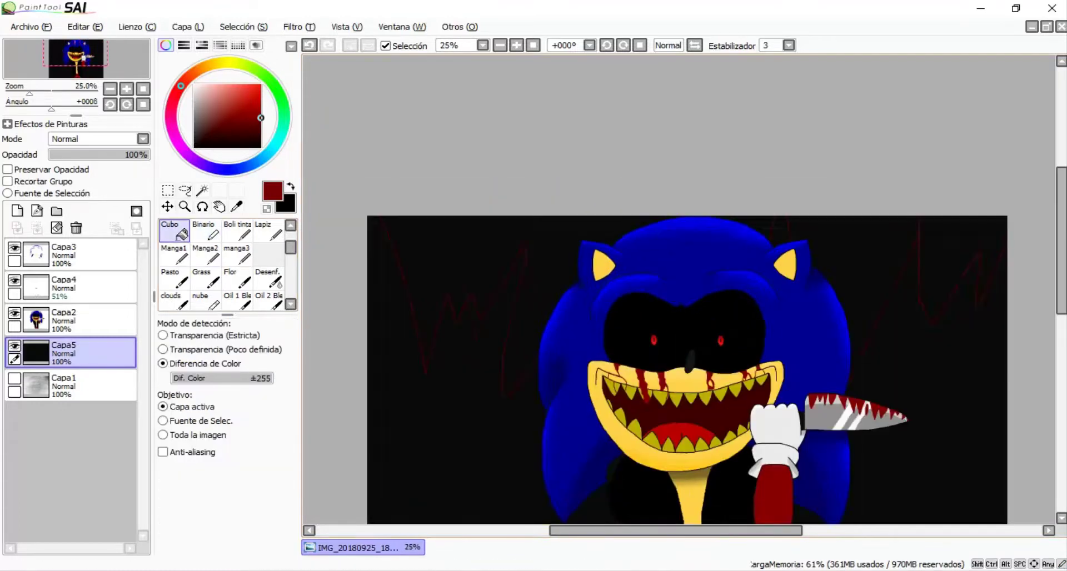
click(422, 233)
scroll(679, 300, down, 2)
scroll(678, 300, up, 3)
scroll(678, 300, down, 2)
scroll(498, 280, up, 2)
Step: Outline a small spiky shard in the dark area left of the character's body with the Binario brush at size 4
click(205, 230)
scroll(498, 280, down, 2)
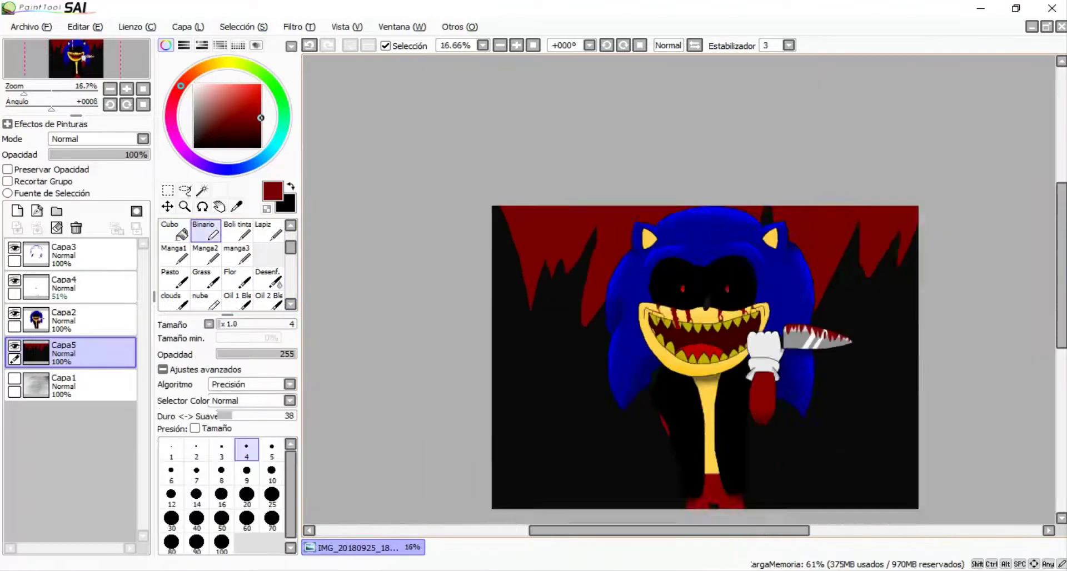
scroll(497, 281, up, 5)
scroll(740, 310, down, 1)
scroll(739, 310, up, 1)
key(ctrl+z)
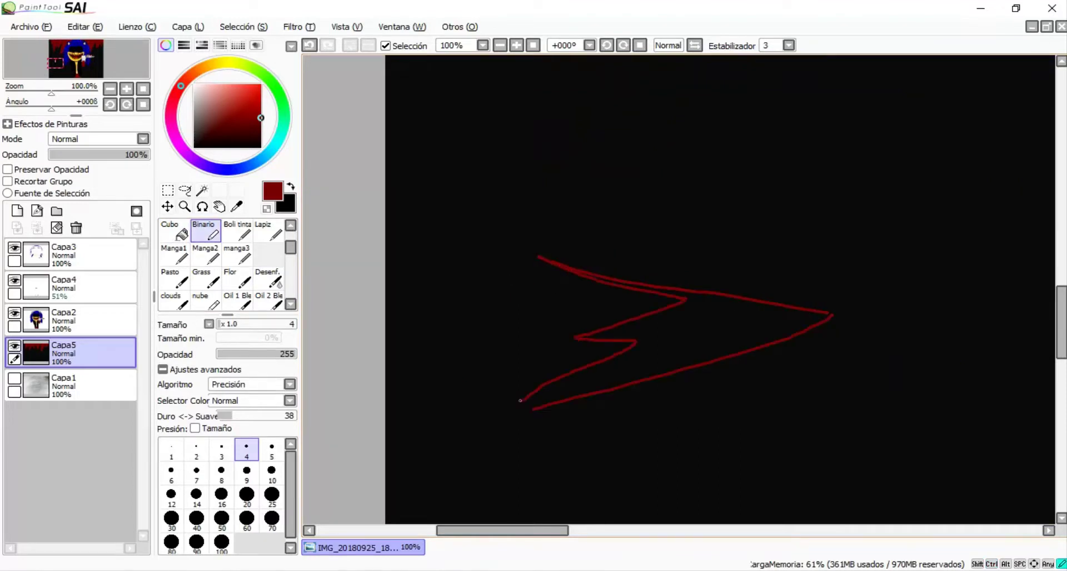
scroll(540, 407, up, 2)
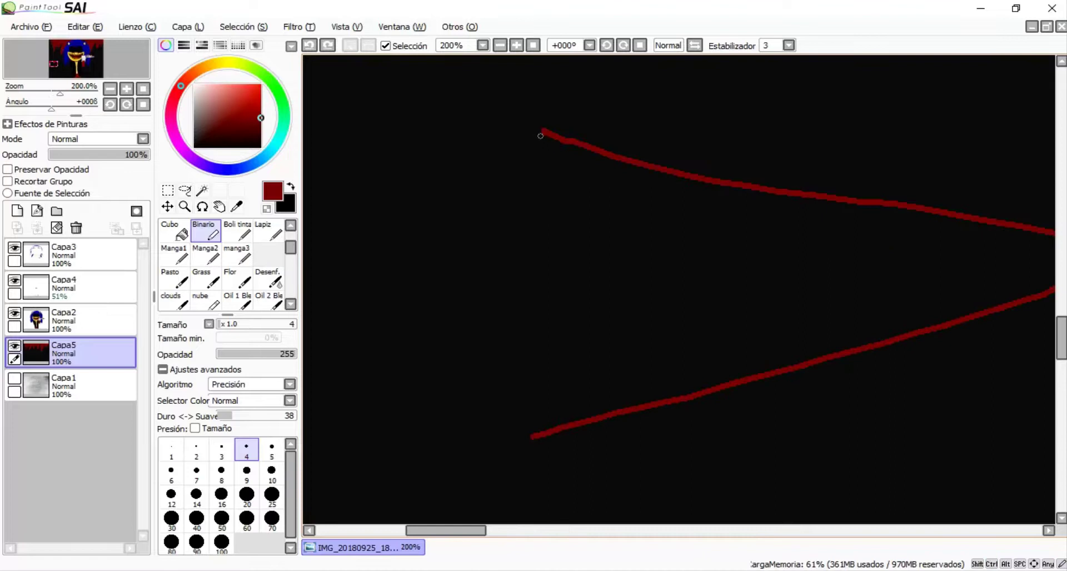
drag(542, 133, 604, 339)
drag(521, 443, 550, 439)
Step: Touch up the shard outline's lower corner, pick its dark red, and try a Cubo fill, undoing the fill
scroll(506, 469, up, 3)
scroll(222, 256, up, 1)
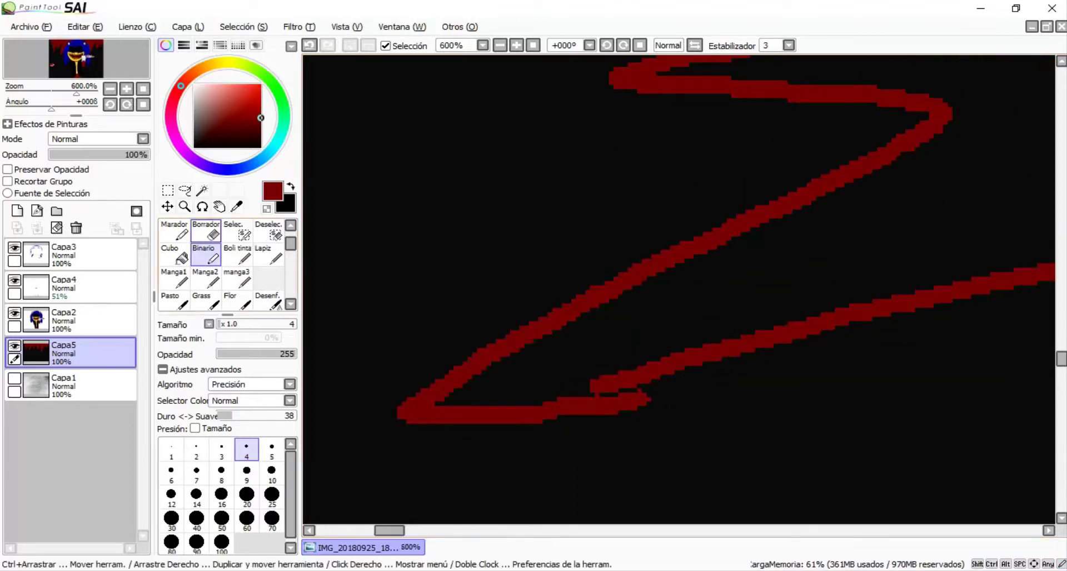
key(e)
mouse_move(643, 429)
mouse_down()
mouse_move(545, 425)
mouse_move(621, 403)
mouse_move(612, 399)
mouse_move(500, 423)
mouse_move(534, 412)
mouse_move(383, 428)
mouse_move(636, 379)
mouse_move(444, 411)
mouse_move(434, 386)
mouse_up()
key(ctrl+z)
alt+click(638, 429)
key(b)
alt+click(638, 379)
key(g)
click(439, 389)
key(ctrl+z)
Step: Close the gap at the shard outline's corner with the Binario brush and fill the shard with dark red
scroll(679, 290, down, 4)
scroll(679, 290, up, 6)
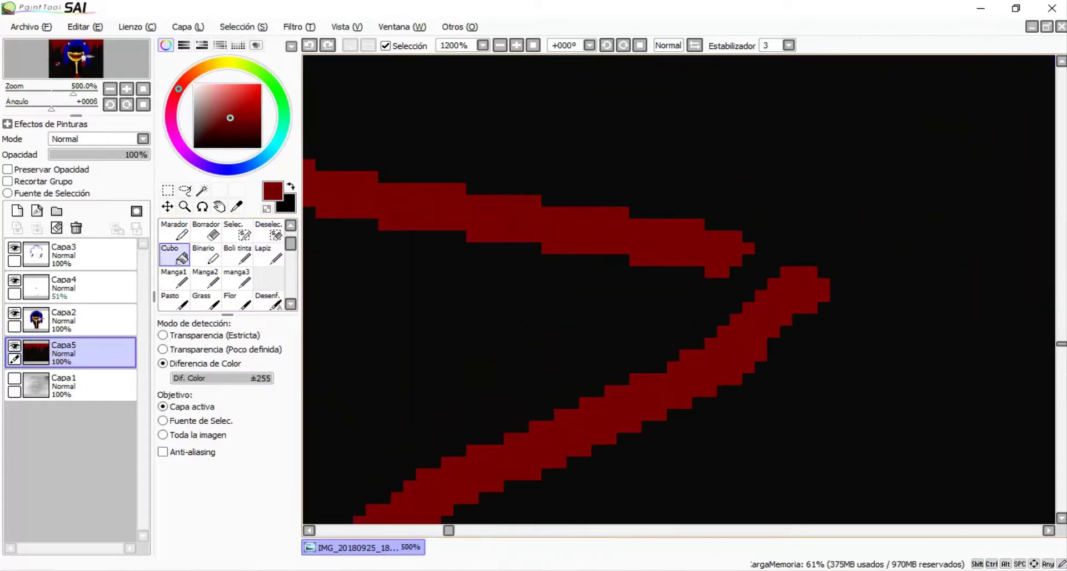
key(b)
click(772, 278)
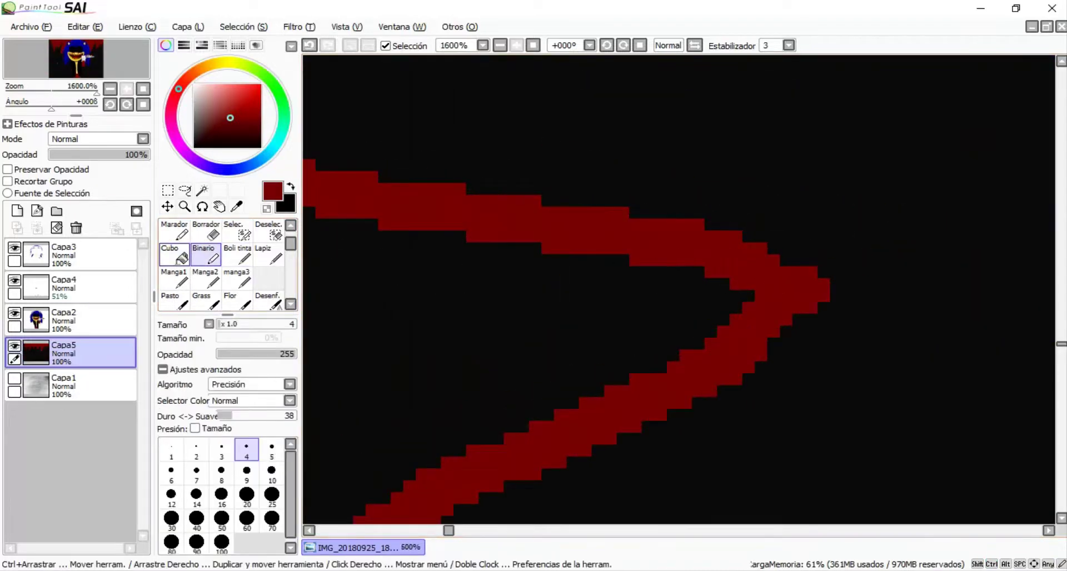
key(g)
scroll(417, 284, down, 10)
scroll(416, 284, up, 3)
scroll(445, 295, down, 1)
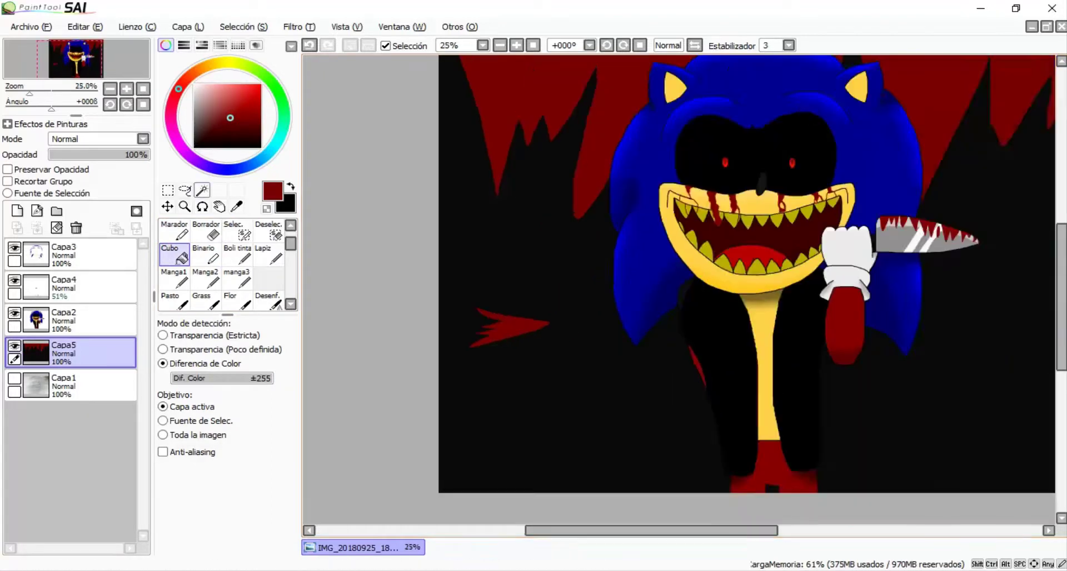
Step: Select the dark red shard with the magic wand and paste a copy of it on a new layer
click(445, 295)
key(ctrl+z)
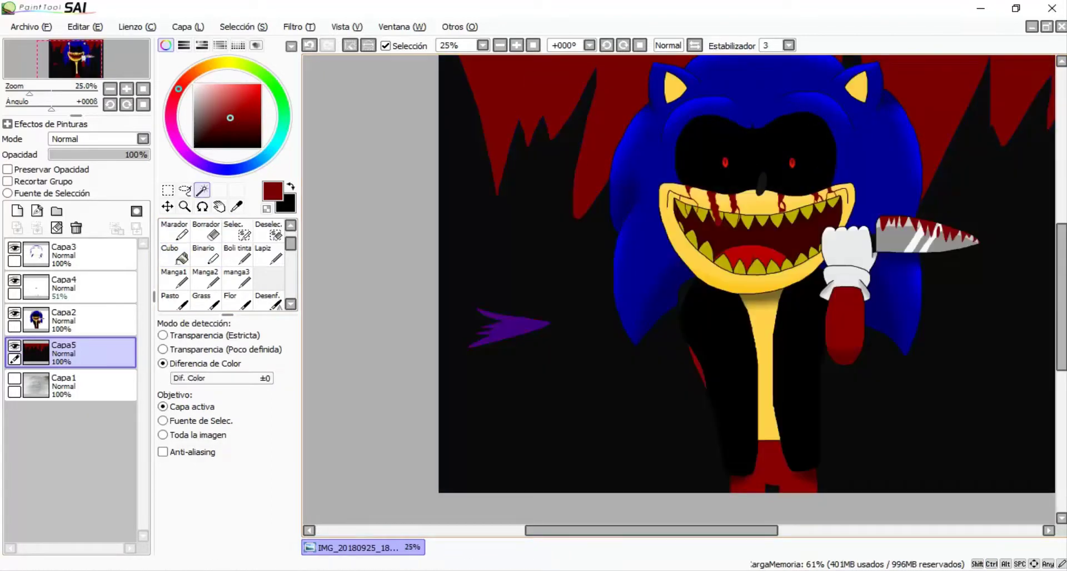
key(ctrl+c)
key(ctrl+v)
Step: Move the shard copy to the lower right of the background, rotate it to point up toward the character, and apply the transformation
key(ctrl+t)
drag(512, 325, 603, 384)
key(ctrl+d)
key(ctrl+t)
drag(536, 440, 943, 400)
scroll(943, 399, up, 1)
drag(828, 389, 842, 445)
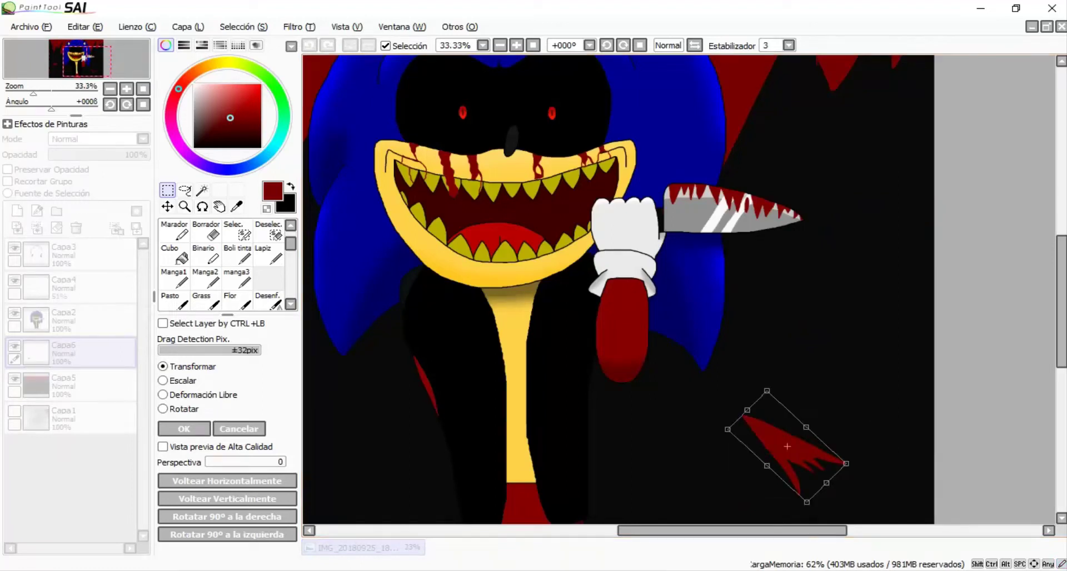
click(184, 429)
scroll(623, 328, down, 2)
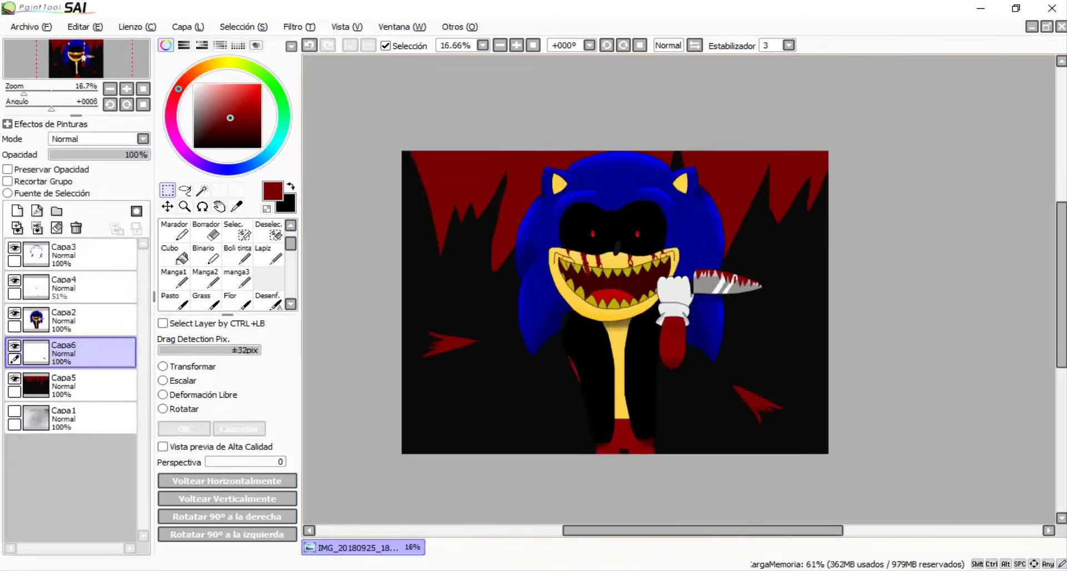
Step: Paste another shard copy on a new layer, place it just below the knife tip rotated to point down-left, and deselect it
scroll(517, 339, up, 1)
key(ctrl+v)
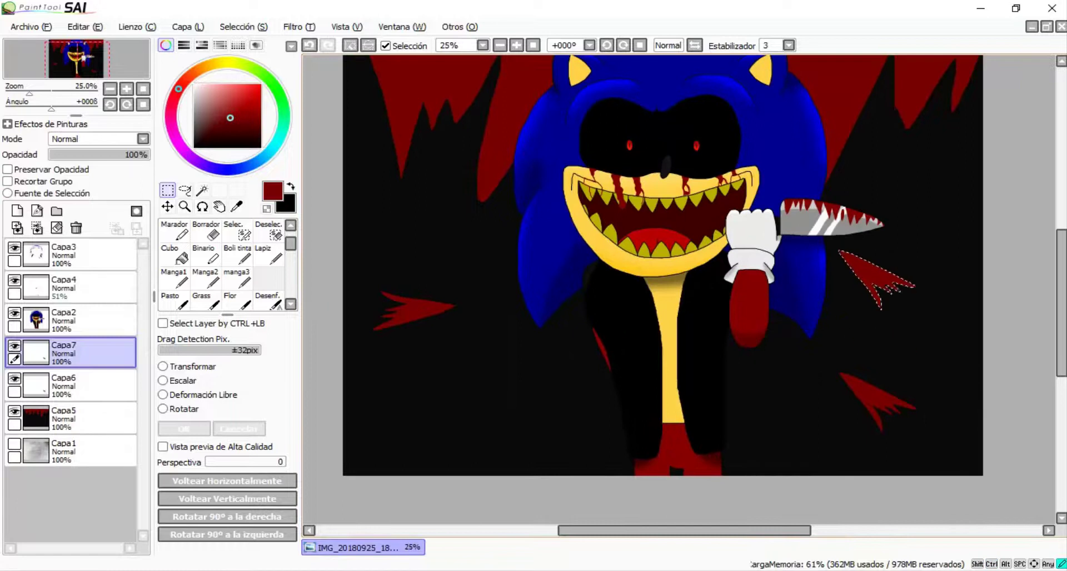
key(ctrl+t)
drag(882, 292, 893, 243)
key(Return)
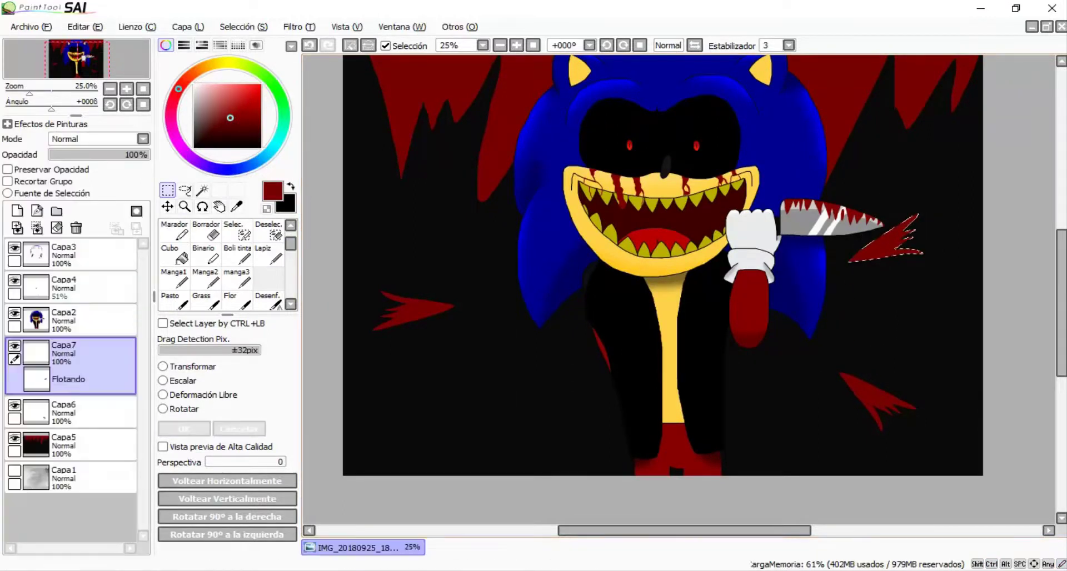
scroll(489, 216, down, 1)
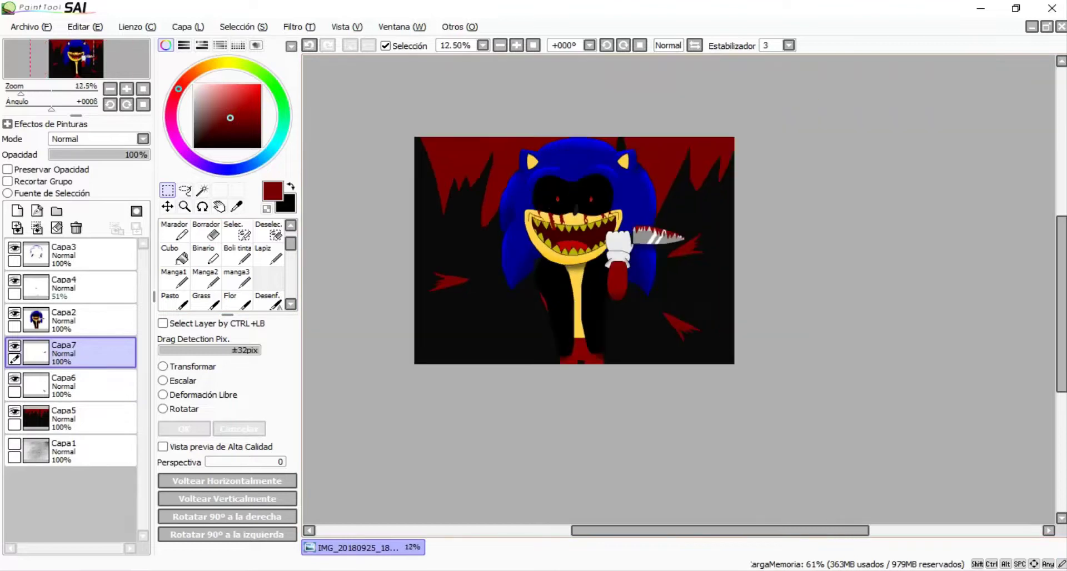
Step: Merge the two shard copy layers, Capa7 and Capa6, down into the background layer Capa5
scroll(443, 216, up, 1)
scroll(442, 216, down, 1)
scroll(442, 216, up, 1)
scroll(443, 216, down, 1)
scroll(443, 216, up, 1)
key(ctrl+e)
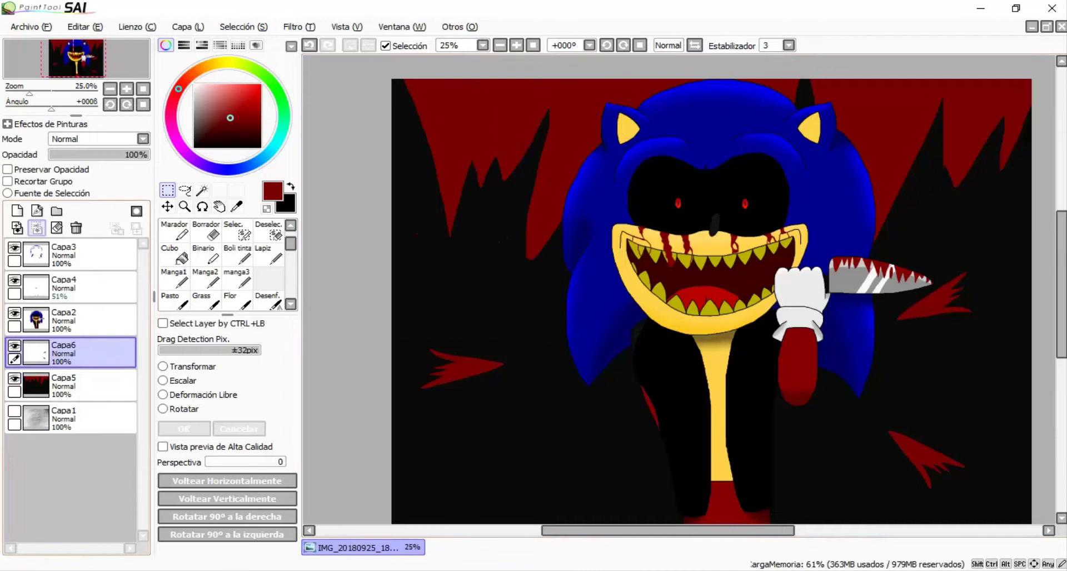
key(ctrl+e)
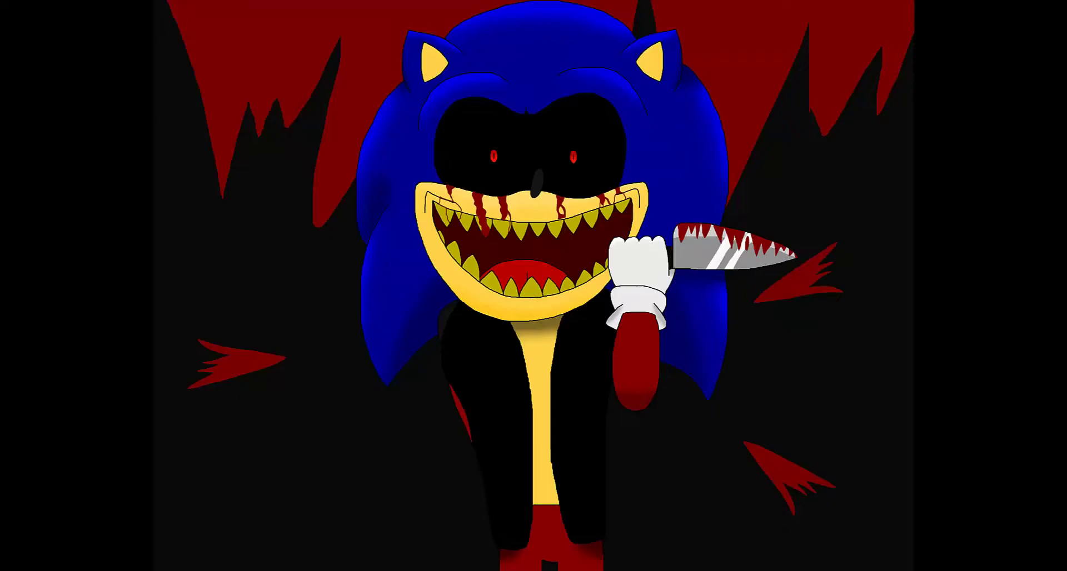